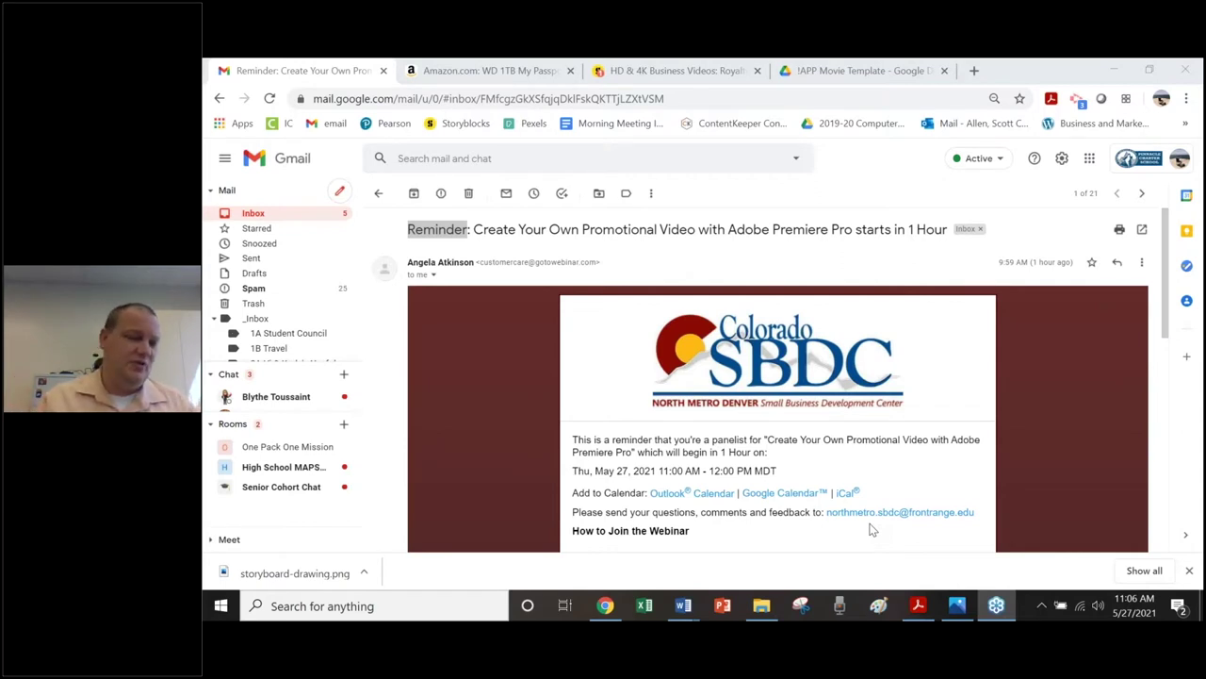
# - View the Teaching Adobe Premier Pro Notes in Word and switch to the WD My Passport hard drive page on Amazon in Chrome
pyautogui.moveTo(693, 608)
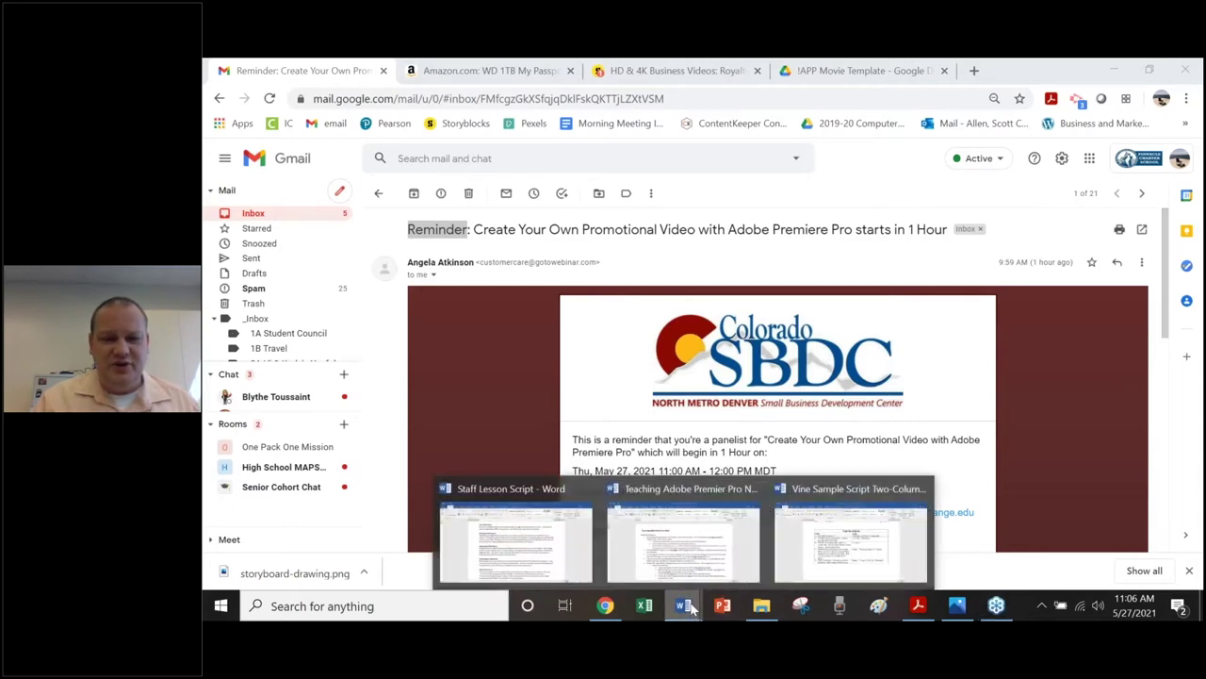
pyautogui.click(695, 566)
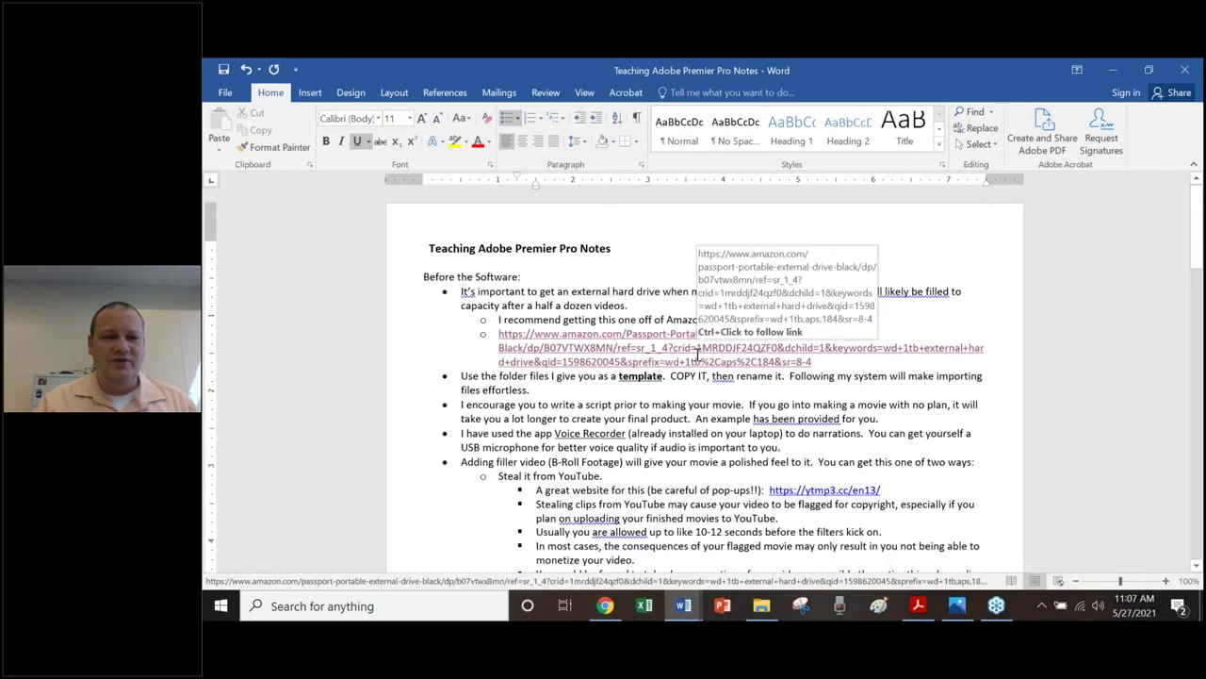
pyautogui.click(605, 608)
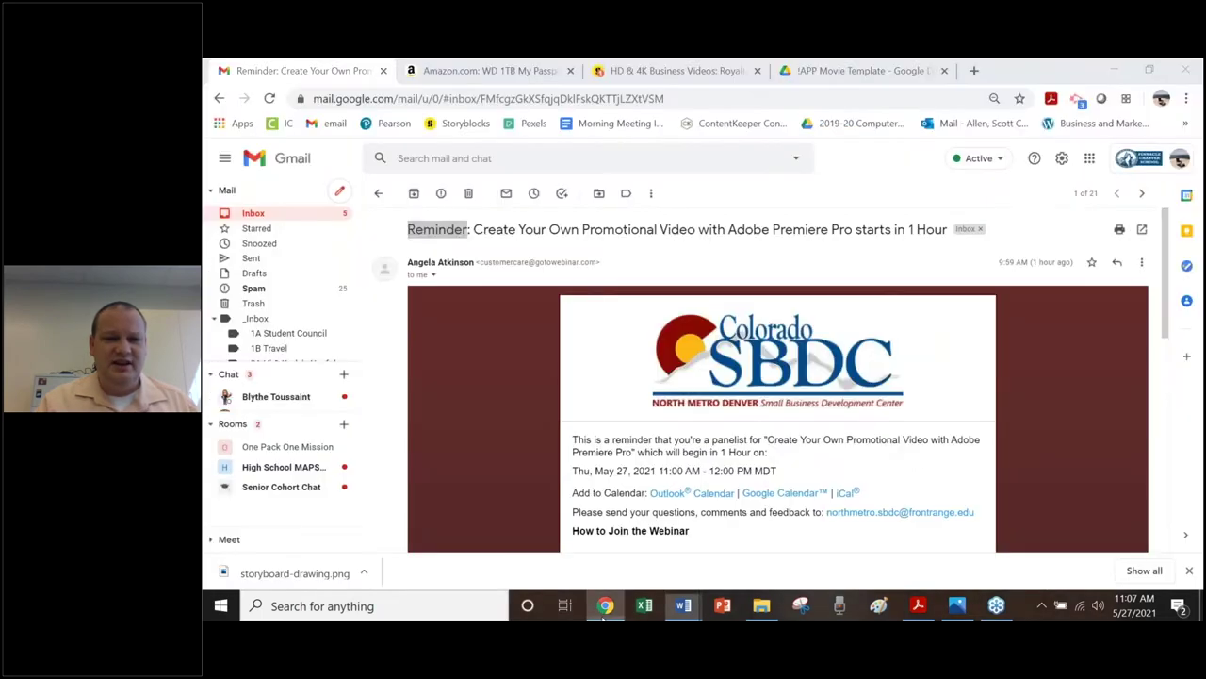
pyautogui.click(674, 69)
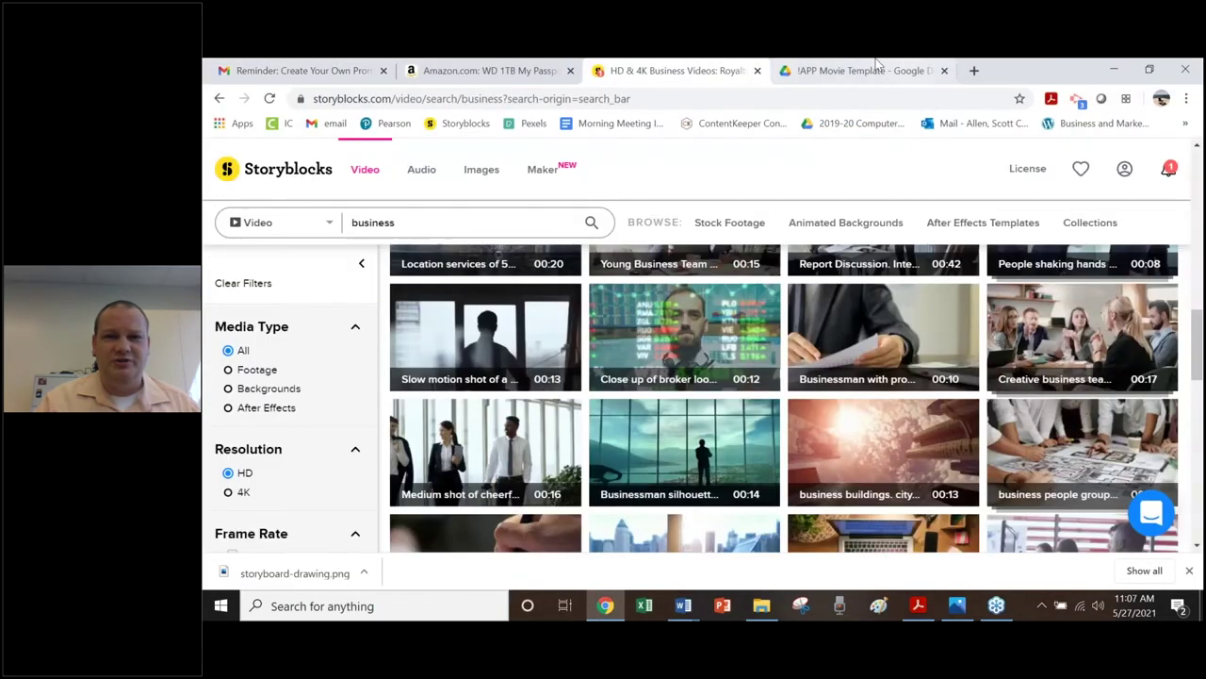
pyautogui.click(488, 70)
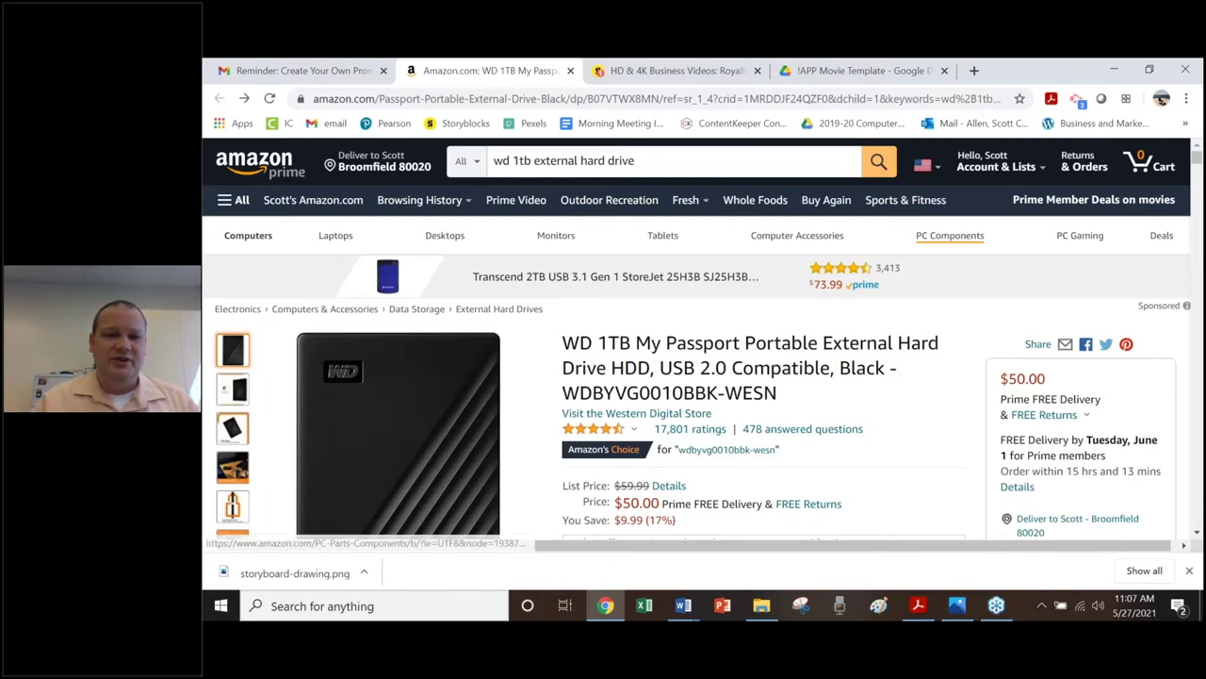
# - Check the 5TB option of the WD My Passport external hard drive and reselect the 1TB capacity
pyautogui.scroll(-5, 951, 237)
pyautogui.scroll(-2, 843, 353)
pyautogui.scroll(1, 743, 347)
pyautogui.click(718, 337)
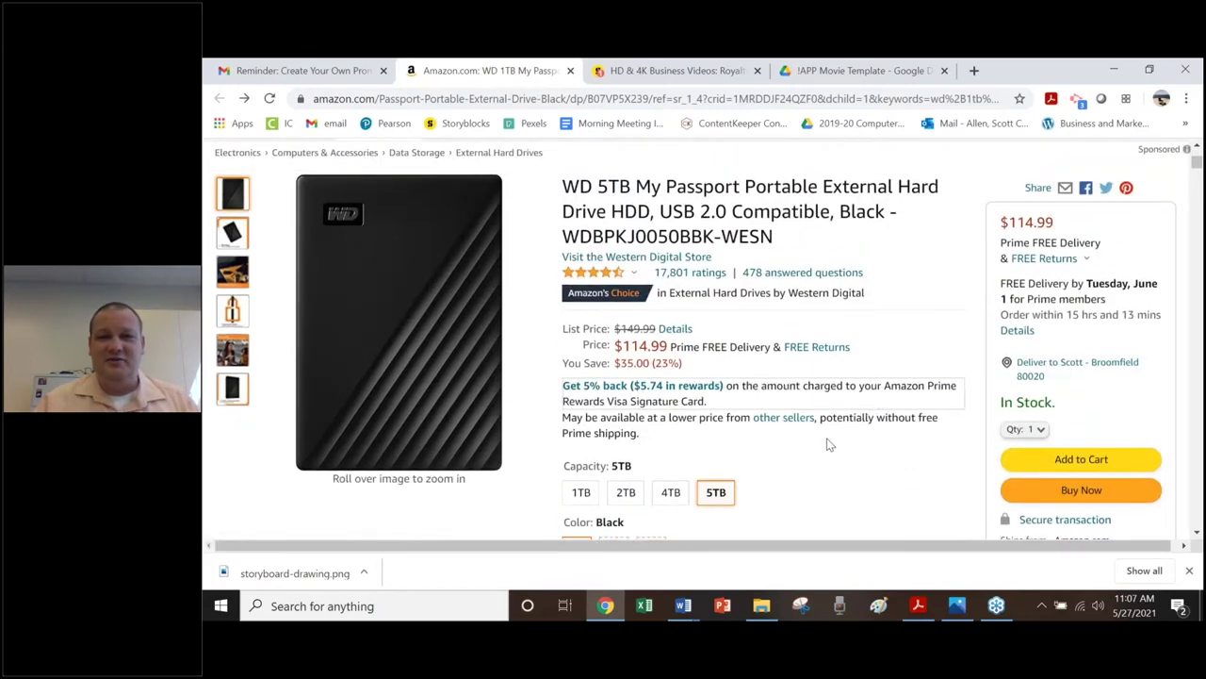
pyautogui.scroll(-1, 830, 443)
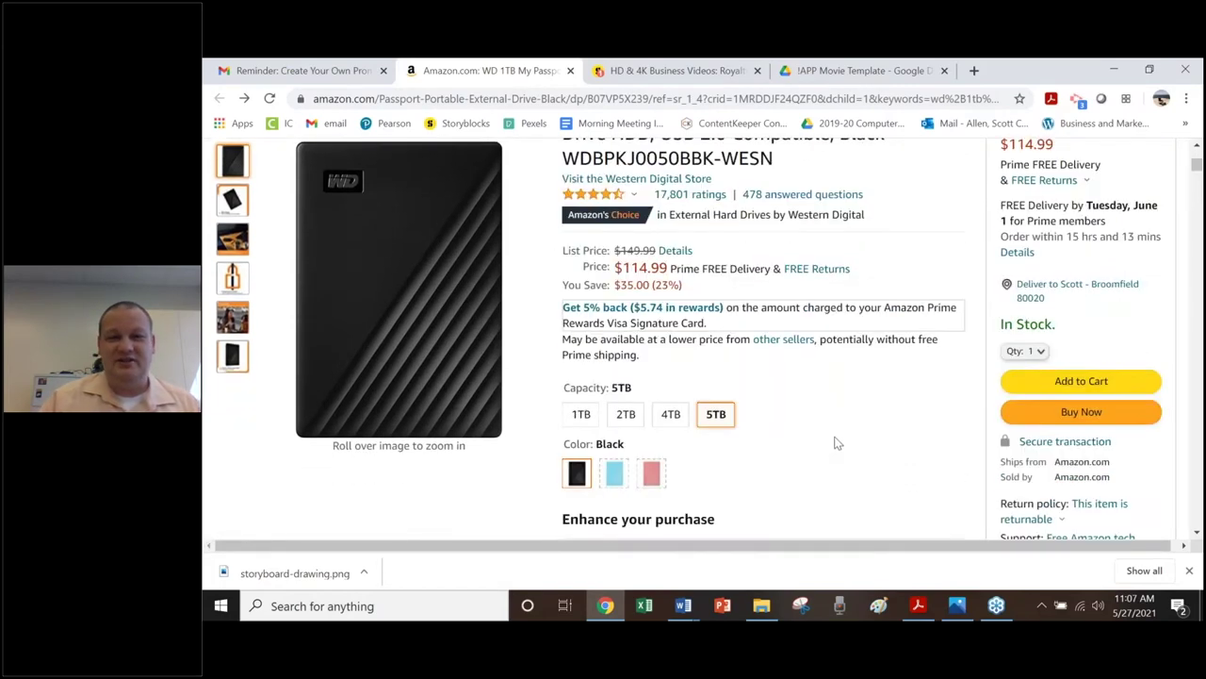
pyautogui.scroll(1, 831, 452)
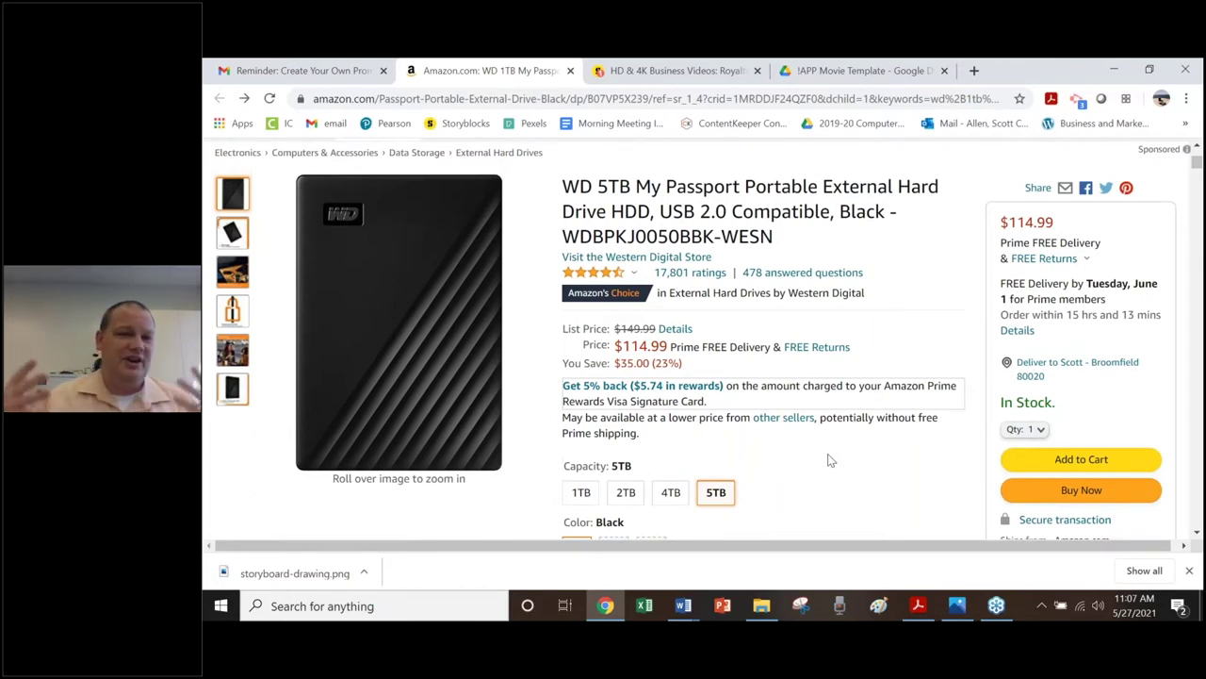
pyautogui.click(571, 495)
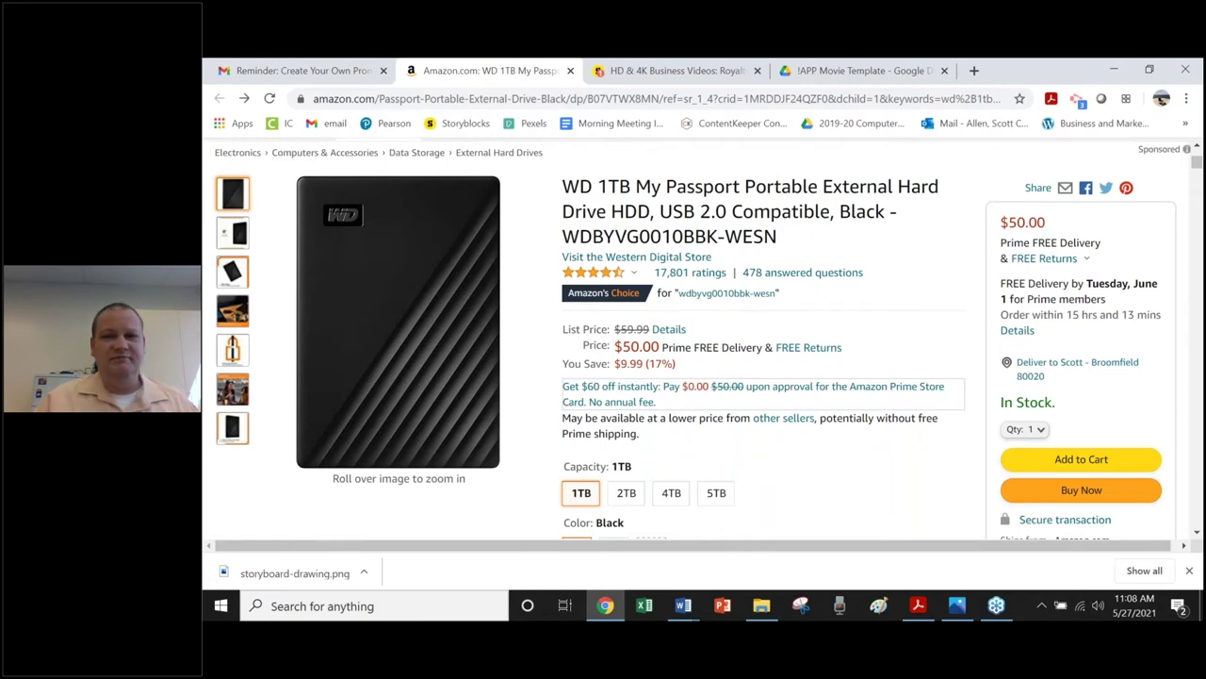
# - Switch to Word and bring up the Teaching Adobe Premier Pro Notes document
pyautogui.click(997, 606)
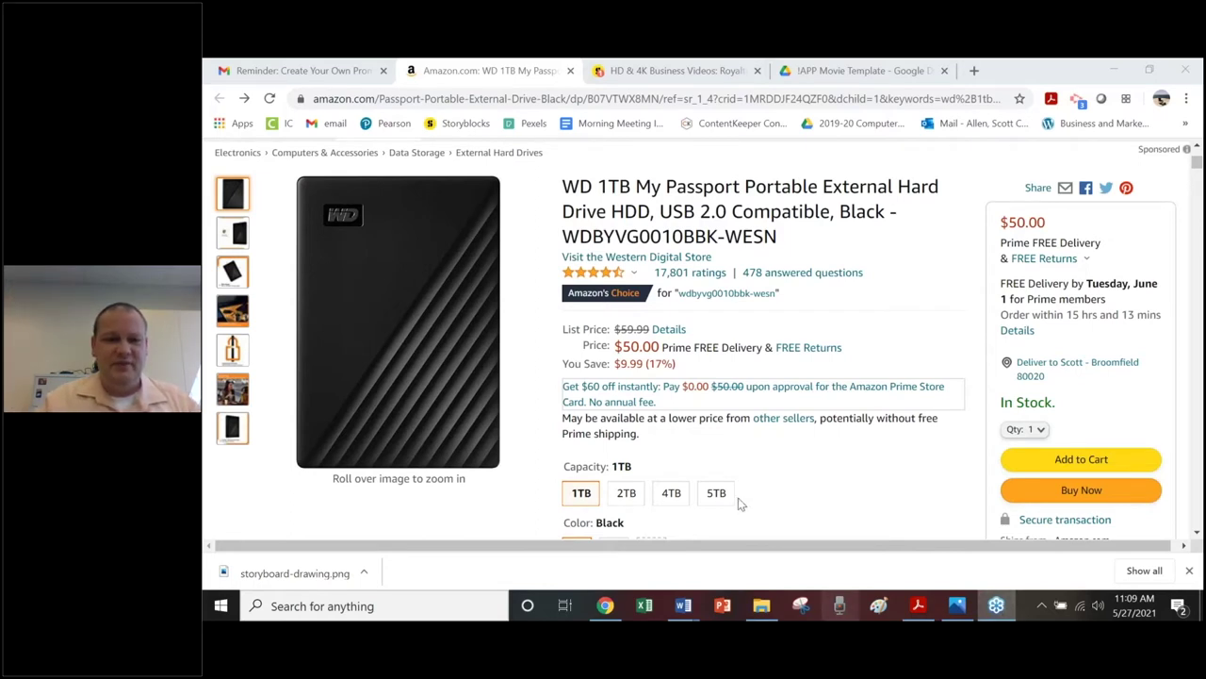
pyautogui.moveTo(695, 613)
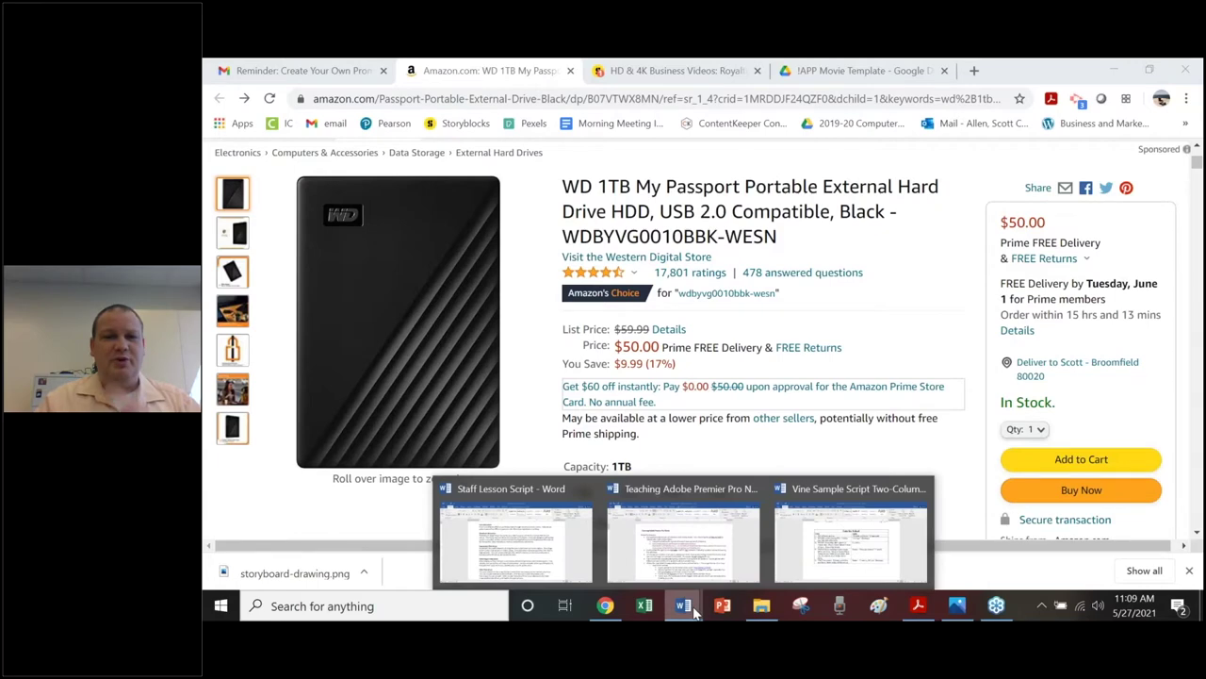
pyautogui.click(698, 544)
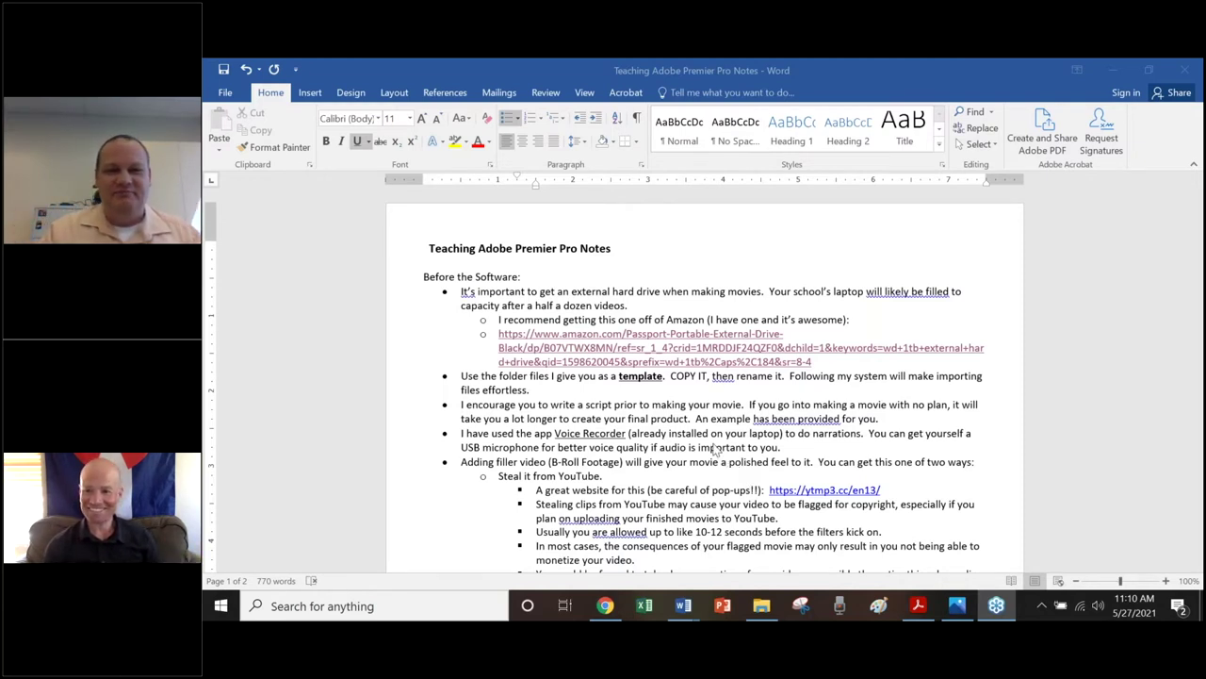
pyautogui.click(716, 451)
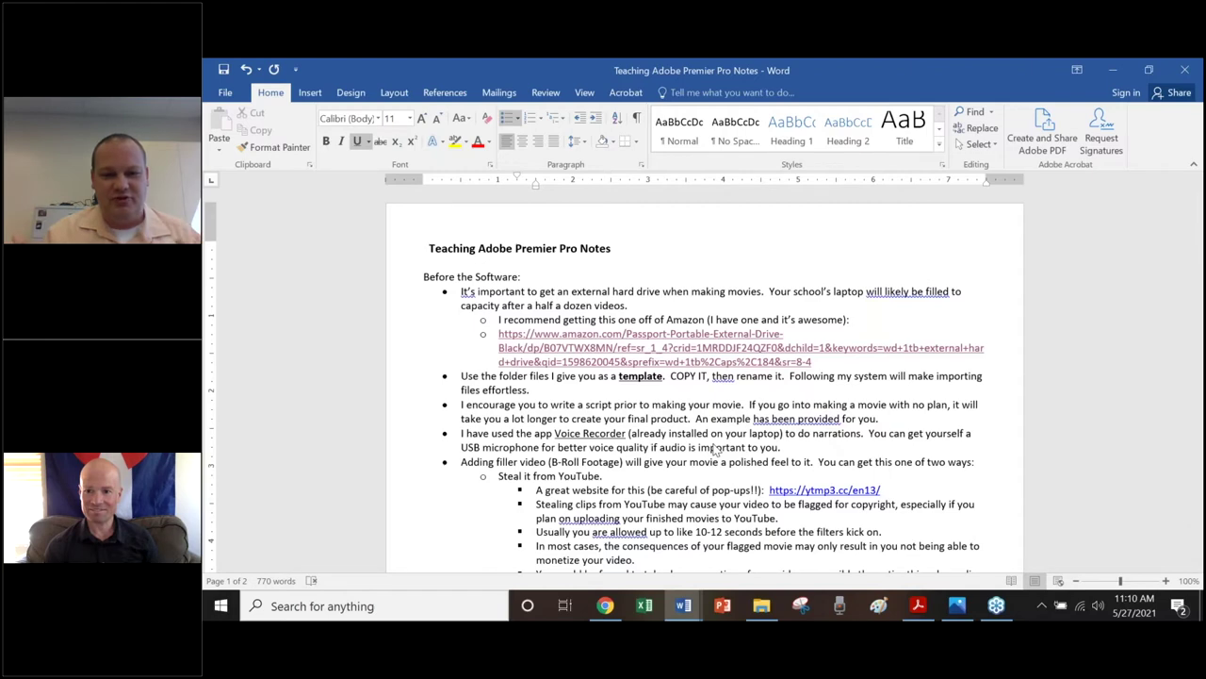
# - Open the Staff Lesson Script document and look through its narration sections as a sample script
pyautogui.moveTo(686, 611)
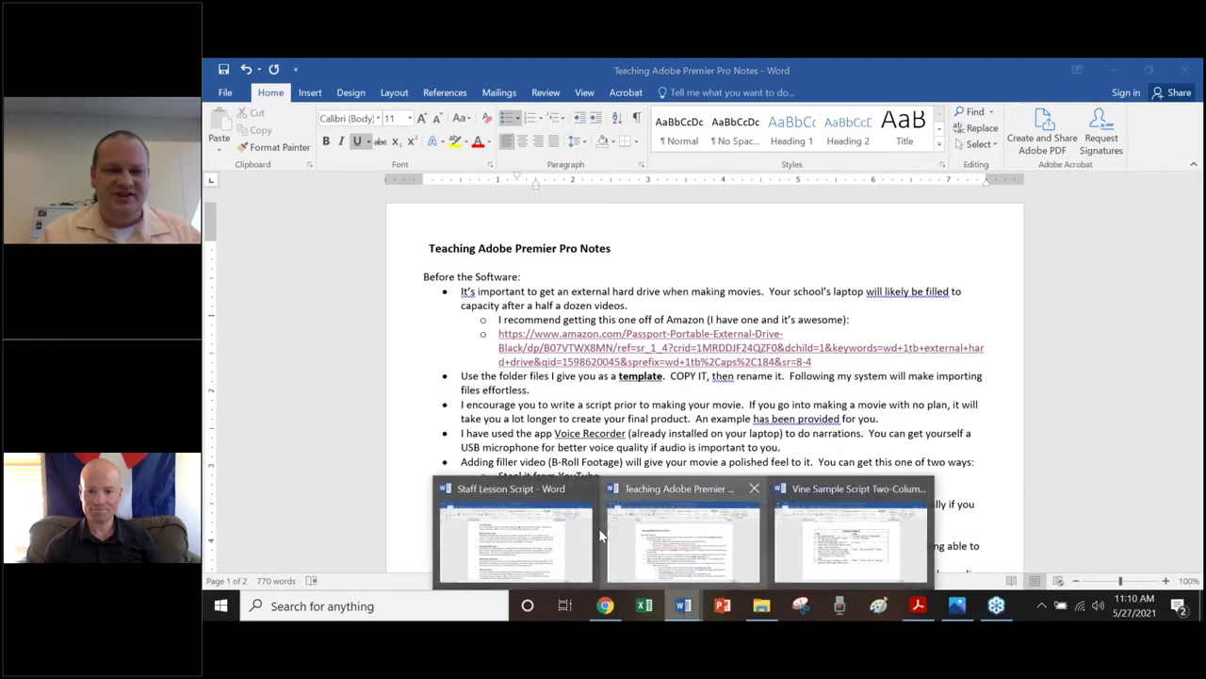
pyautogui.click(529, 534)
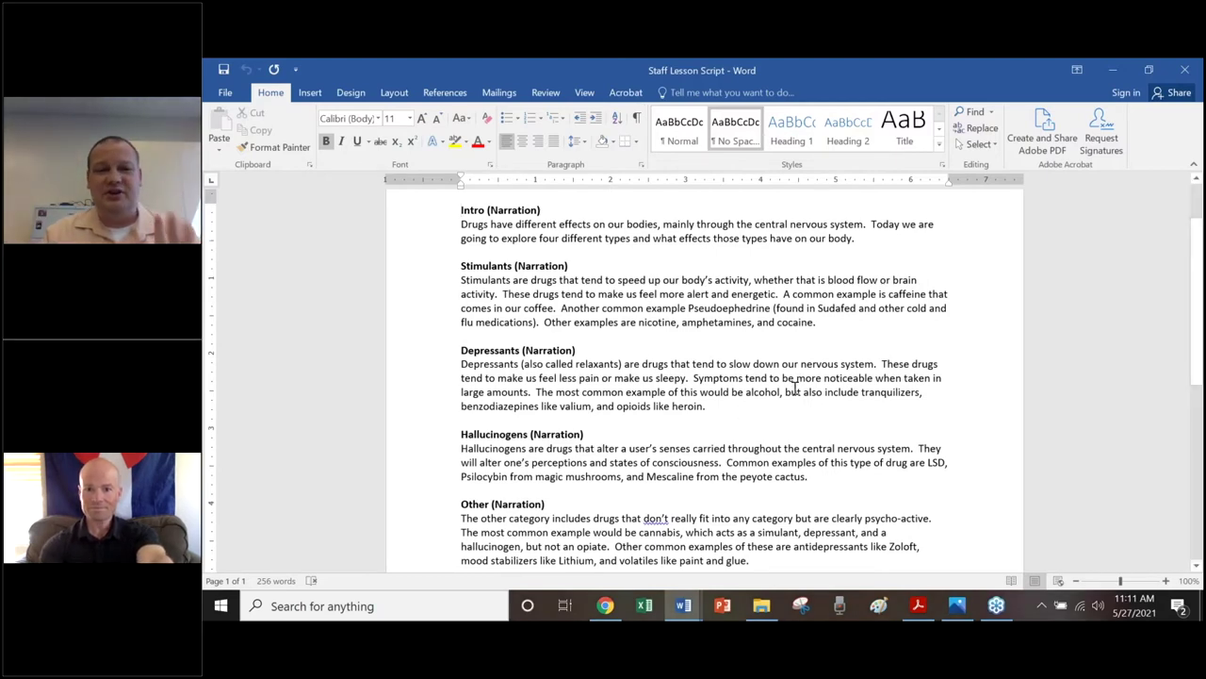
pyautogui.scroll(-2, 795, 388)
pyautogui.scroll(2, 795, 388)
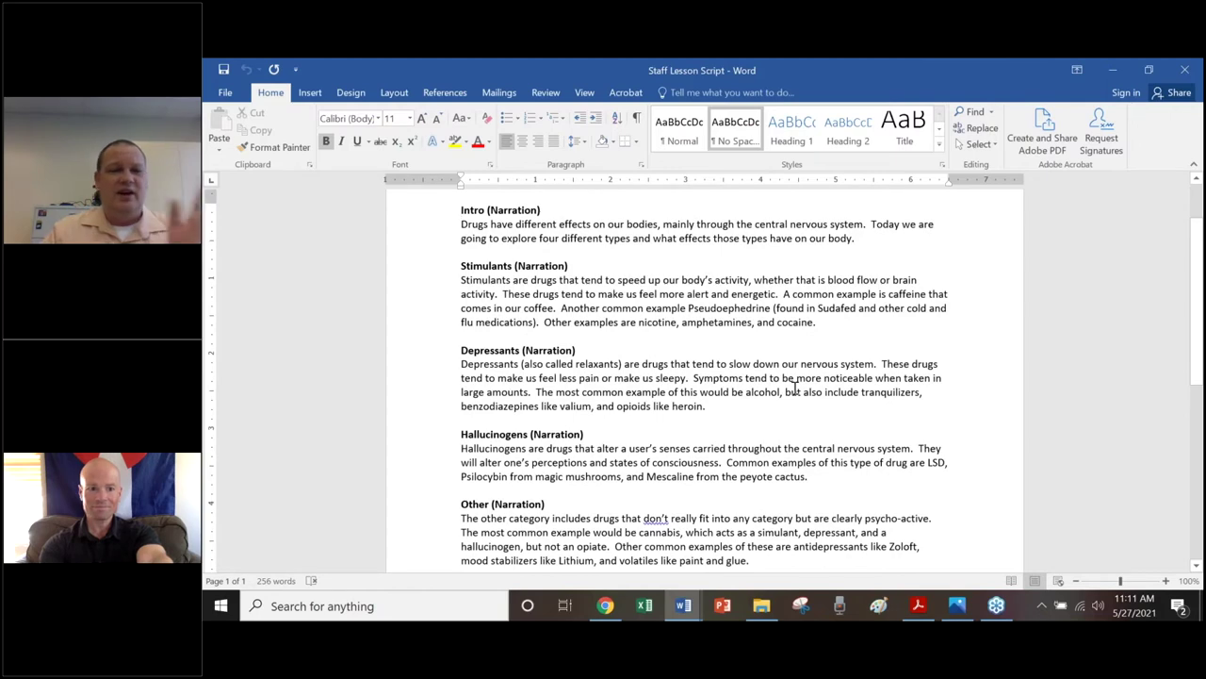
# - Switch to Adobe Acrobat and view the Rebel Blockade Runner main passageway scene in the Star Wars A New Hope script
pyautogui.click(919, 607)
pyautogui.scroll(-3, 831, 351)
pyautogui.scroll(-15, 832, 351)
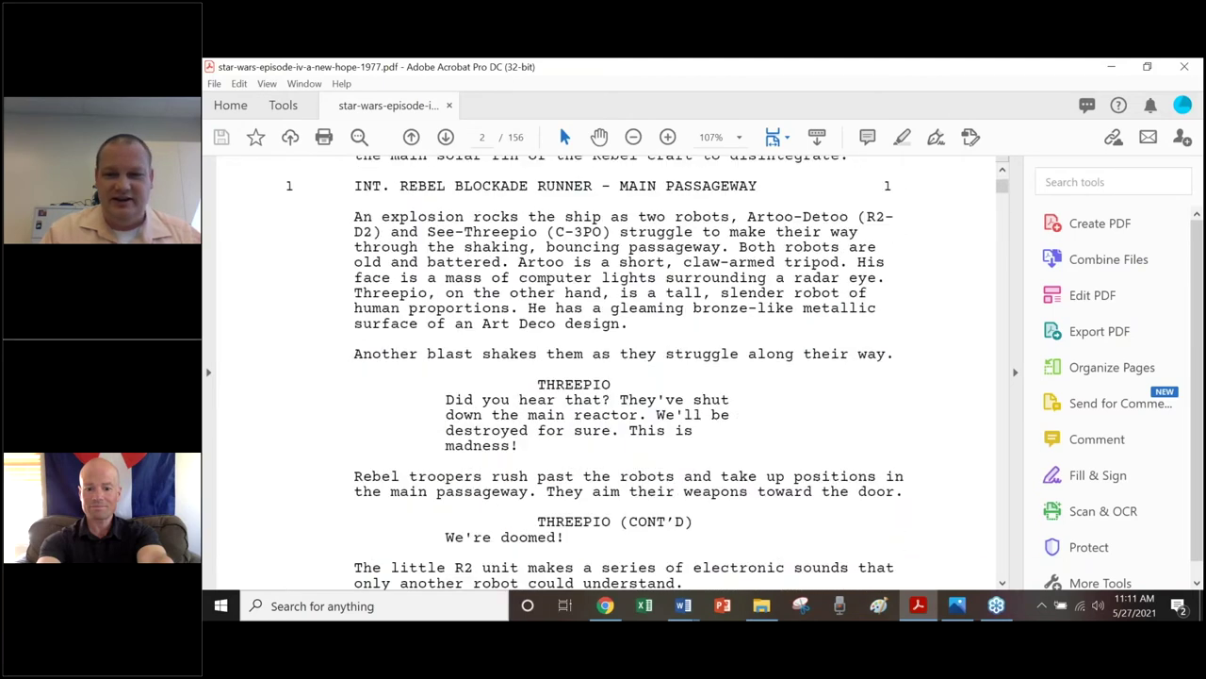
# - View storyboard-drawing.png in Photos and the Vine Sample Script Two-Column Script in Word as planning examples
pyautogui.click(957, 605)
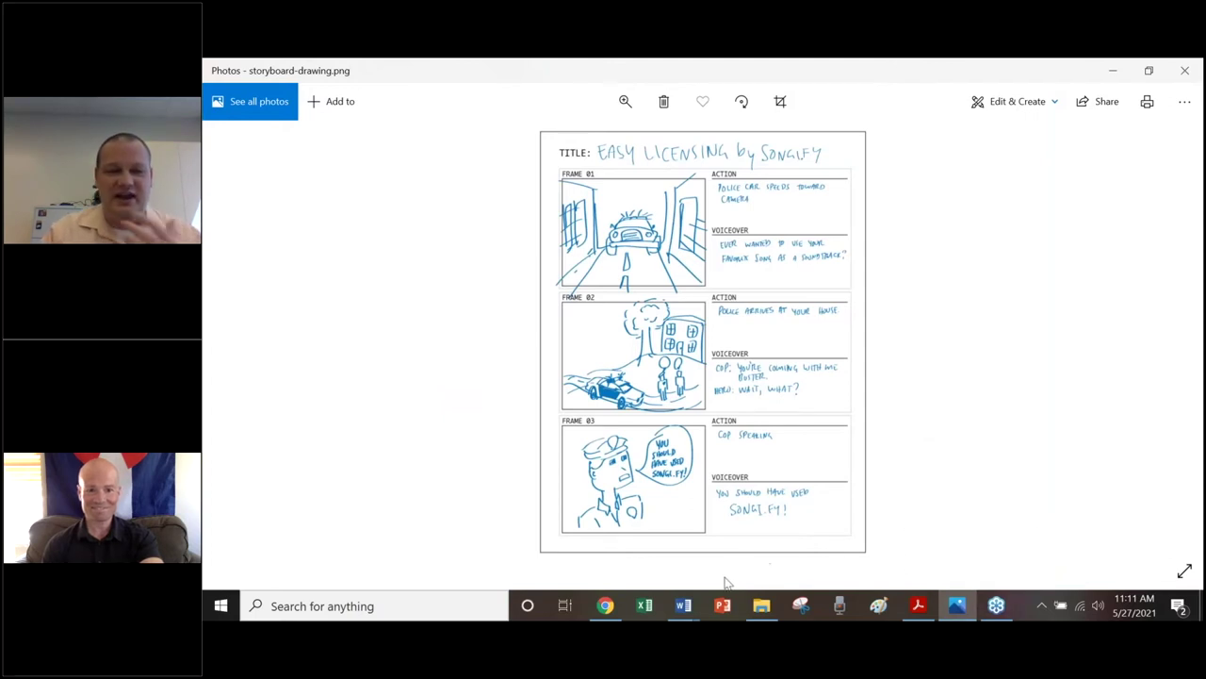
pyautogui.moveTo(682, 611)
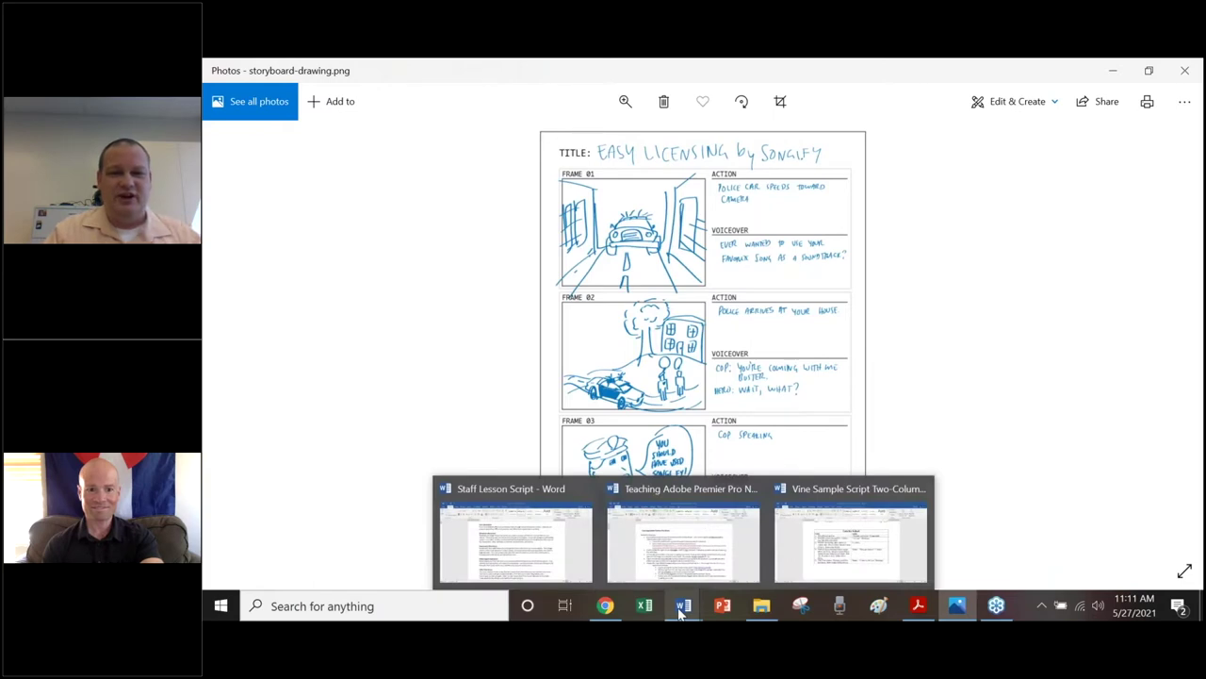
pyautogui.click(848, 543)
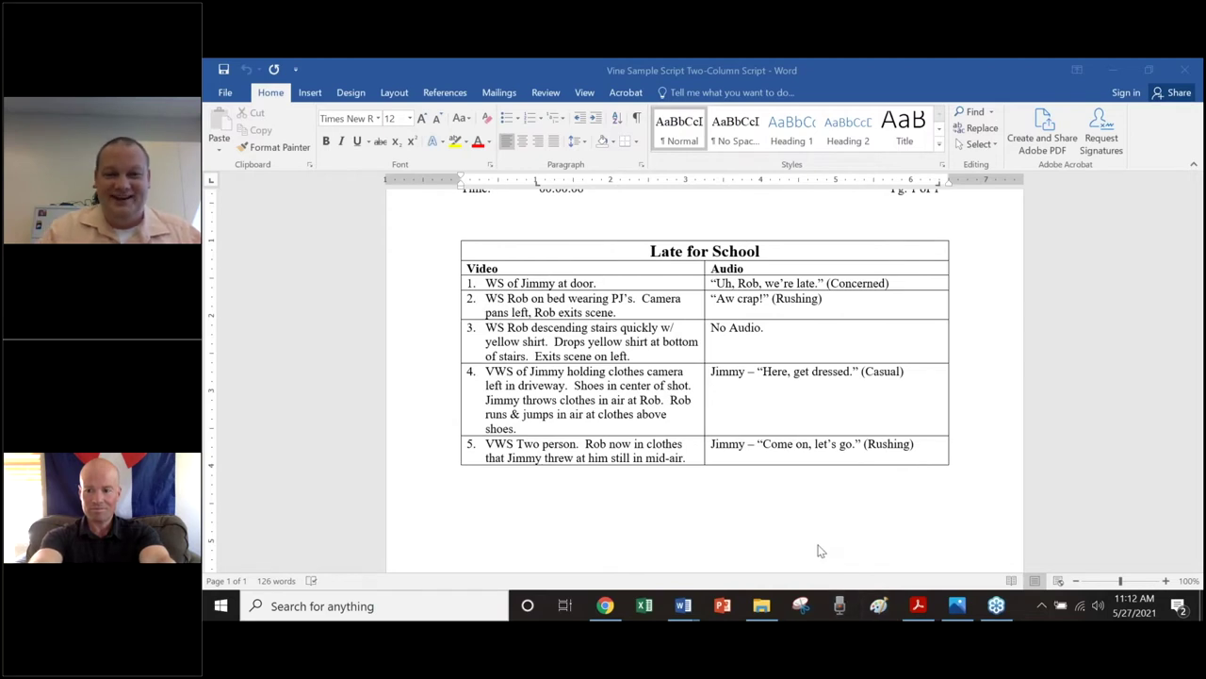
# - Return to the Teaching Adobe Premier Pro Notes and view the points on templates, scripts, narration and filler video
pyautogui.moveTo(689, 610)
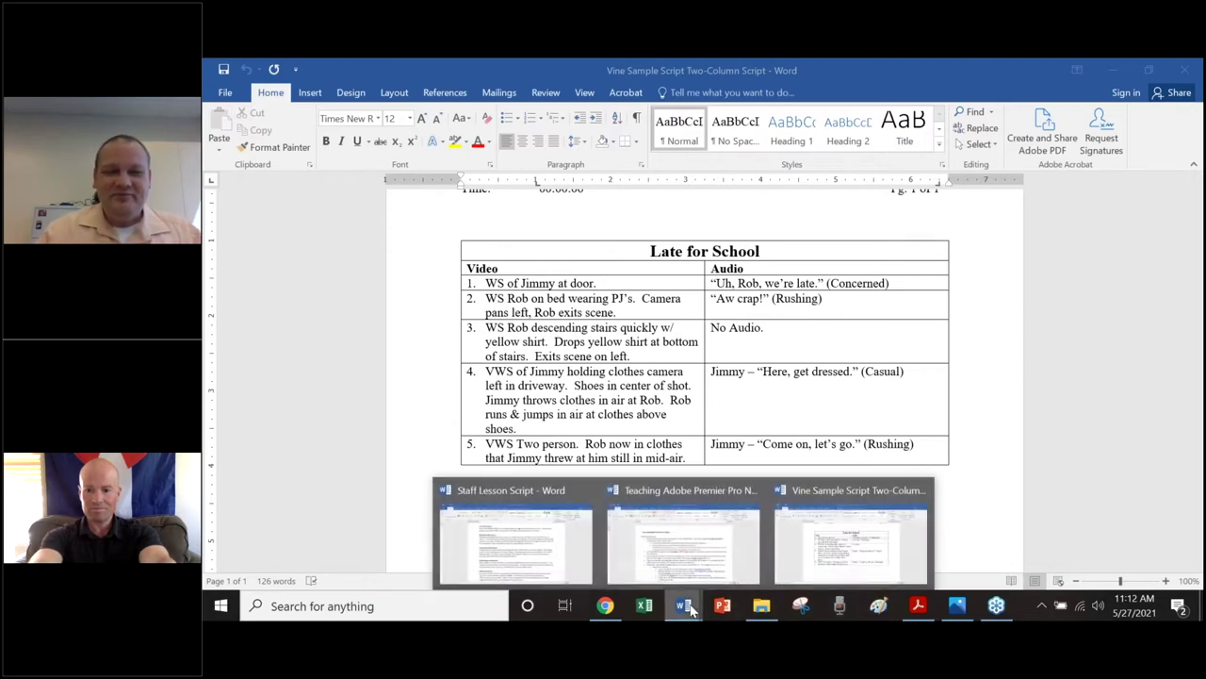
pyautogui.click(711, 544)
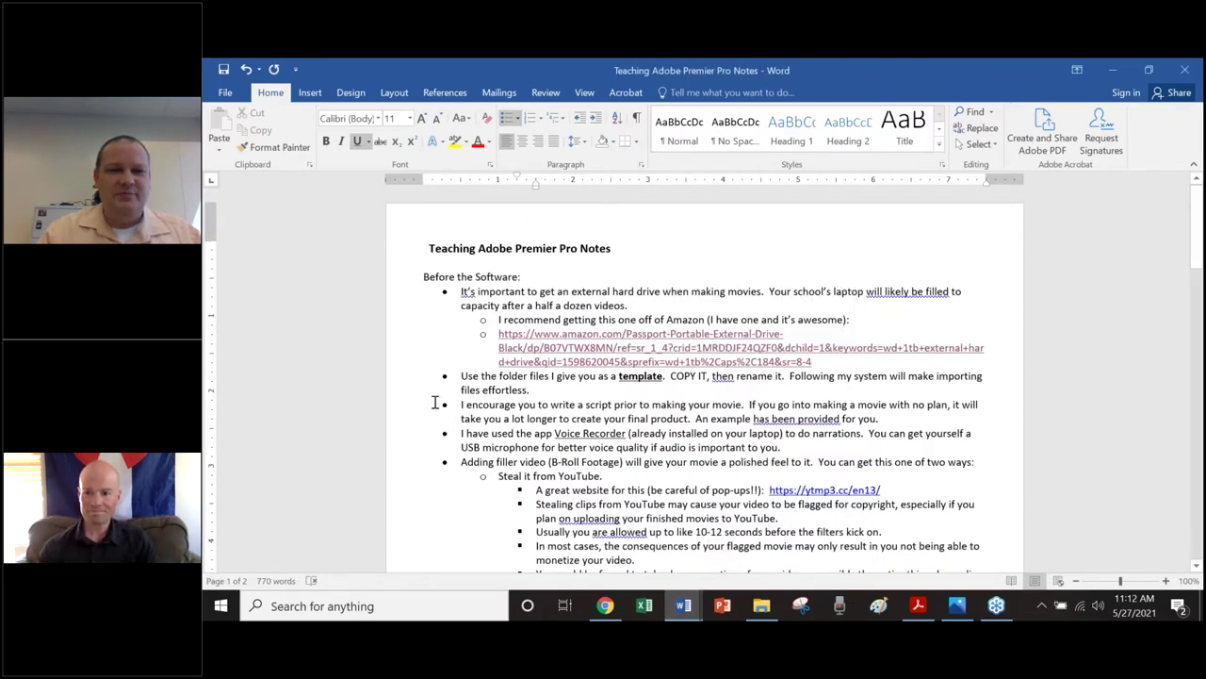
pyautogui.scroll(-3, 435, 400)
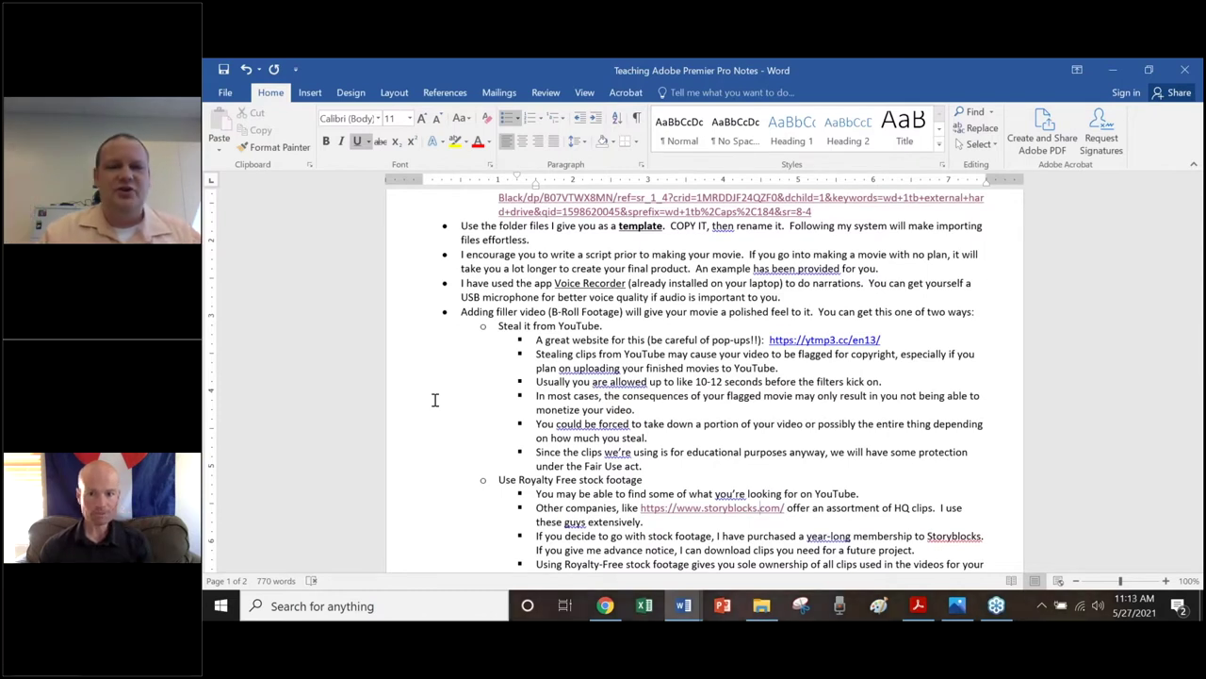
# - Switch to File Explorer, view the Audio folder inside Staff Lesson - APP Basics, and return to the parent folder
pyautogui.click(773, 608)
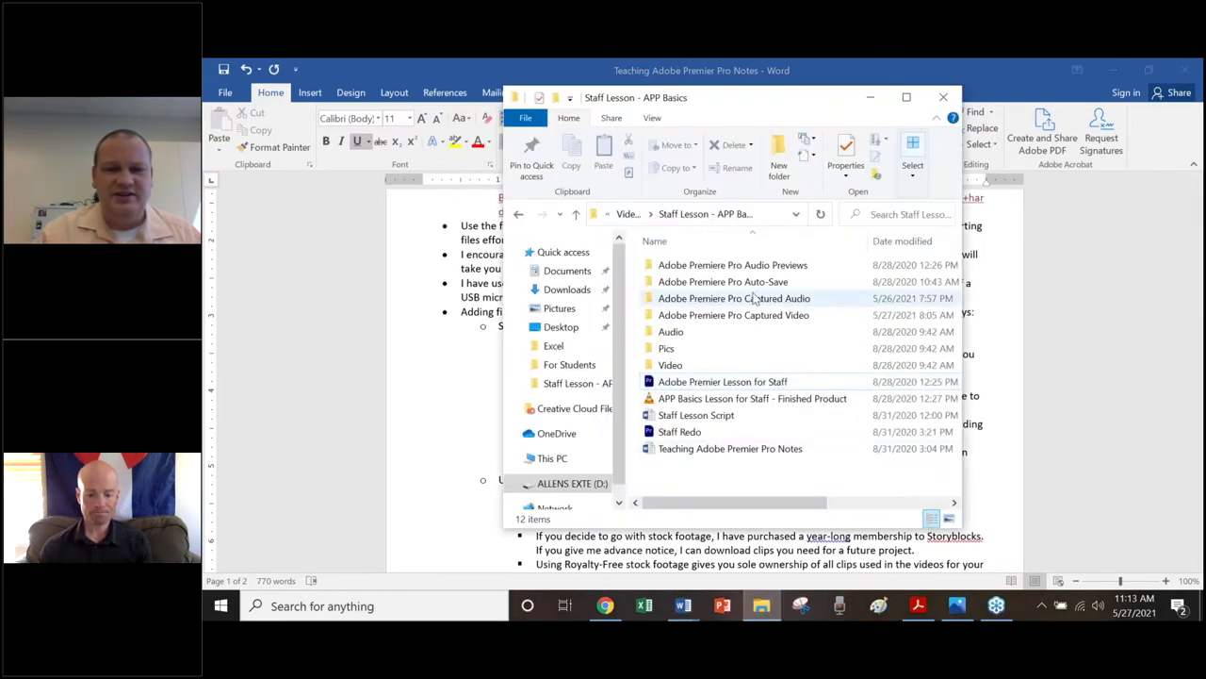
pyautogui.doubleClick(717, 335)
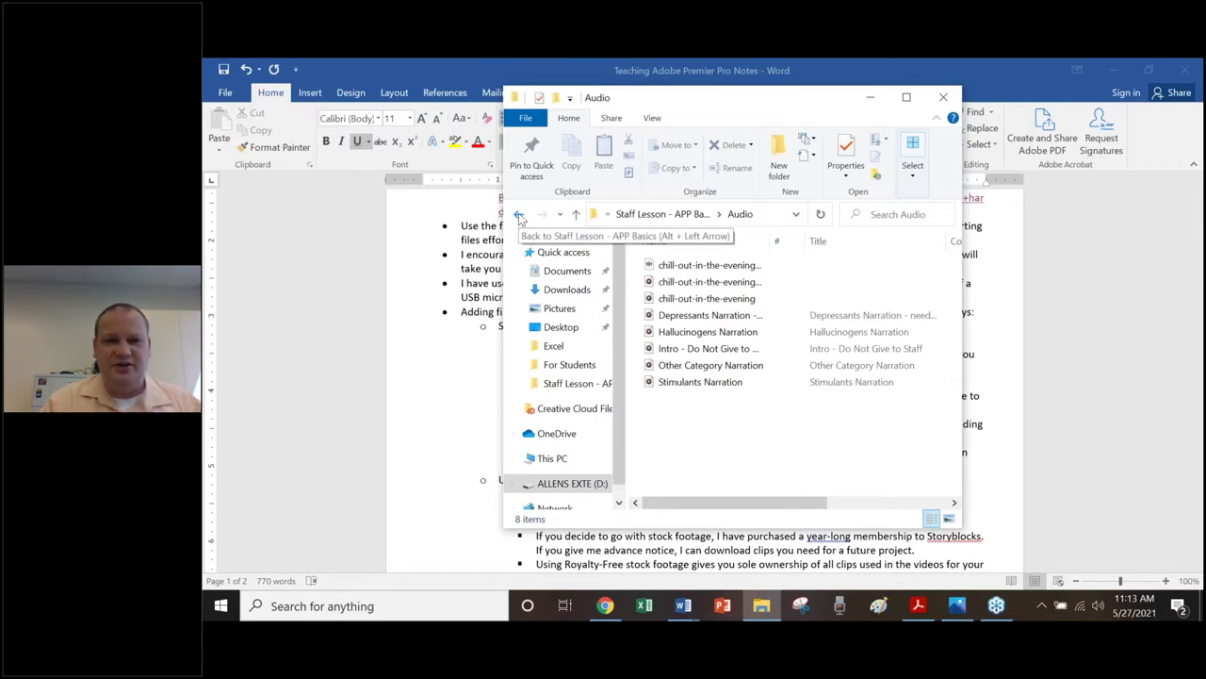
pyautogui.click(518, 214)
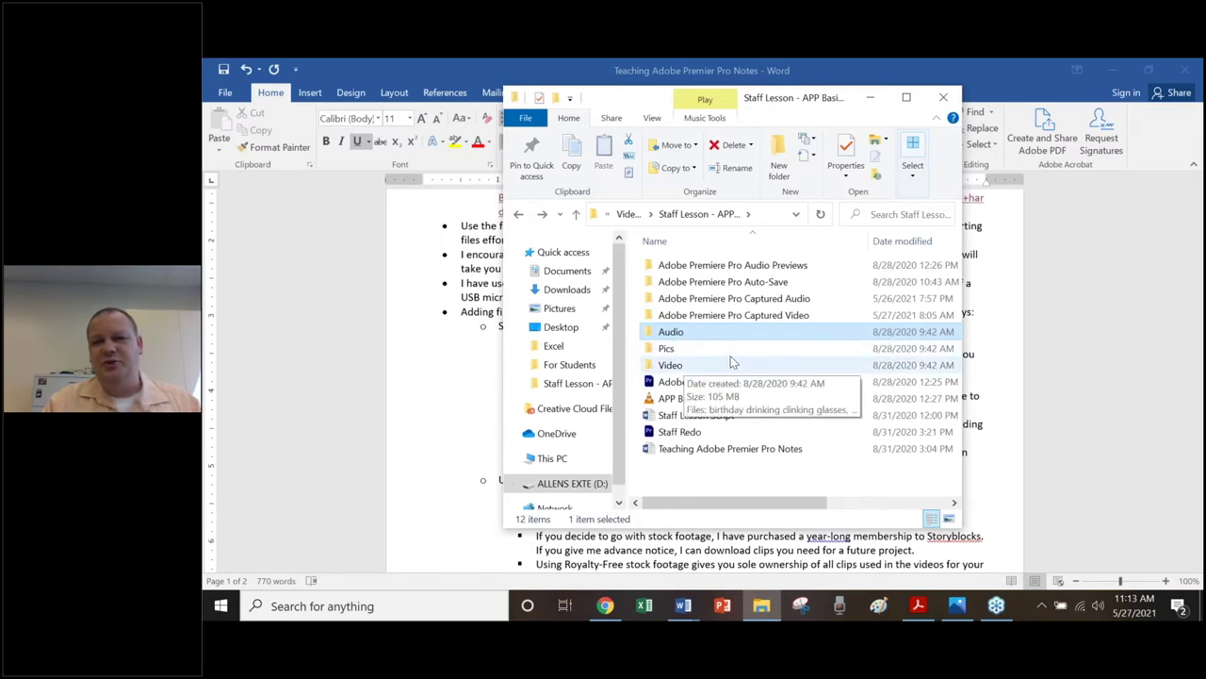
# - View the clips in the project's Video folder, go back to the parent folder, and minimize the File Explorer window
pyautogui.click(680, 349)
pyautogui.click(688, 367)
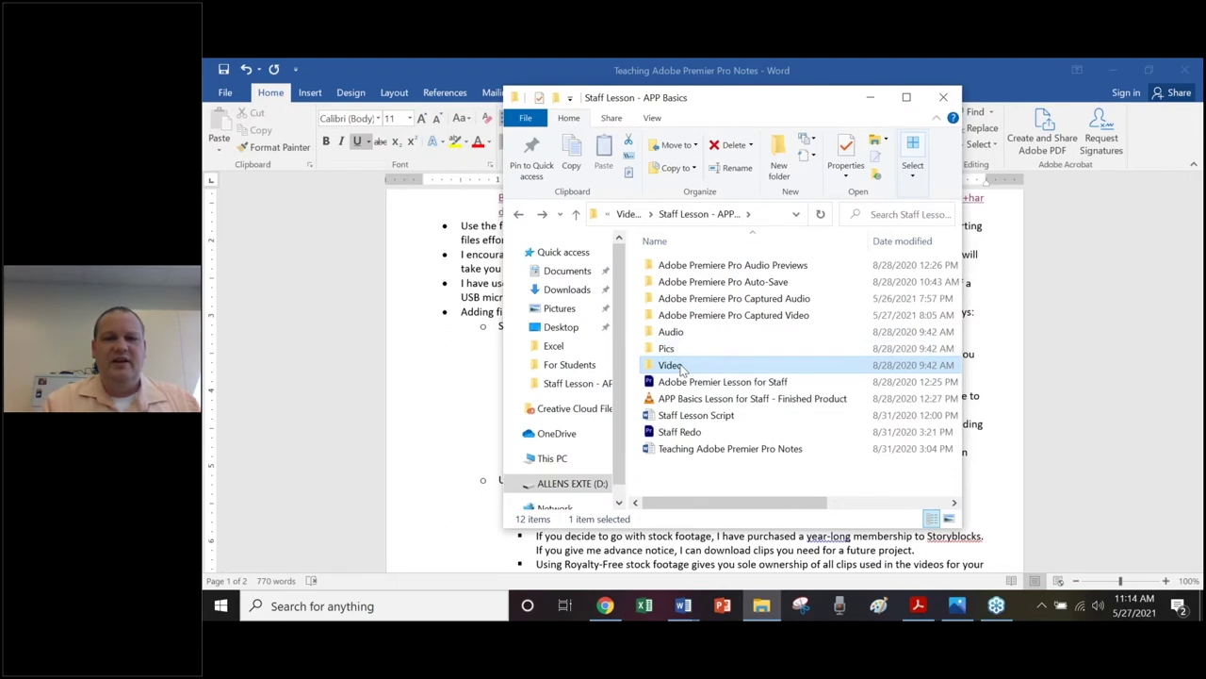
pyautogui.doubleClick(680, 366)
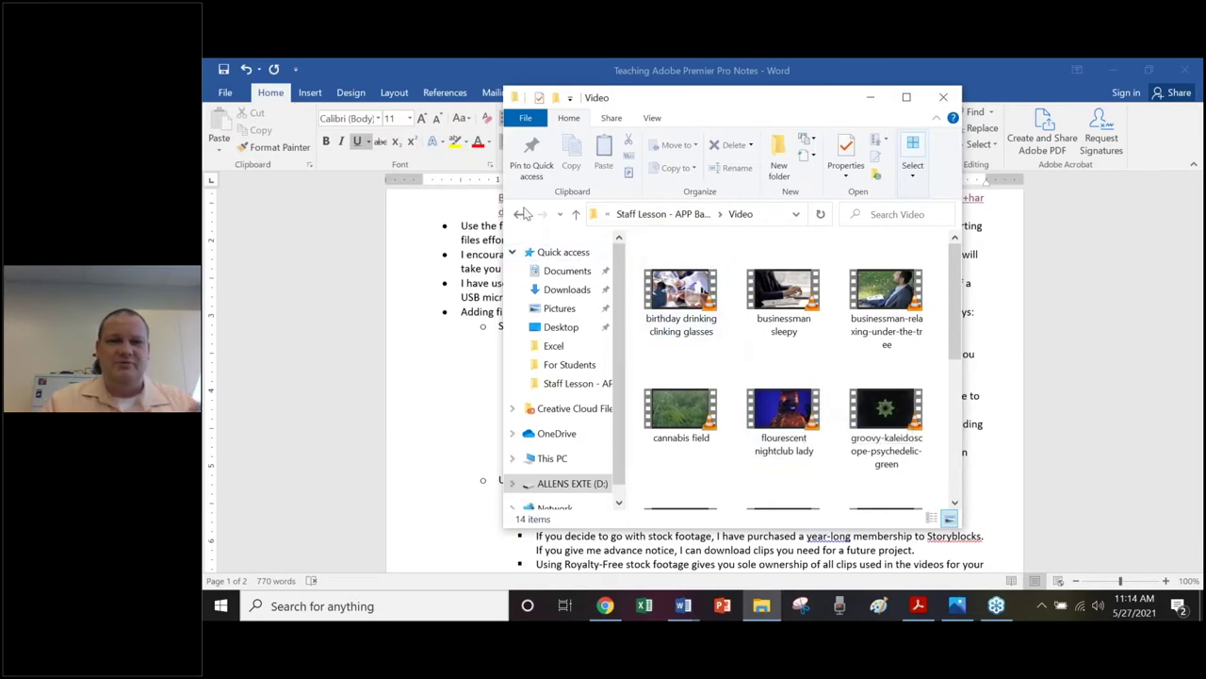
pyautogui.click(520, 215)
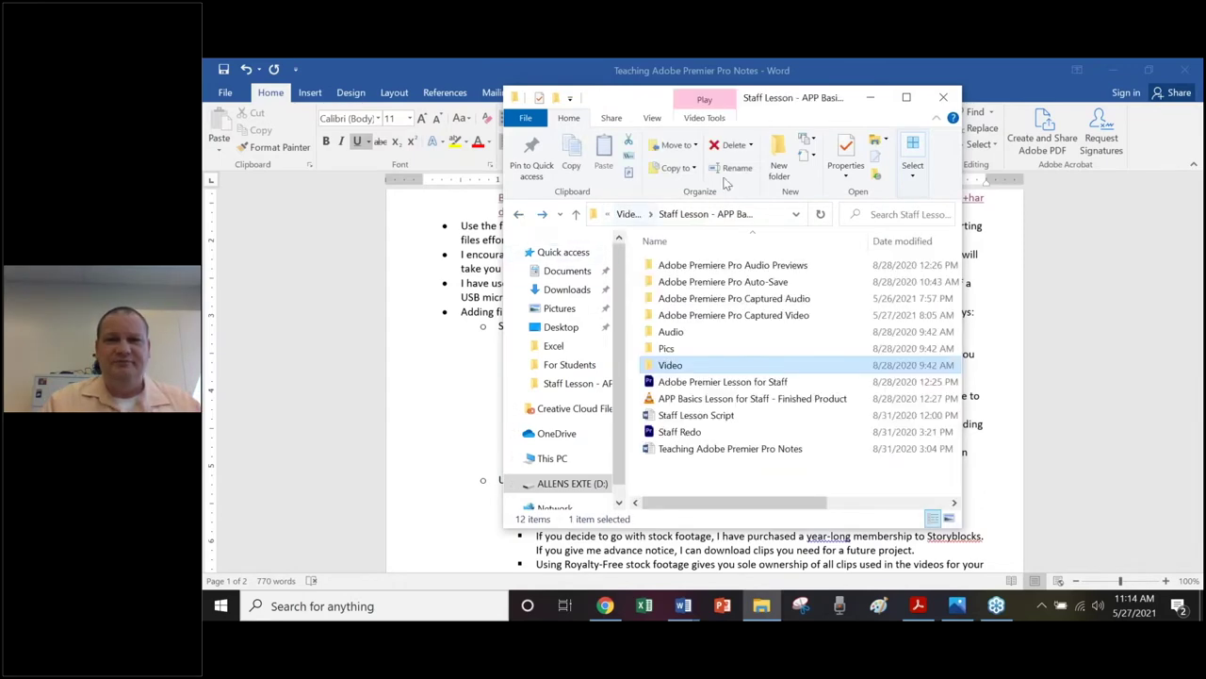
pyautogui.click(871, 98)
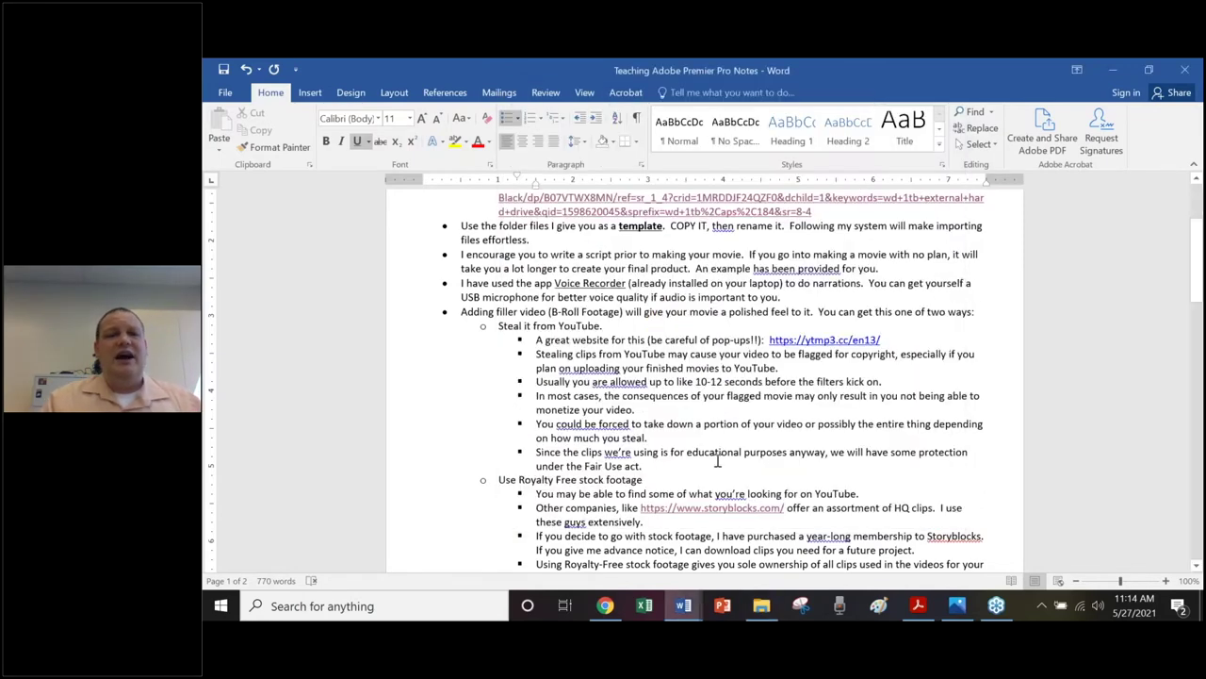
# - Review the notes on YouTube clips and royalty-free stock footage, down to the start of the Premiere Pro software steps
pyautogui.scroll(-3, 767, 449)
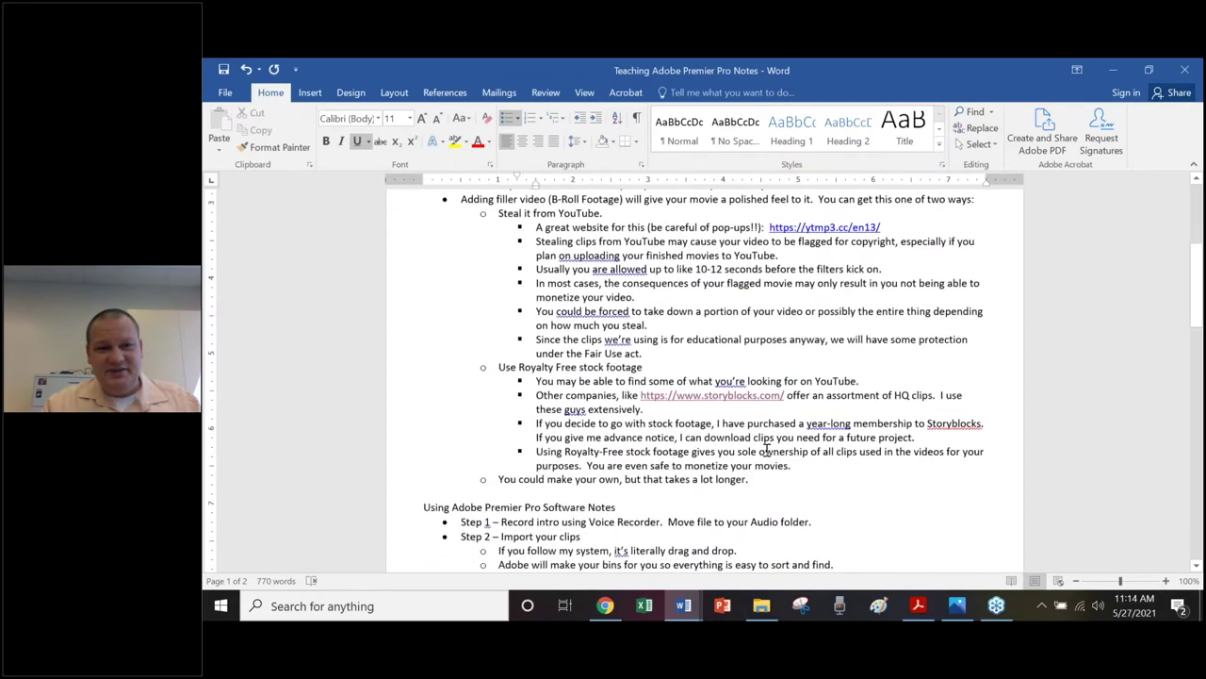
pyautogui.scroll(1, 779, 443)
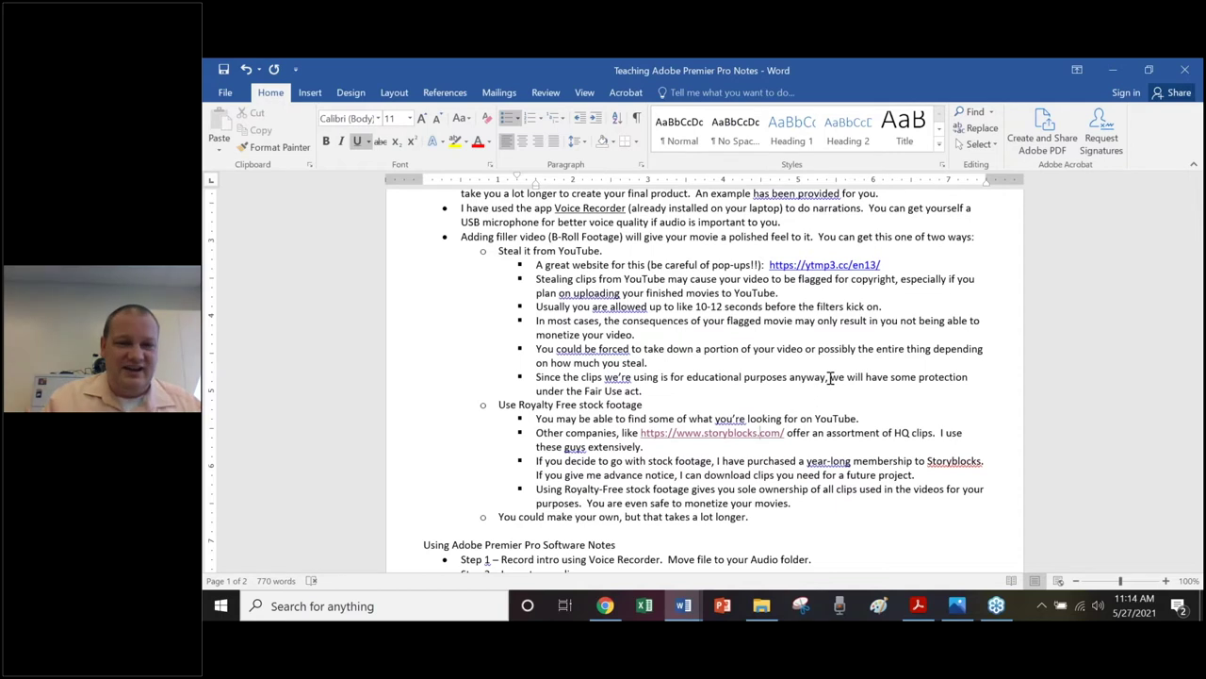
pyautogui.scroll(-3, 825, 349)
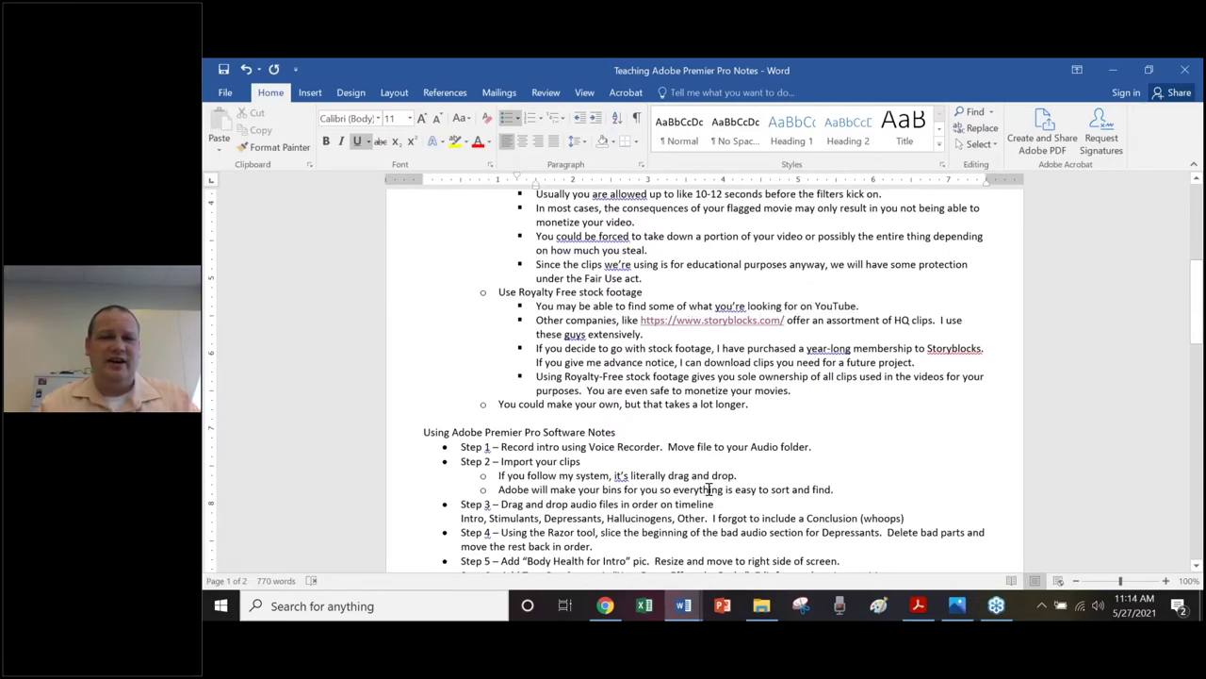
# - Switch to Chrome and show the Storyblocks video results for business footage
pyautogui.click(608, 607)
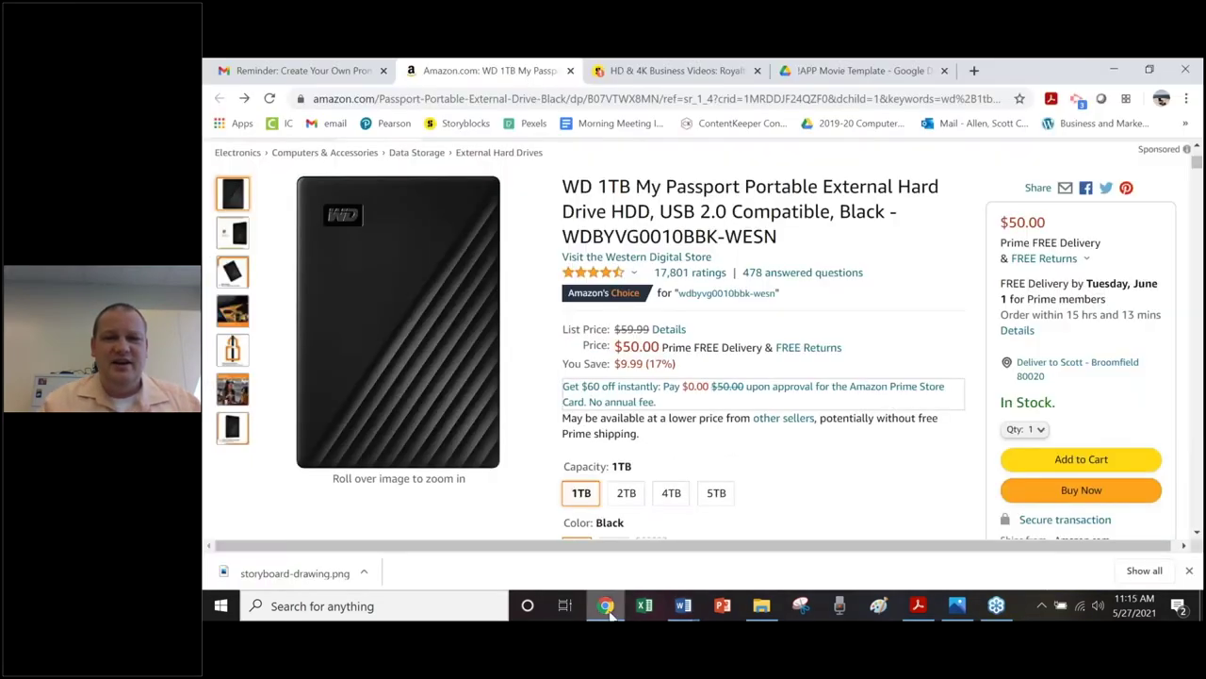
pyautogui.click(690, 76)
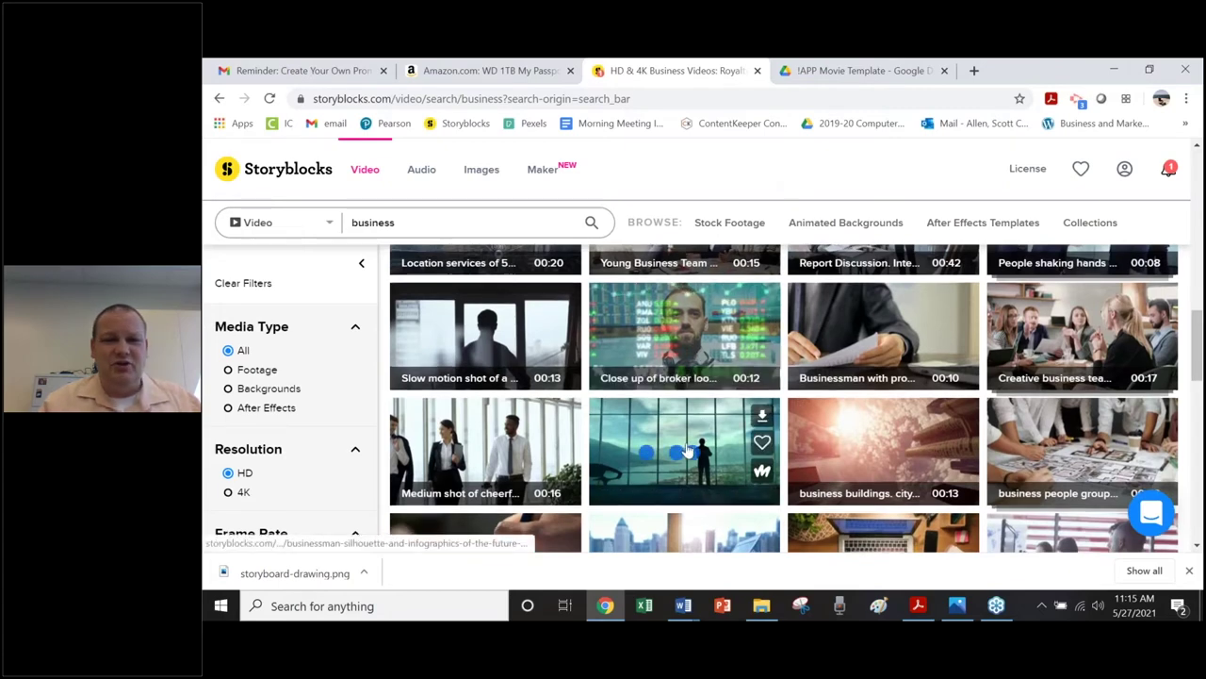
# - Browse more Storyblocks business clips, switch to Word, and review the Using Adobe Premier Pro Software Notes
pyautogui.scroll(-2, 688, 453)
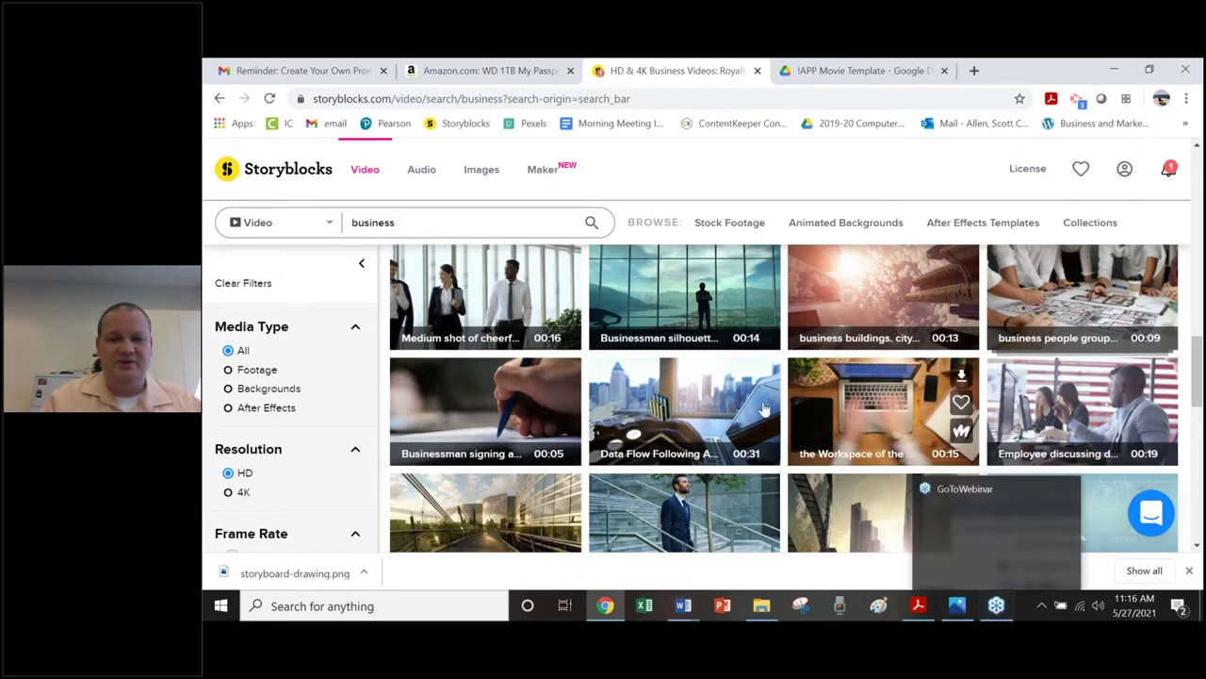
pyautogui.click(690, 603)
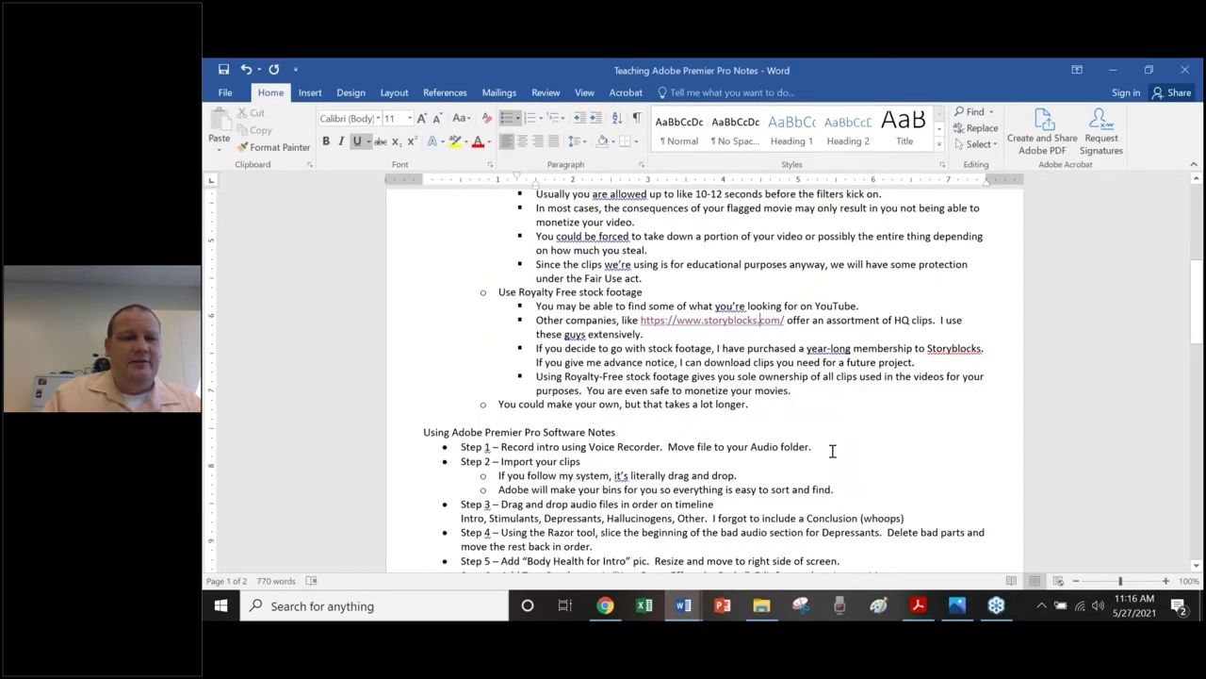
pyautogui.scroll(-4, 830, 453)
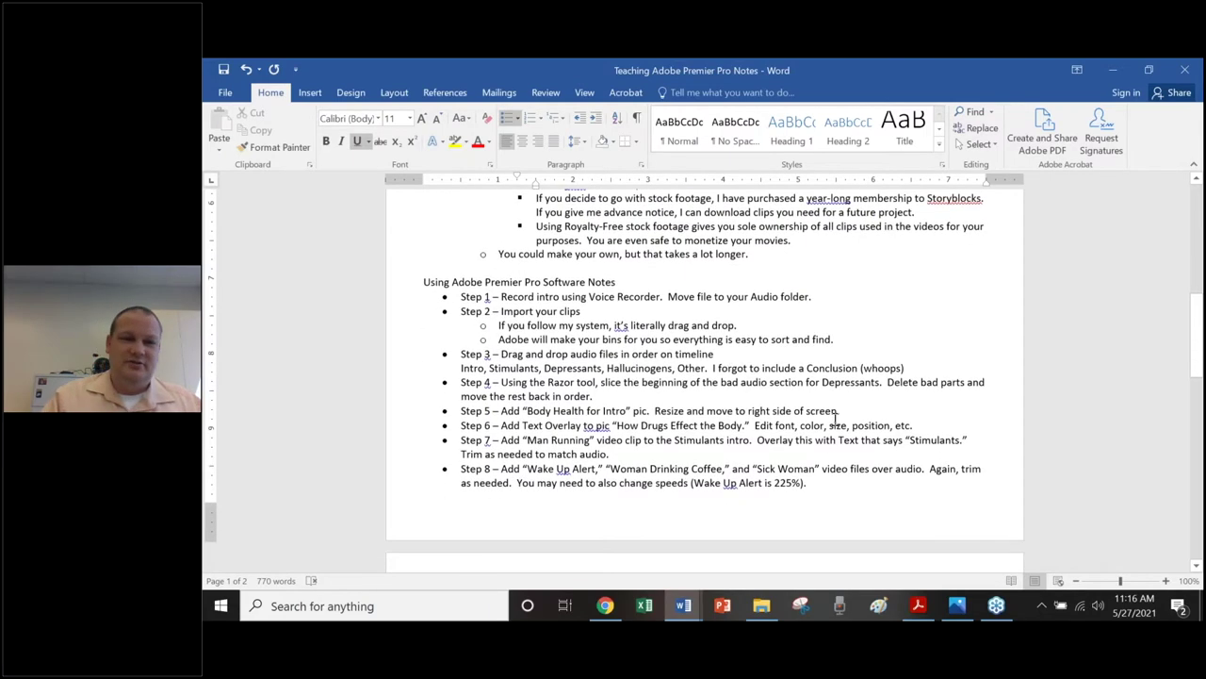
pyautogui.scroll(3, 830, 429)
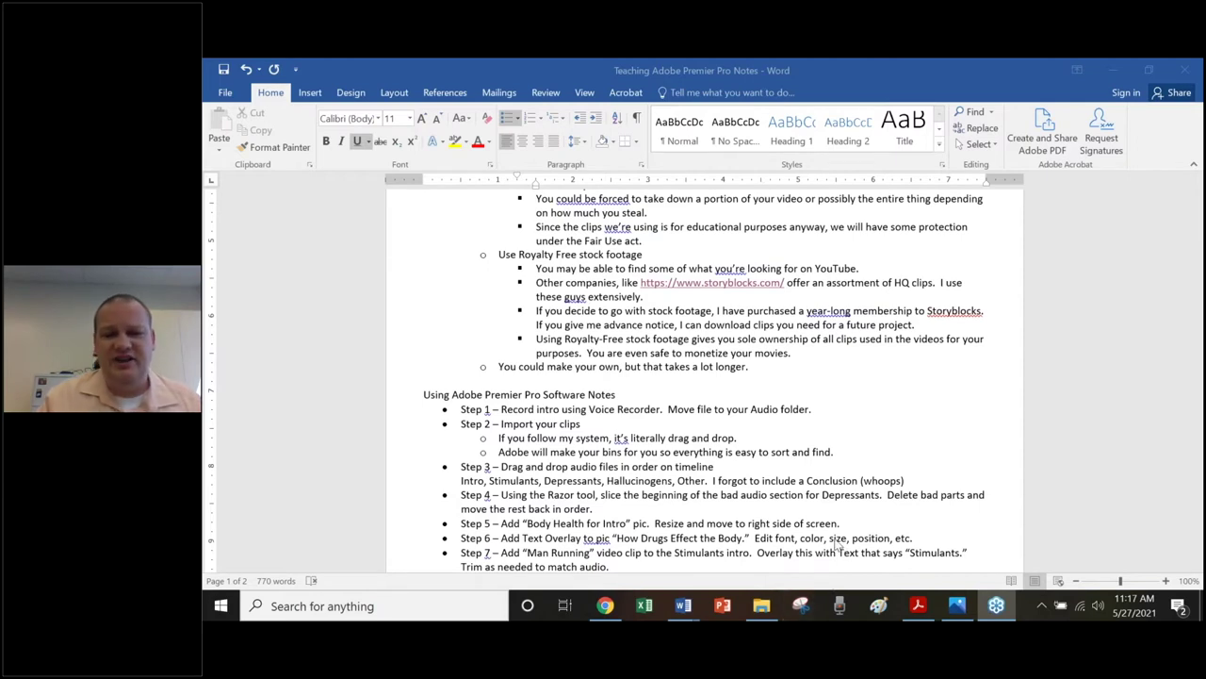
# - Switch to Chrome, view the !APP Movie Template folder in Google Drive, and preview Staff Redo.prproj before closing the preview
pyautogui.click(763, 606)
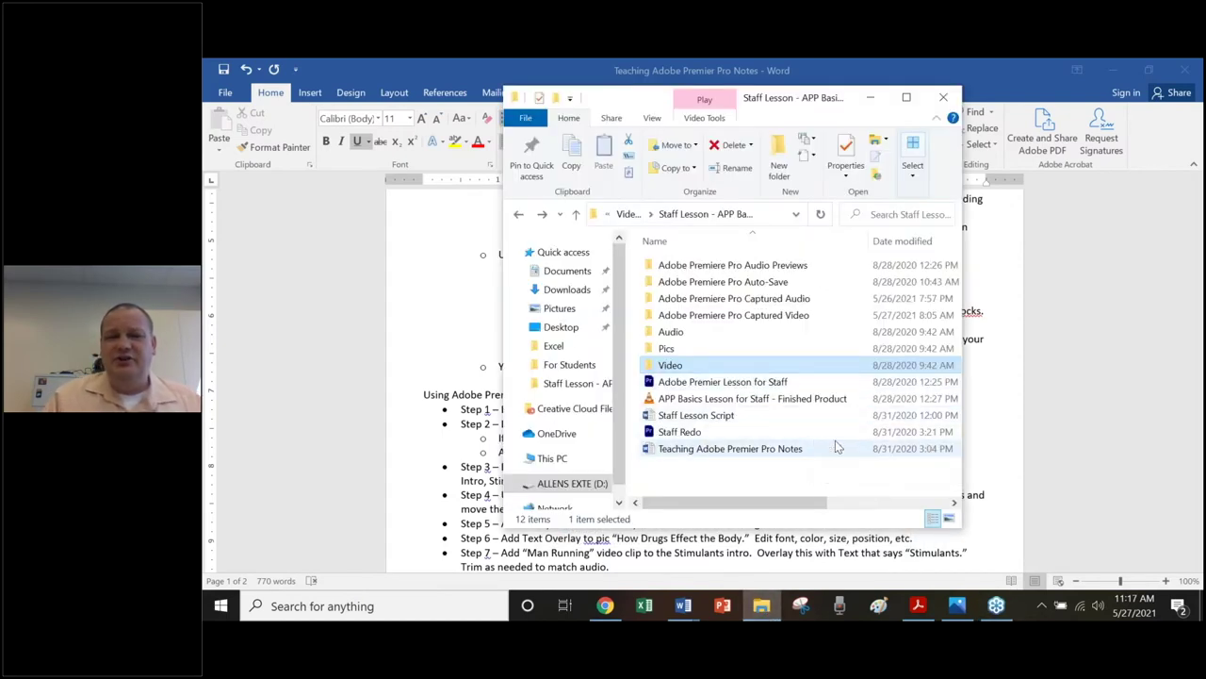
pyautogui.click(605, 606)
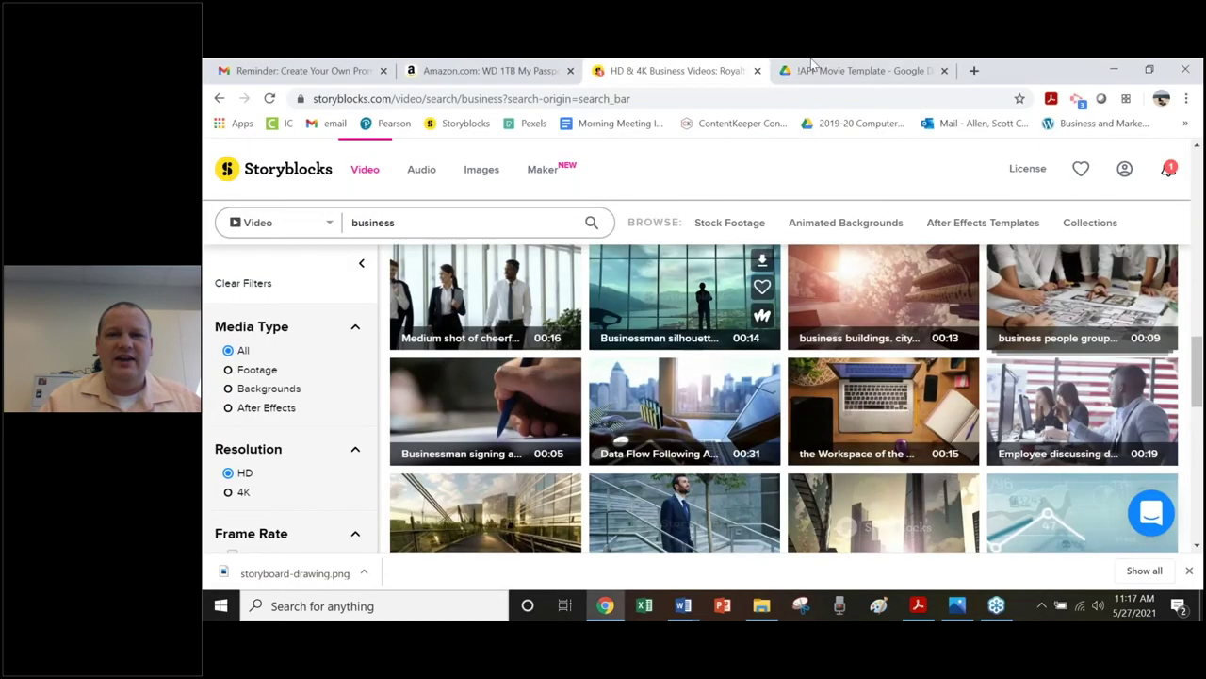
pyautogui.click(813, 68)
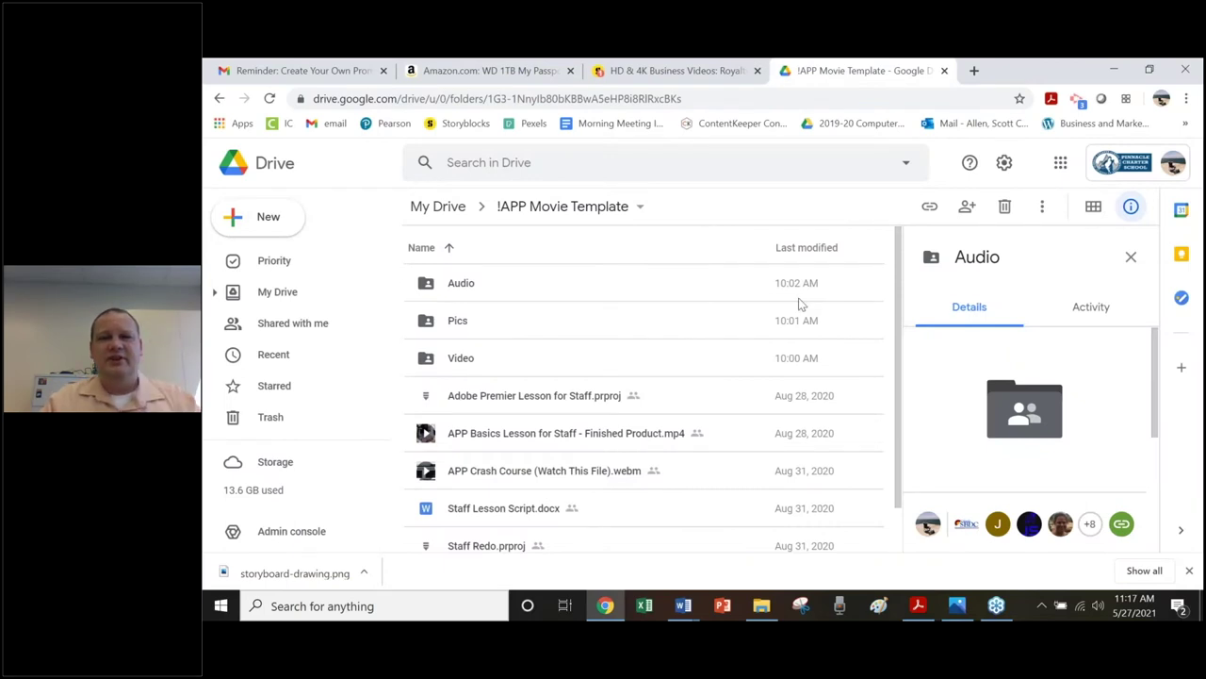
pyautogui.scroll(-1, 570, 380)
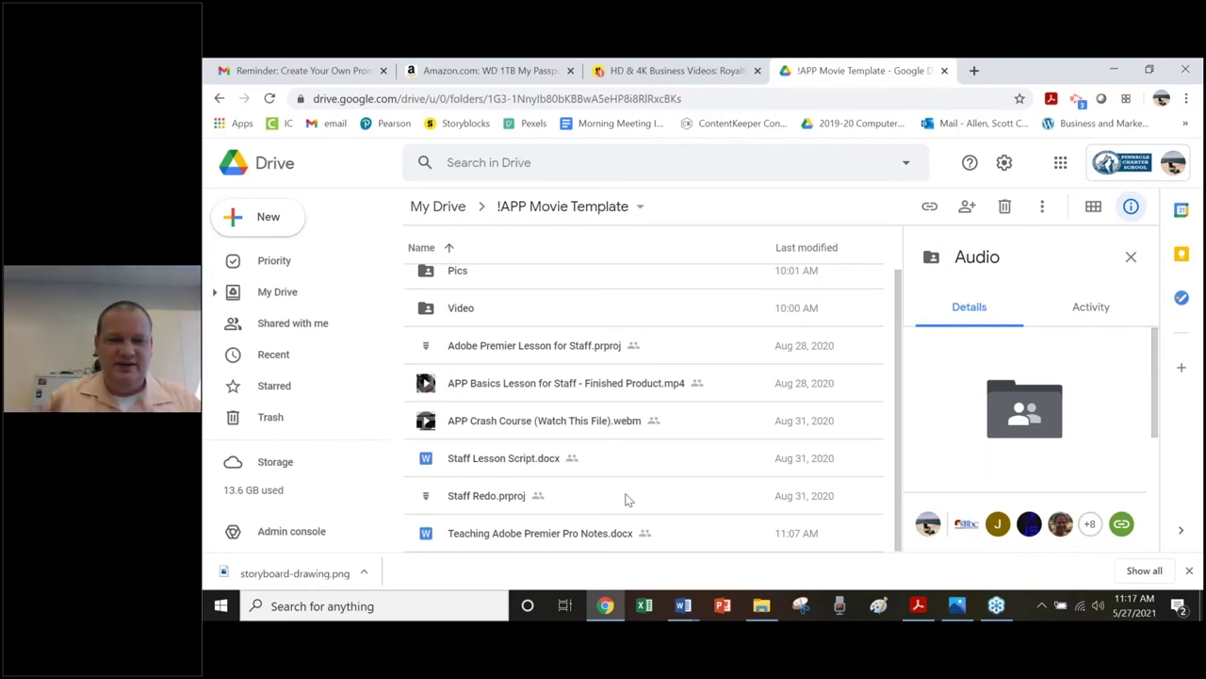
pyautogui.doubleClick(511, 499)
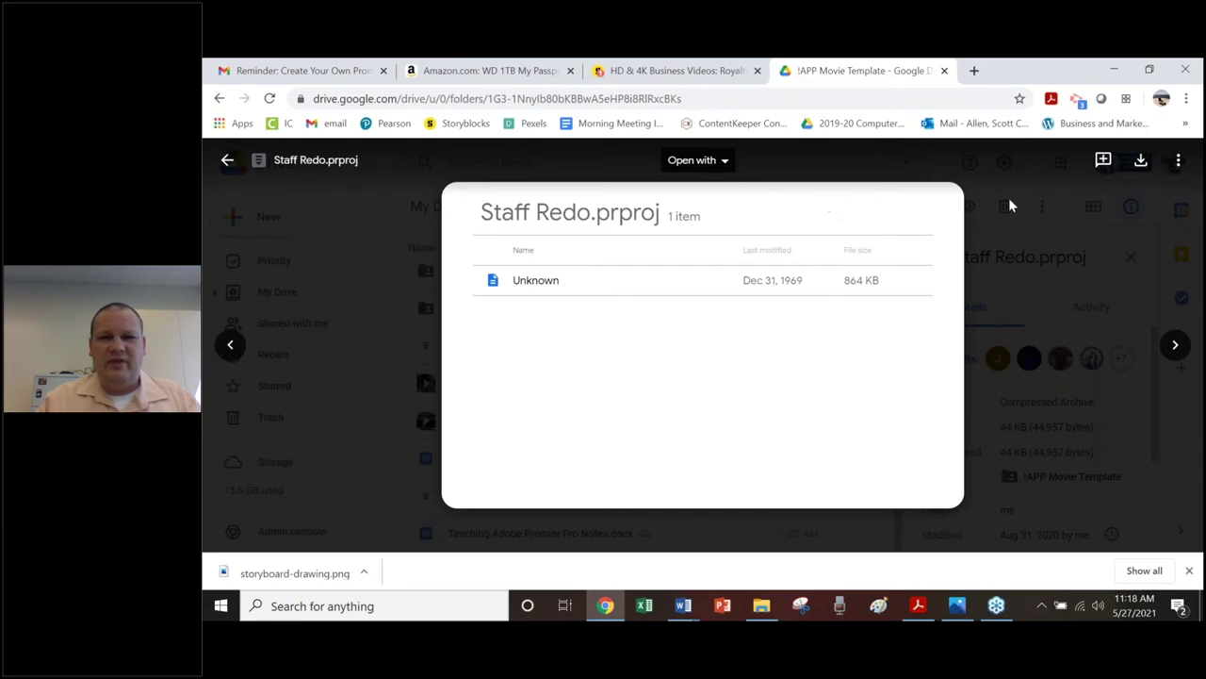
pyautogui.press('Escape')
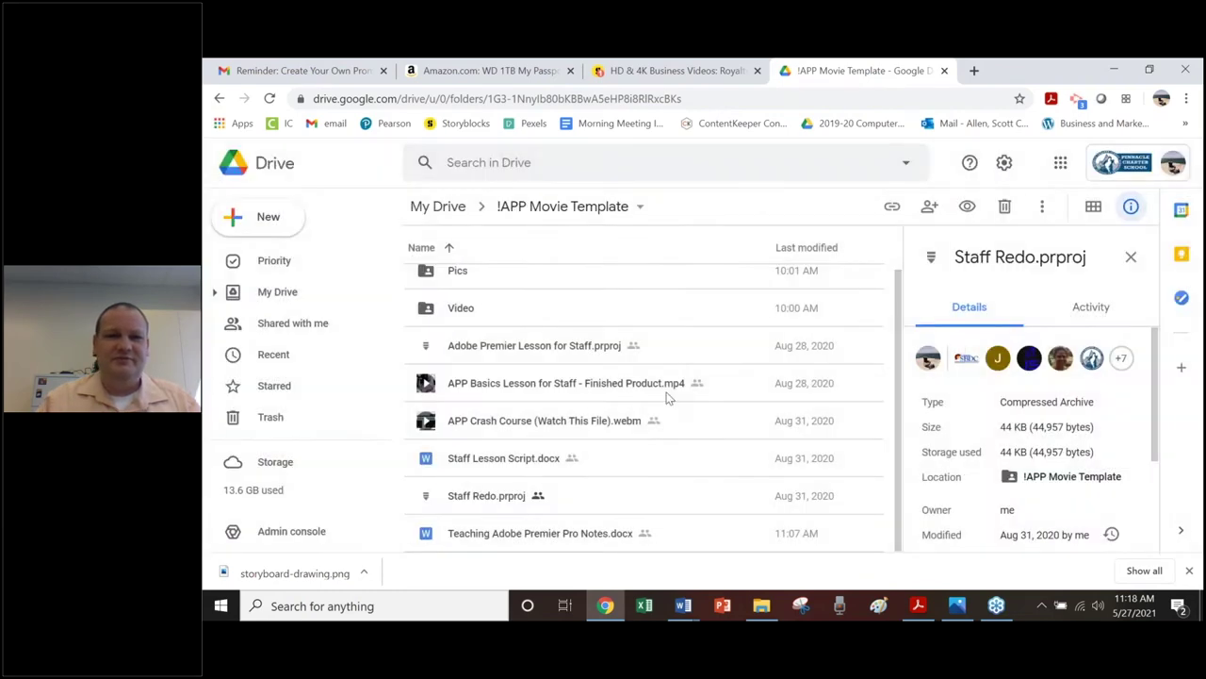
# - Switch to File Explorer, open the Staff Redo project in Premiere Pro, and convert it under the name Staff Redo_1
pyautogui.click(760, 606)
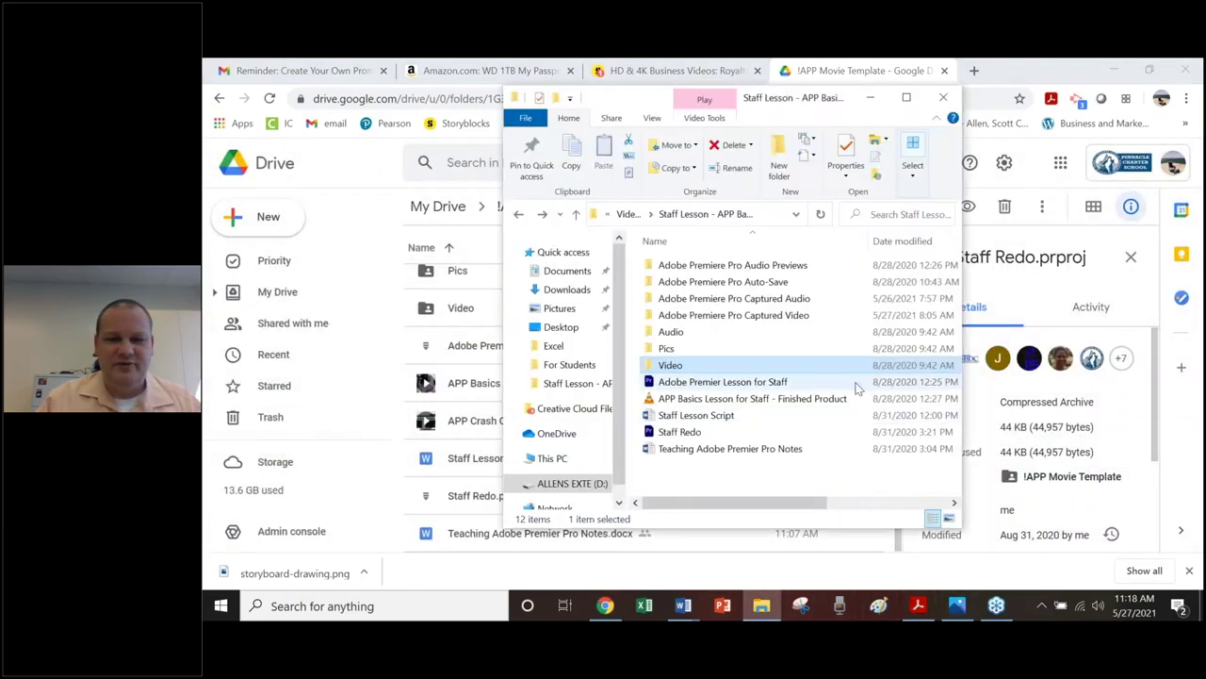
pyautogui.click(716, 435)
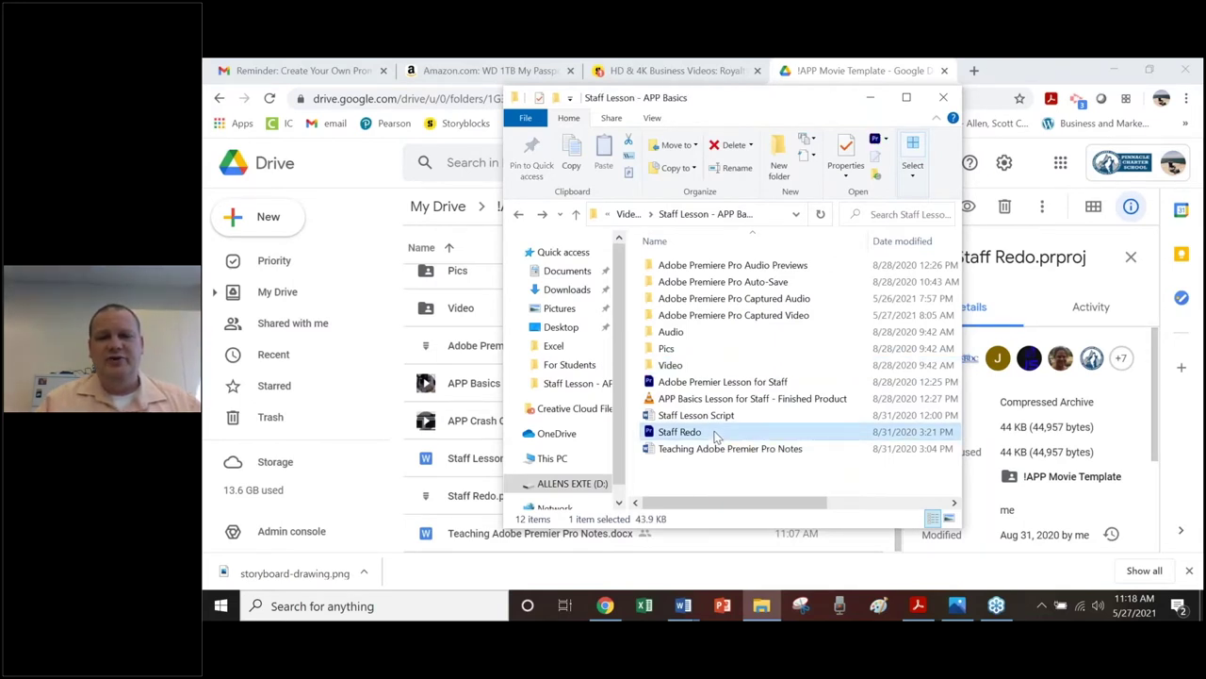
pyautogui.doubleClick(716, 434)
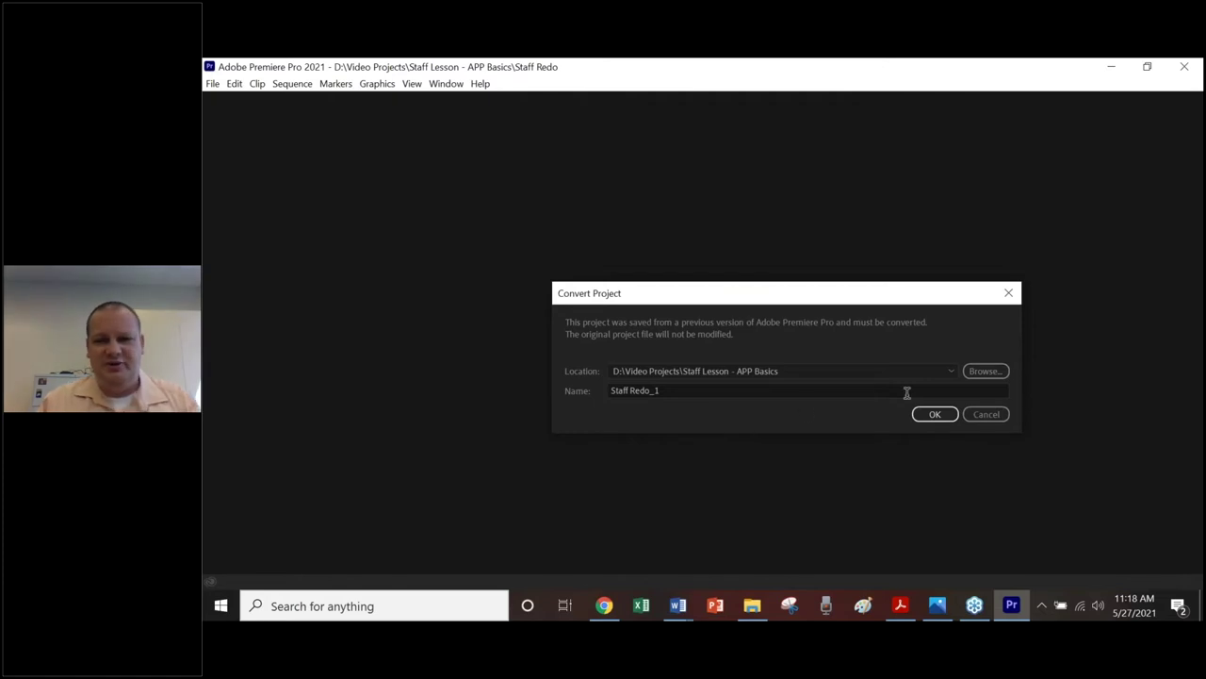
pyautogui.click(934, 415)
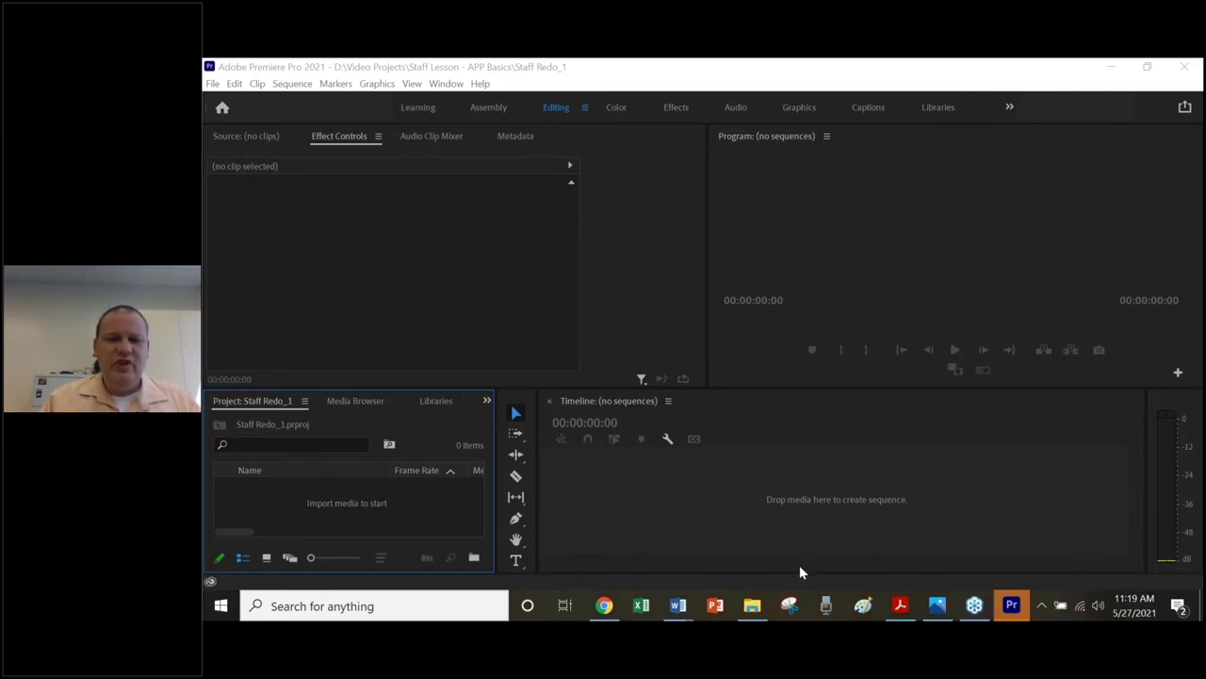
# - Switch to File Explorer, view the Audio folder's narration files, return to the parent folder, and move the window clear of the Project panel
pyautogui.click(752, 605)
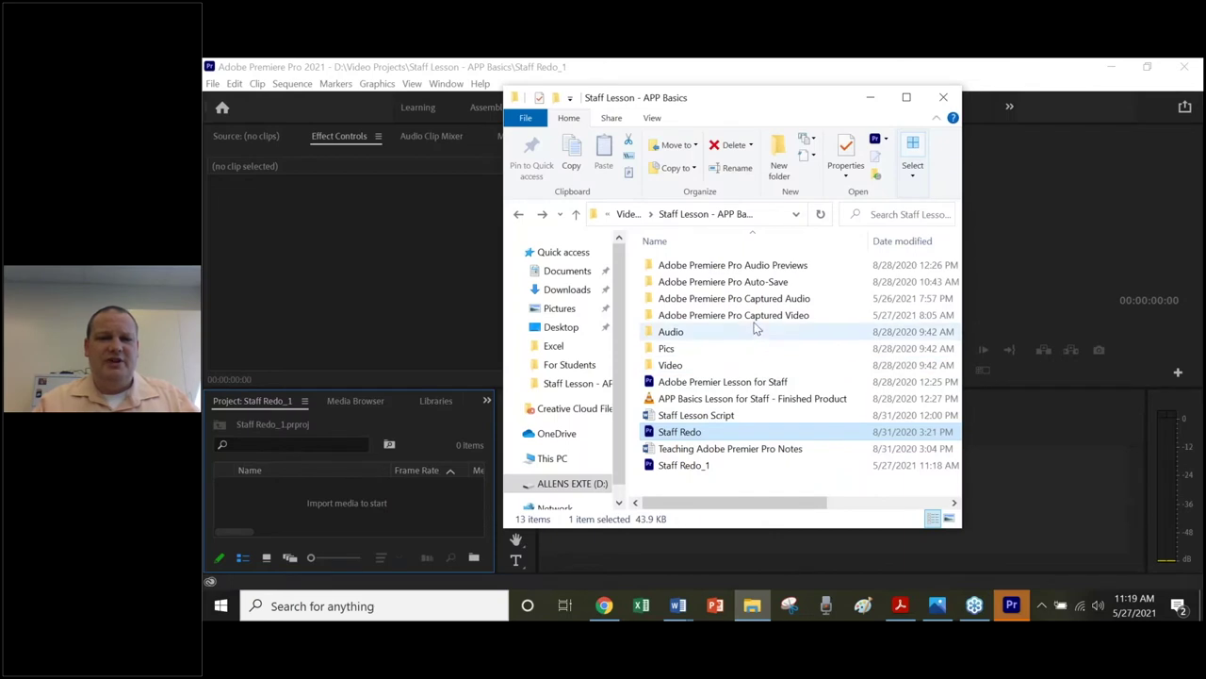
pyautogui.click(754, 331)
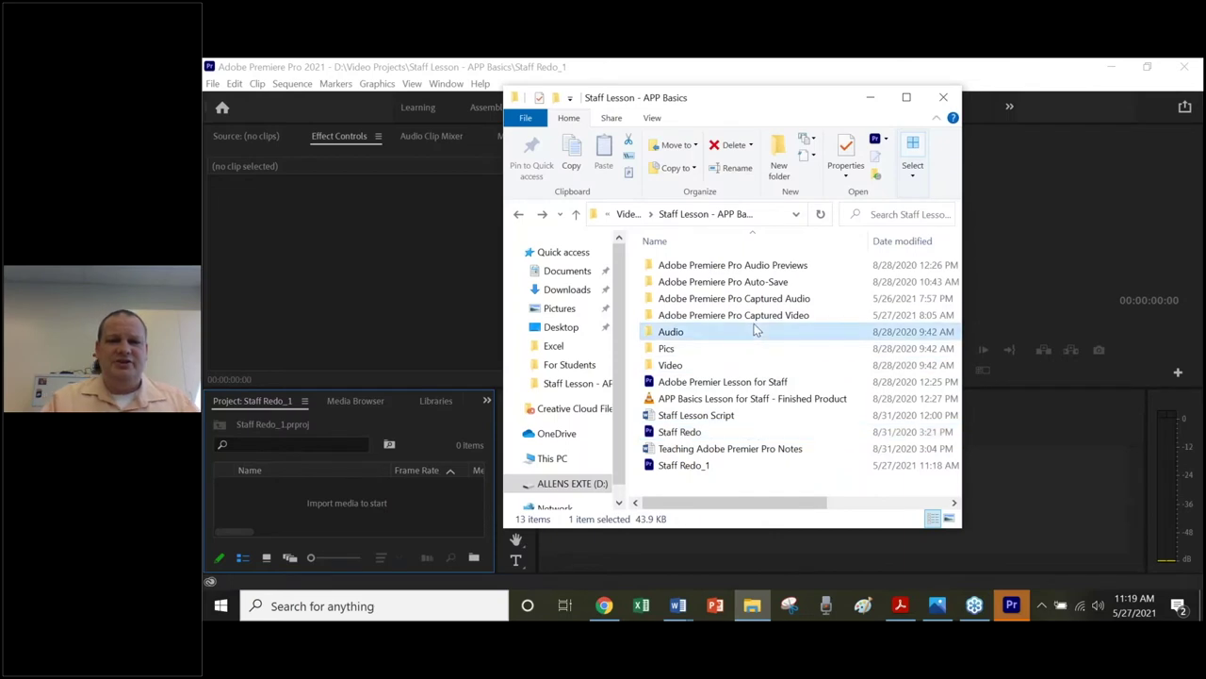
pyautogui.doubleClick(665, 332)
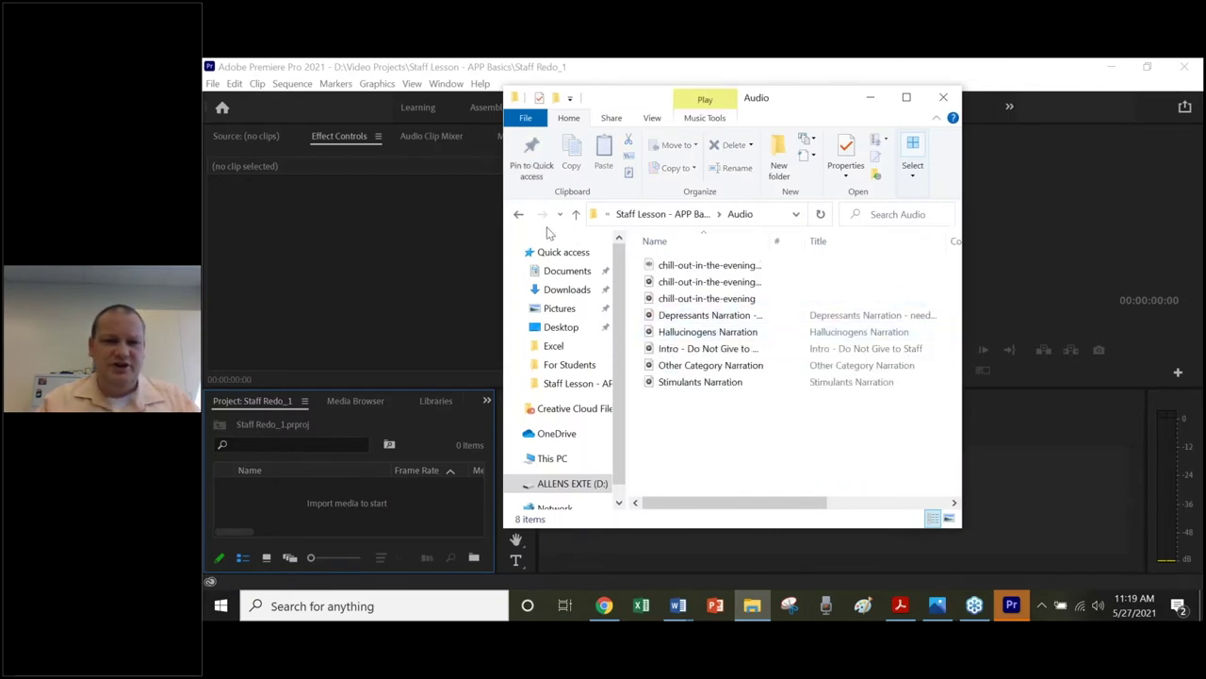
pyautogui.click(518, 214)
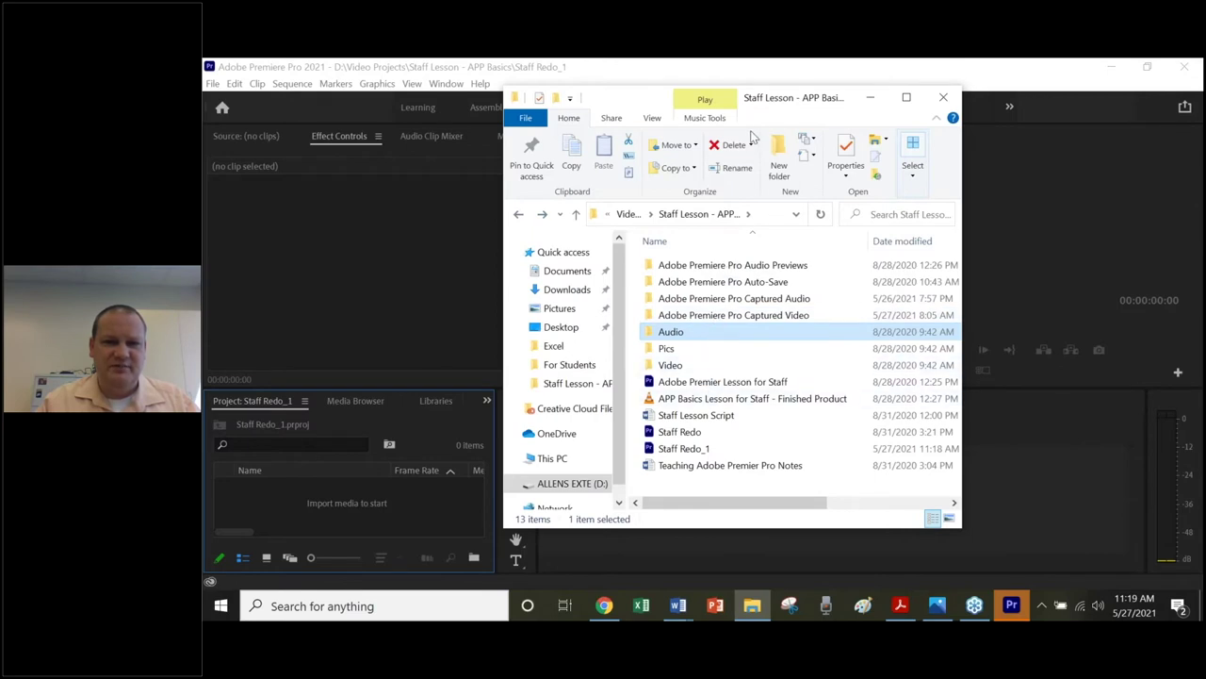
pyautogui.moveTo(618, 101); pyautogui.dragTo(788, 130)
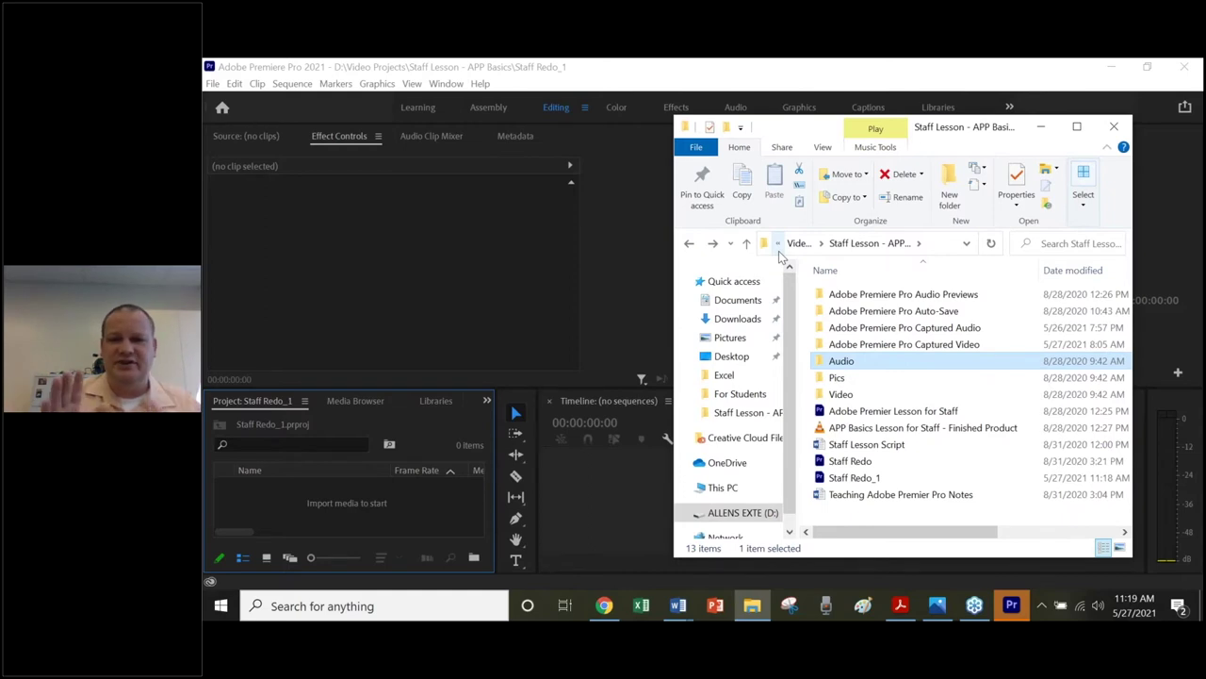
# - Start a new Premiere Pro project and name it SampleLesson
pyautogui.click(213, 84)
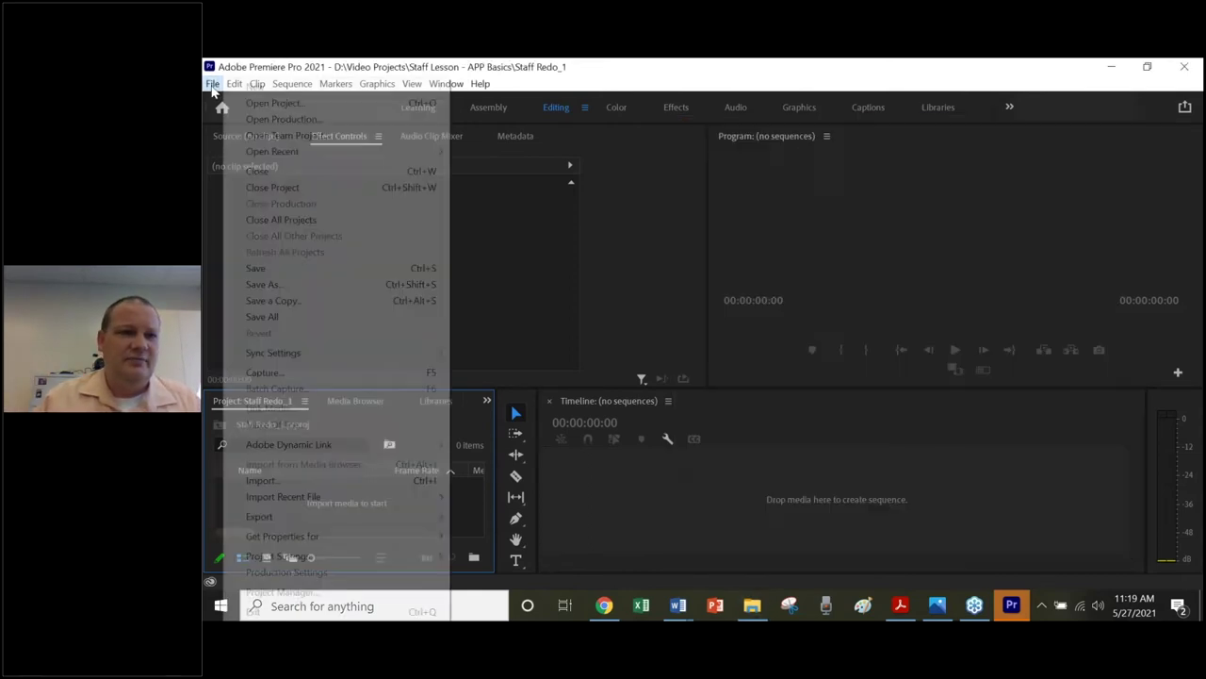
pyautogui.moveTo(254, 86)
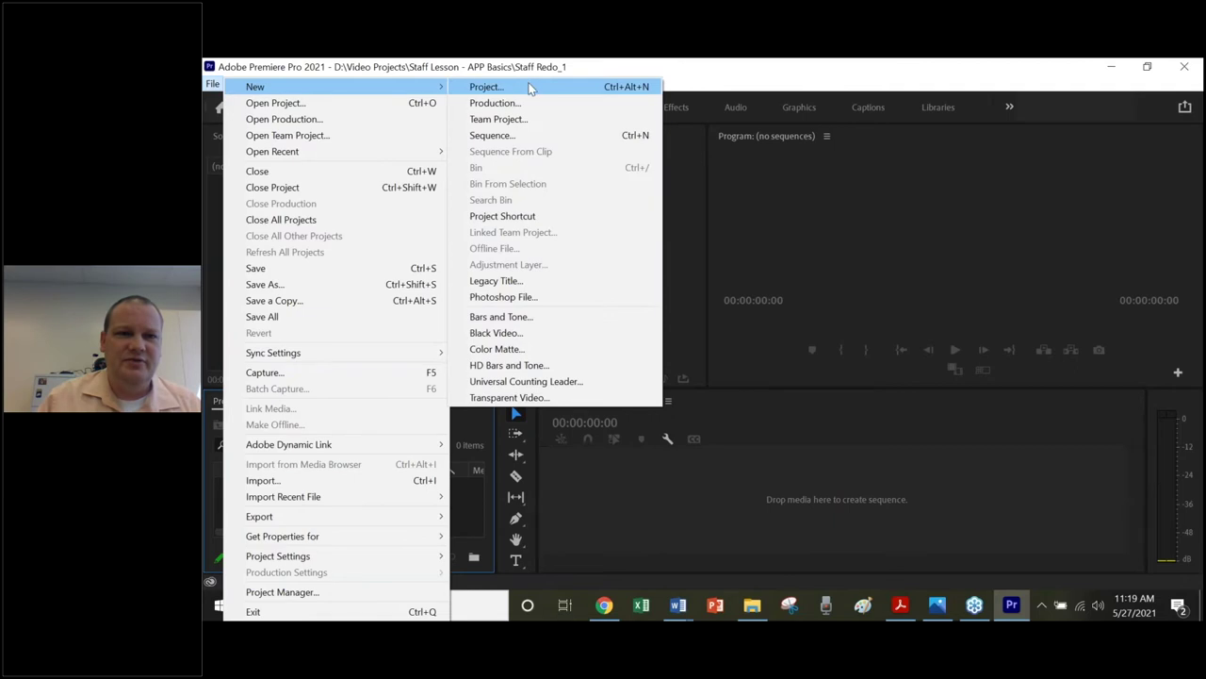
pyautogui.click(529, 87)
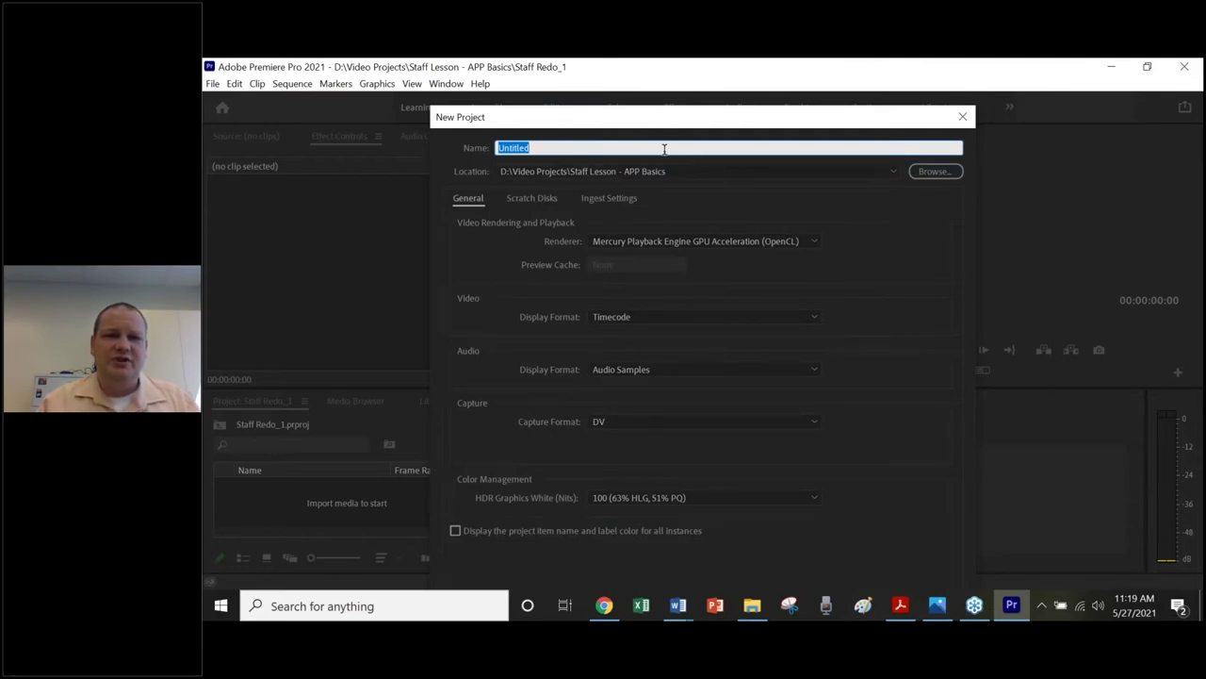
pyautogui.write('SampleLesson')
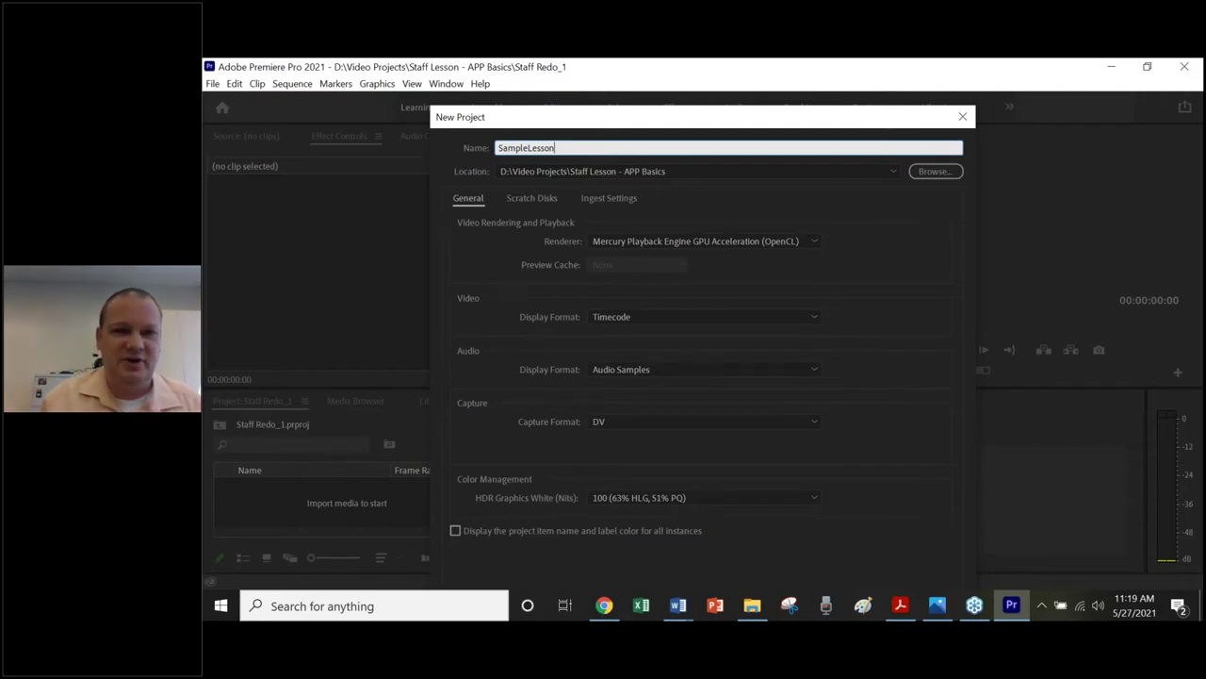
# - Set the new project's location to the Video Projects folder on the external D: drive and create the project
pyautogui.click(931, 171)
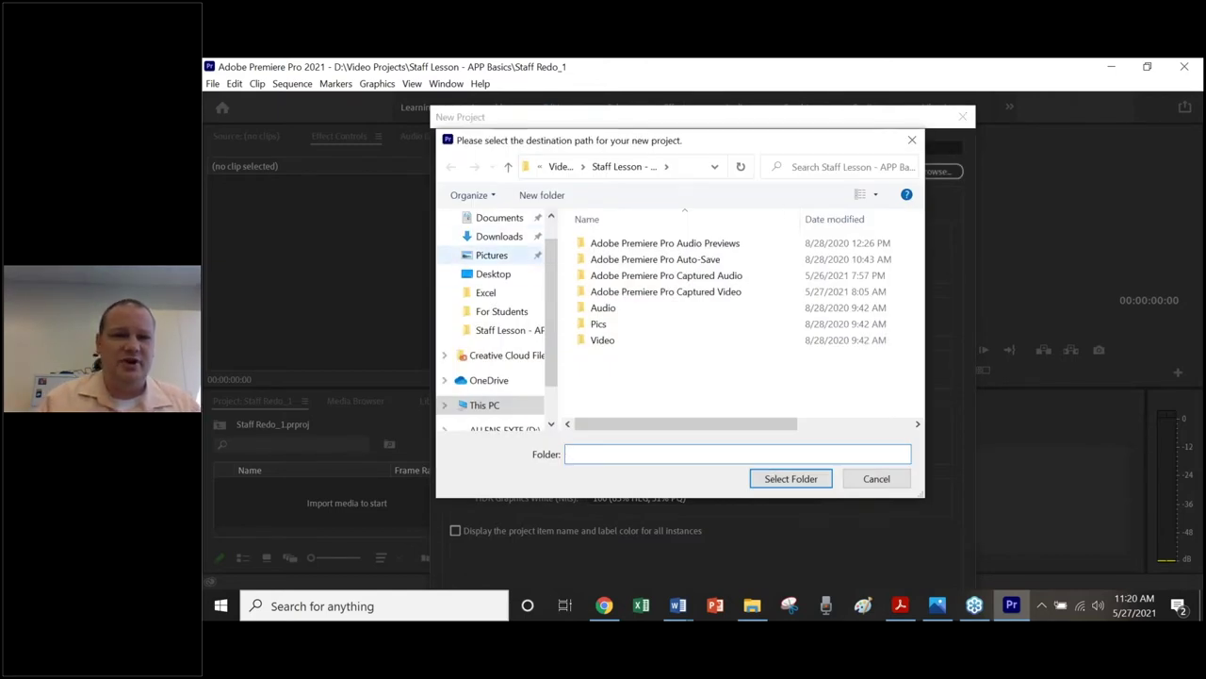
pyautogui.scroll(-1, 476, 311)
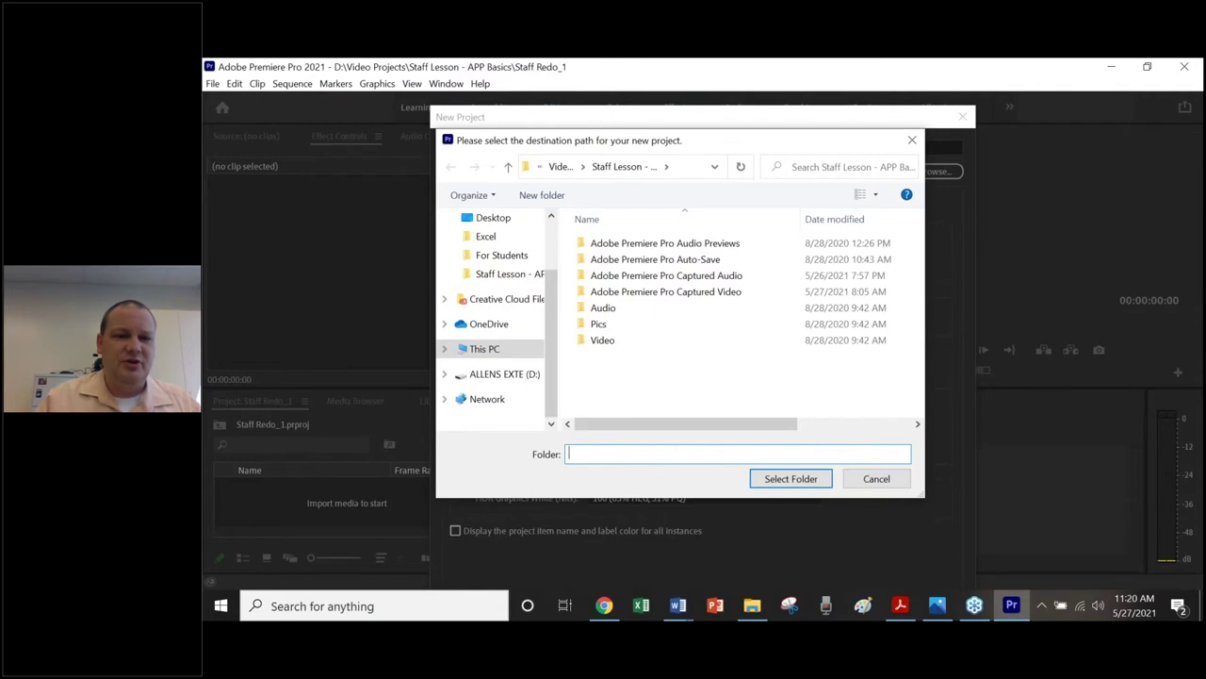
pyautogui.click(502, 373)
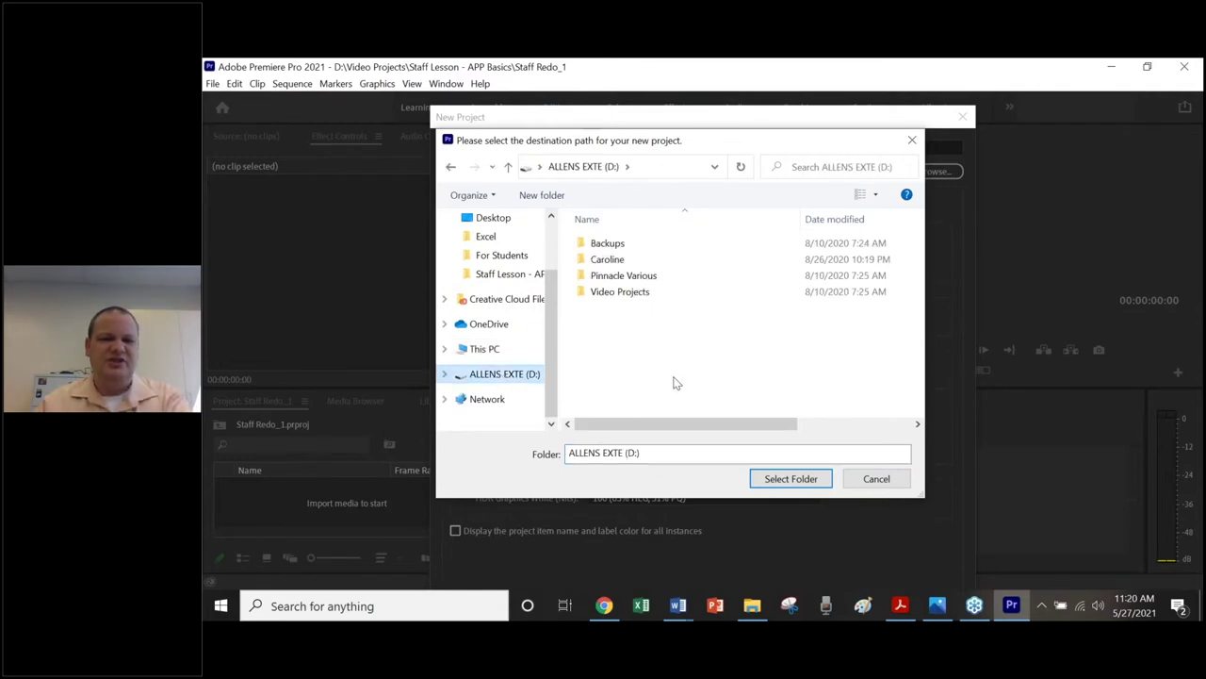
pyautogui.click(792, 478)
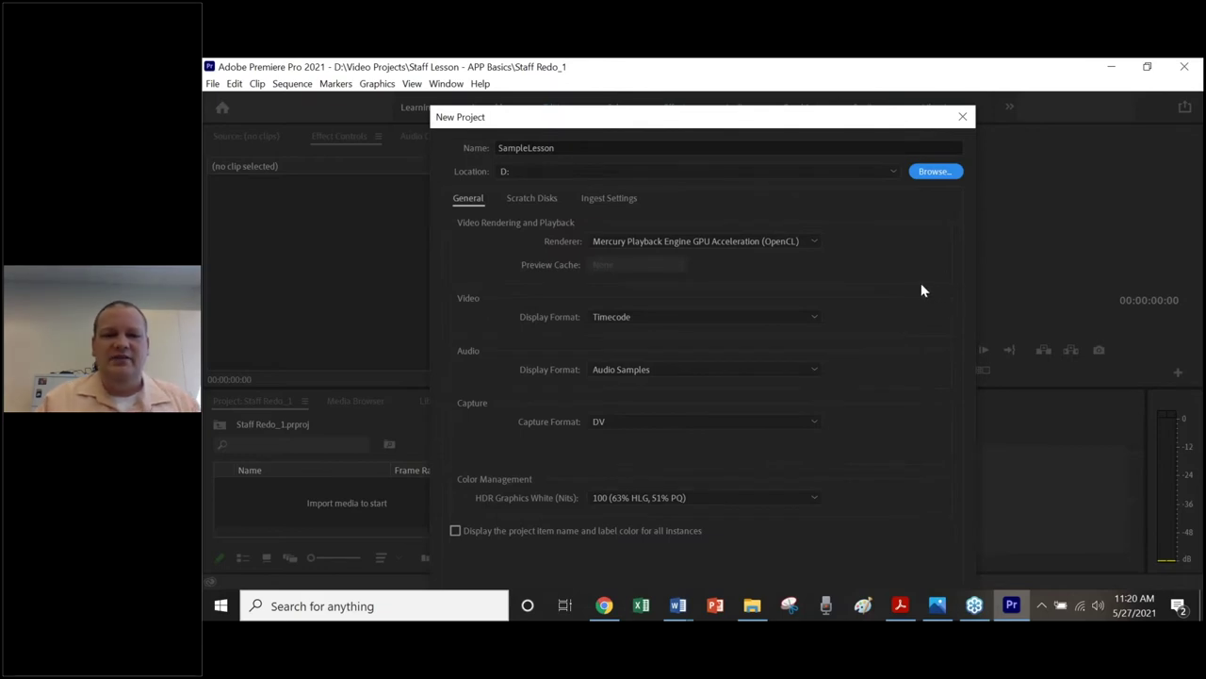
pyautogui.press('space')
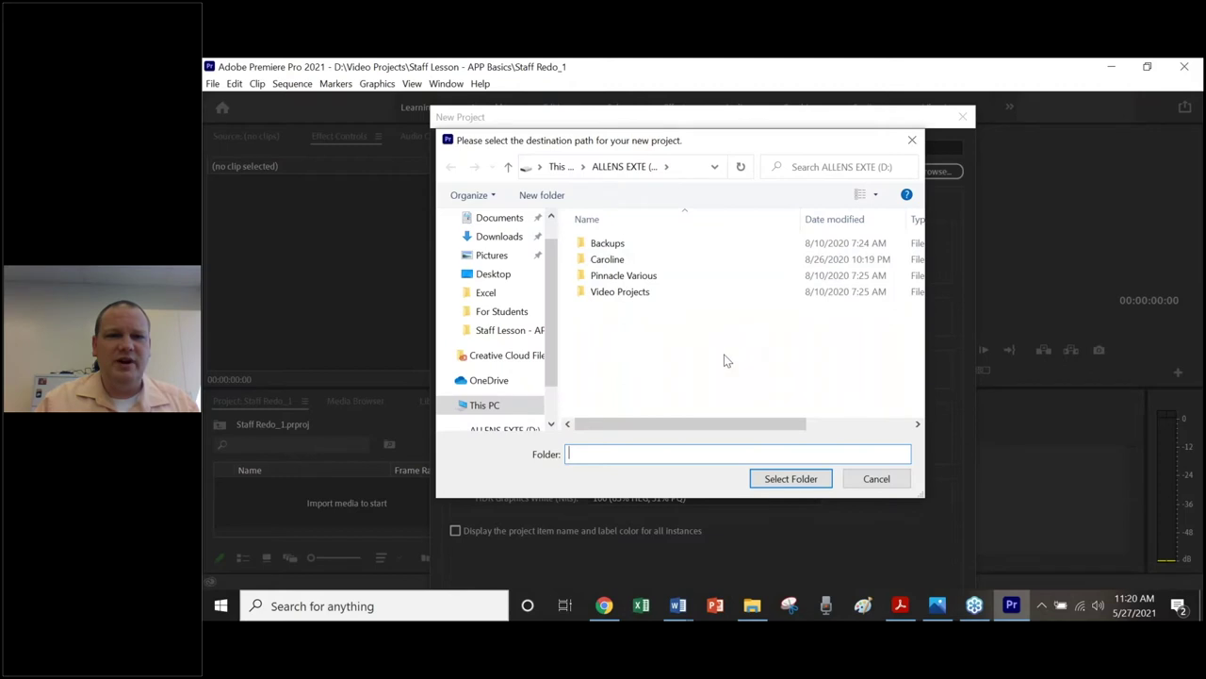
pyautogui.click(780, 476)
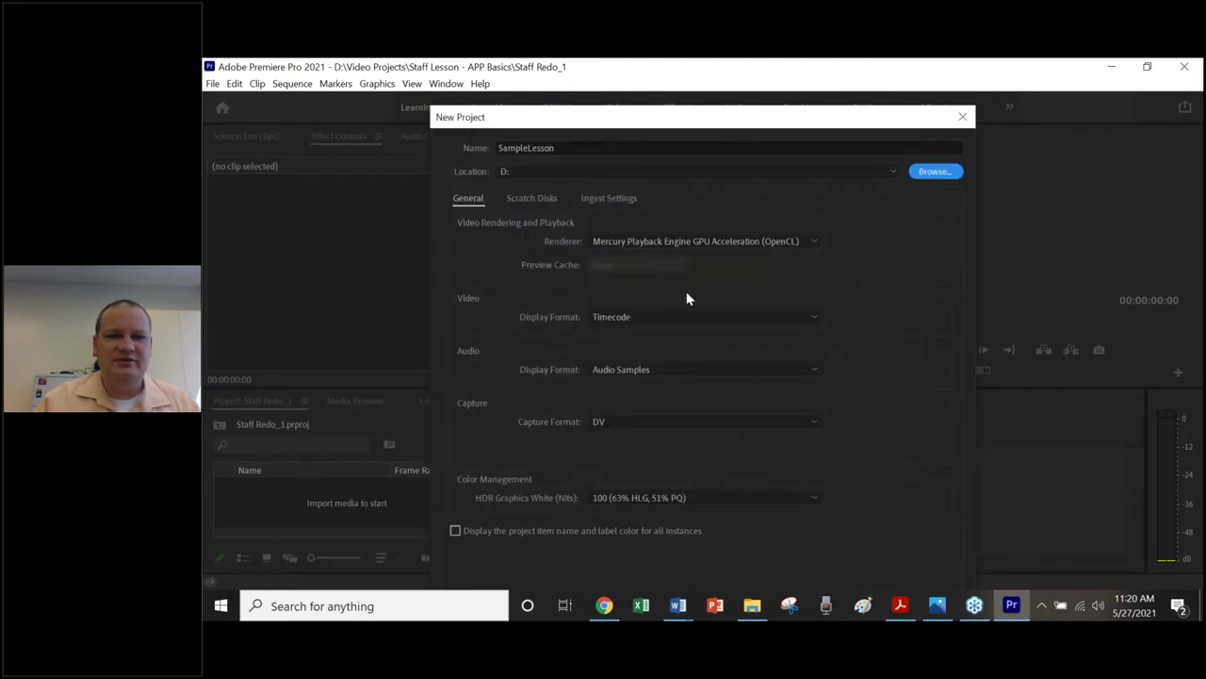
pyautogui.click(945, 173)
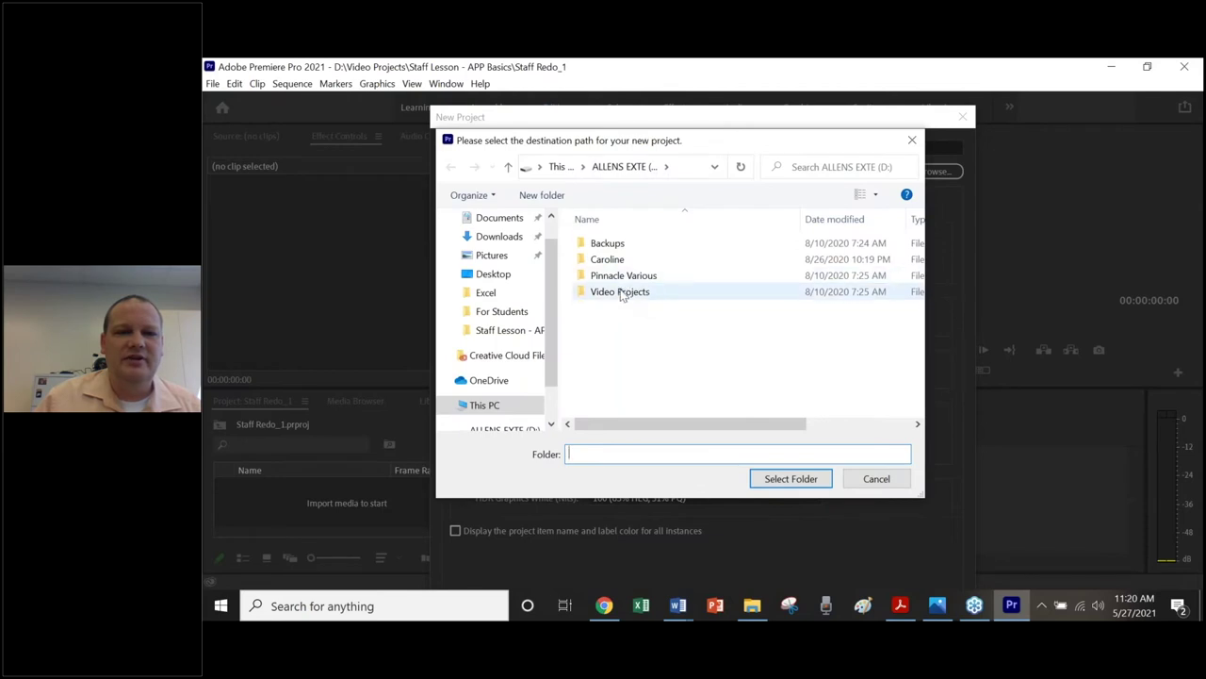
pyautogui.doubleClick(622, 292)
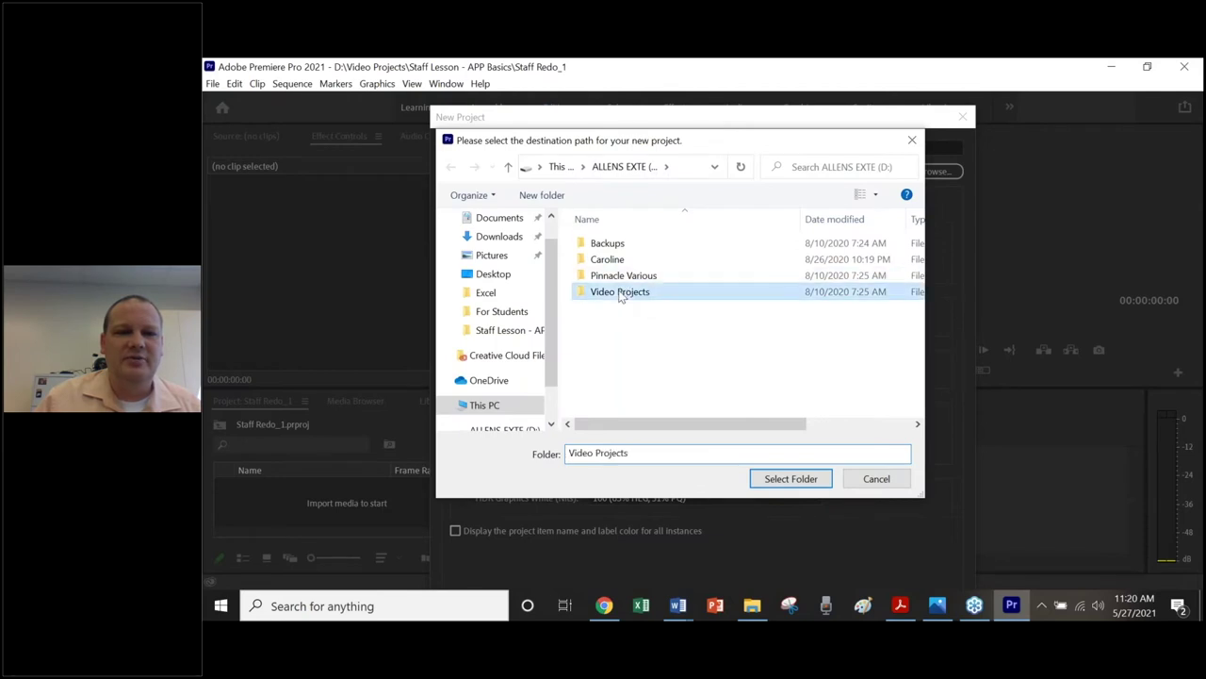
pyautogui.click(781, 484)
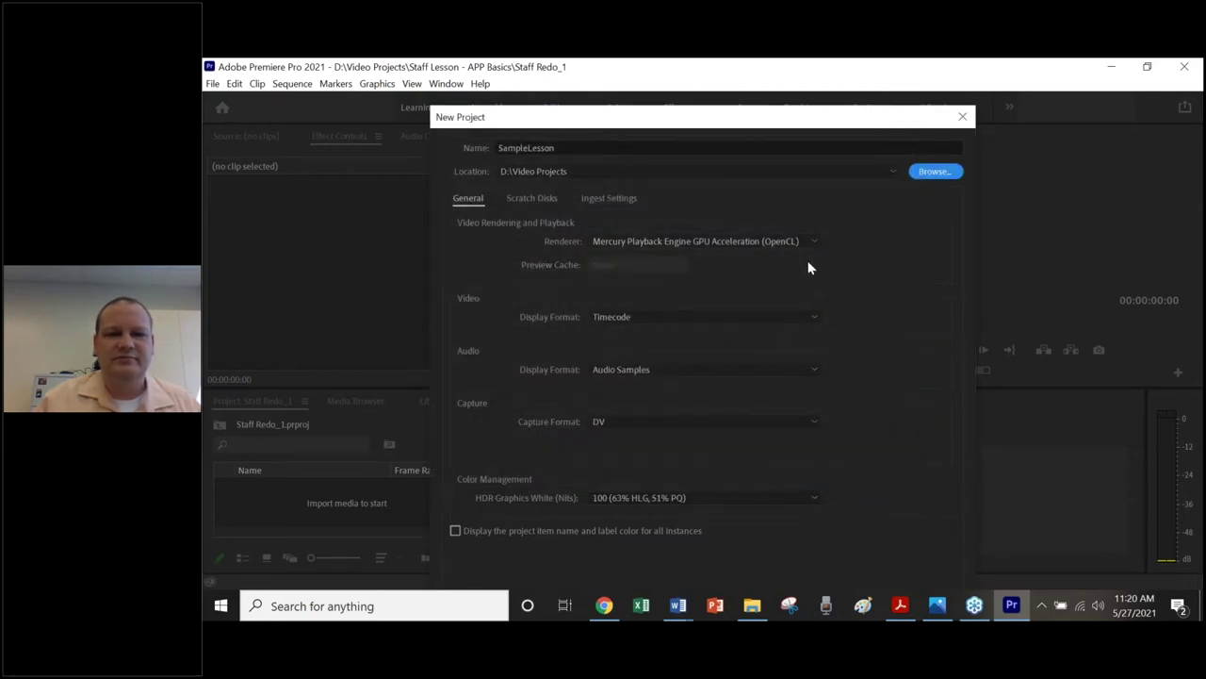
pyautogui.moveTo(797, 116); pyautogui.dragTo(727, 68)
pyautogui.click(803, 565)
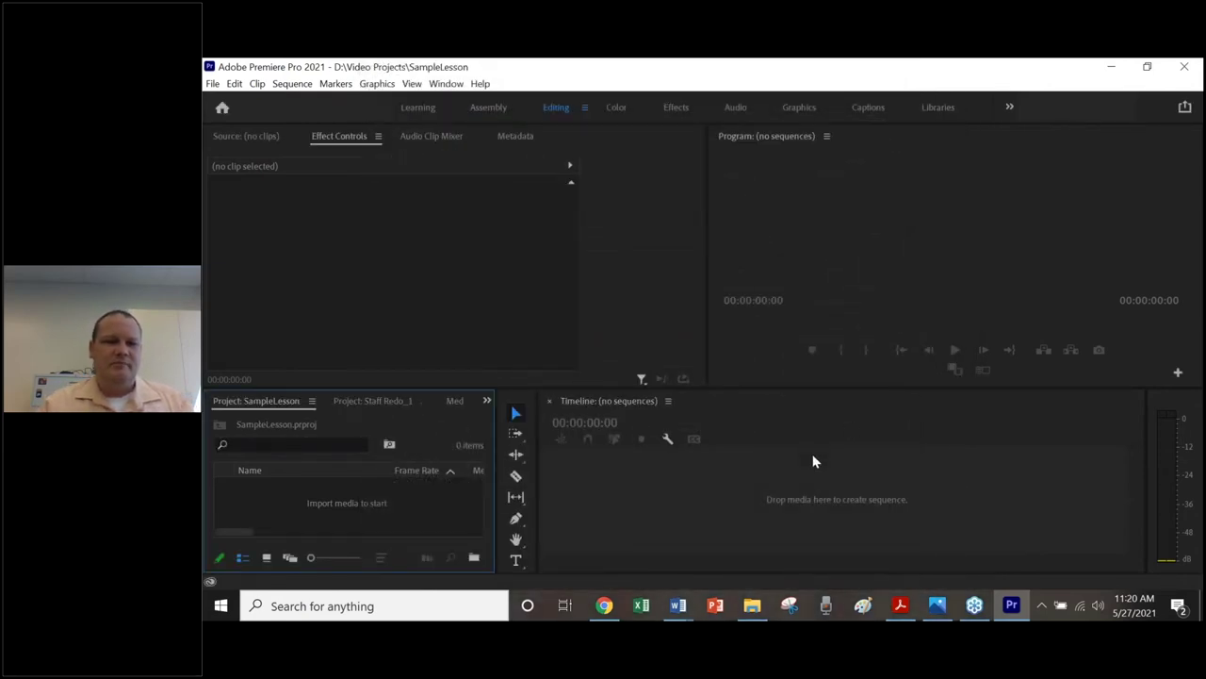
# - Switch to File Explorer, view the contents of the Audio folder, and return to the Staff Lesson - APP Basics folder
pyautogui.moveTo(753, 611)
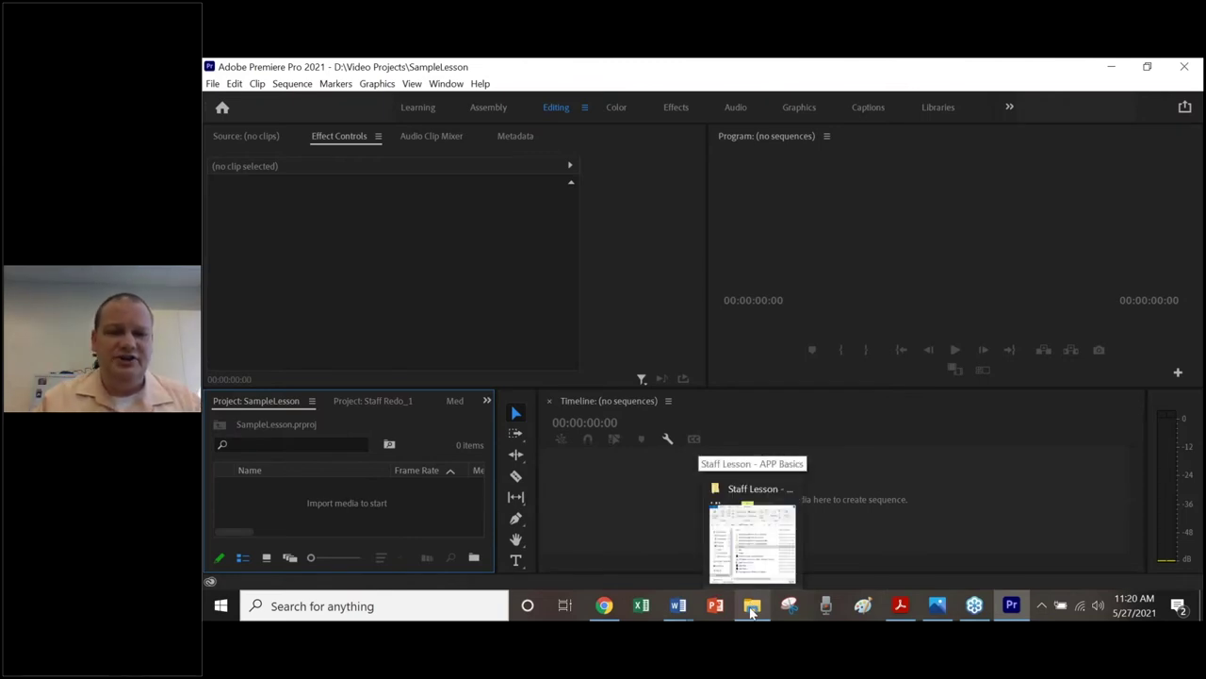
pyautogui.click(752, 611)
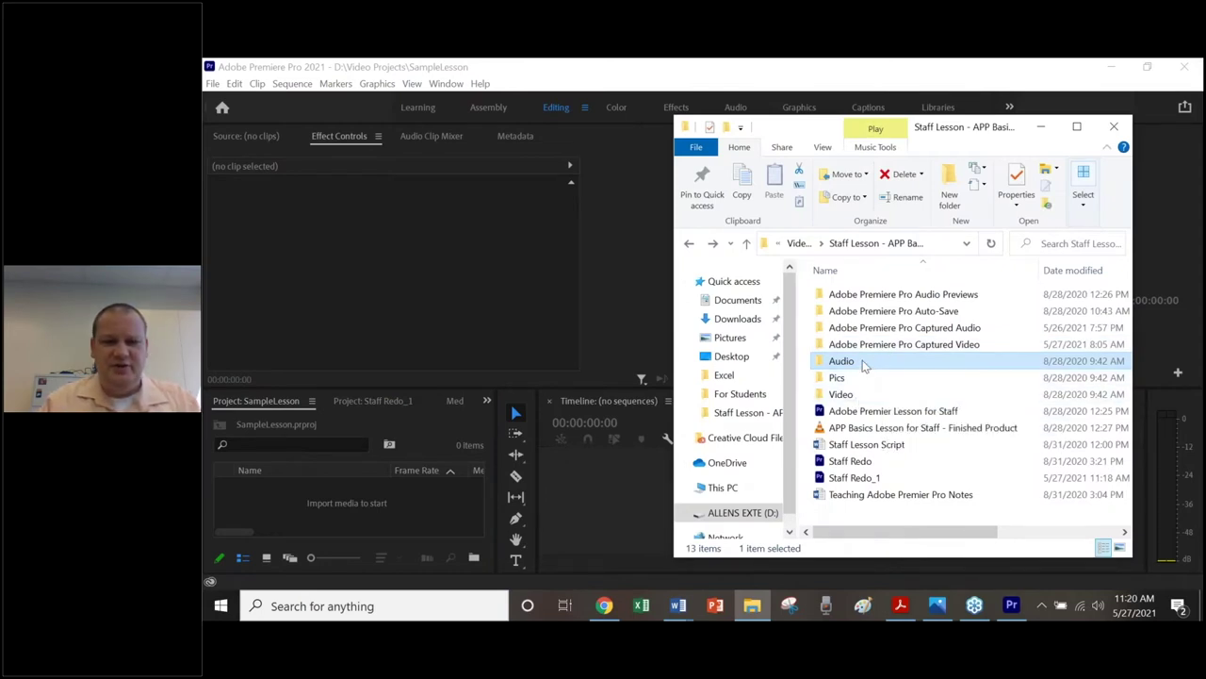
pyautogui.doubleClick(865, 364)
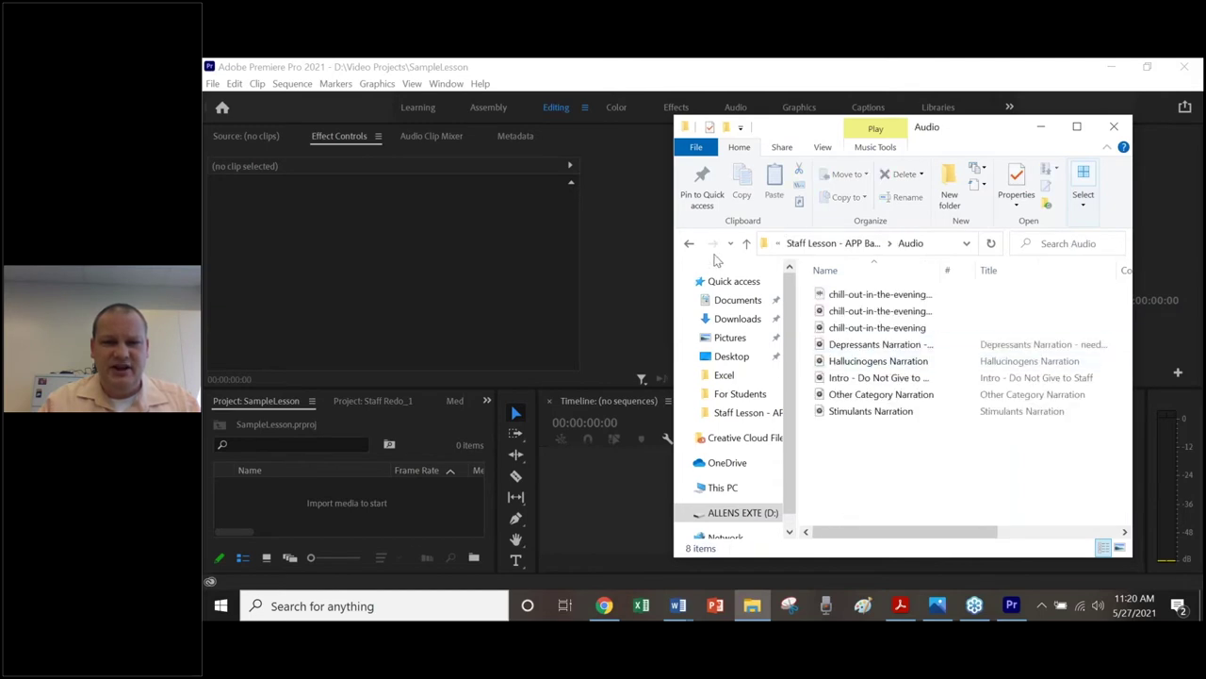
pyautogui.click(688, 243)
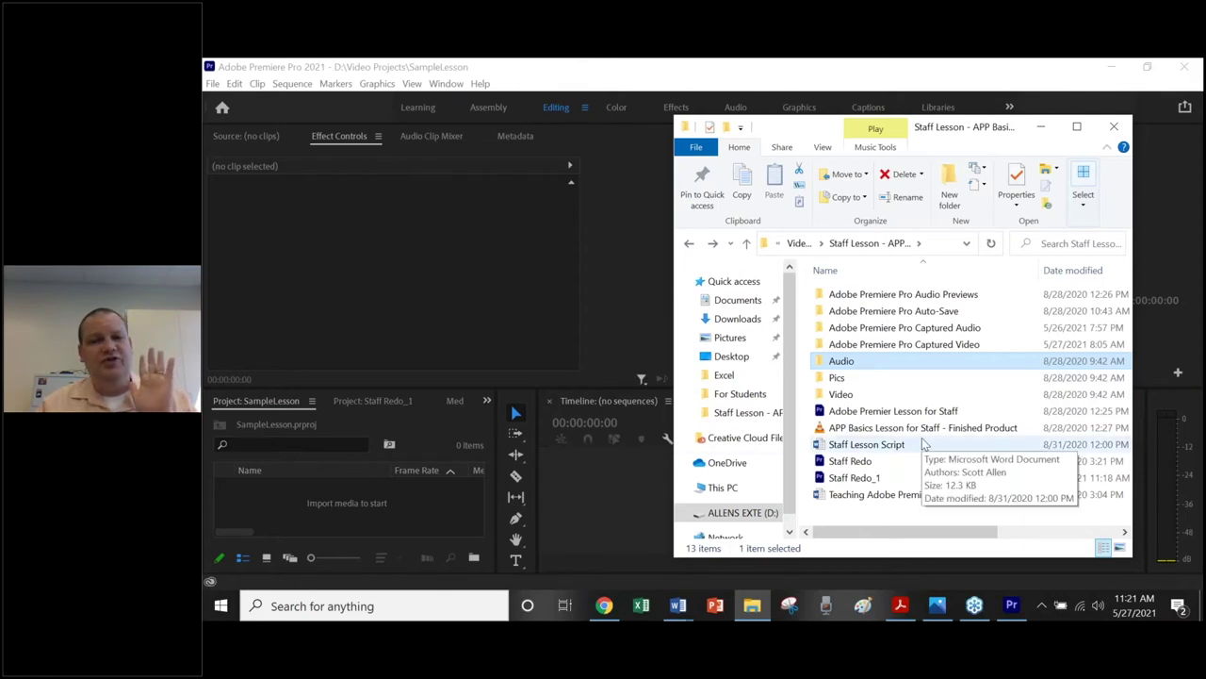
# - Import the Audio, Pics and Video folders together into the SampleLesson project, minimize File Explorer, and dismiss the import message
pyautogui.keyDown('shift'); pyautogui.click(842, 394); pyautogui.keyUp('shift')
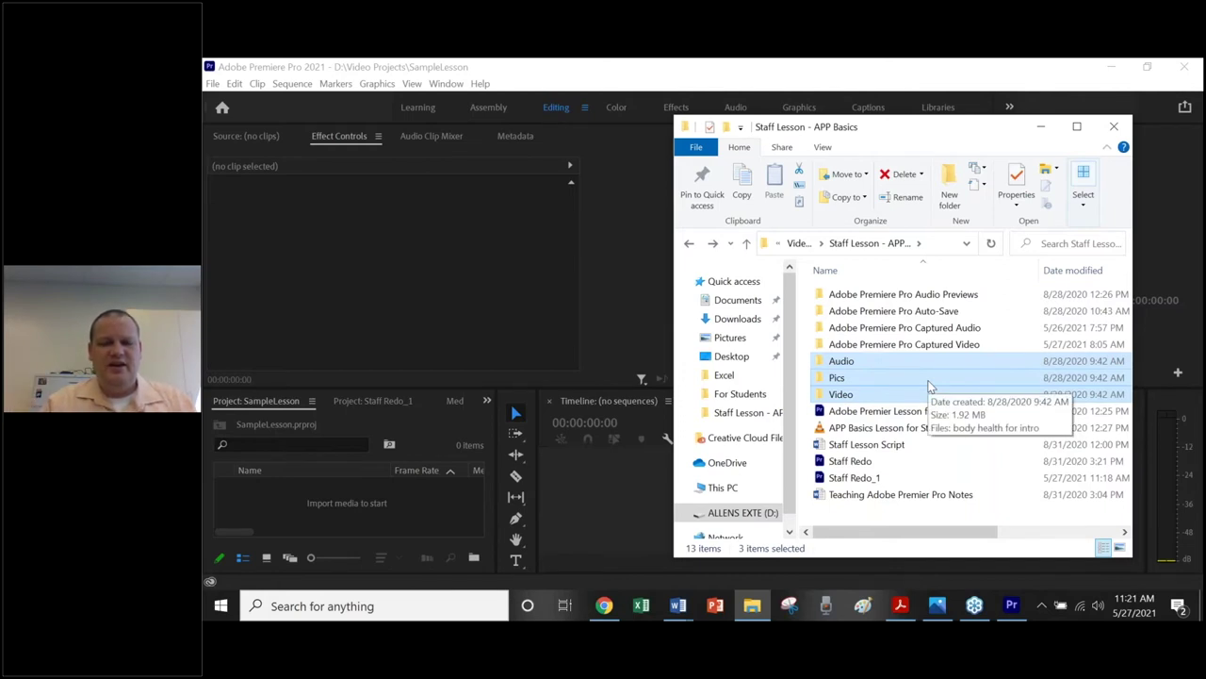
pyautogui.moveTo(824, 367); pyautogui.dragTo(354, 513)
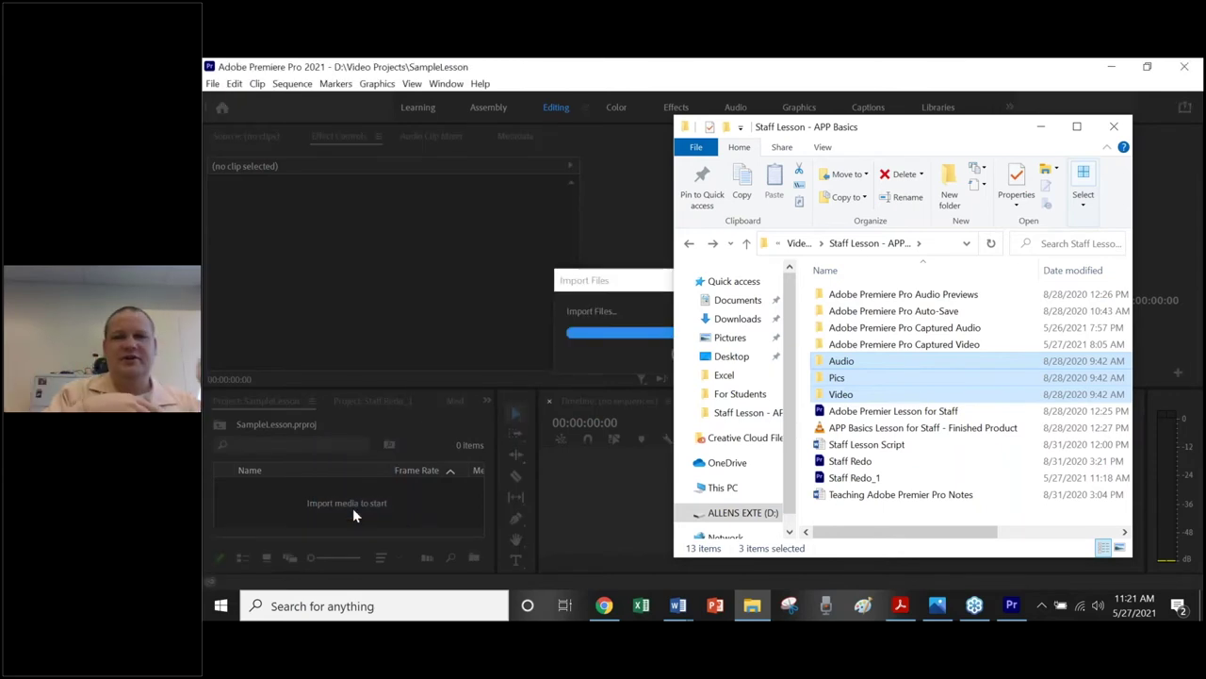
pyautogui.click(1042, 127)
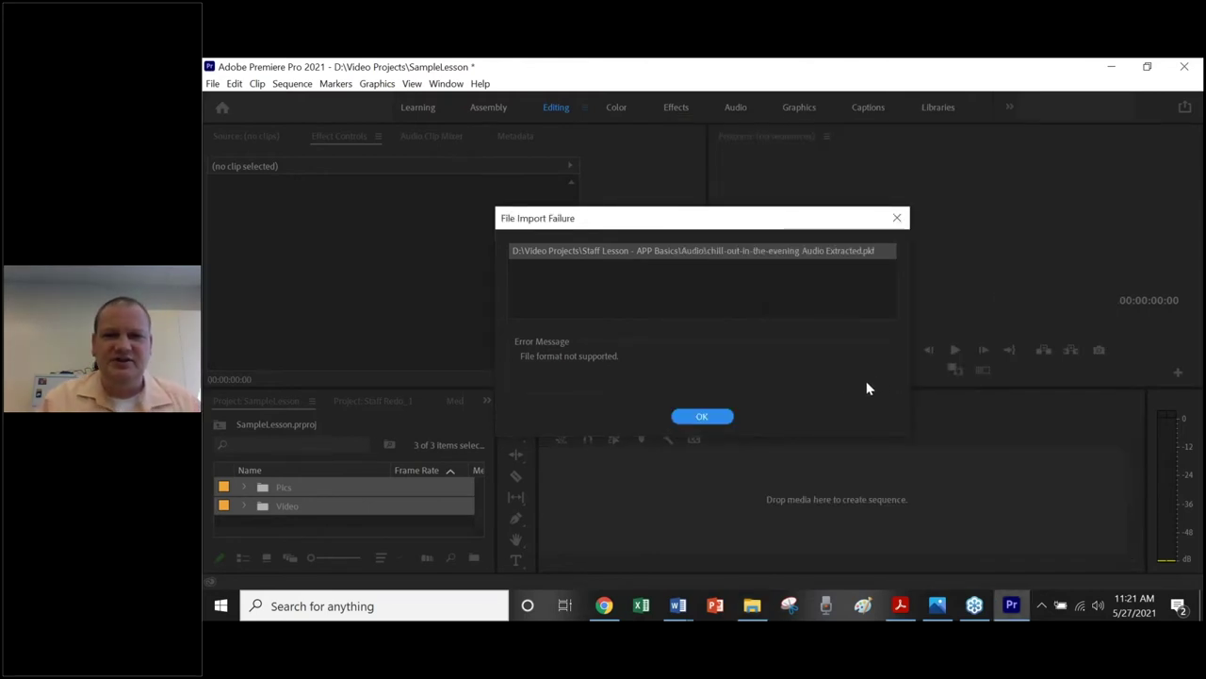
pyautogui.click(714, 417)
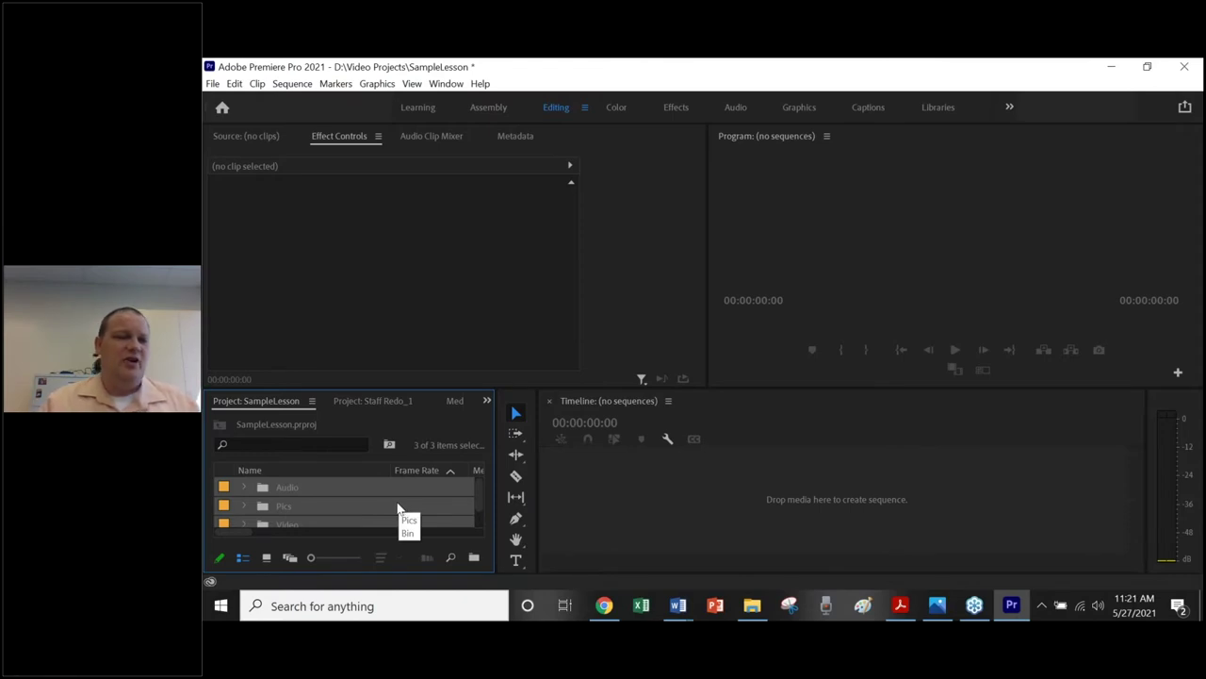
# - Look through the imported bins in the SampleLesson project and select the Audio bin
pyautogui.scroll(-1, 397, 509)
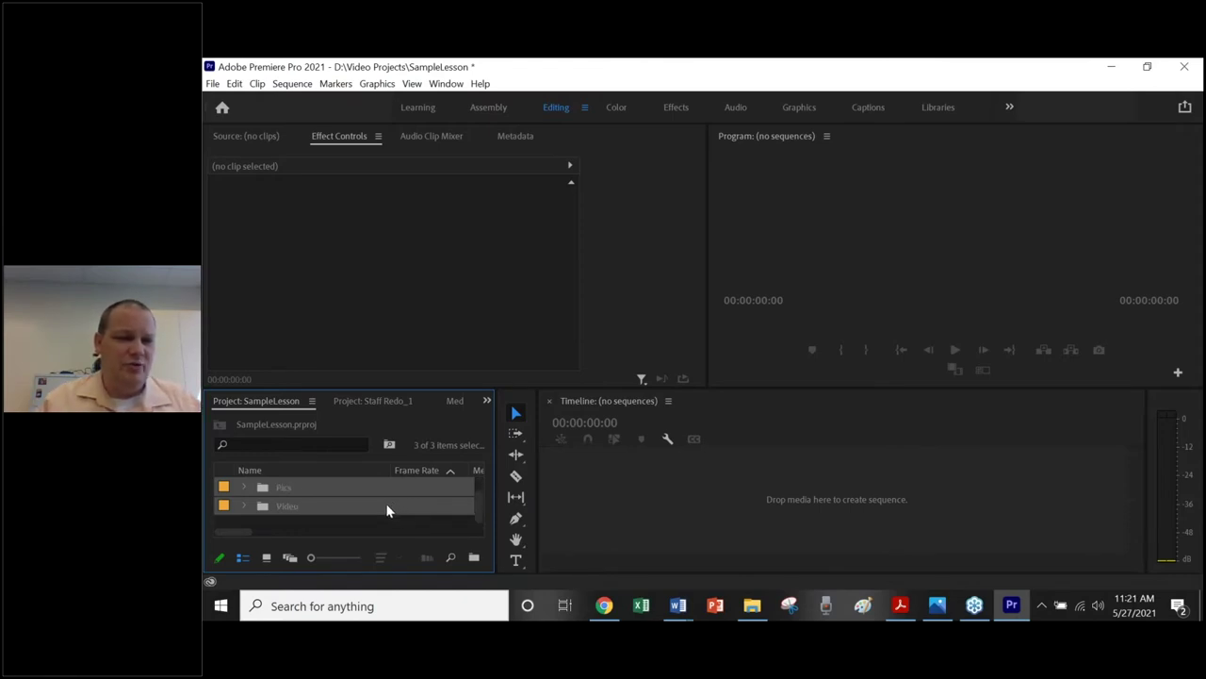
pyautogui.click(344, 531)
pyautogui.click(240, 529)
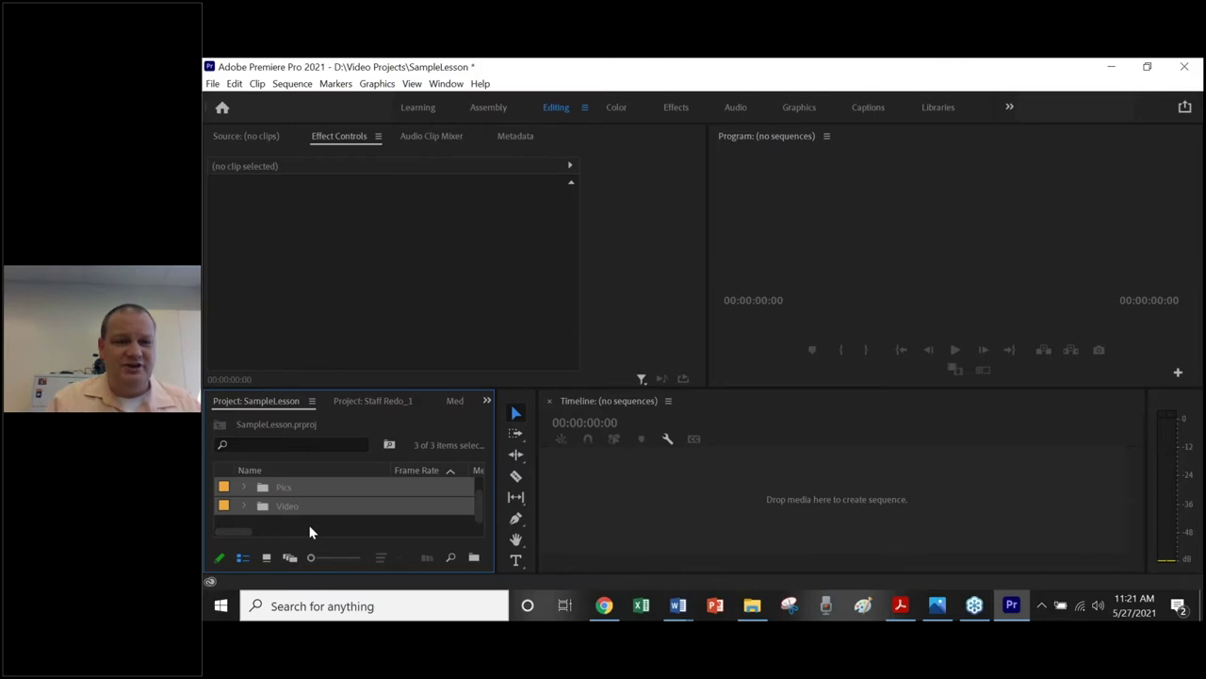
pyautogui.scroll(1, 338, 514)
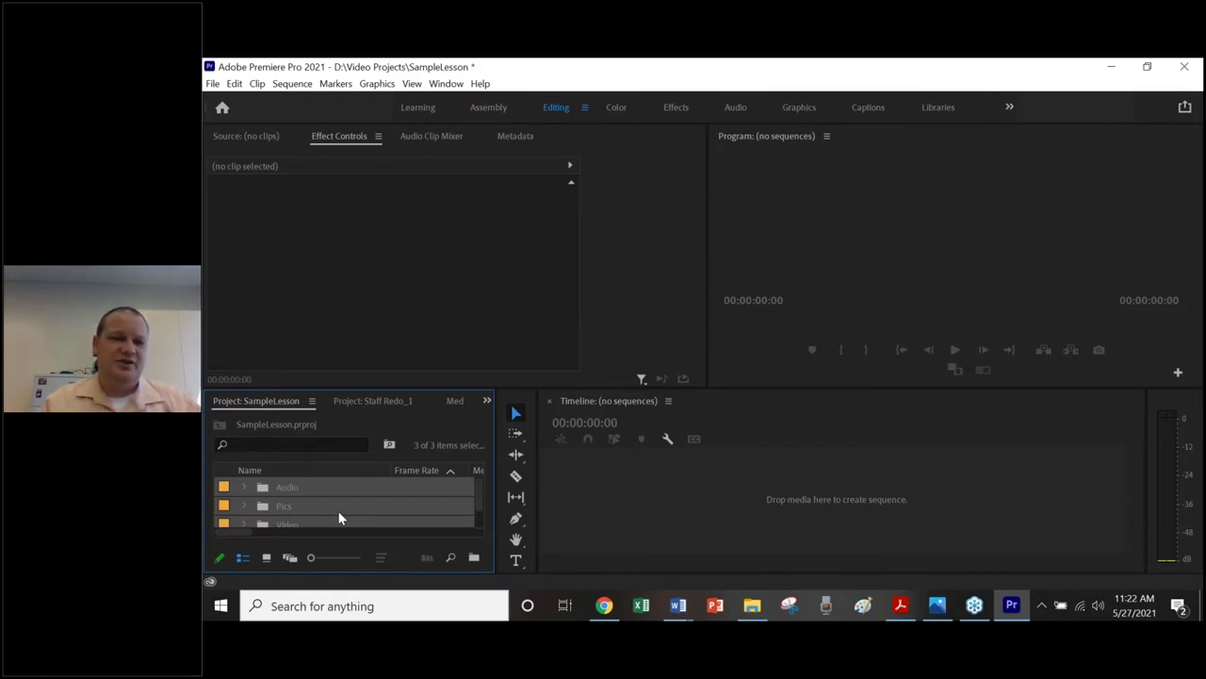
pyautogui.click(286, 485)
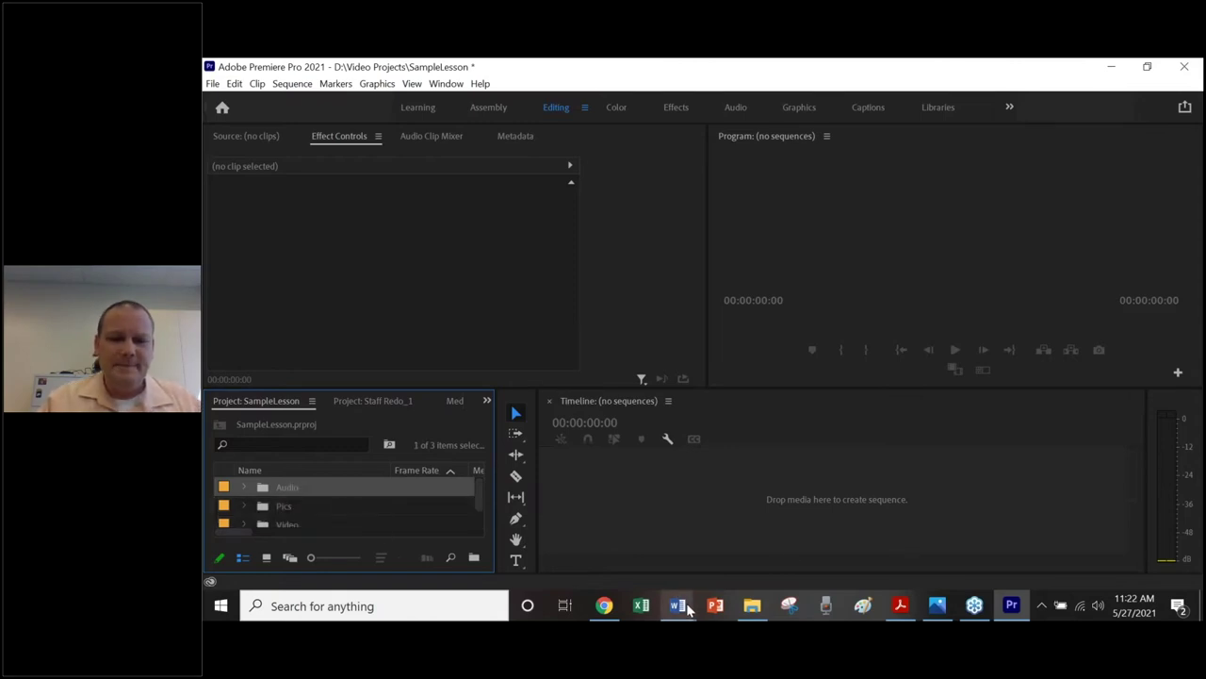
# - Close the open Acrobat window and the storyboard-drawing.png image in Photos
pyautogui.moveTo(688, 610)
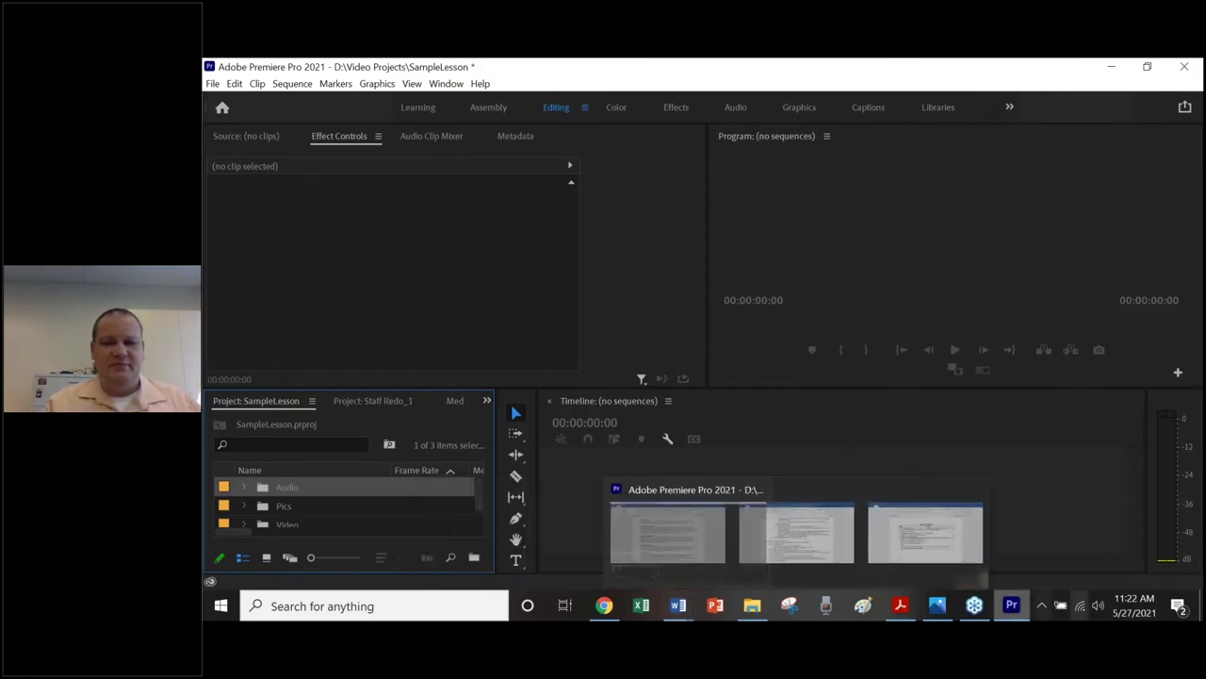
pyautogui.click(903, 612)
pyautogui.hotkey('alt', 'F4')
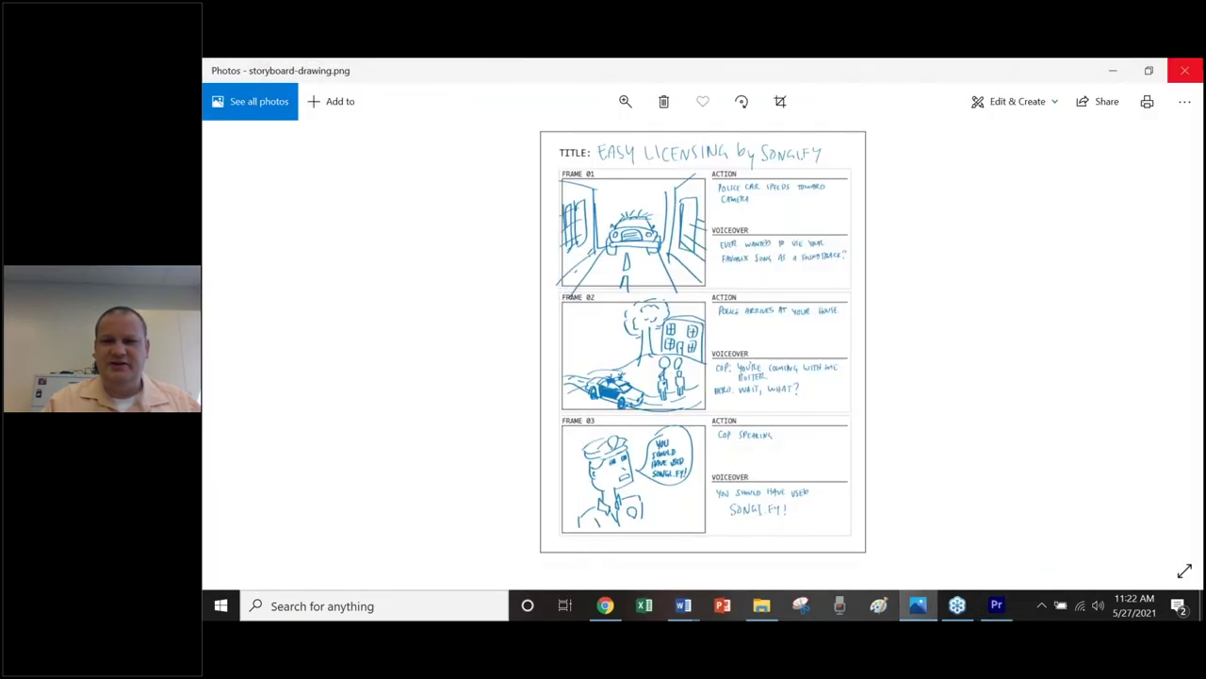
pyautogui.click(1184, 66)
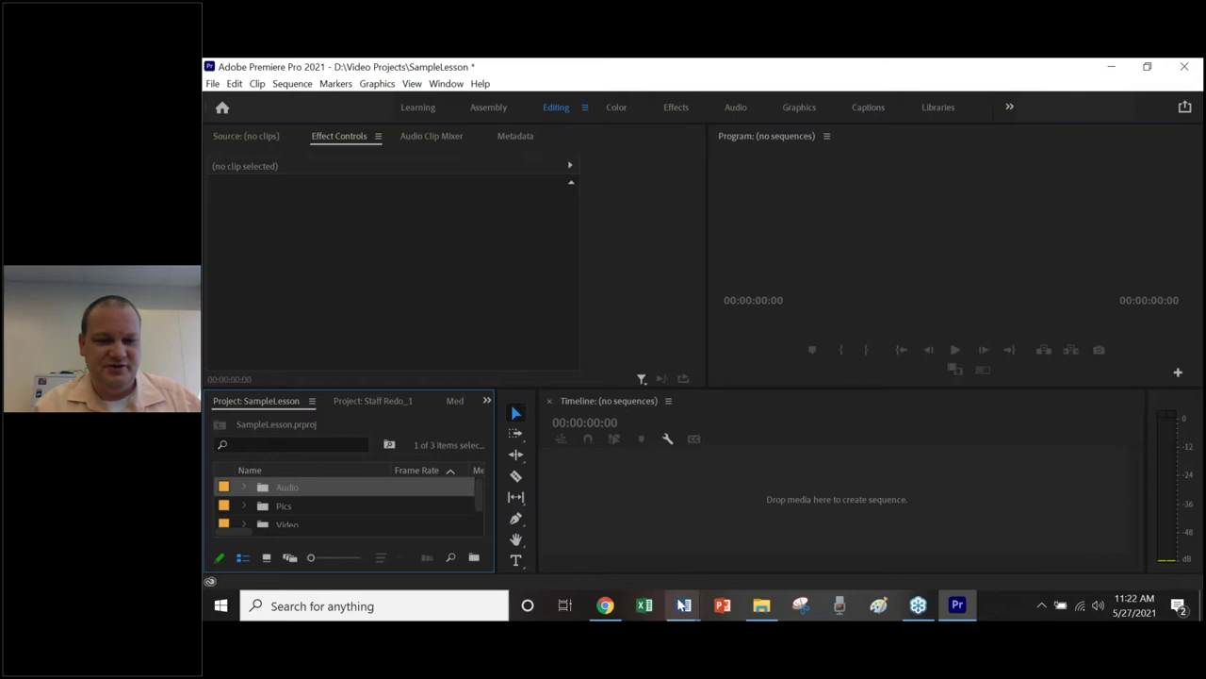
# - Switch to Word to read the Staff Lesson Script, glance at File Explorer and the Drive folder in Chrome, and return to Premiere Pro
pyautogui.click(516, 526)
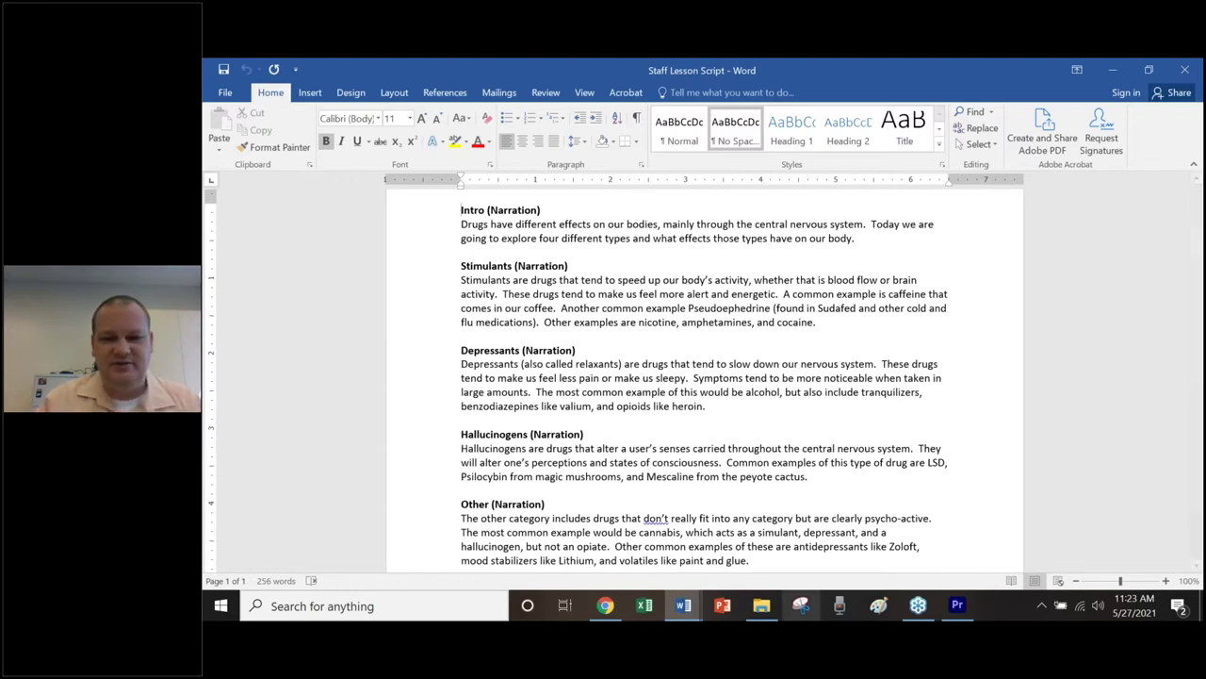
pyautogui.click(761, 605)
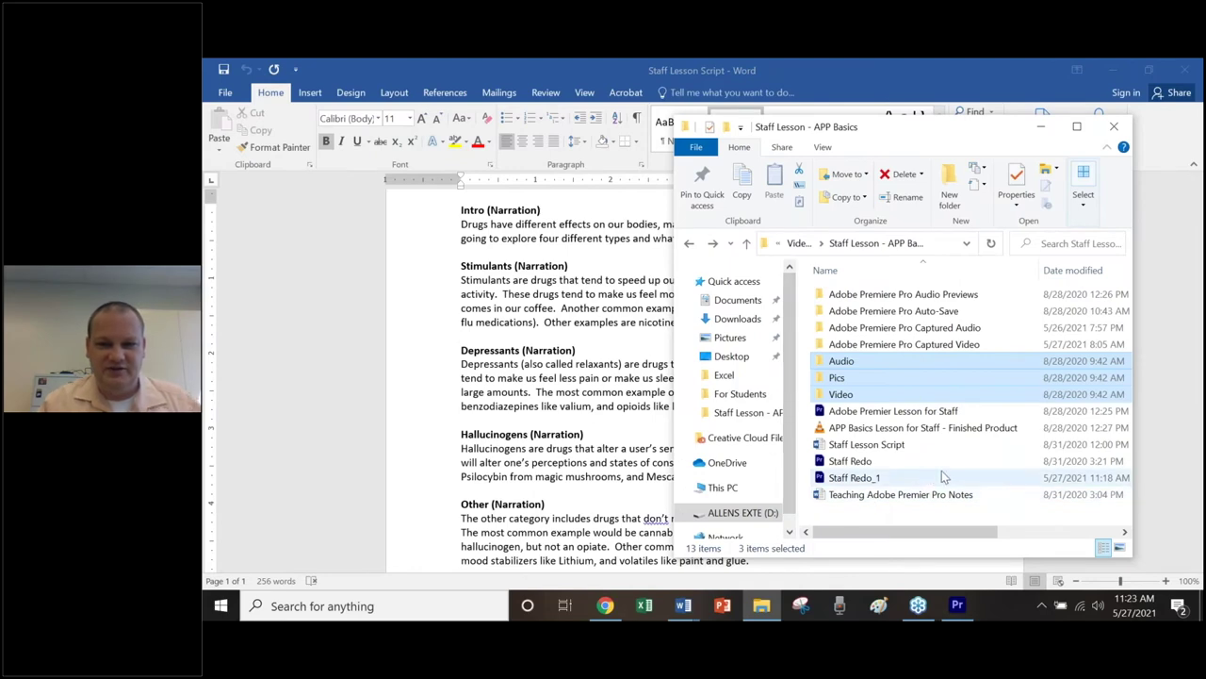
pyautogui.click(605, 605)
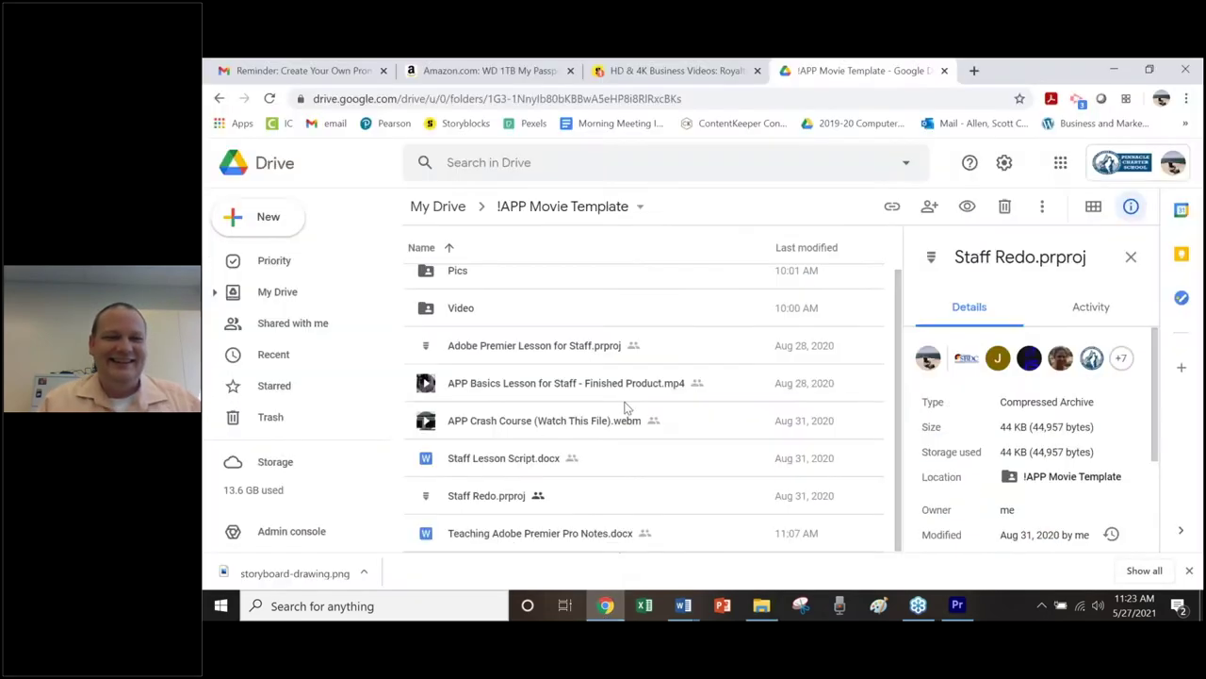
pyautogui.click(761, 605)
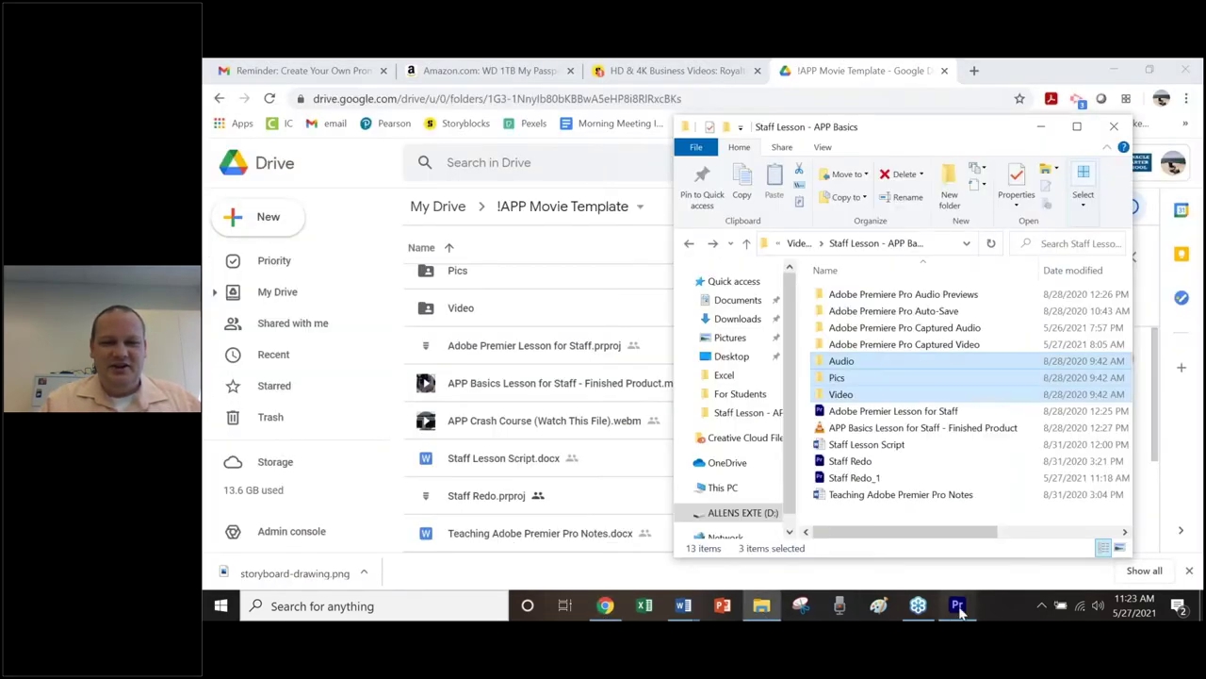
pyautogui.click(957, 606)
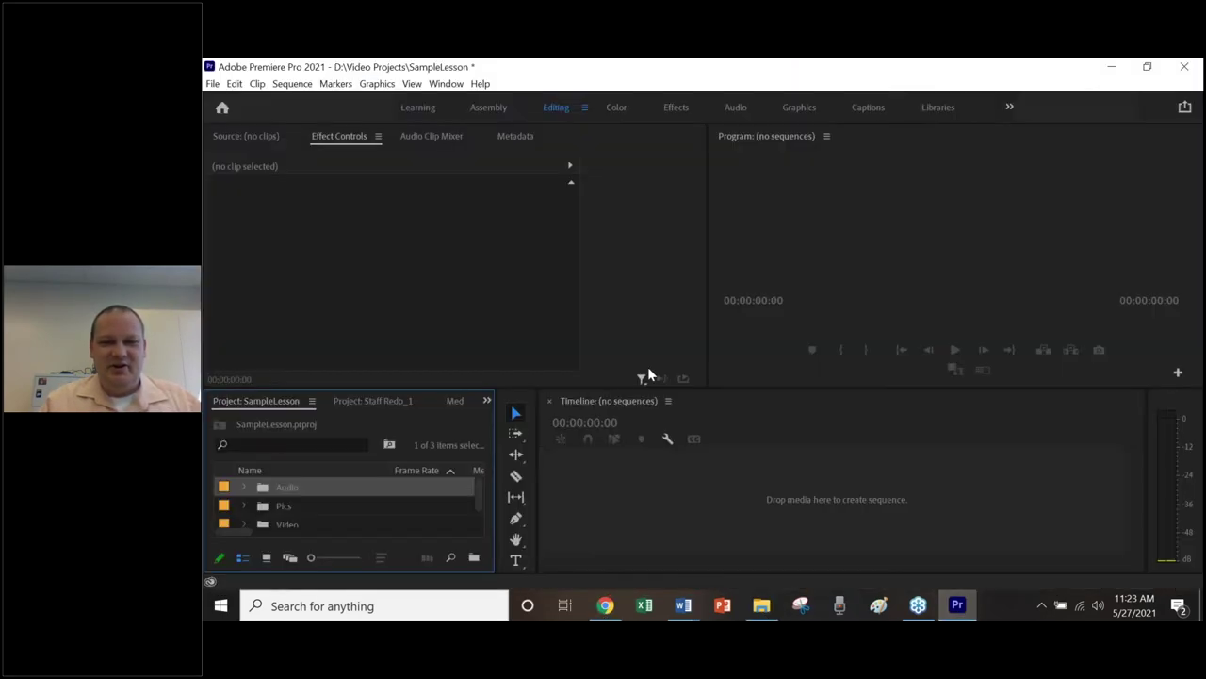
# - Expand the Audio bin and place the Intro narration clip in the empty timeline to create a sequence
pyautogui.click(244, 489)
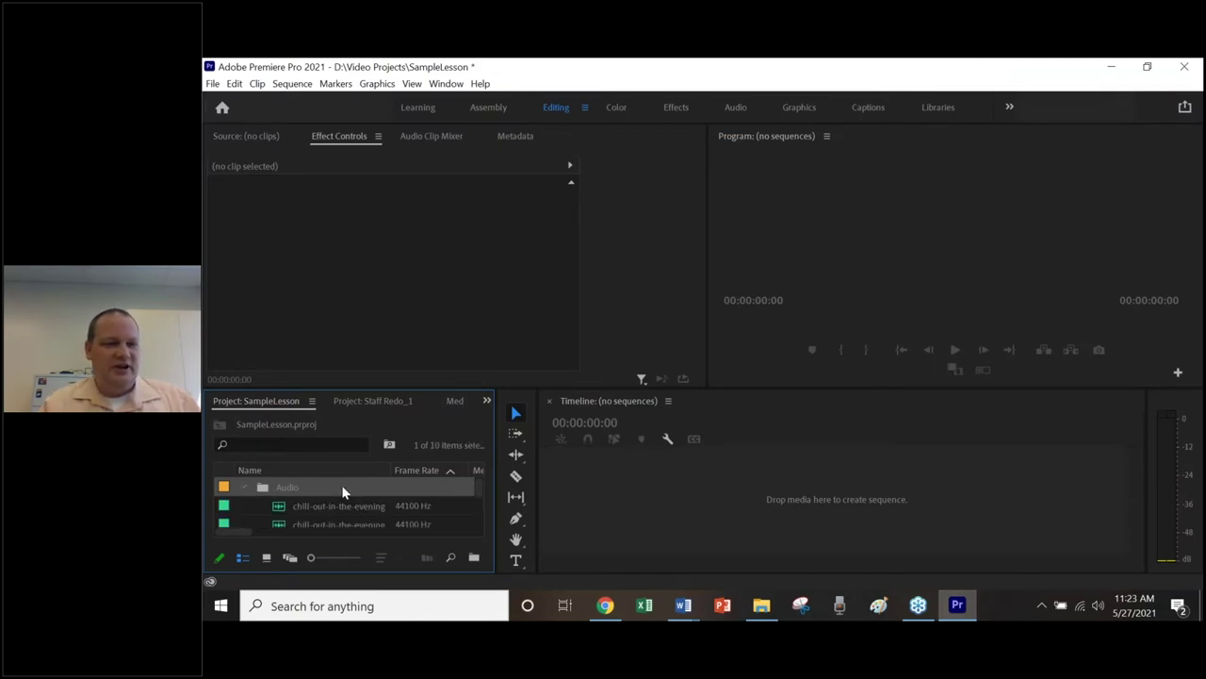
pyautogui.scroll(-3, 341, 487)
pyautogui.scroll(-2, 346, 509)
pyautogui.scroll(6, 346, 509)
pyautogui.scroll(-1, 346, 509)
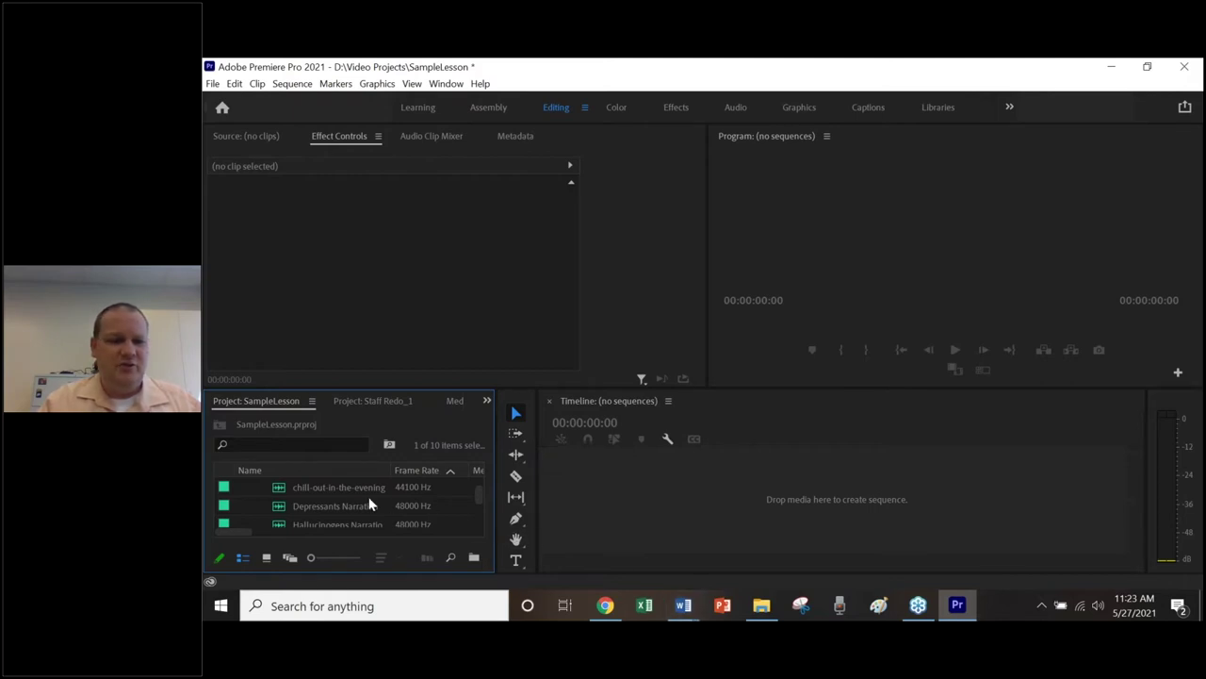
pyautogui.scroll(-2, 349, 492)
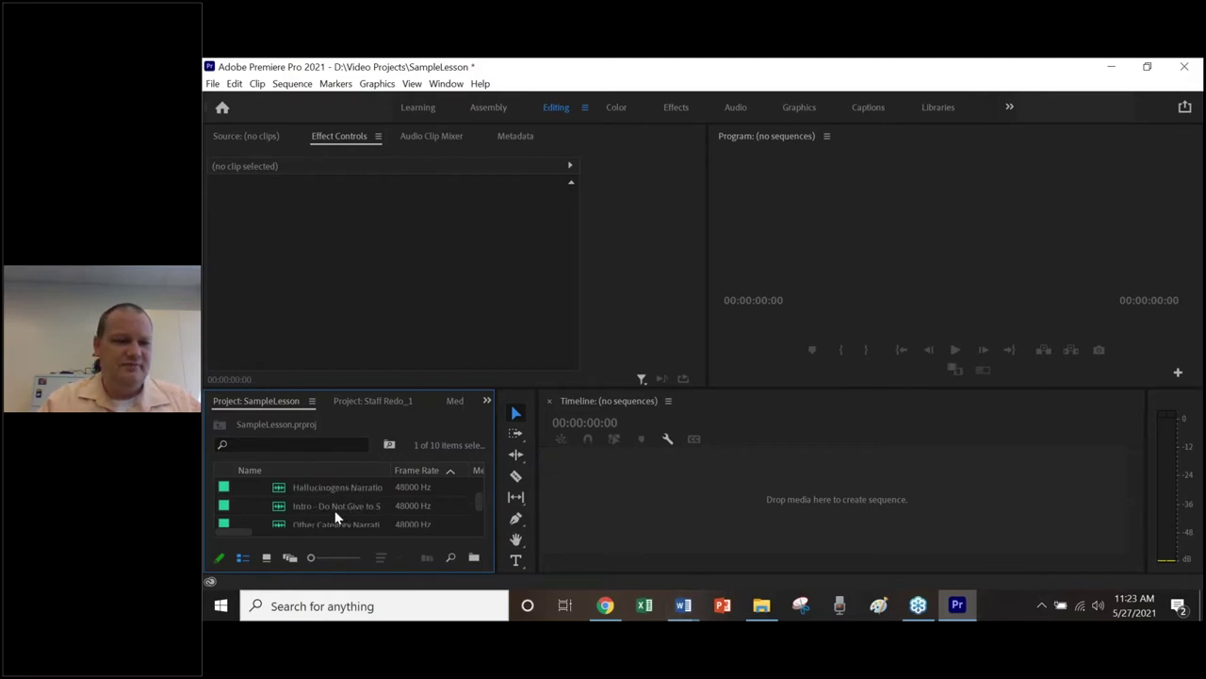
pyautogui.click(282, 506)
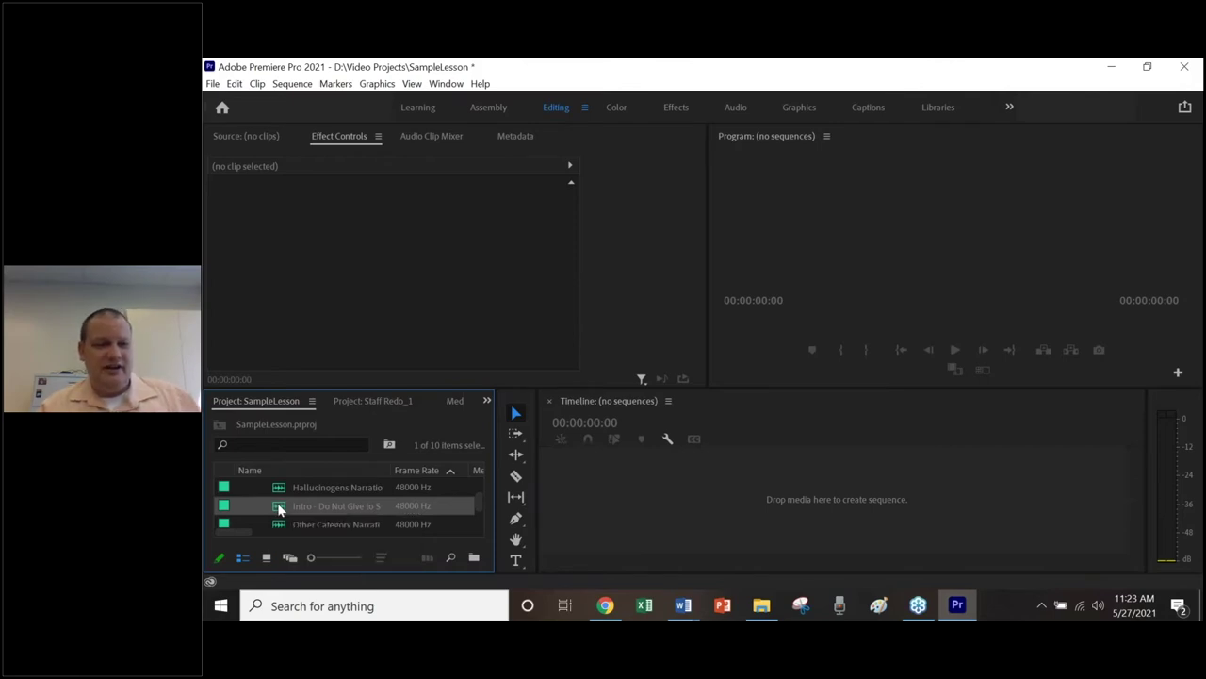
pyautogui.moveTo(279, 509); pyautogui.dragTo(624, 493)
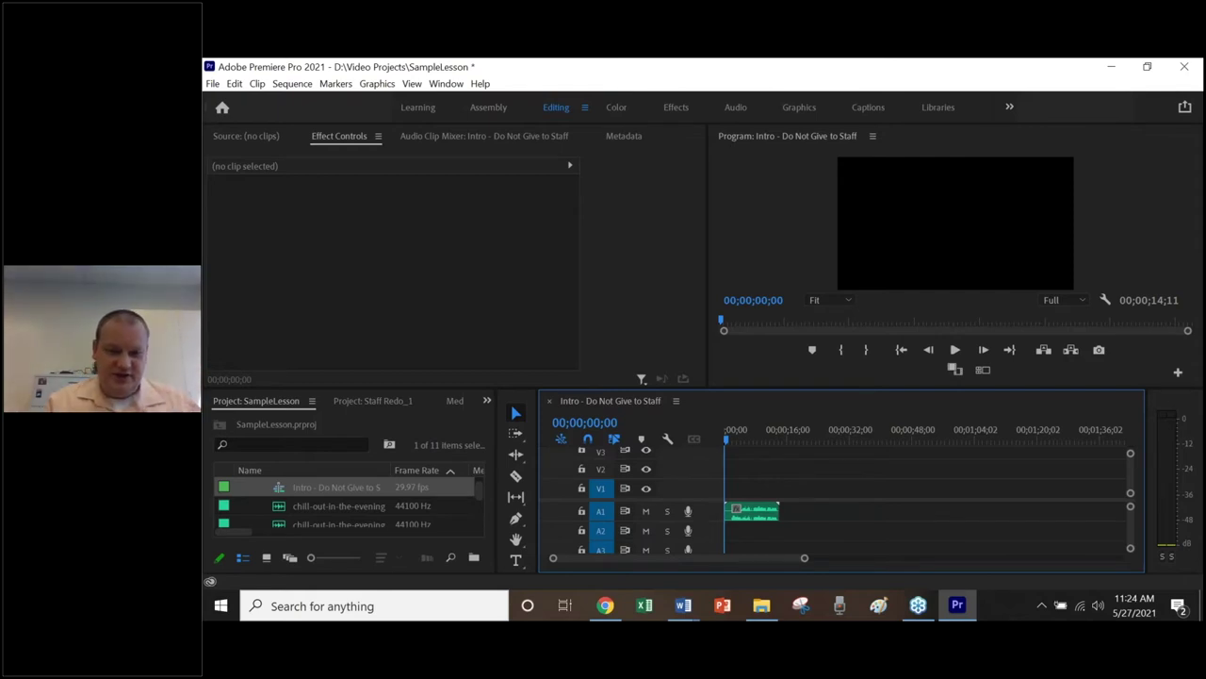
# - Check the narration order in the Staff Lesson Script in Word, then return to Premiere Pro
pyautogui.moveTo(683, 606)
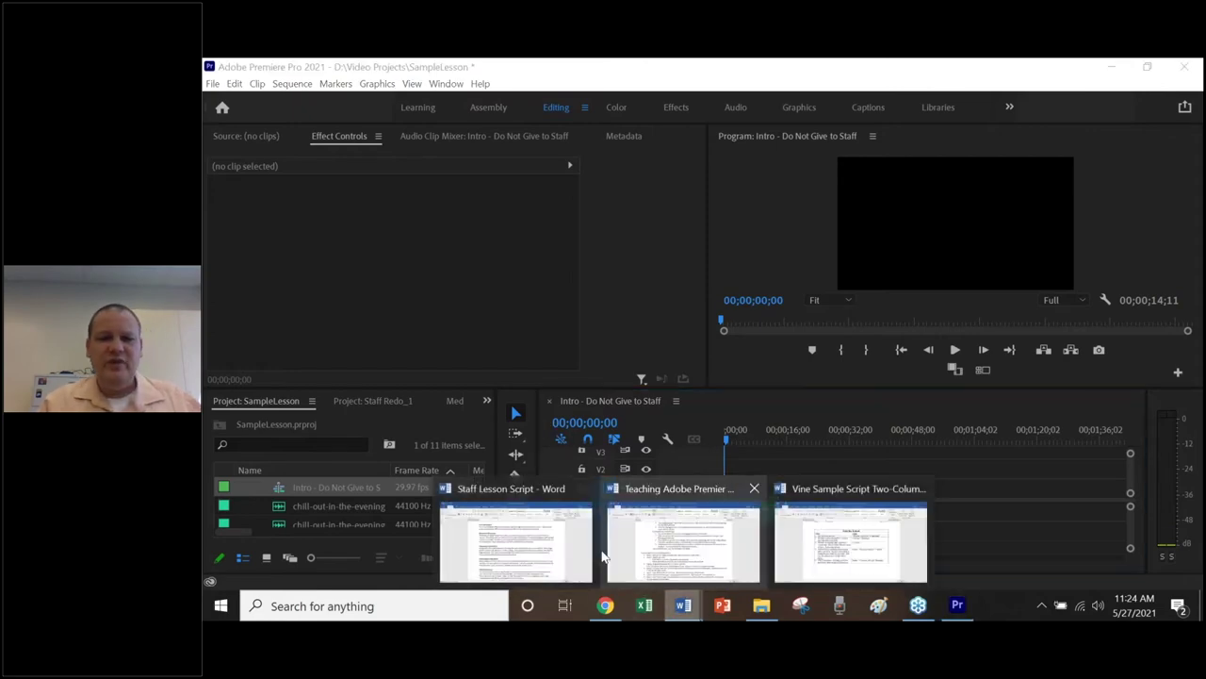
pyautogui.click(516, 542)
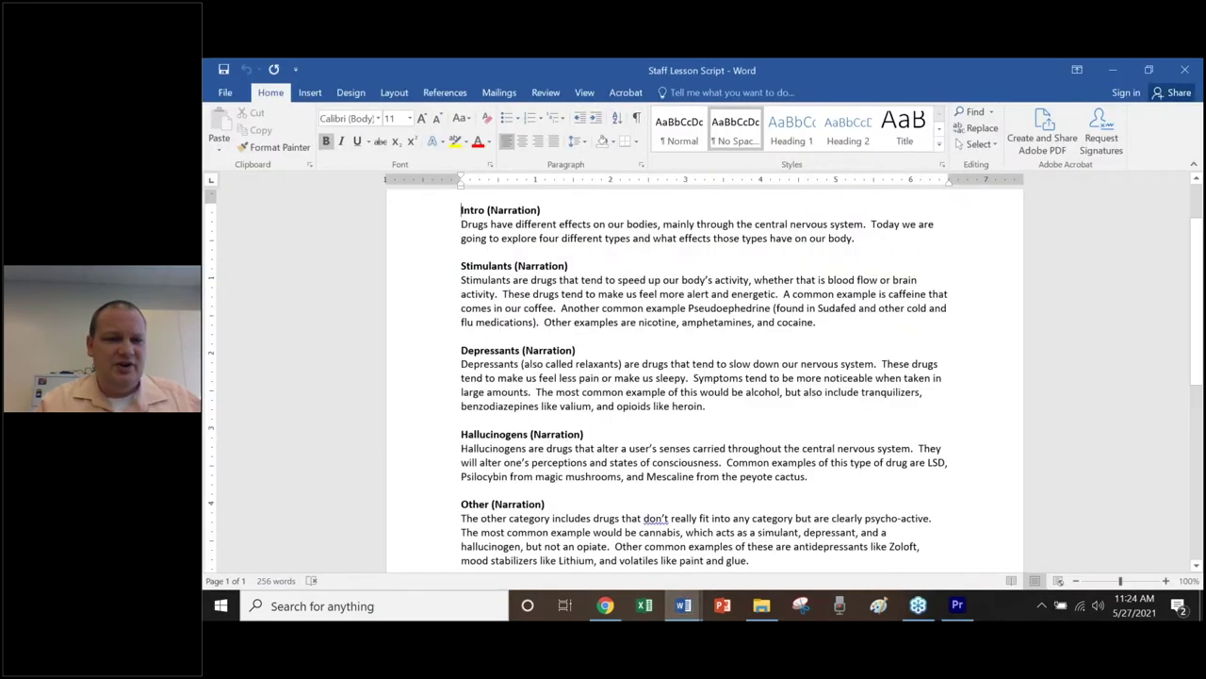
pyautogui.click(762, 607)
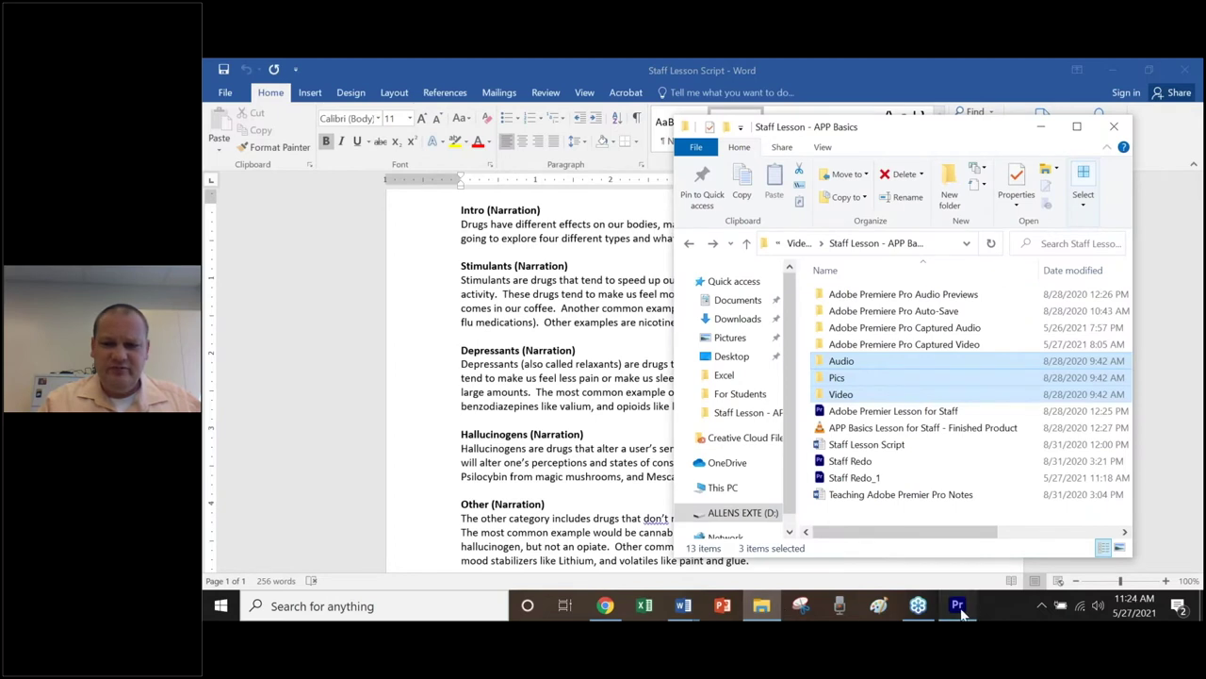
pyautogui.click(957, 606)
# - Add the Stimulants Narration clip to track A1 directly after the Intro narration
pyautogui.scroll(-5, 329, 517)
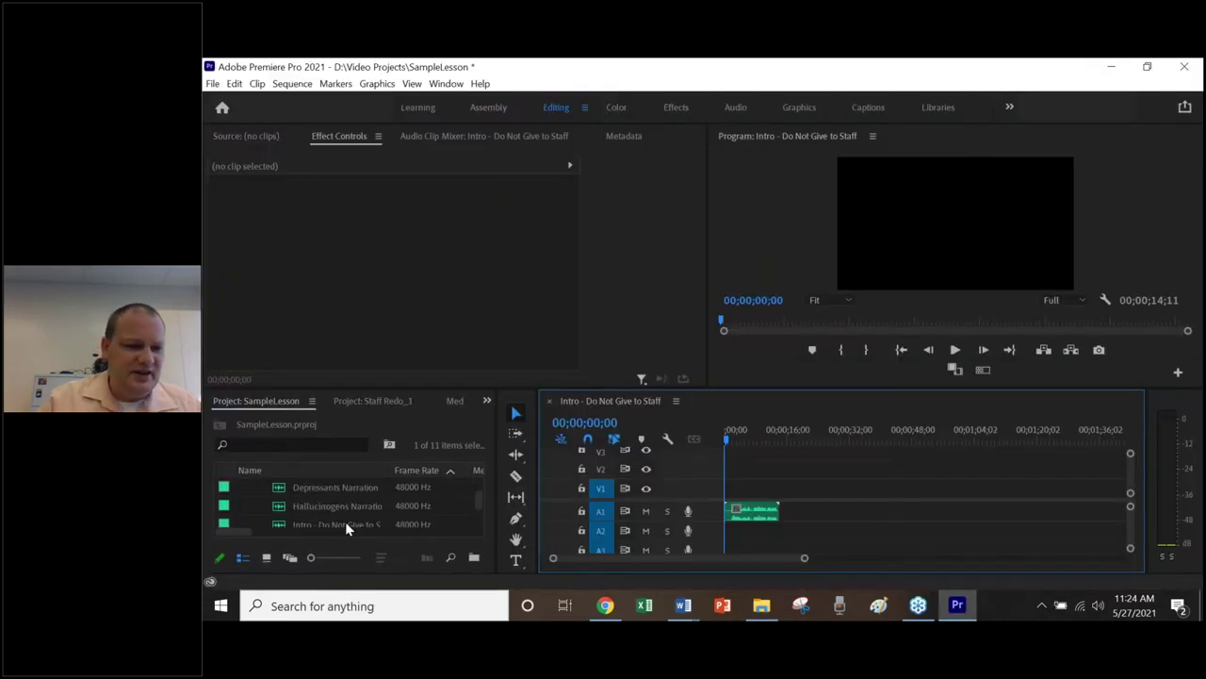
pyautogui.click(295, 509)
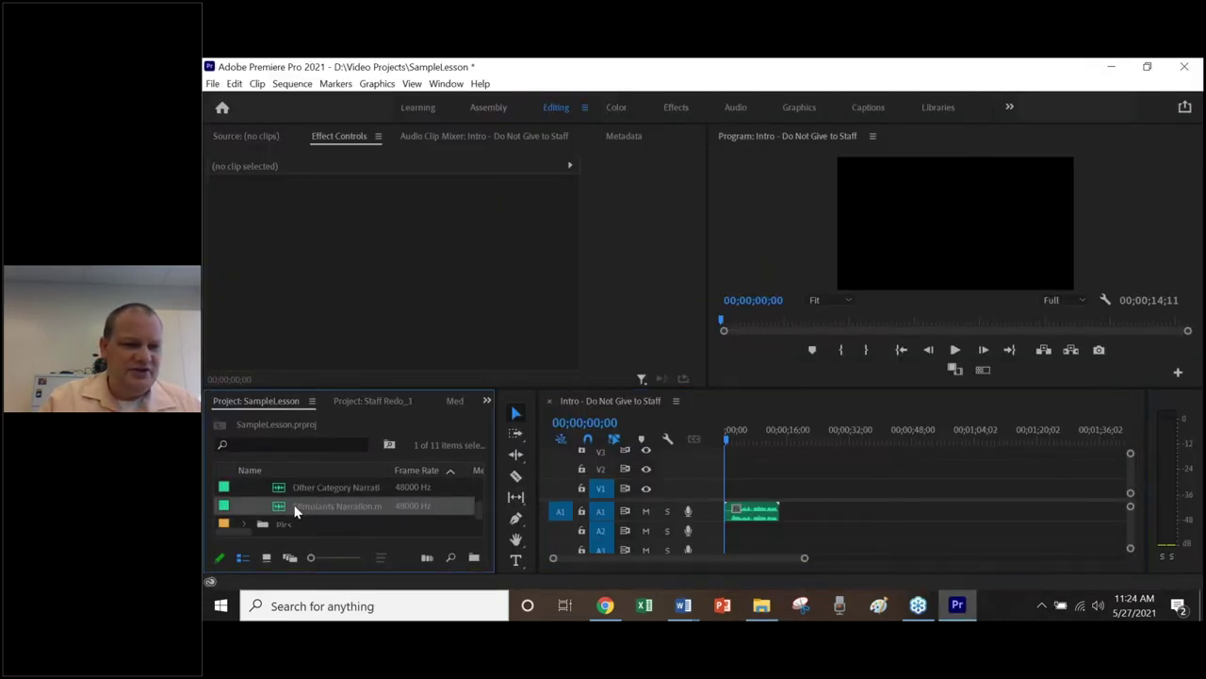
pyautogui.moveTo(295, 509); pyautogui.dragTo(792, 518)
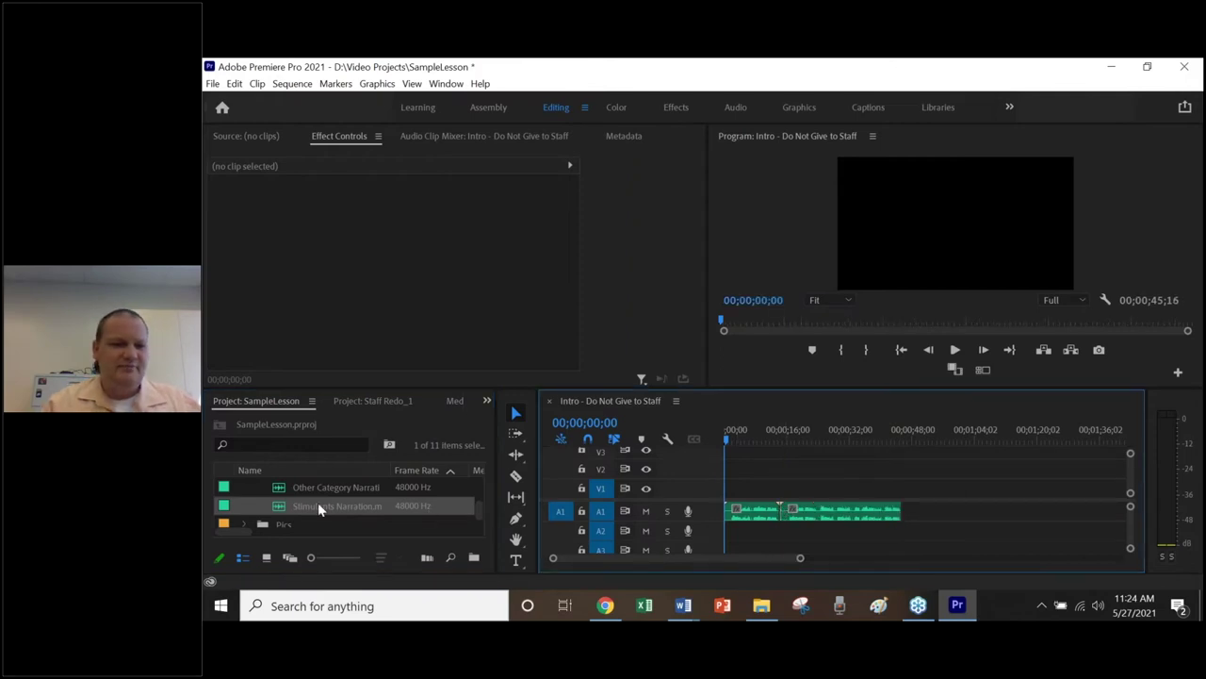
# - Add the Depressants Narration clip to track A1 directly after the Stimulants narration
pyautogui.scroll(1, 305, 506)
pyautogui.scroll(1, 305, 506)
pyautogui.click(287, 507)
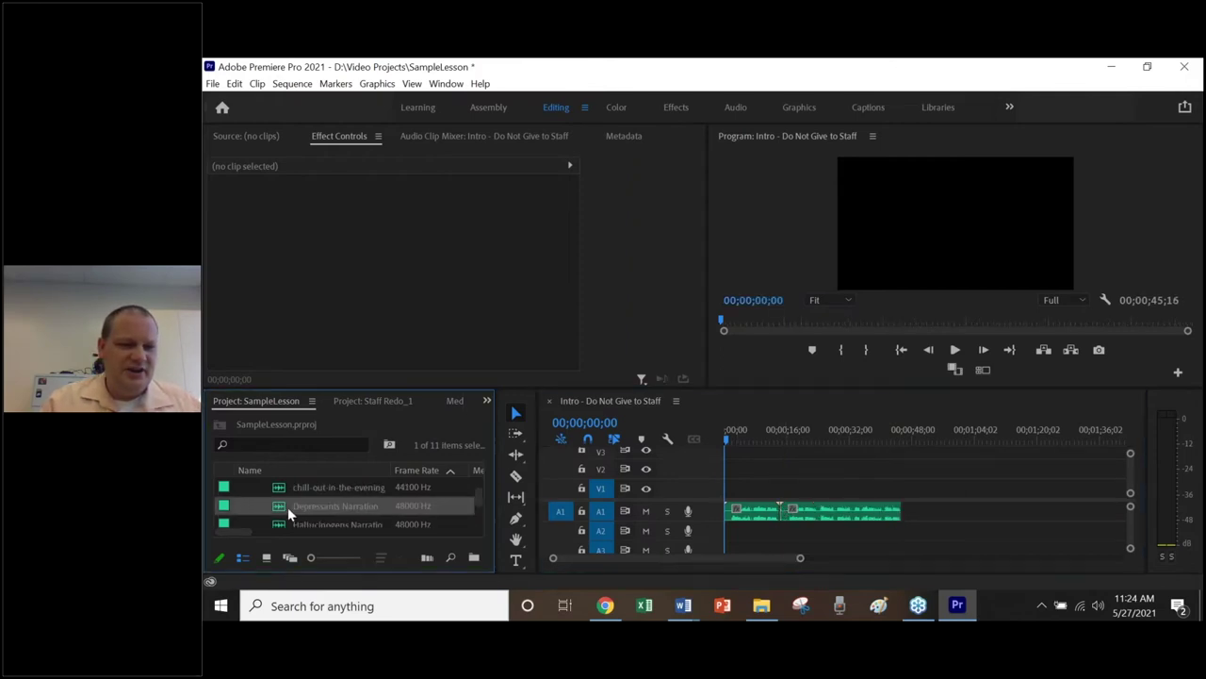
pyautogui.moveTo(279, 510); pyautogui.dragTo(910, 512)
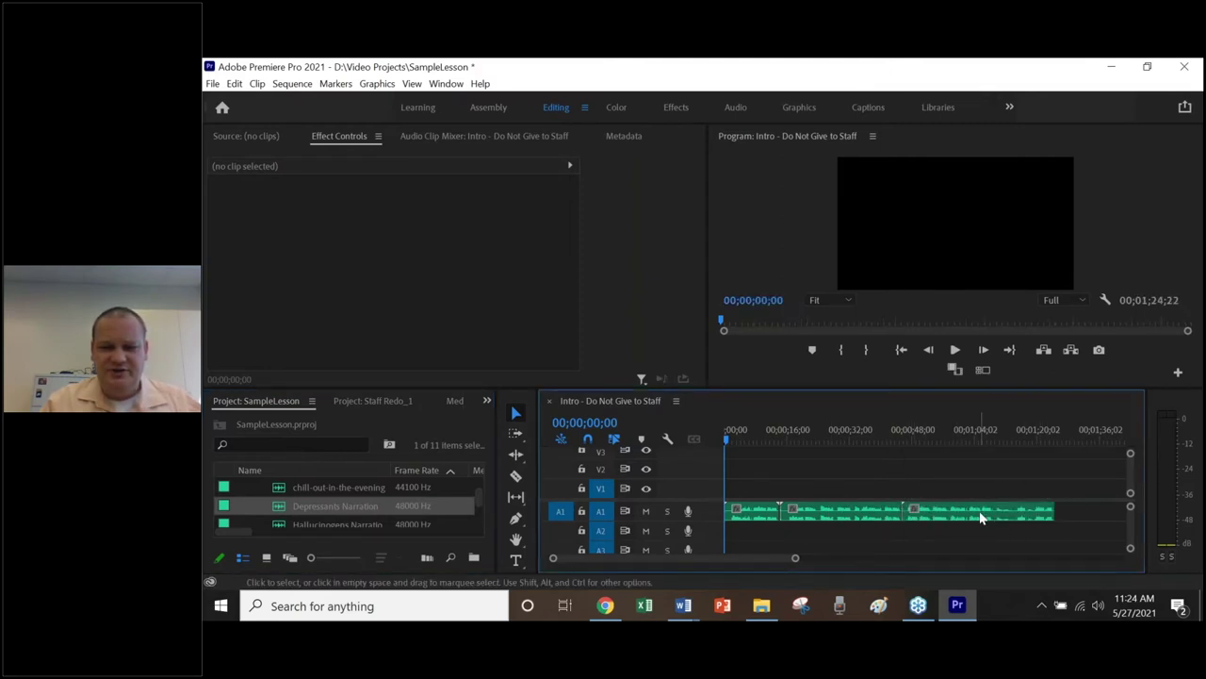
# - Switch to the Staff Lesson Script in Word to check which narration section follows Depressants
pyautogui.click(762, 605)
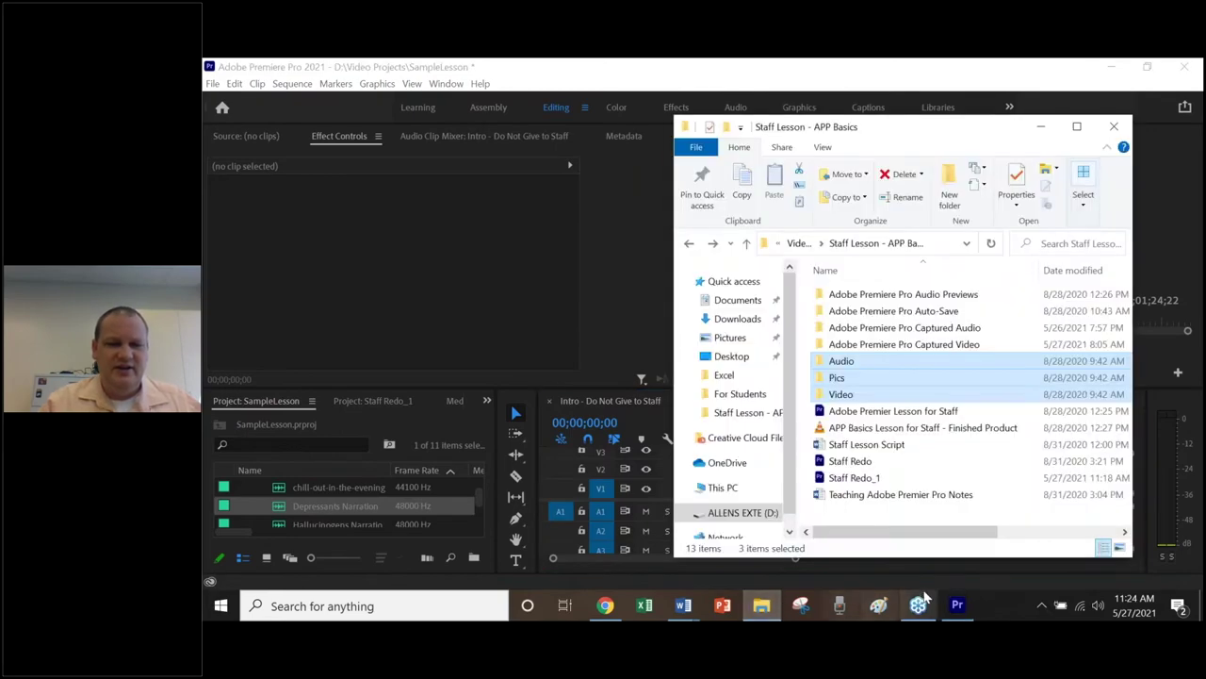
pyautogui.click(686, 604)
pyautogui.click(556, 551)
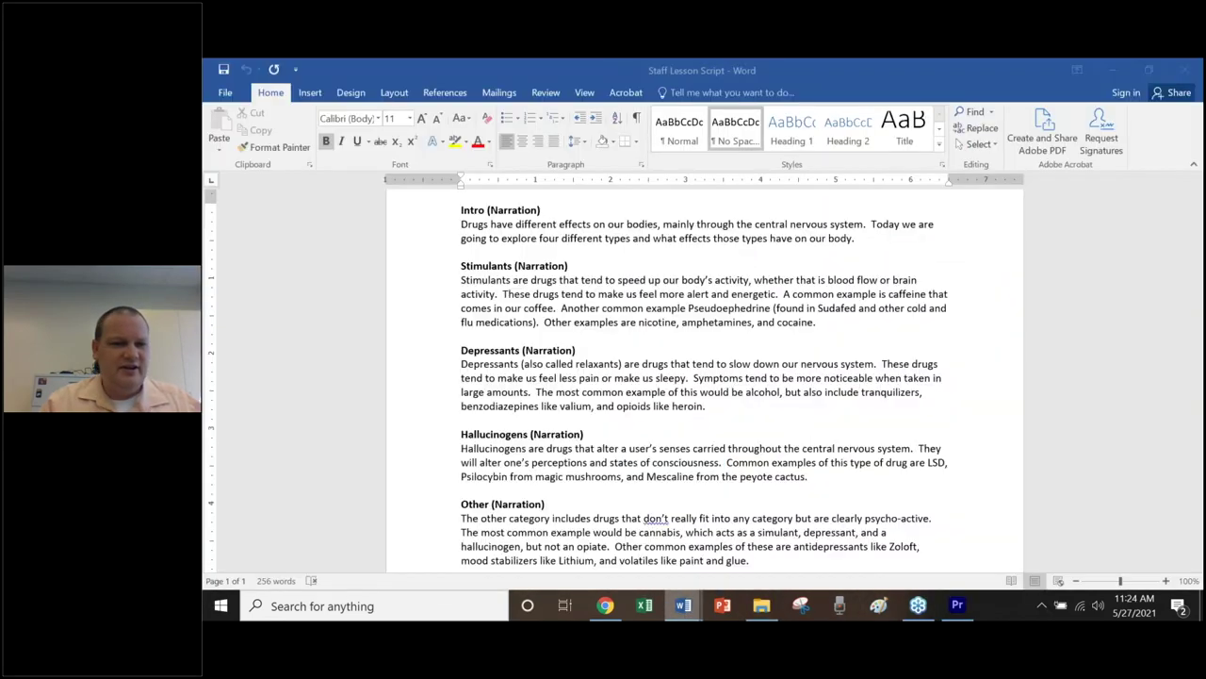
# - Check the remaining script sections in Word, return to Premiere Pro and add the Hallucinogens Narration clip directly after Depressants on track A1
pyautogui.scroll(-3, 622, 406)
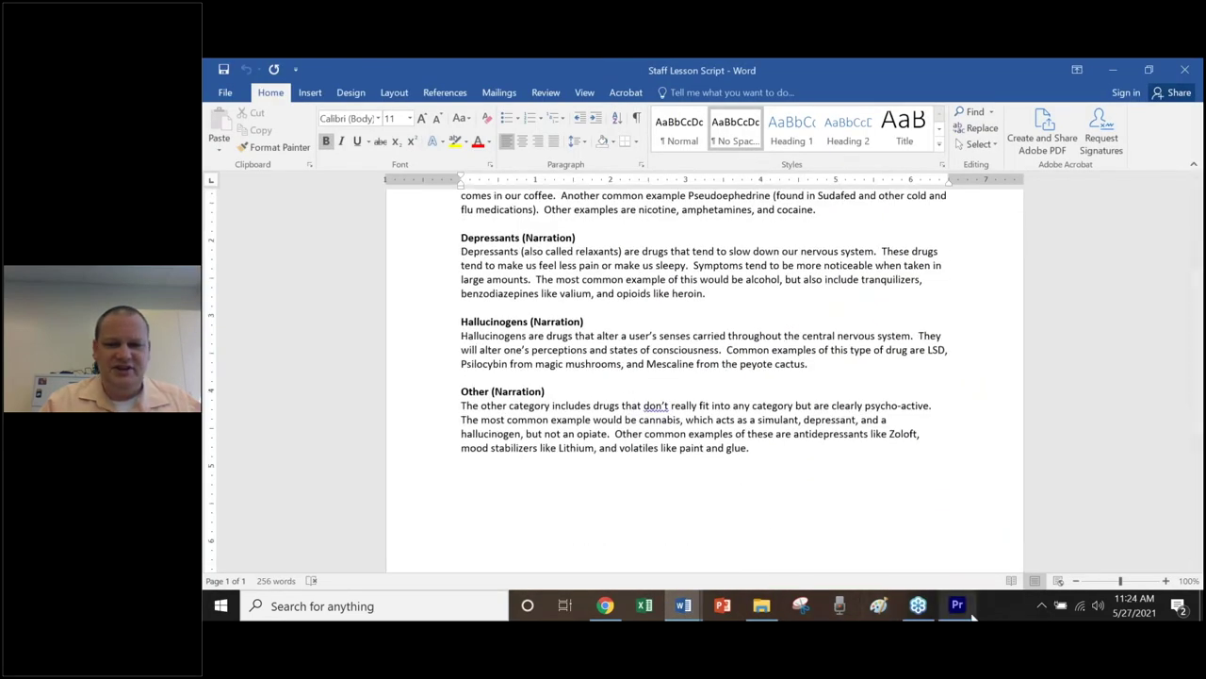
pyautogui.click(957, 605)
pyautogui.scroll(-1, 339, 501)
pyautogui.click(314, 509)
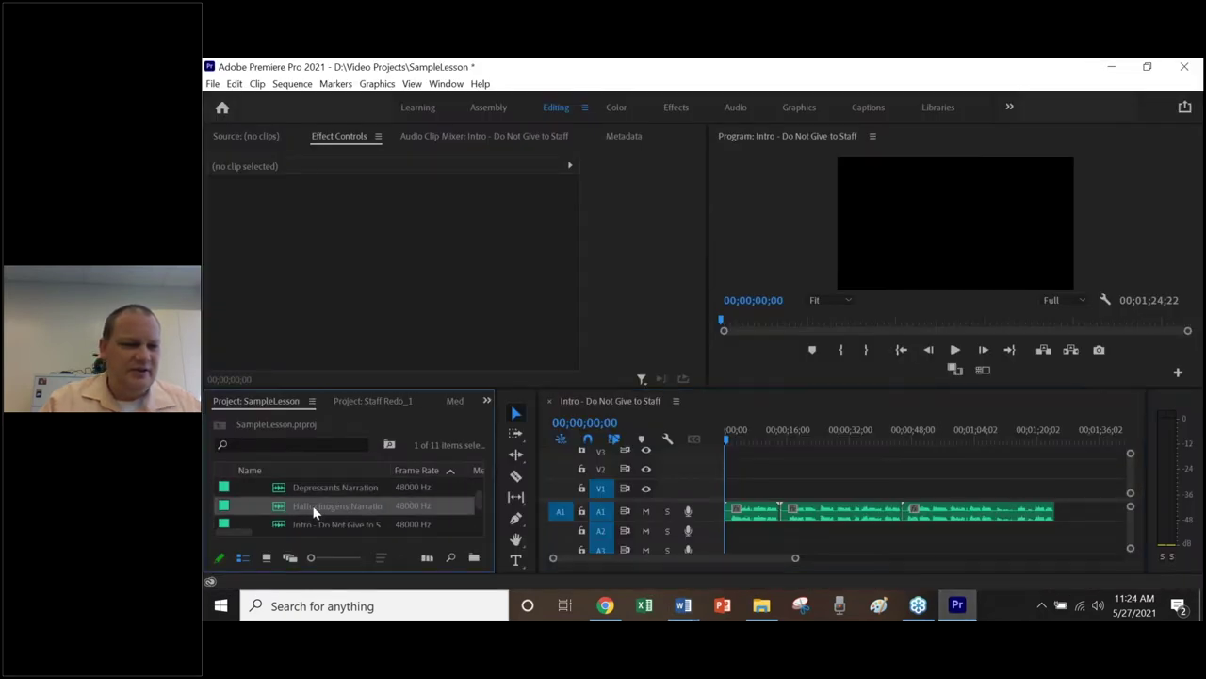
pyautogui.moveTo(957, 499); pyautogui.dragTo(1056, 510)
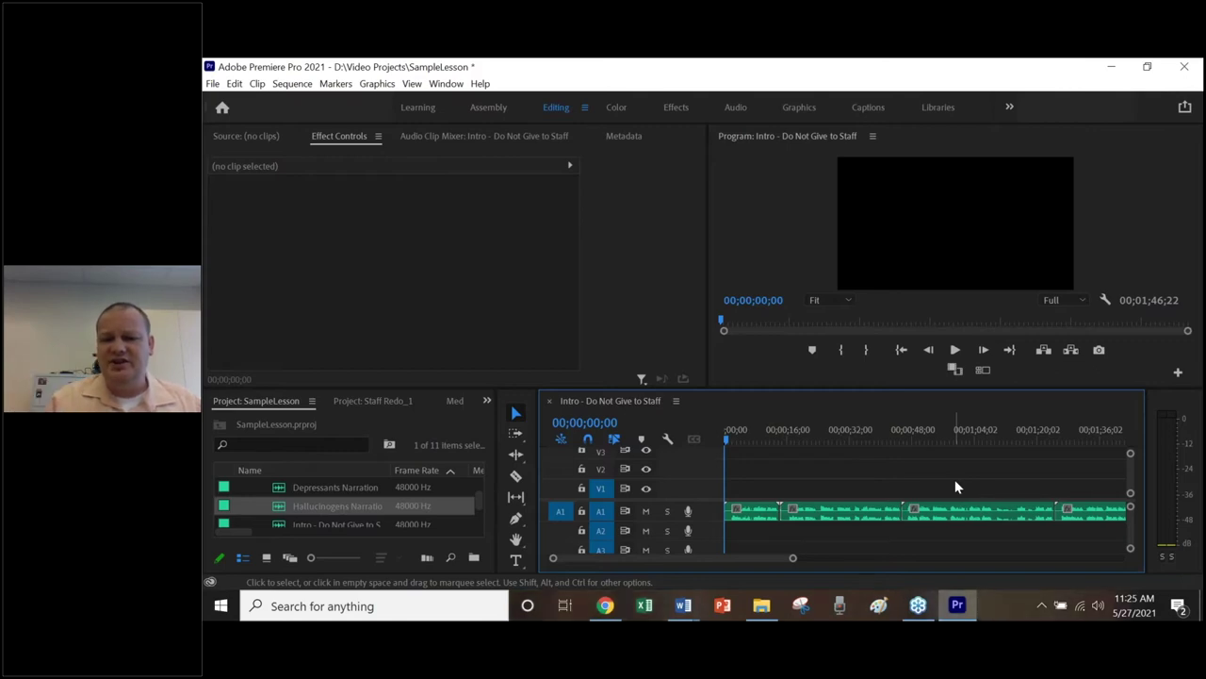
# - Examine the narration clips on track A1 at close and wide timeline zoom levels
pyautogui.press('=')
pyautogui.press('=')
pyautogui.press('=')
pyautogui.press('=')
pyautogui.press('=')
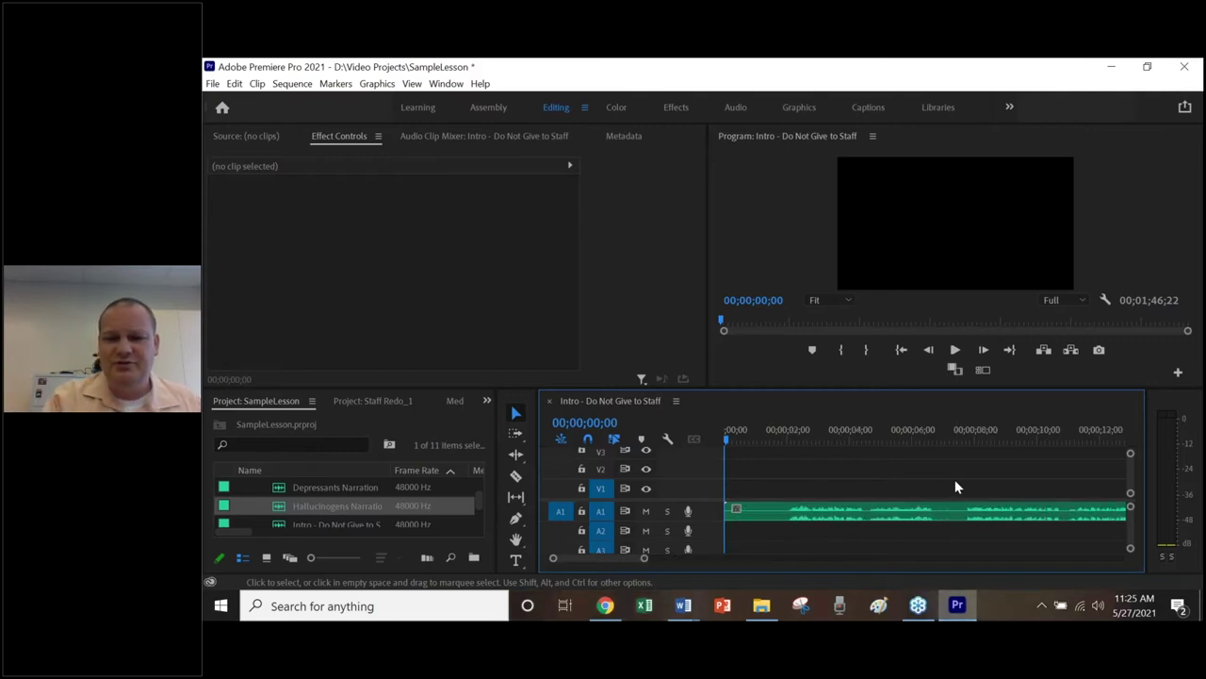
pyautogui.press('-')
pyautogui.press('-')
pyautogui.press('-')
pyautogui.press('-')
pyautogui.press('-')
pyautogui.press('-')
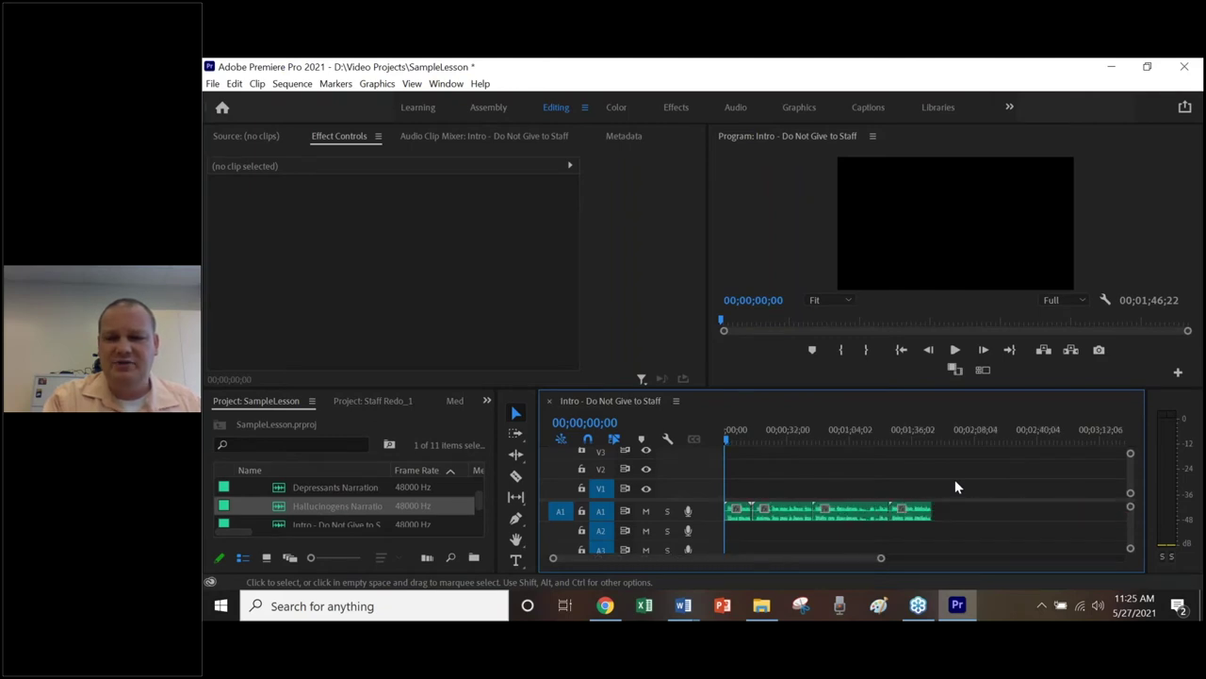
pyautogui.press('=')
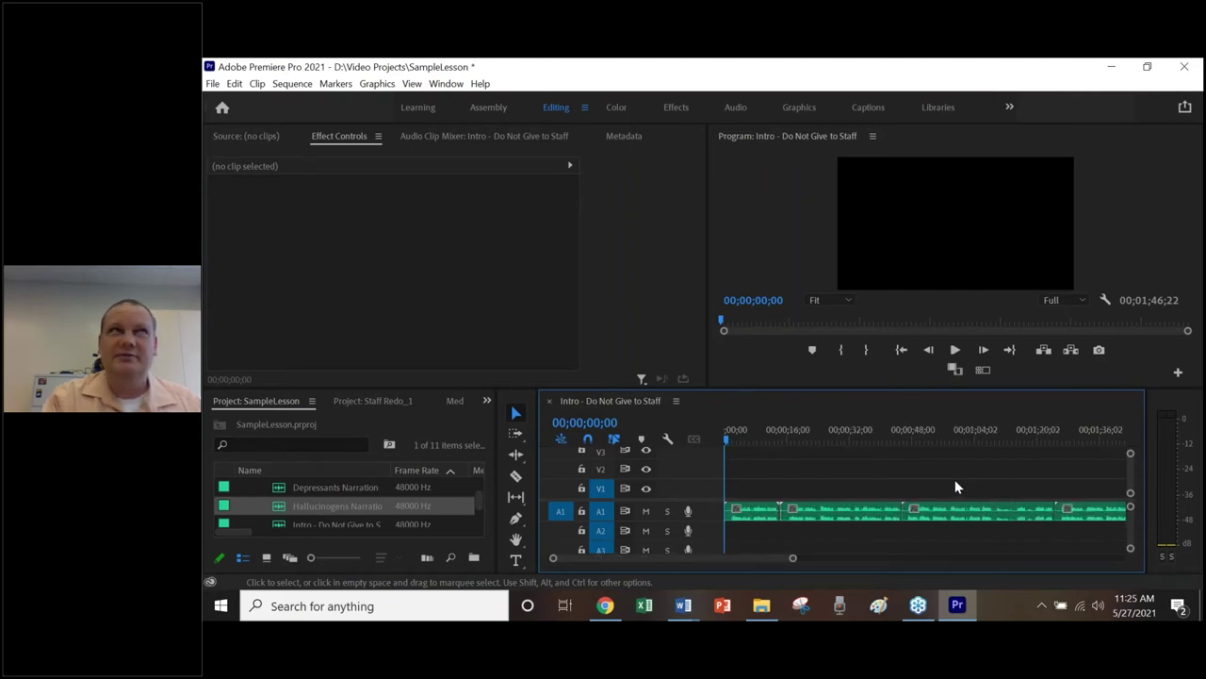
pyautogui.press('-')
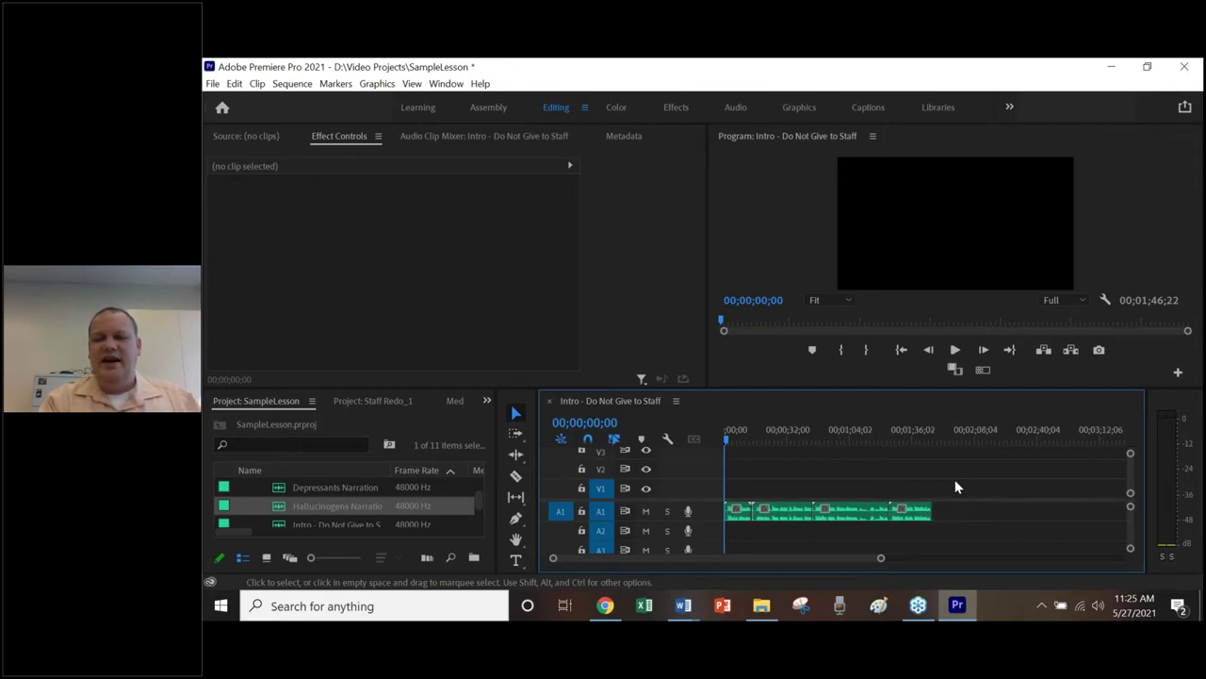
pyautogui.press('=')
pyautogui.press('=')
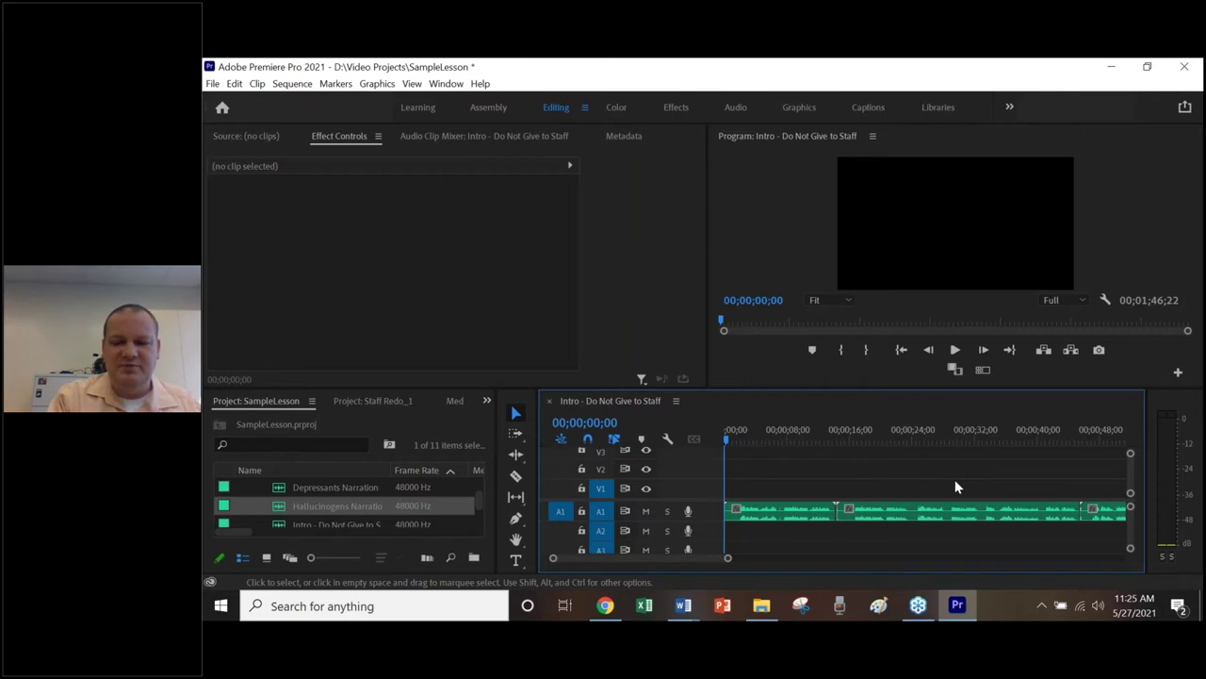
pyautogui.press('-')
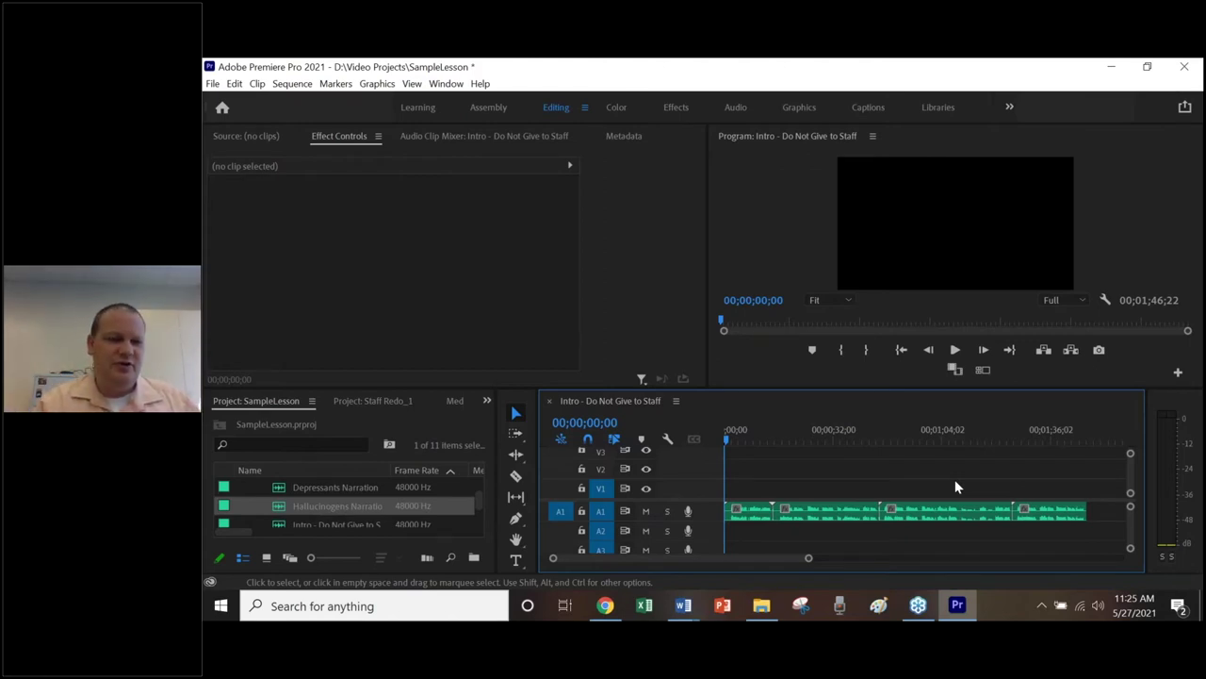
# - Add the Other Category Narration clip to track A1 directly after the Hallucinogens narration
pyautogui.scroll(-2, 388, 509)
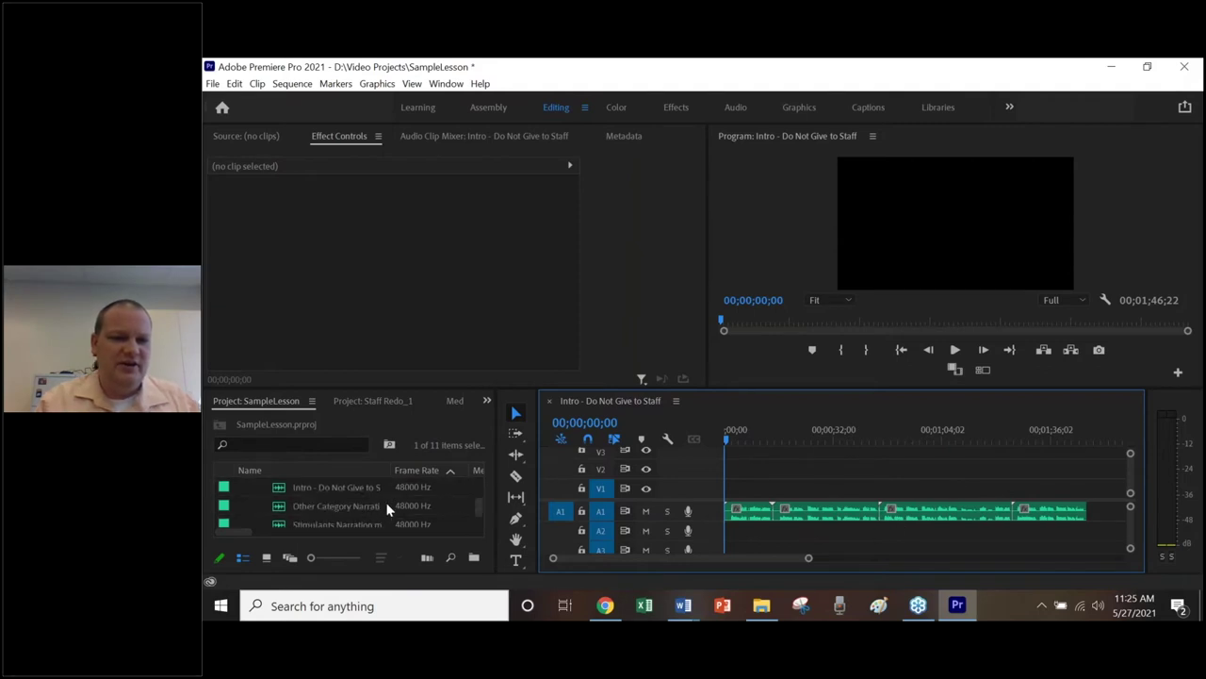
pyautogui.click(360, 505)
pyautogui.moveTo(276, 509); pyautogui.dragTo(1109, 513)
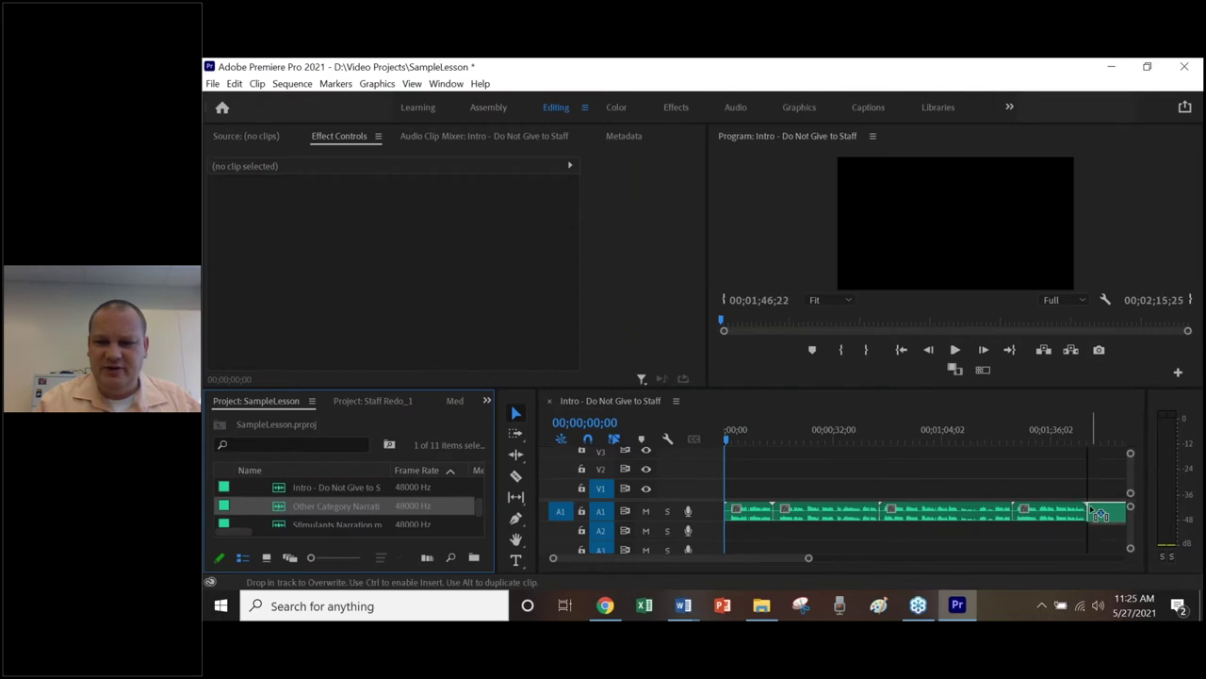
pyautogui.click(861, 466)
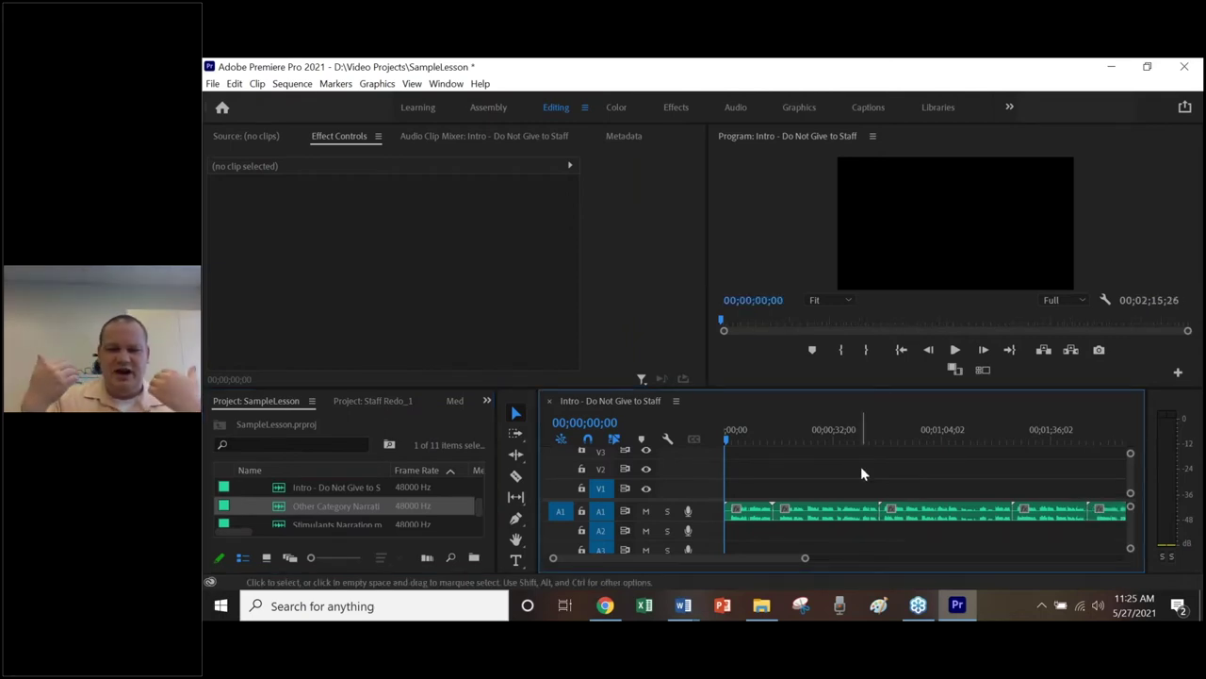
pyautogui.press('-')
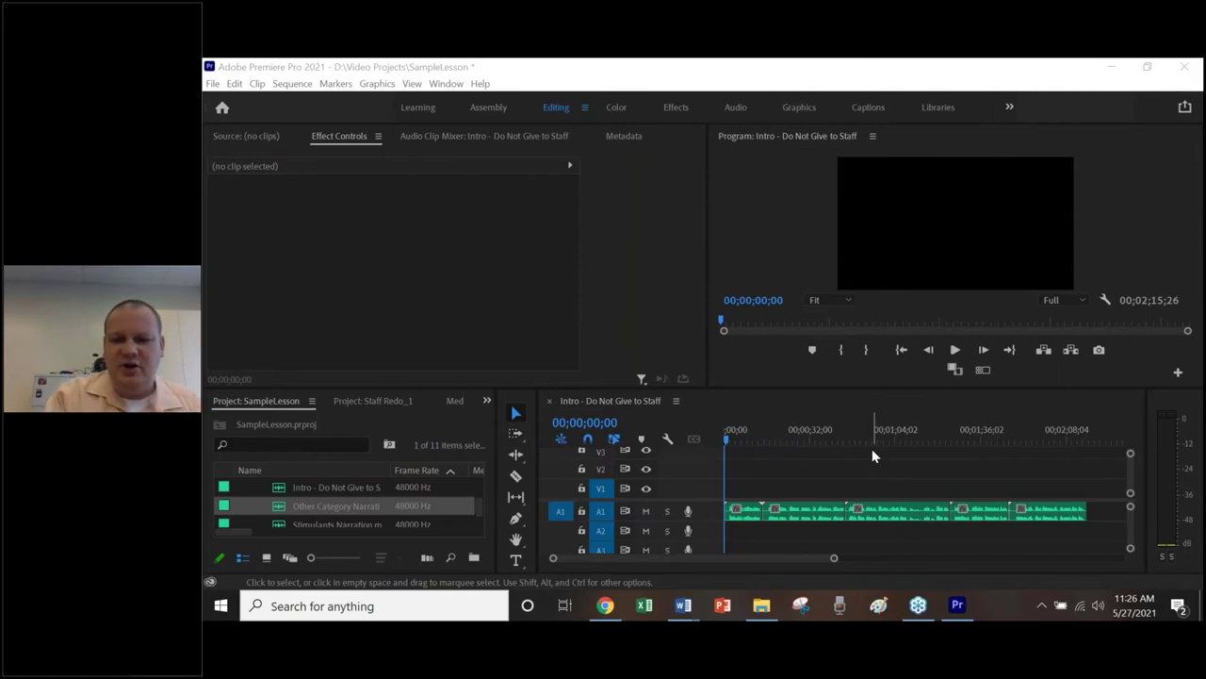
# - Scrub and play the beginning of the Intro narration from 00;00;00;00 to locate its silent stretches
pyautogui.click(780, 396)
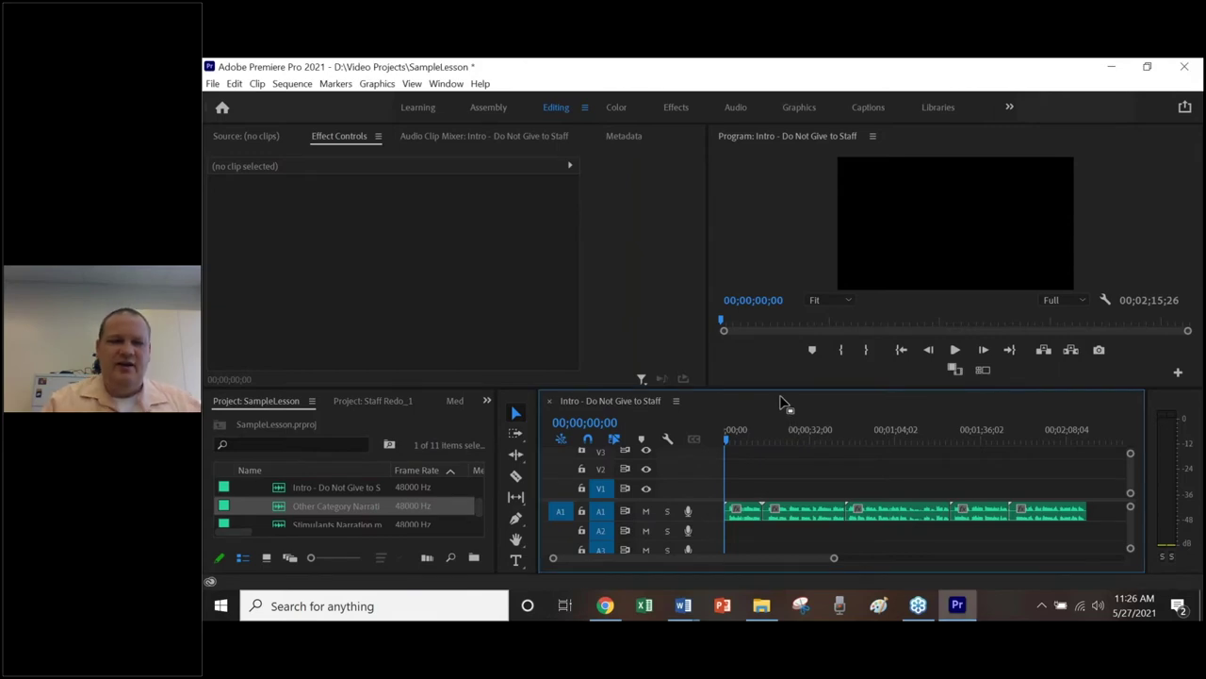
pyautogui.press('=')
pyautogui.press('=')
pyautogui.press('=')
pyautogui.press('=')
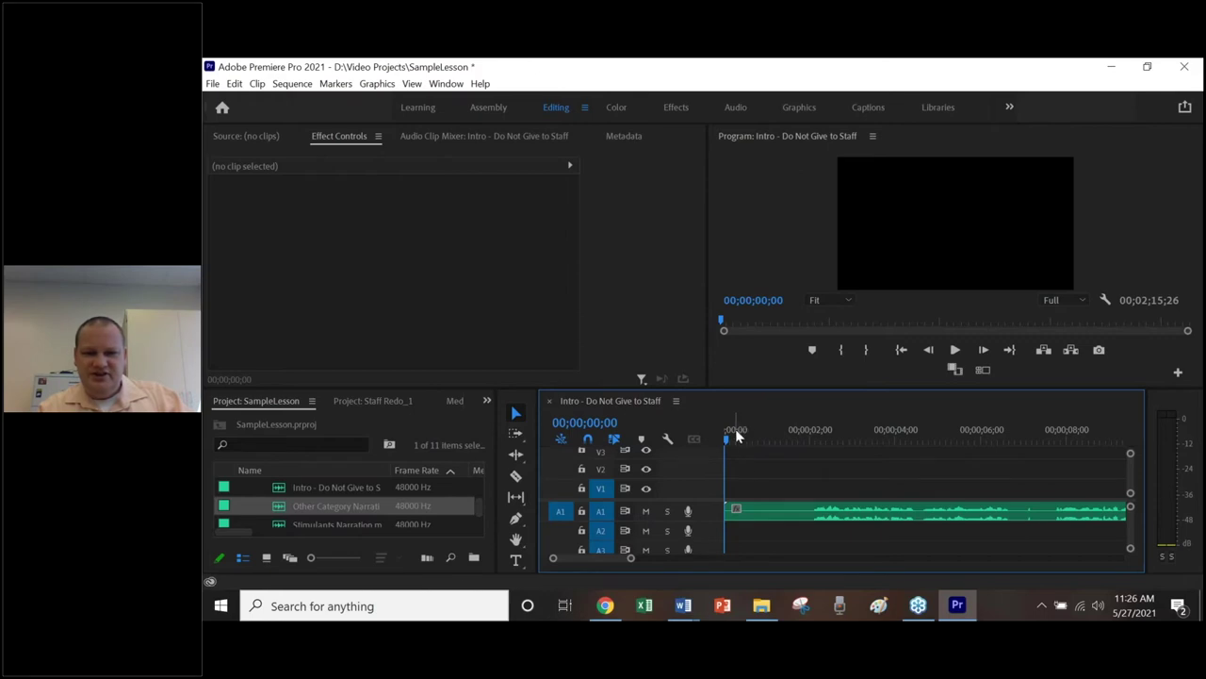
pyautogui.moveTo(725, 438); pyautogui.dragTo(796, 457)
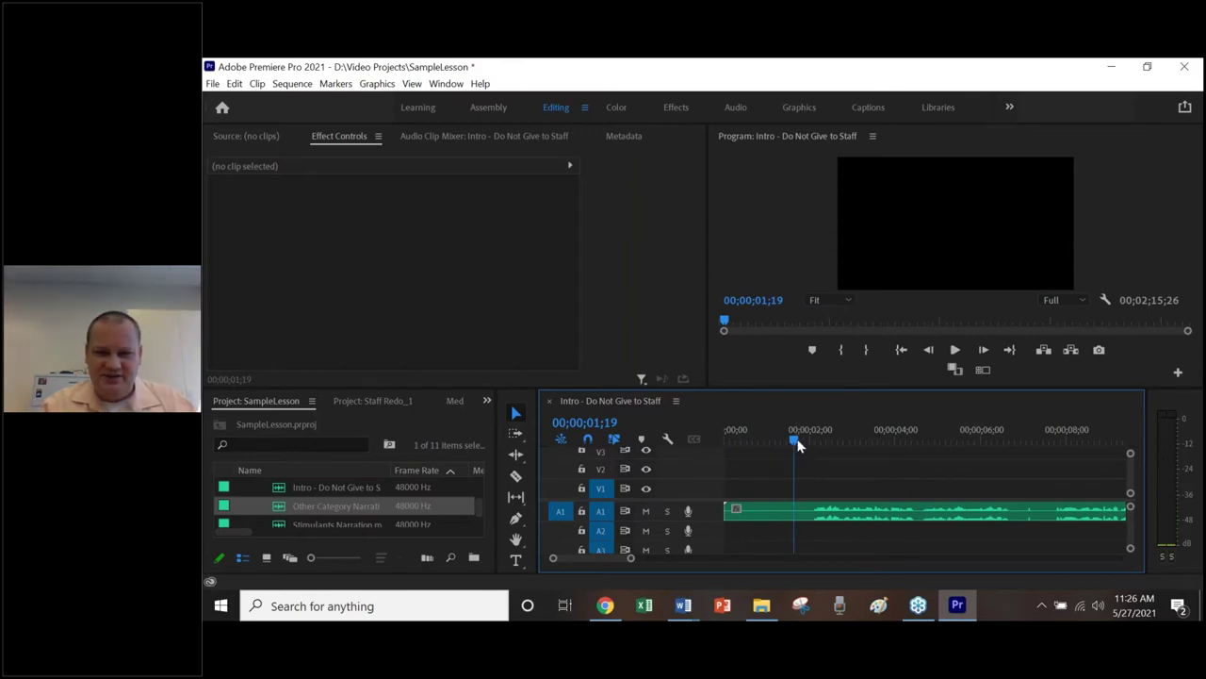
pyautogui.moveTo(798, 446); pyautogui.dragTo(921, 452)
pyautogui.moveTo(1035, 451); pyautogui.dragTo(716, 454)
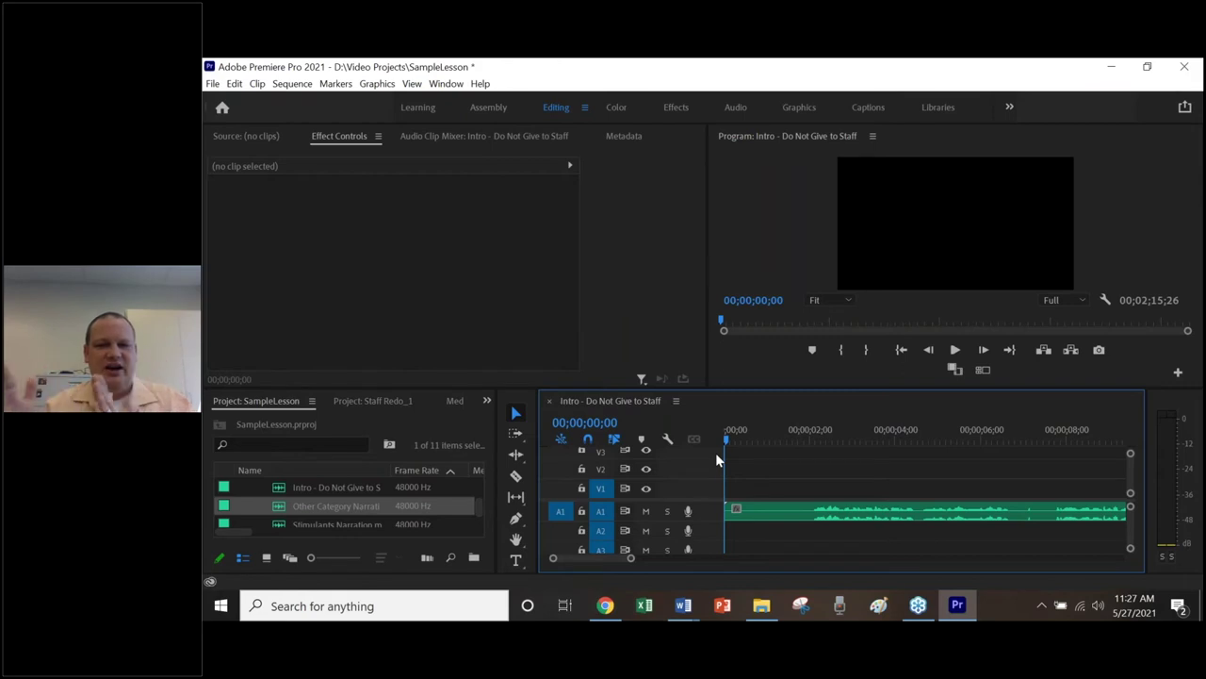
pyautogui.click(955, 350)
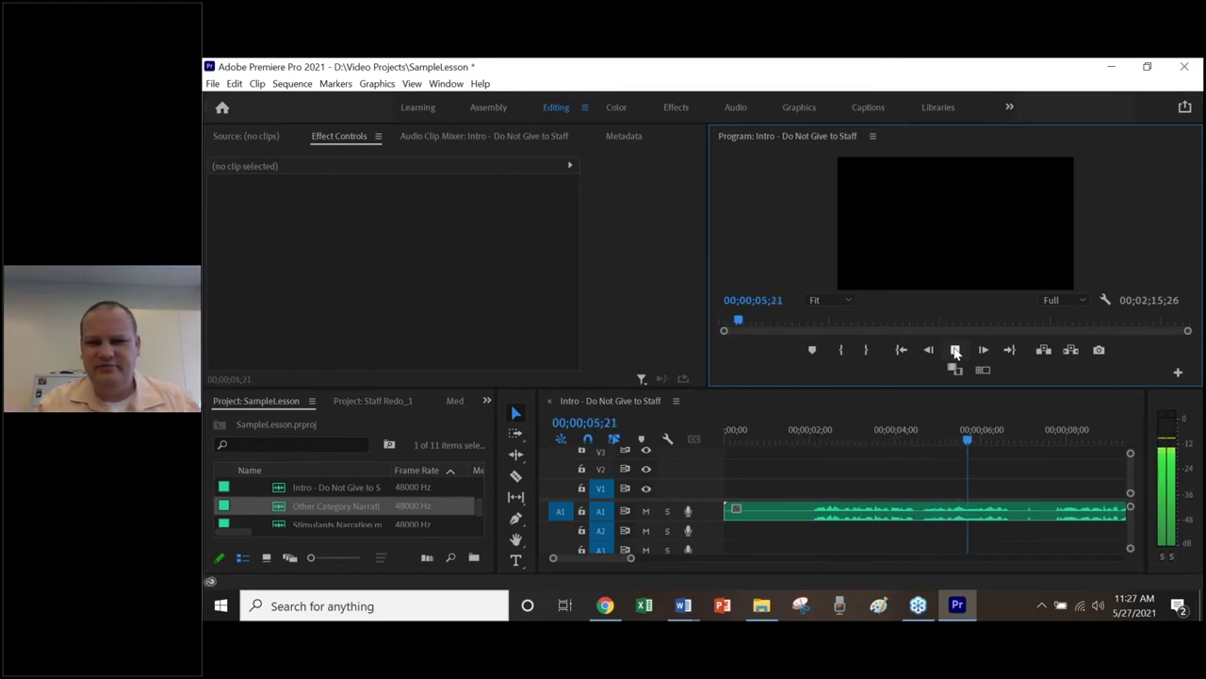
pyautogui.click(954, 351)
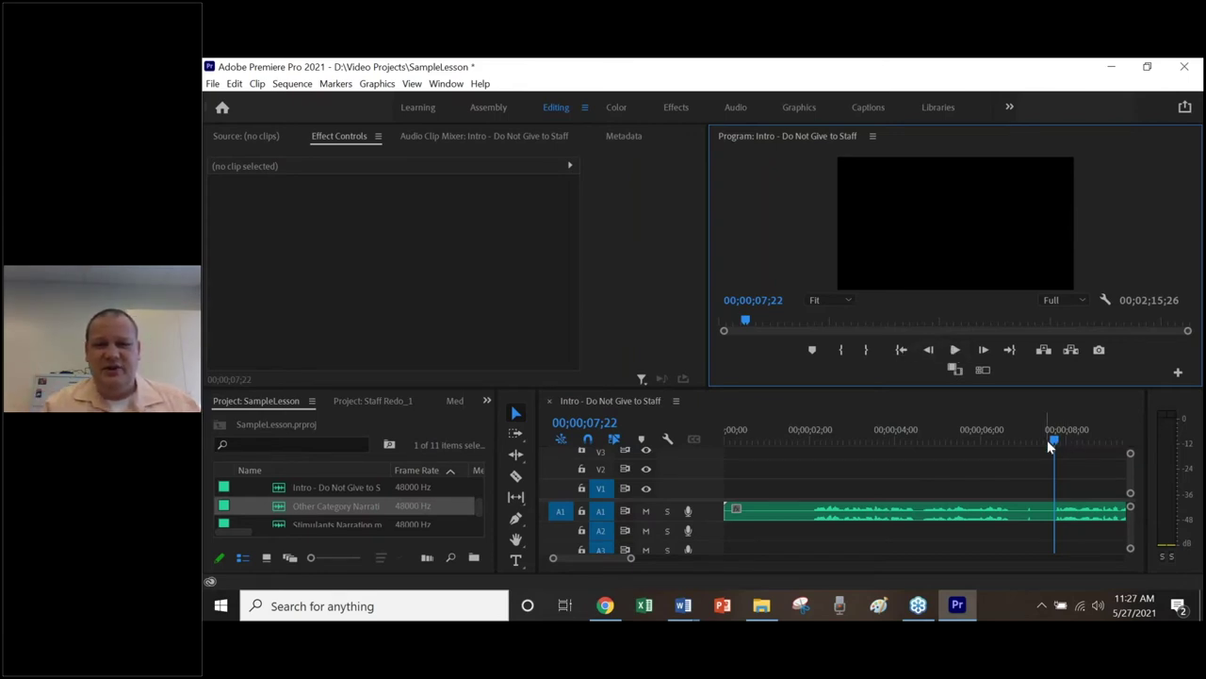
# - Split the Intro narration on track A1 with the Razor tool at 00;00;01;25, just before the speech starts
pyautogui.moveTo(1055, 439); pyautogui.dragTo(803, 449)
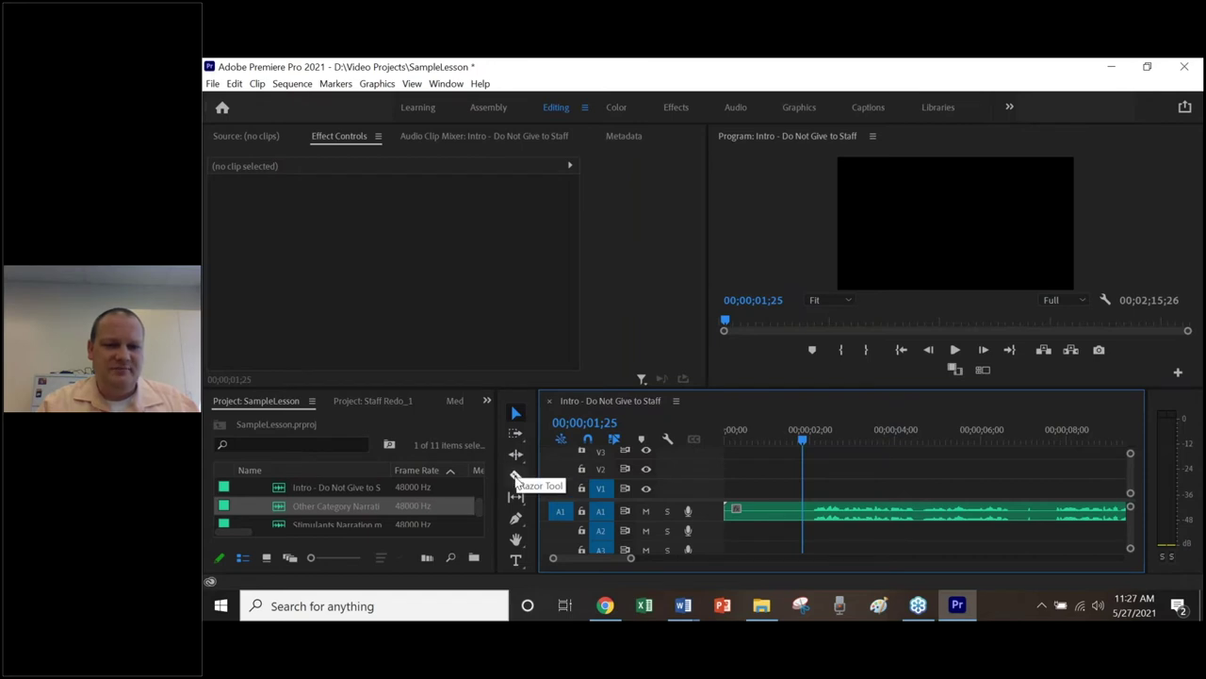
pyautogui.click(515, 476)
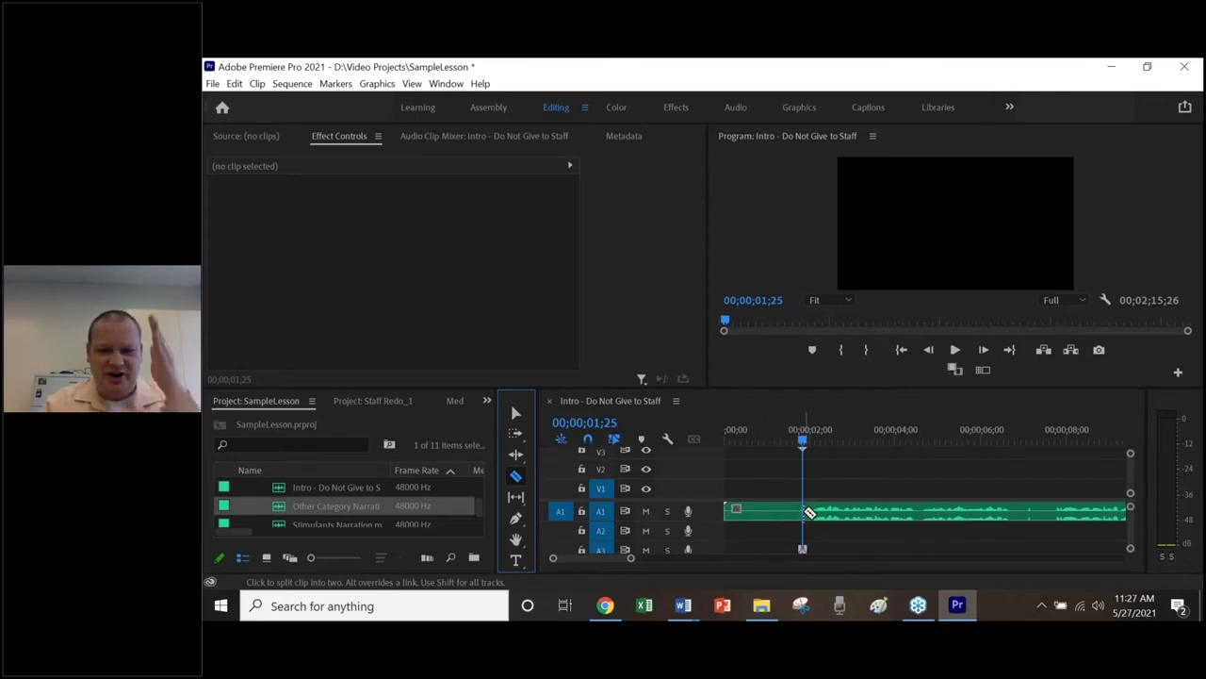
pyautogui.click(808, 512)
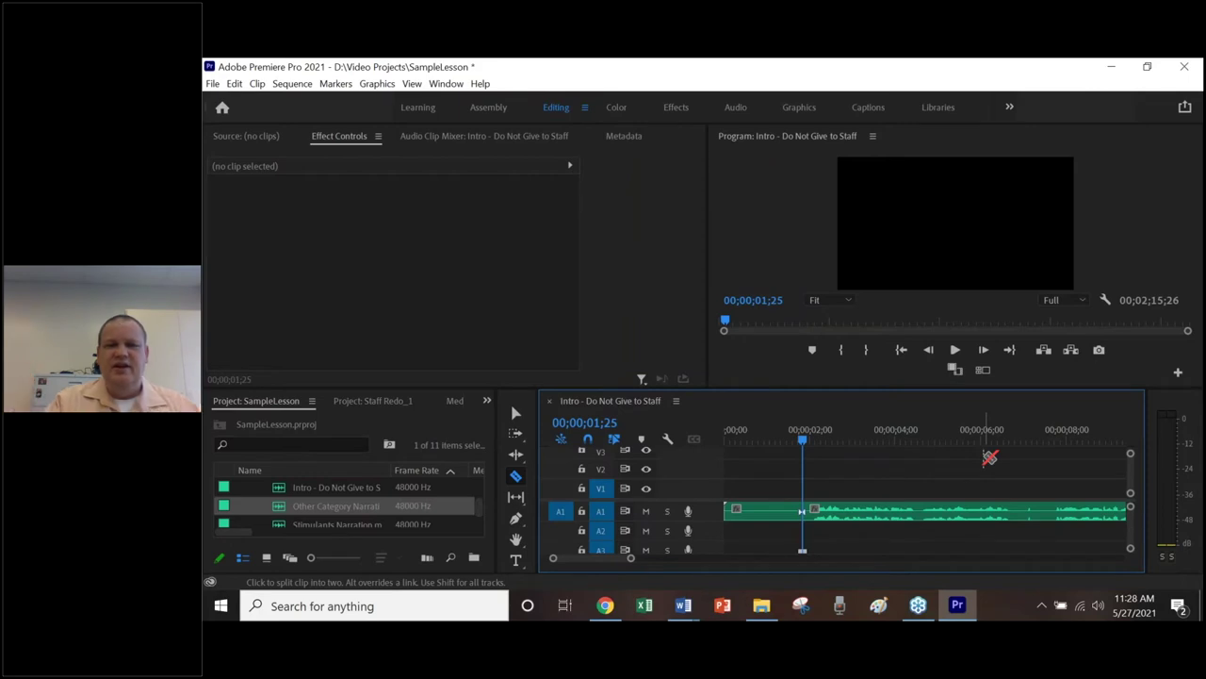
# - Split the Intro narration on both sides of the short pause, with the second cut at 00;00;07;12
pyautogui.click(1034, 509)
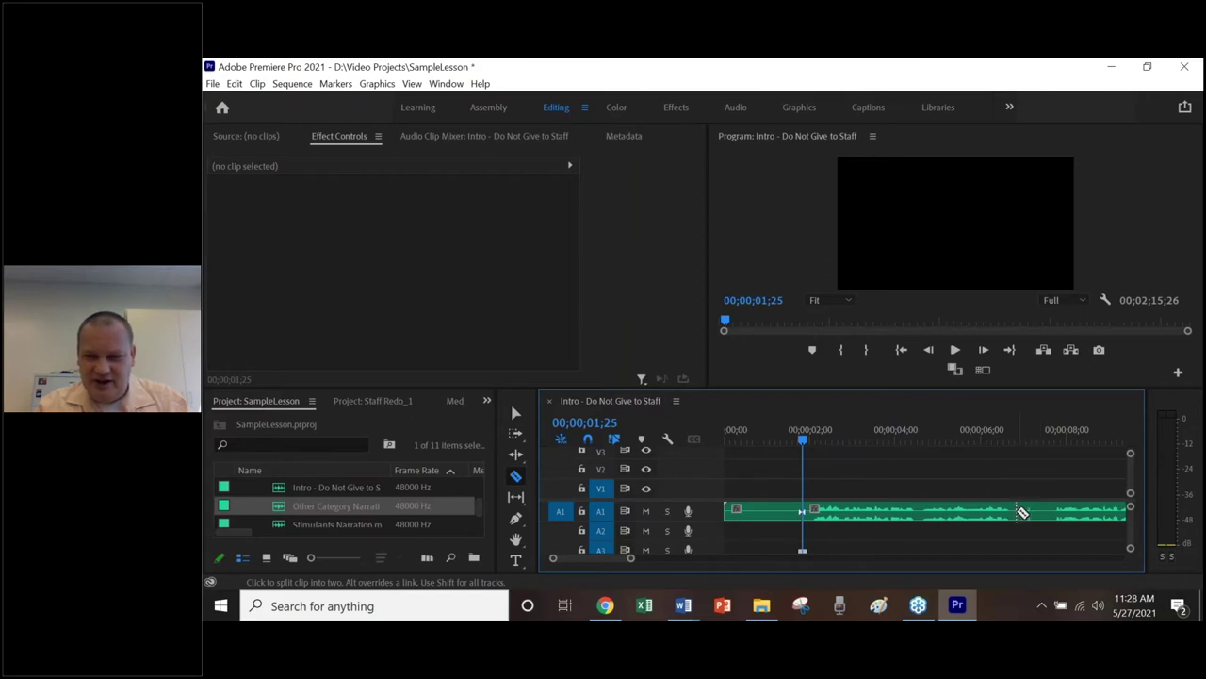
pyautogui.click(1020, 512)
pyautogui.click(1039, 512)
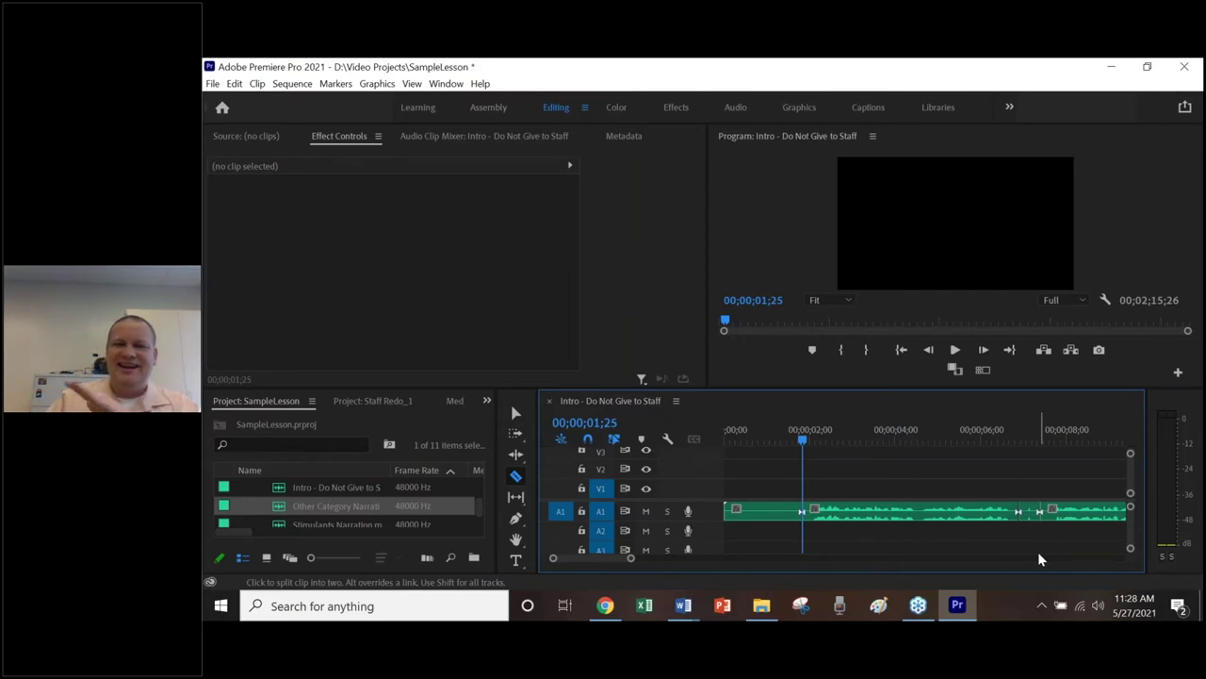
# - Delete the silent opening segment and the short pause segment from the Intro narration
pyautogui.click(515, 413)
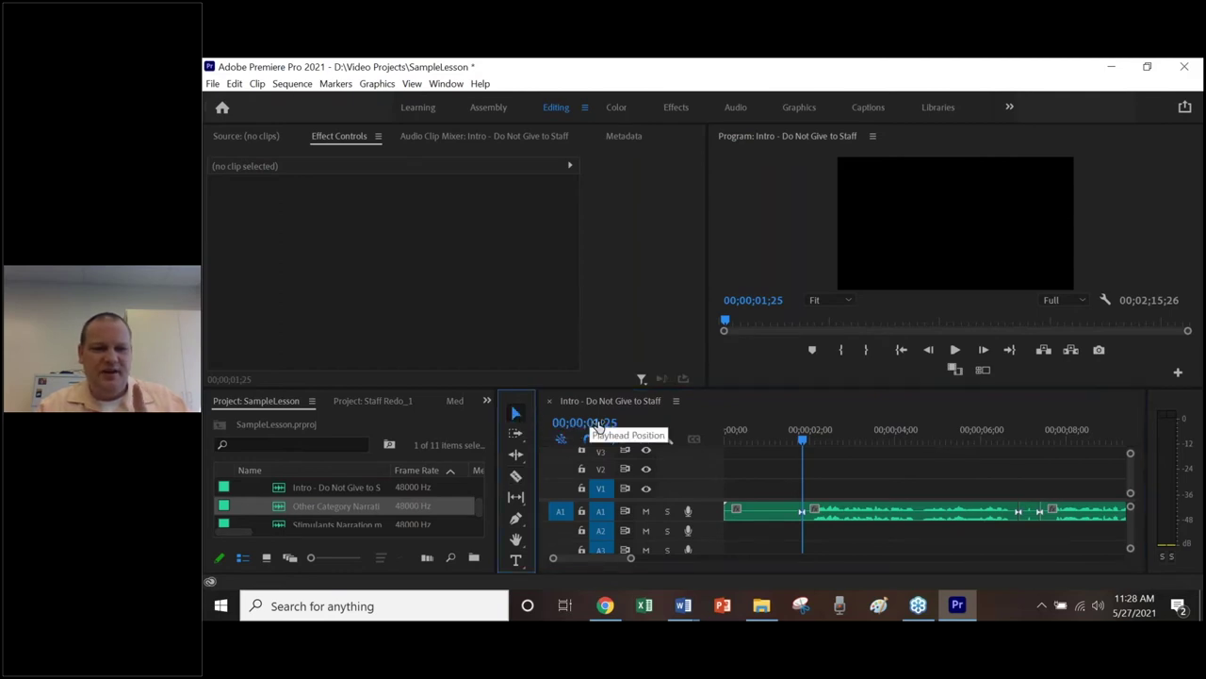
pyautogui.click(764, 509)
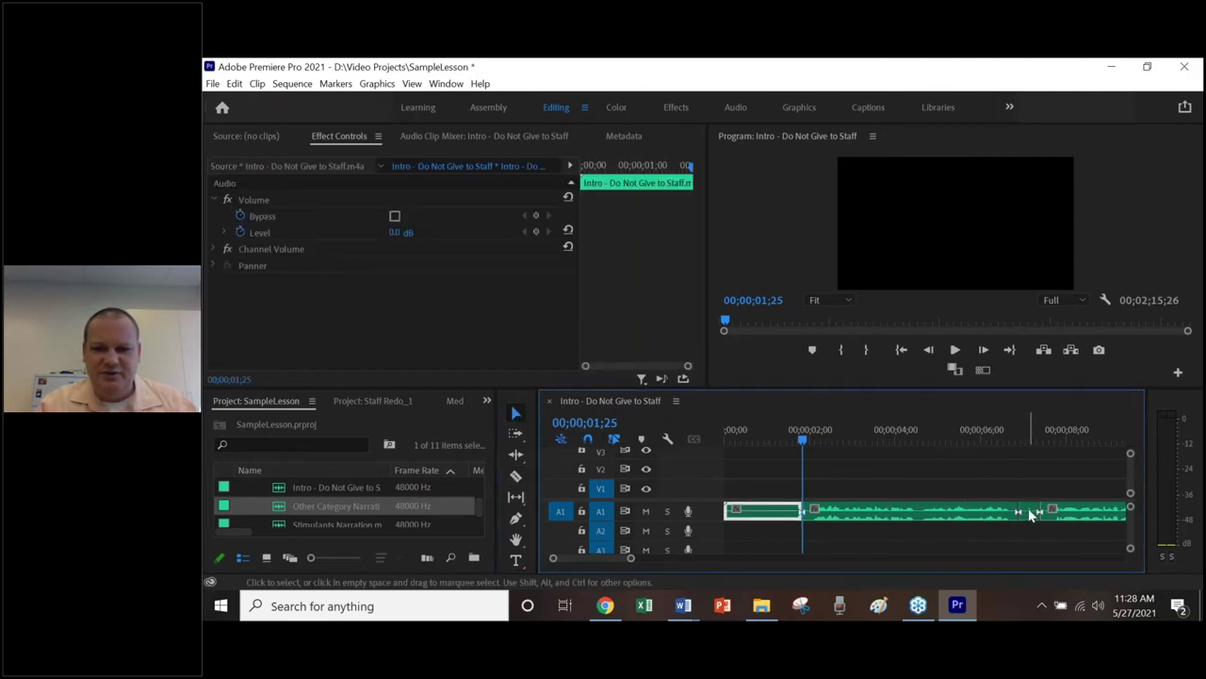
pyautogui.click(762, 516)
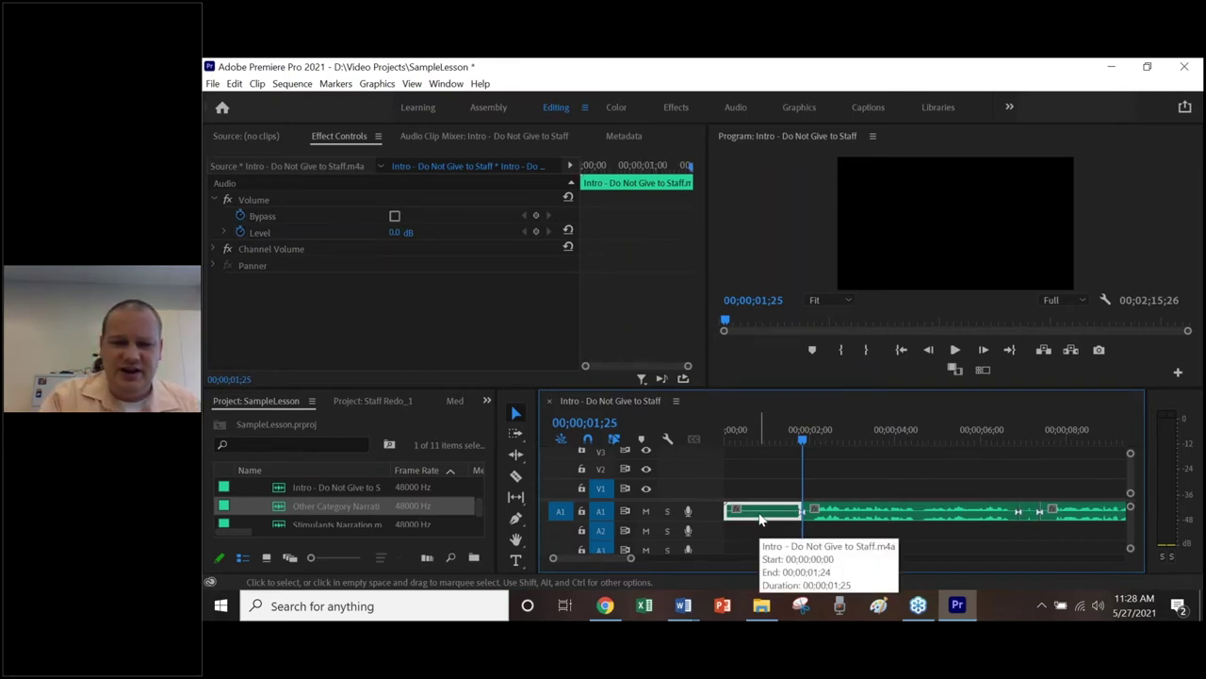
pyautogui.press('Delete')
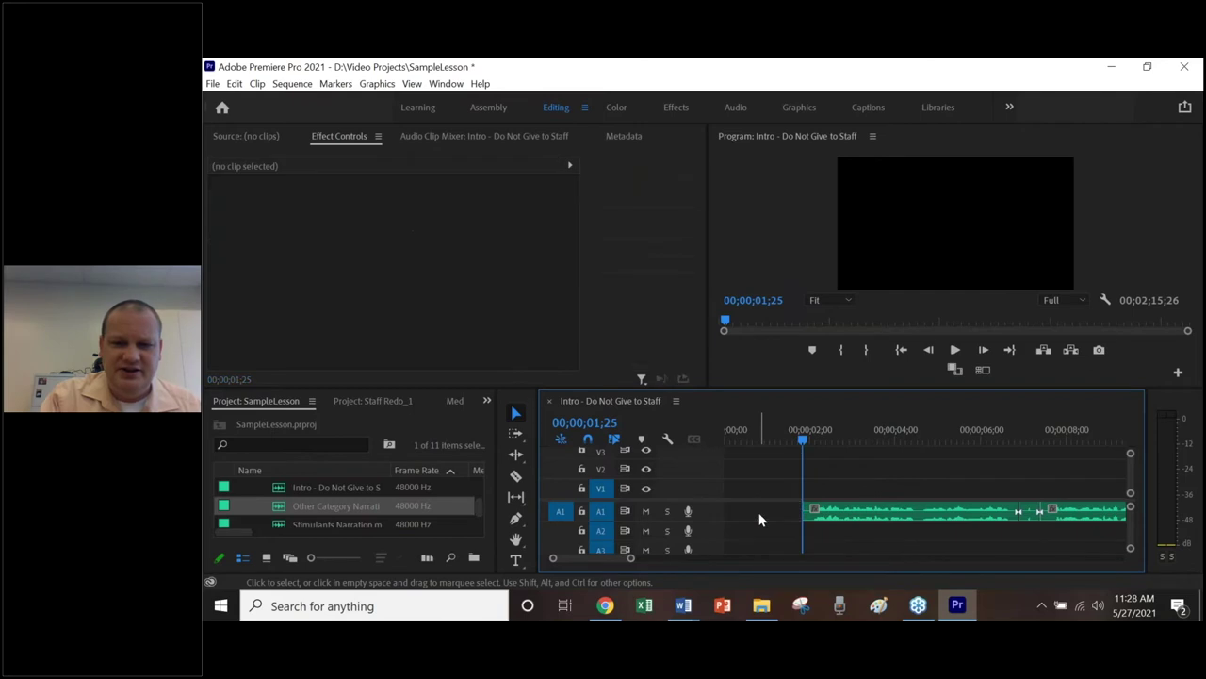
pyautogui.click(1030, 512)
pyautogui.press('Delete')
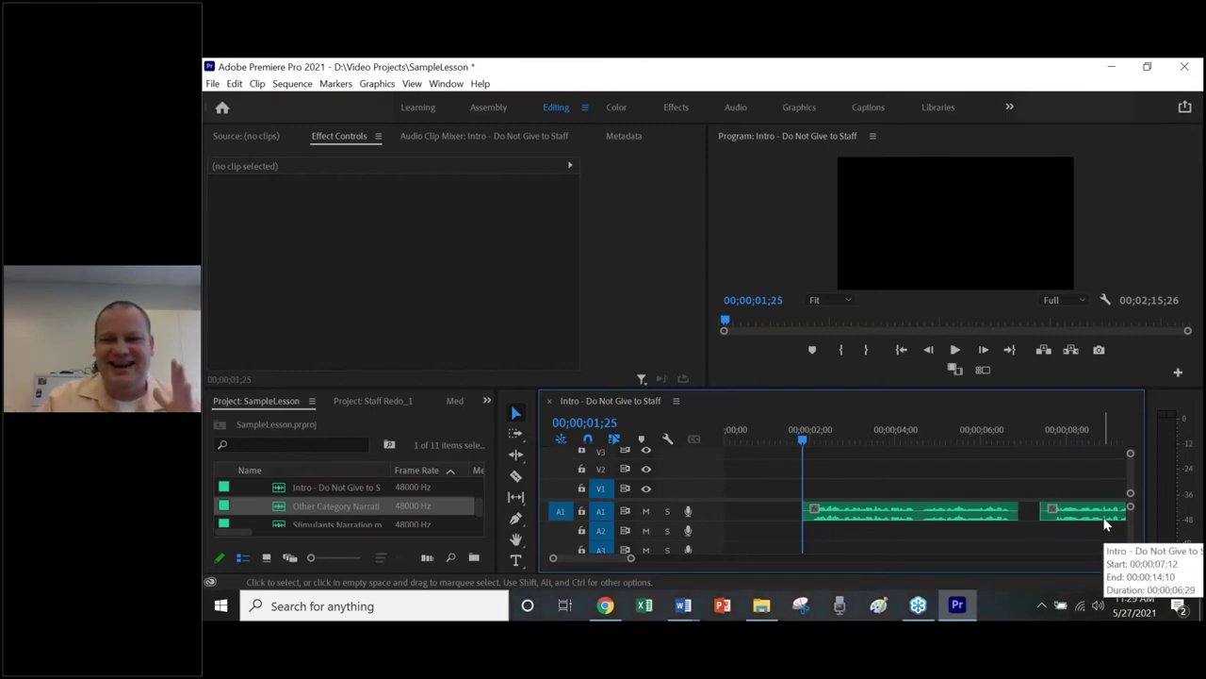
# - Close the empty gaps on track A1 before the Intro speech and between its two spoken segments
pyautogui.click(769, 519)
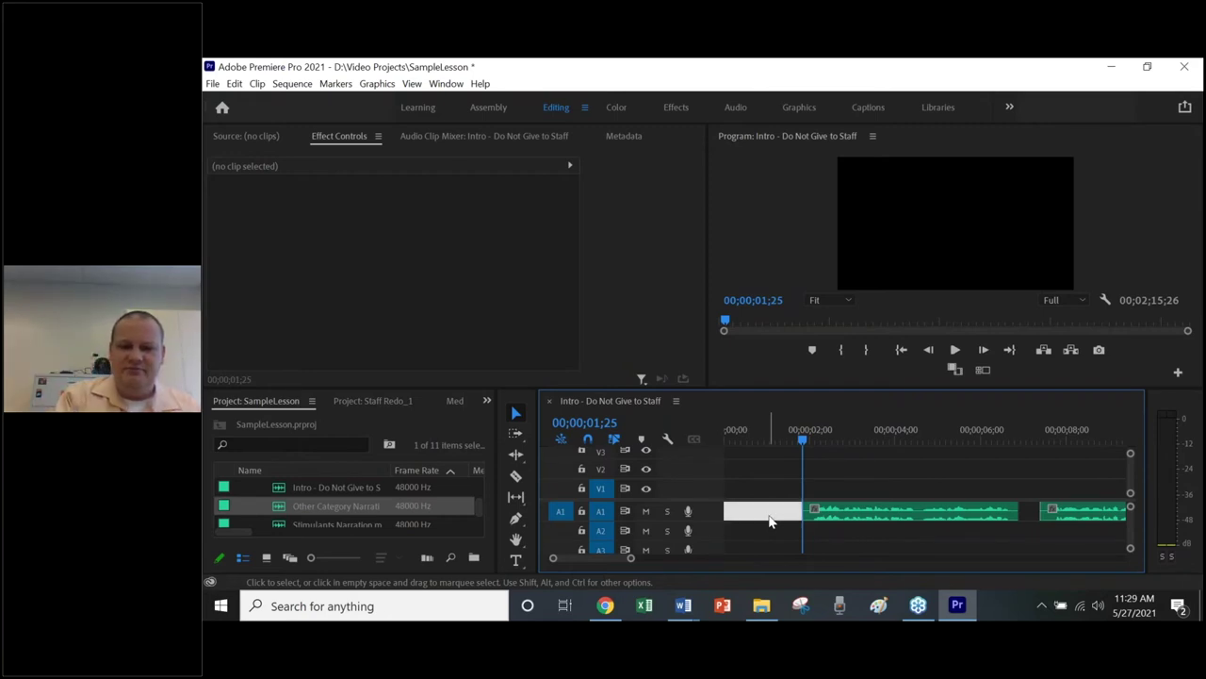
pyautogui.press('Delete')
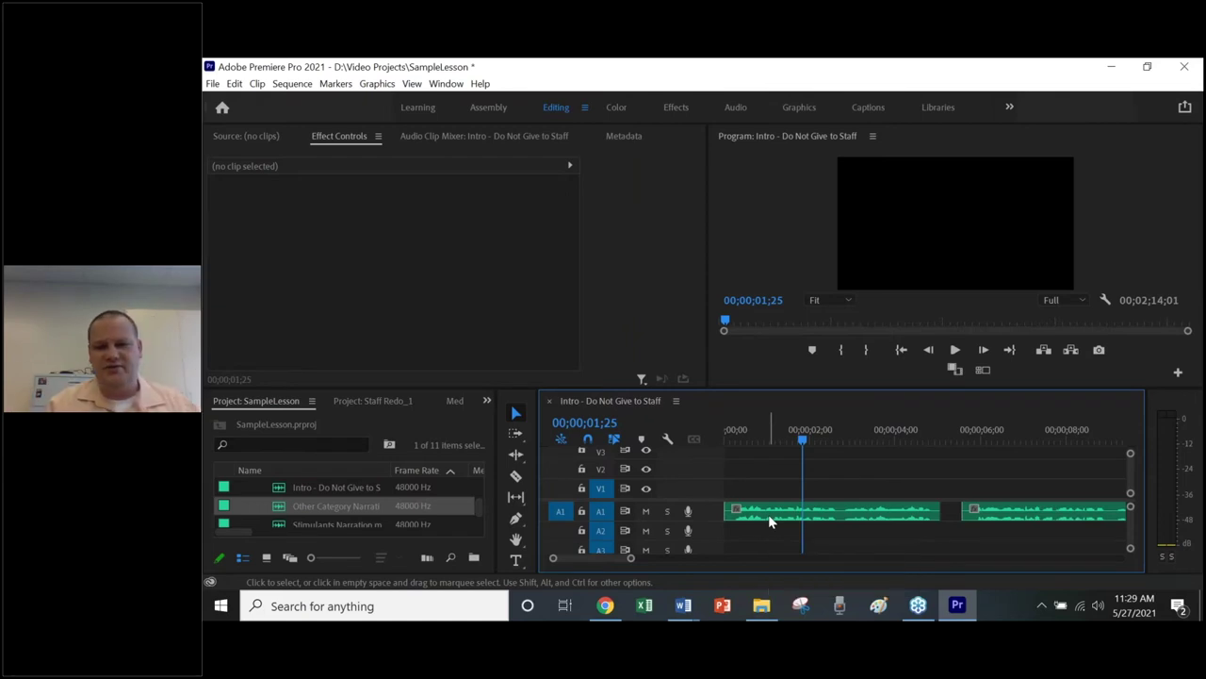
pyautogui.click(951, 513)
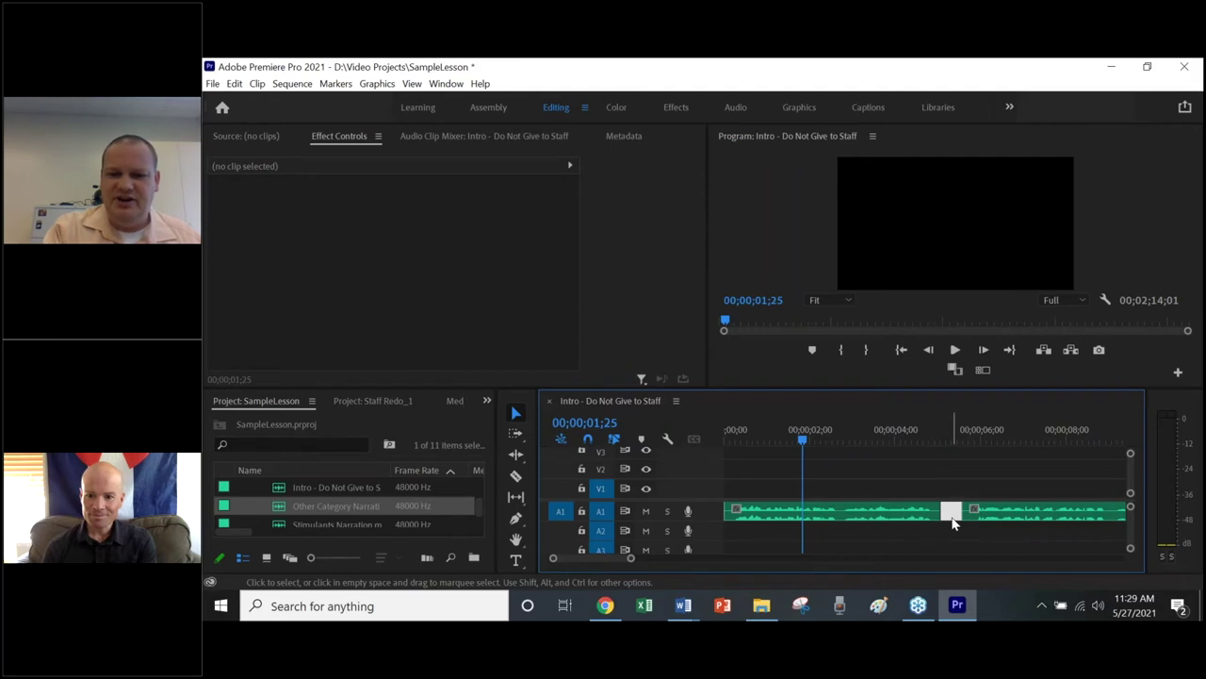
pyautogui.press('Delete')
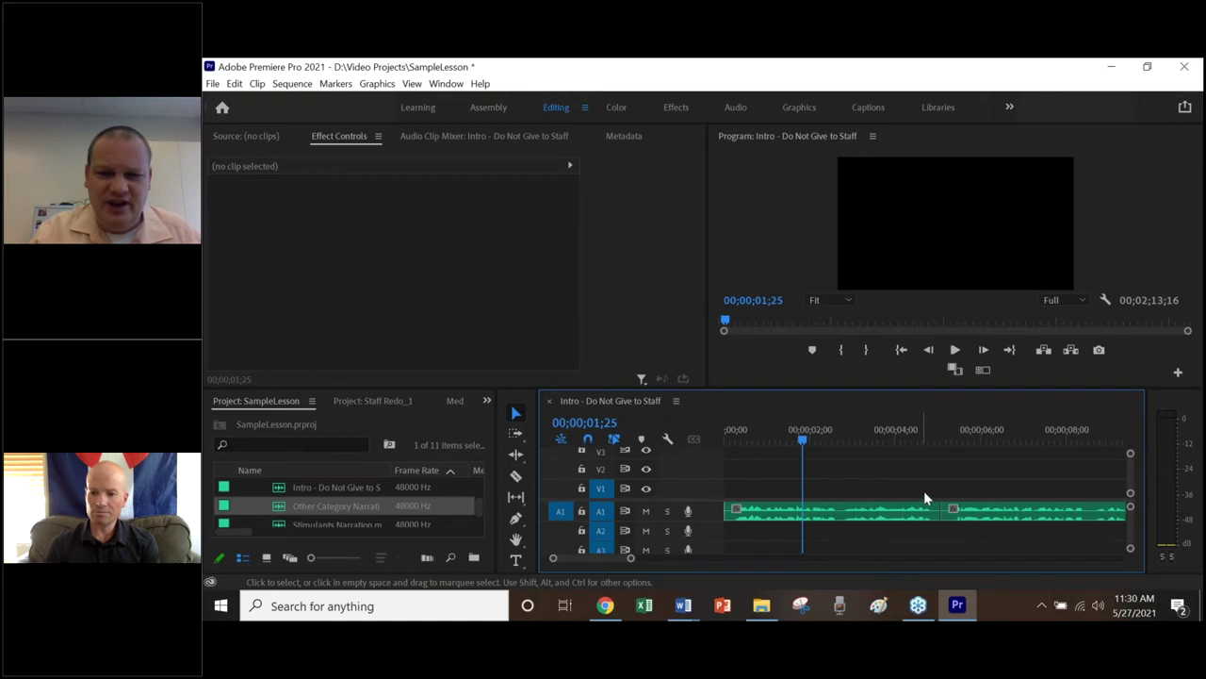
# - Undo the gap removals and the deletions of the silent Intro segments
pyautogui.hotkey('ctrl', 'z')
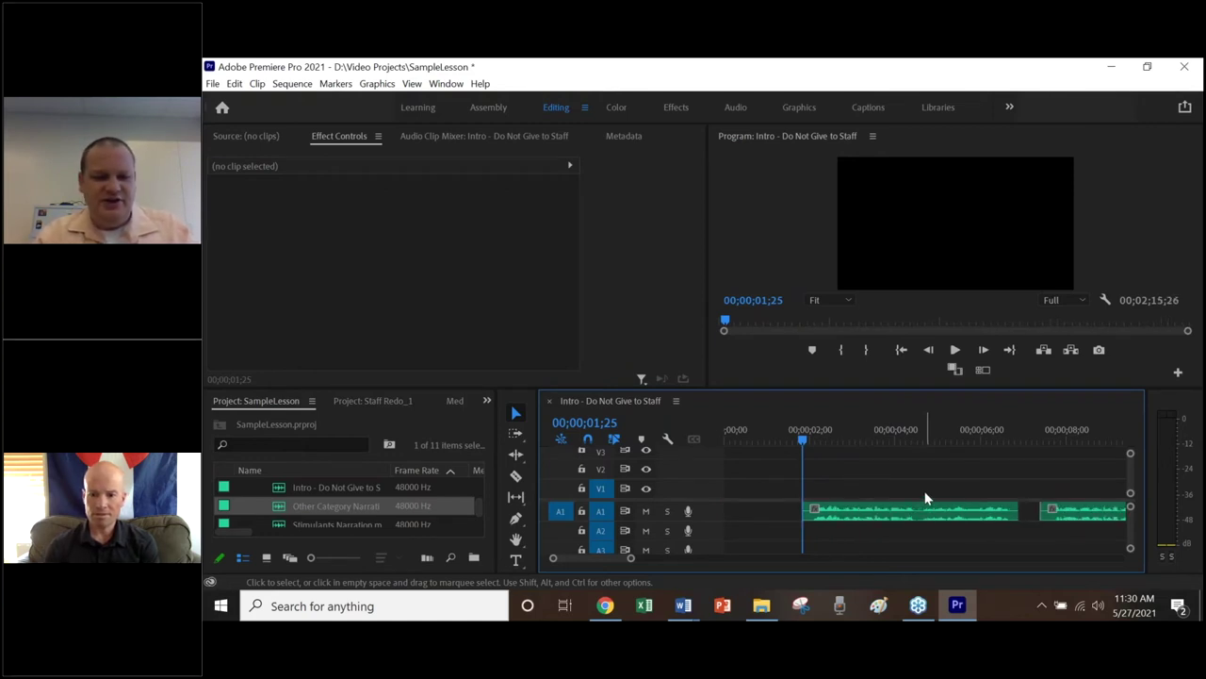
pyautogui.hotkey('ctrl', 'z')
pyautogui.hotkey('ctrl', 'z')
pyautogui.click(784, 511)
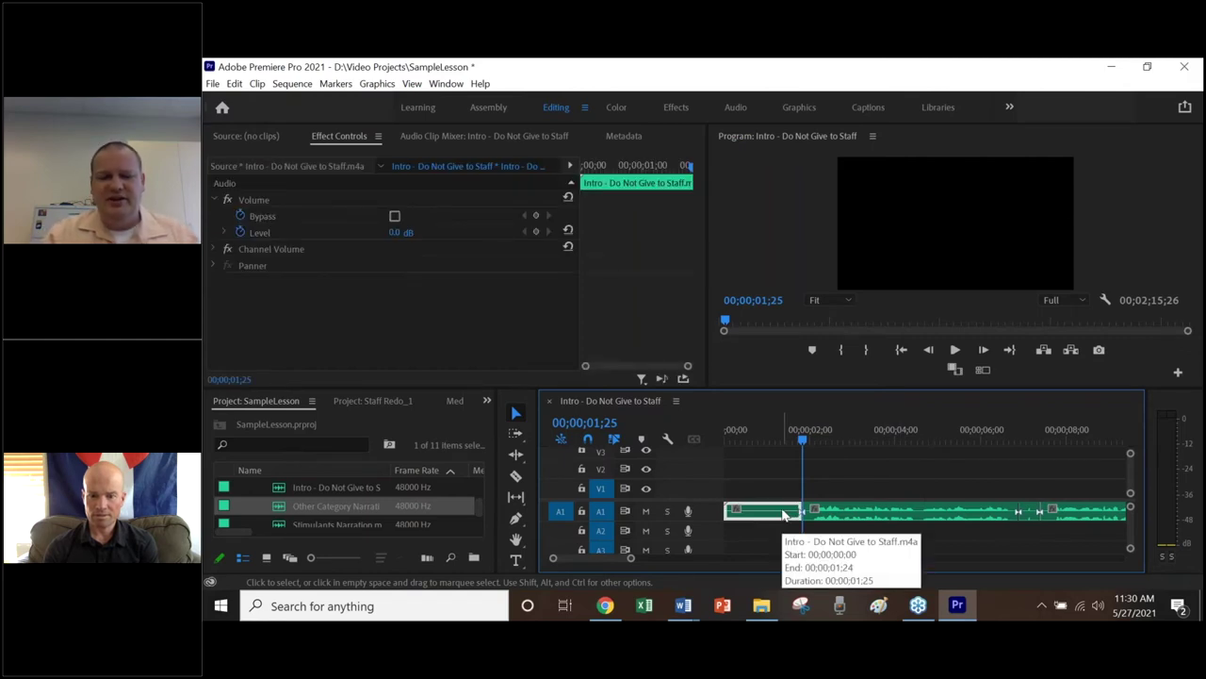
pyautogui.rightClick(783, 512)
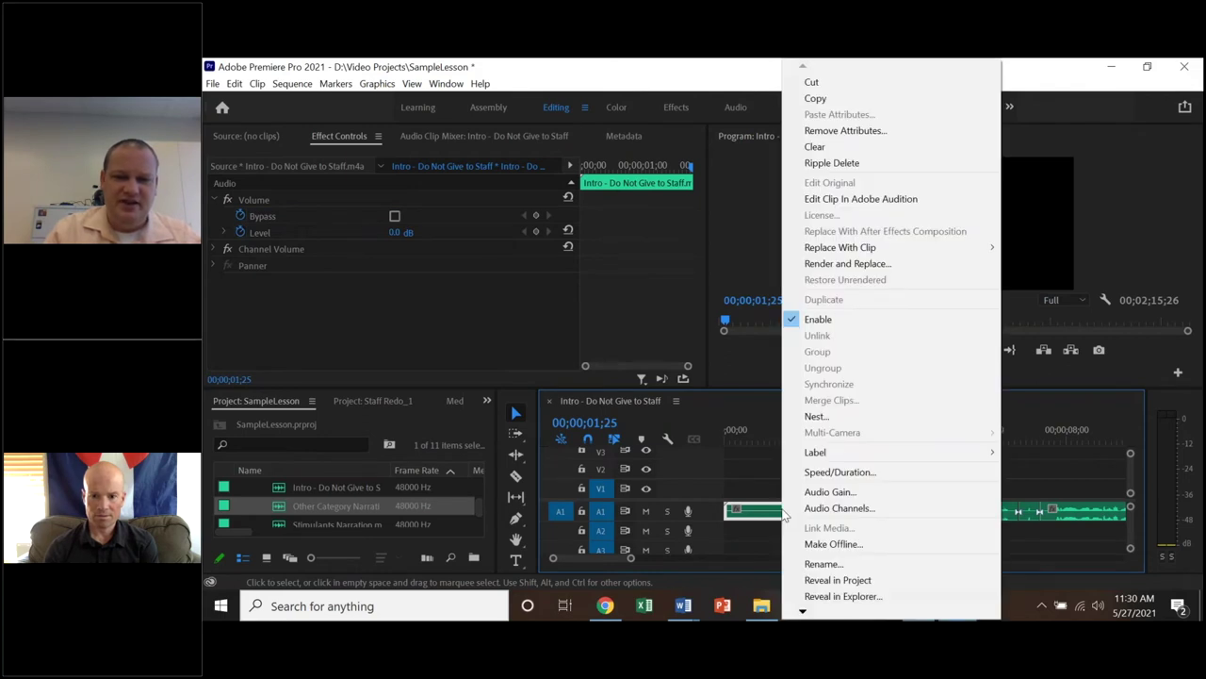
pyautogui.click(839, 494)
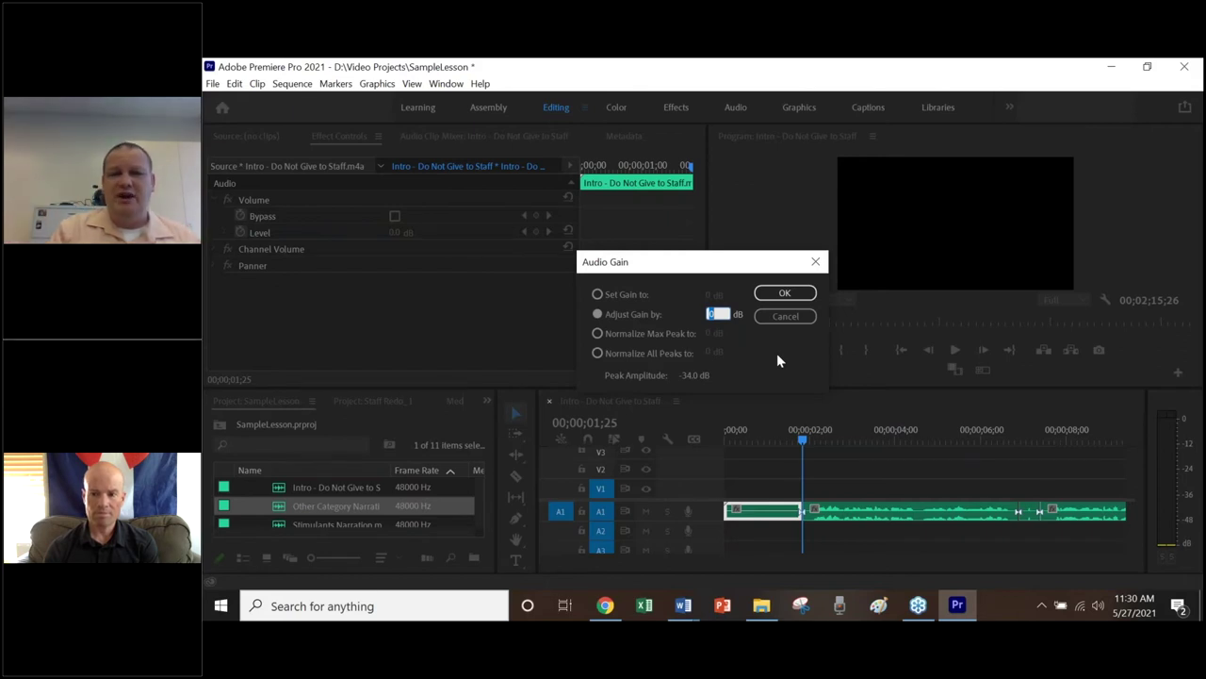
pyautogui.write('-3')
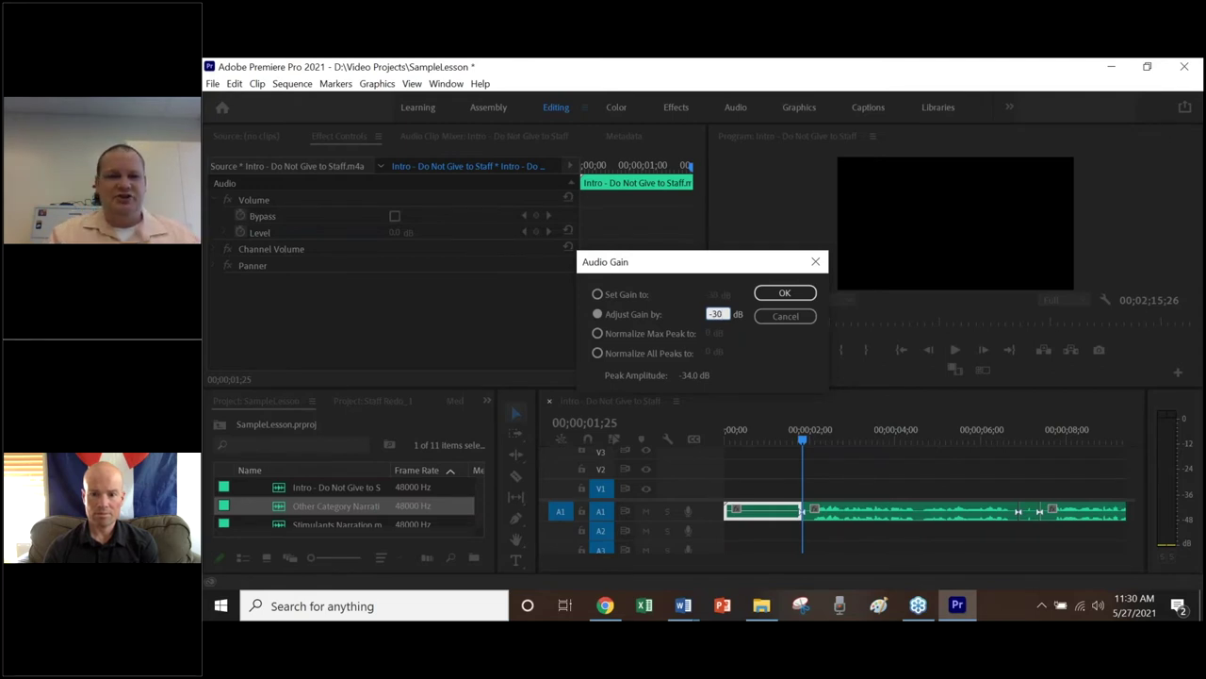
pyautogui.click(778, 315)
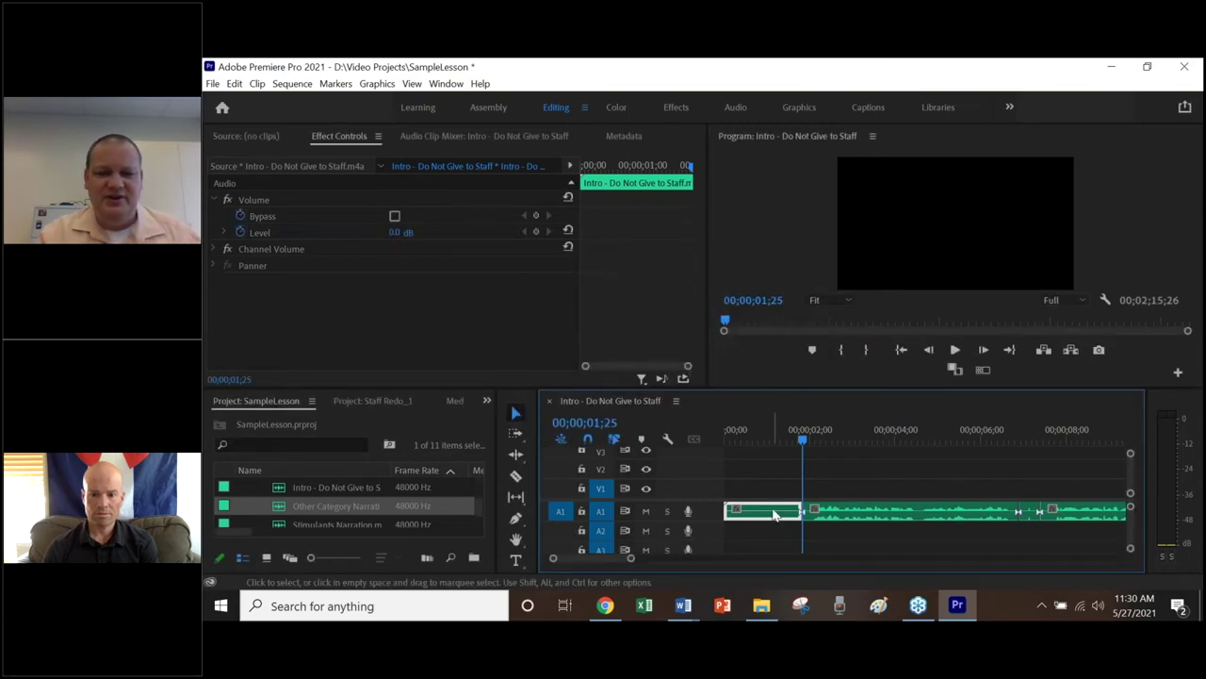
# - Delete the silent opening segment and the short pause segment from the Intro narration, and close the gaps they leave on track A1
pyautogui.click(1028, 512)
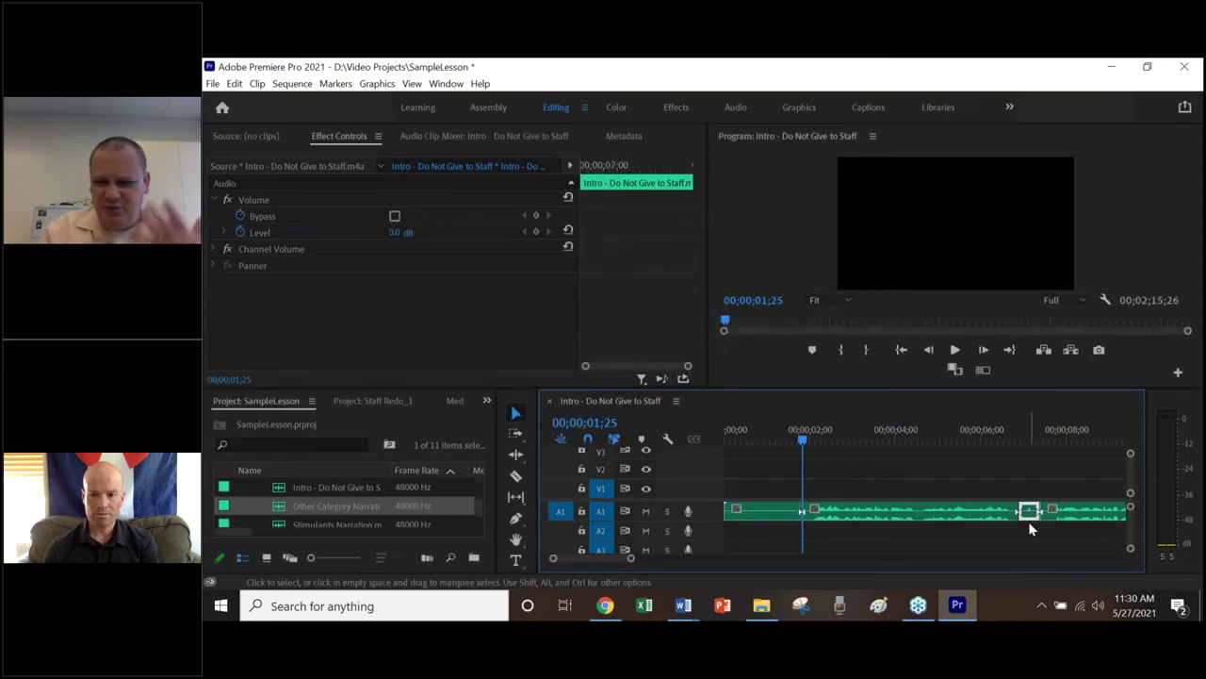
pyautogui.click(777, 518)
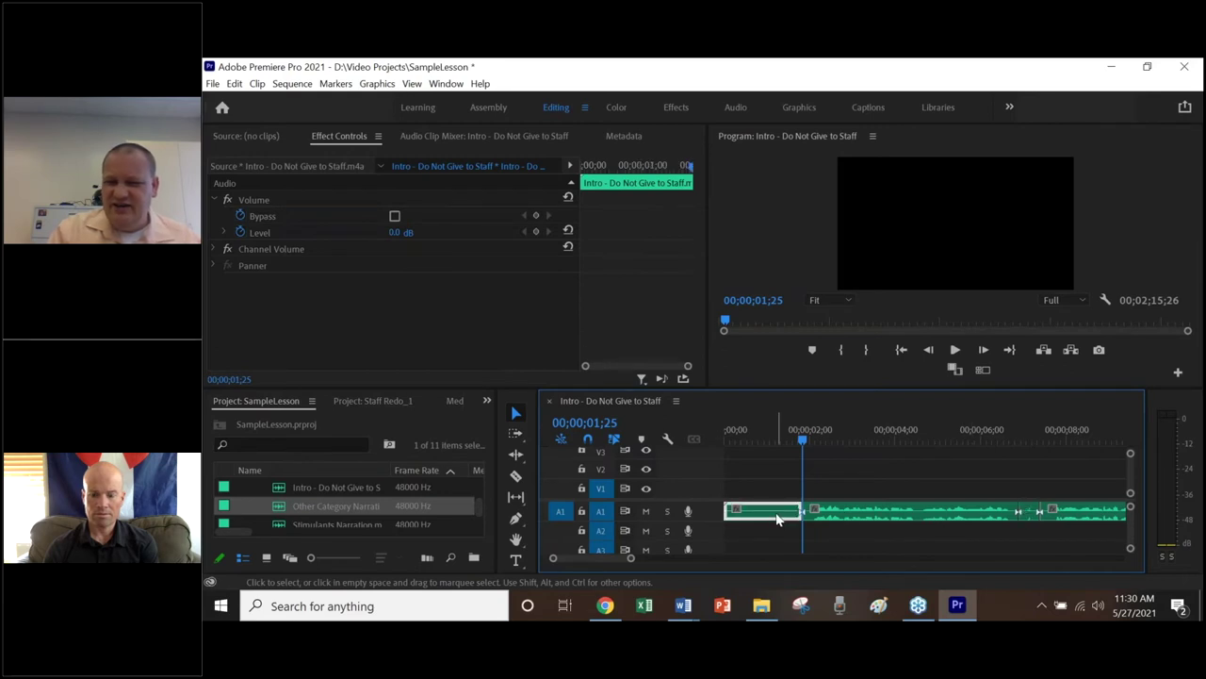
pyautogui.press('Delete')
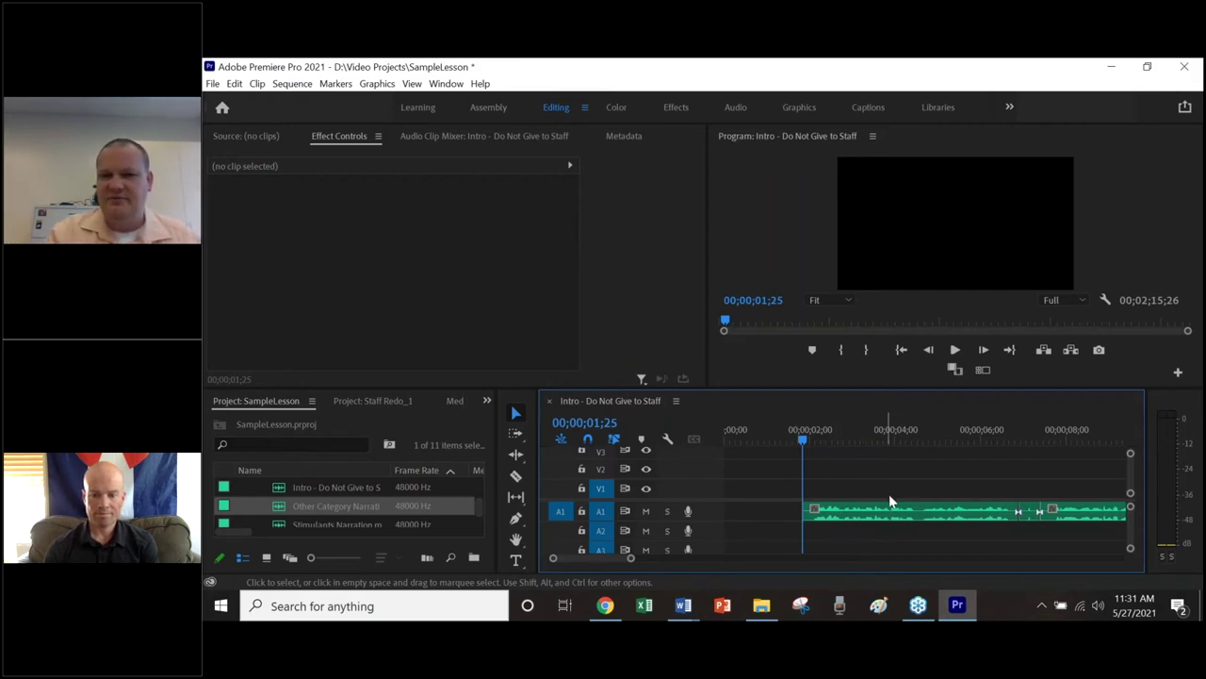
pyautogui.click(1032, 512)
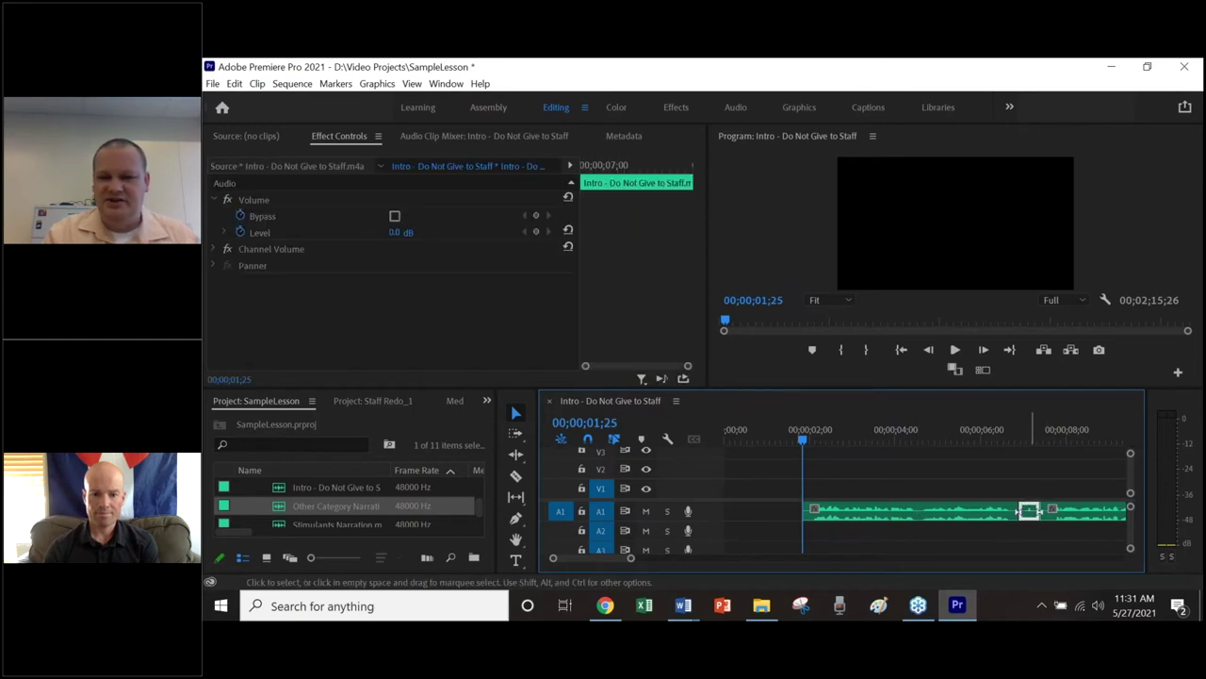
pyautogui.press('Delete')
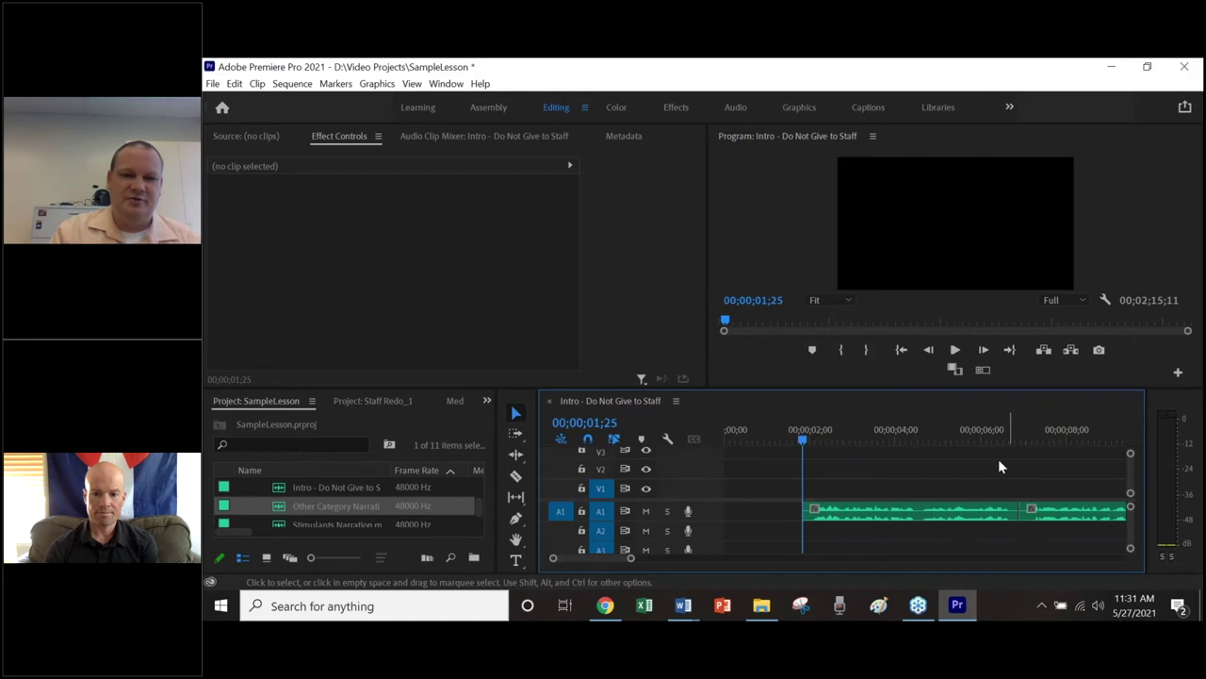
pyautogui.click(770, 508)
pyautogui.press('Delete')
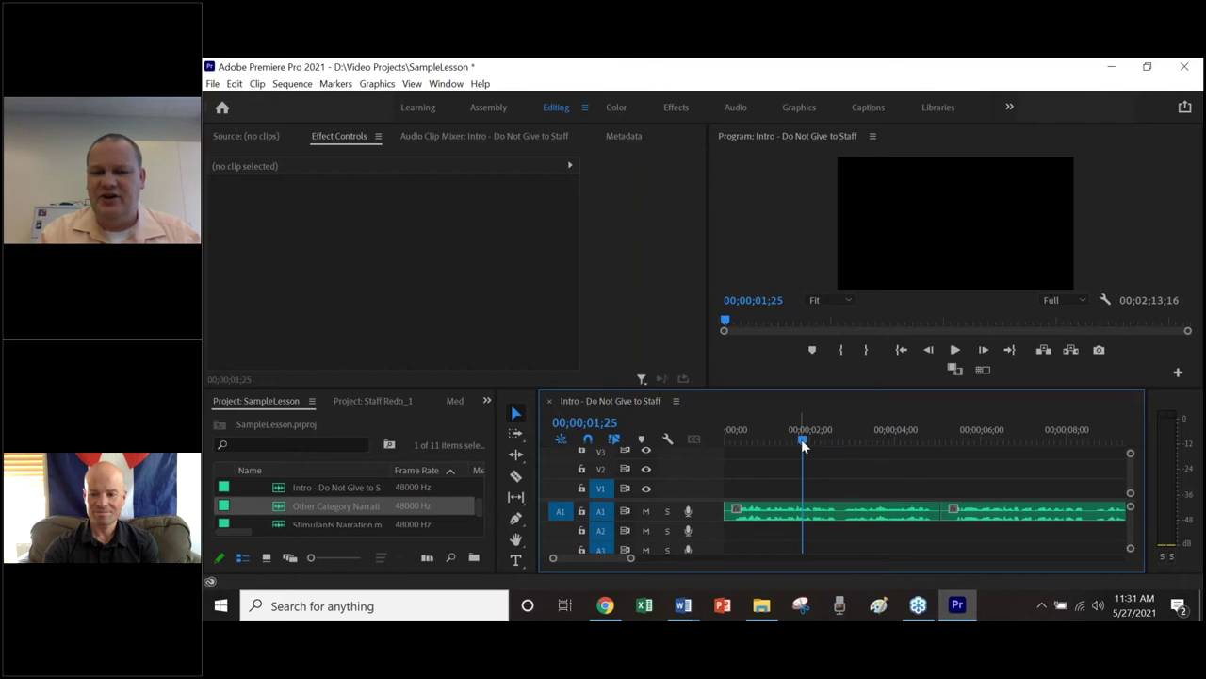
# - Play the Depressants narration from 00;00;44;17 to locate the spoken section that needs correction
pyautogui.moveTo(802, 443); pyautogui.dragTo(1092, 449)
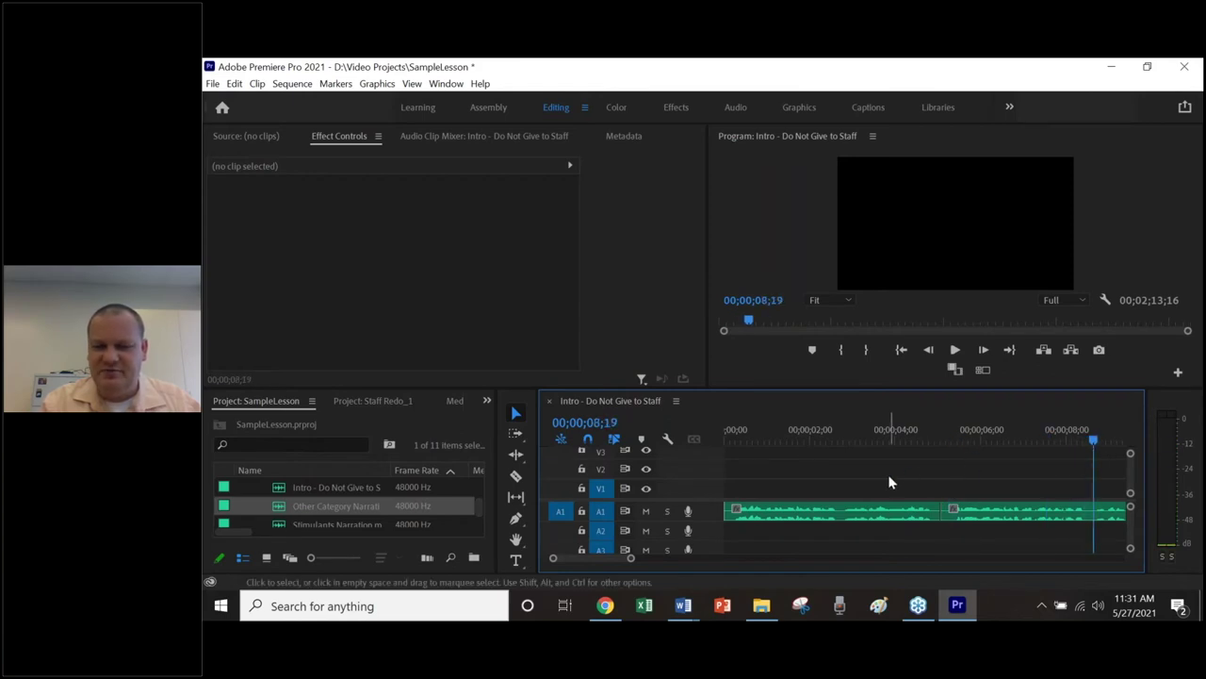
pyautogui.press('\\')
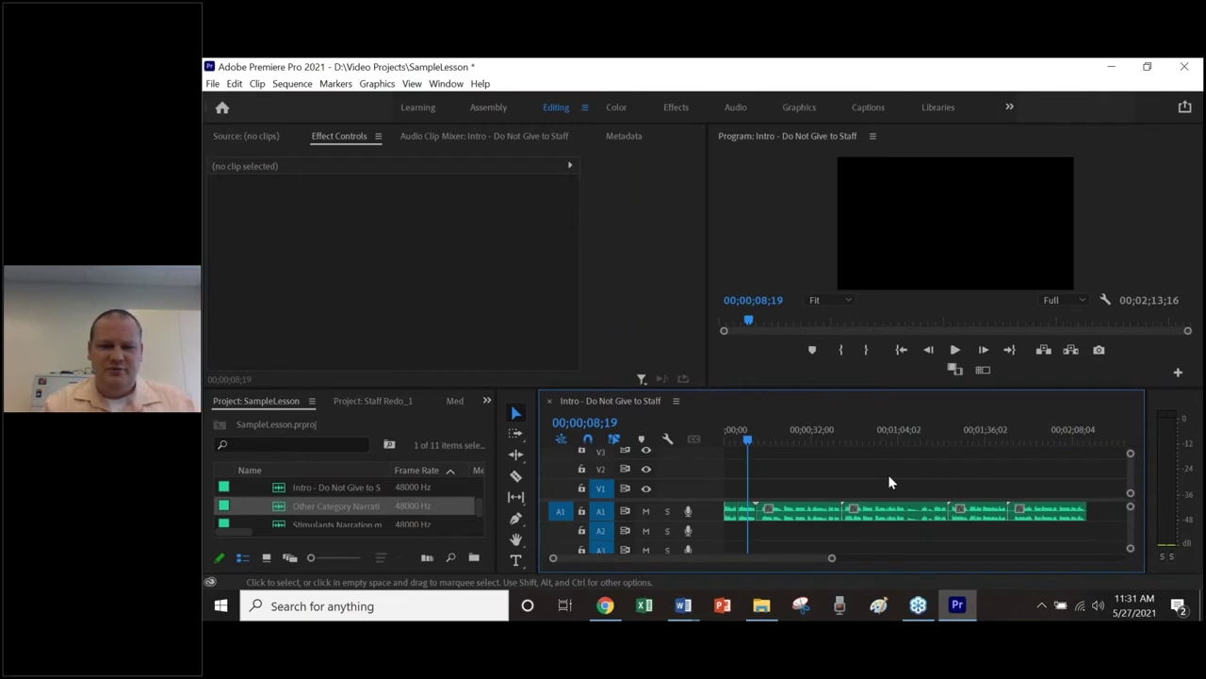
pyautogui.moveTo(747, 439); pyautogui.dragTo(845, 447)
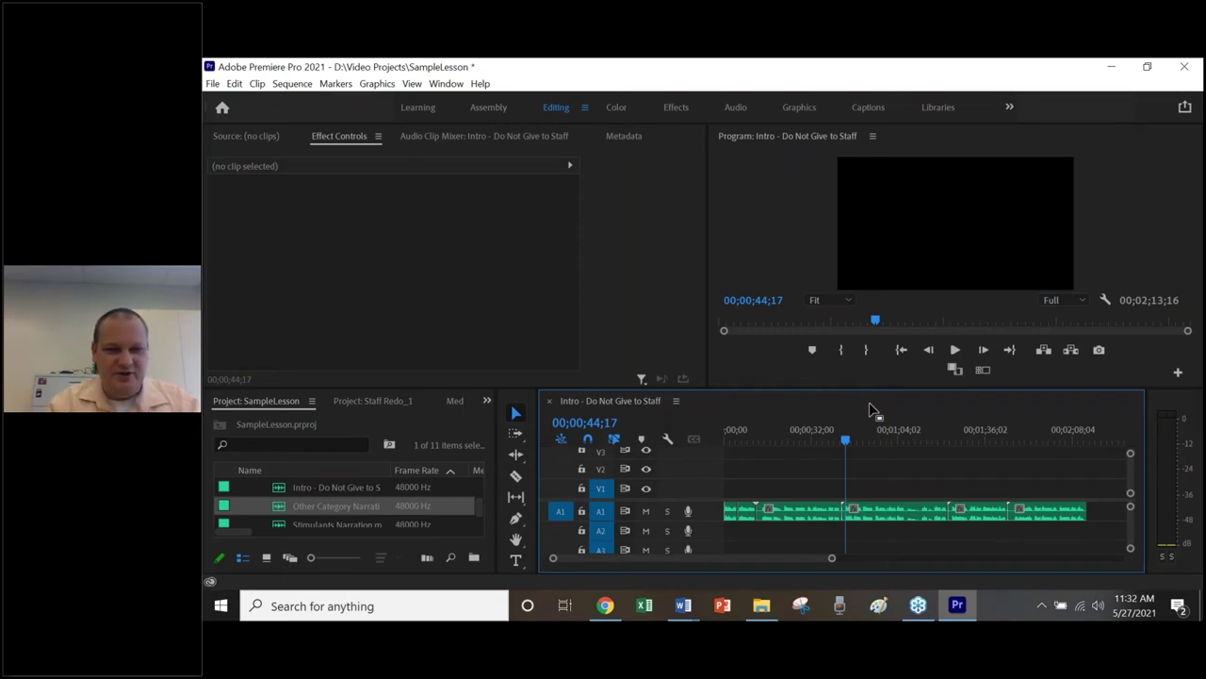
pyautogui.press('space')
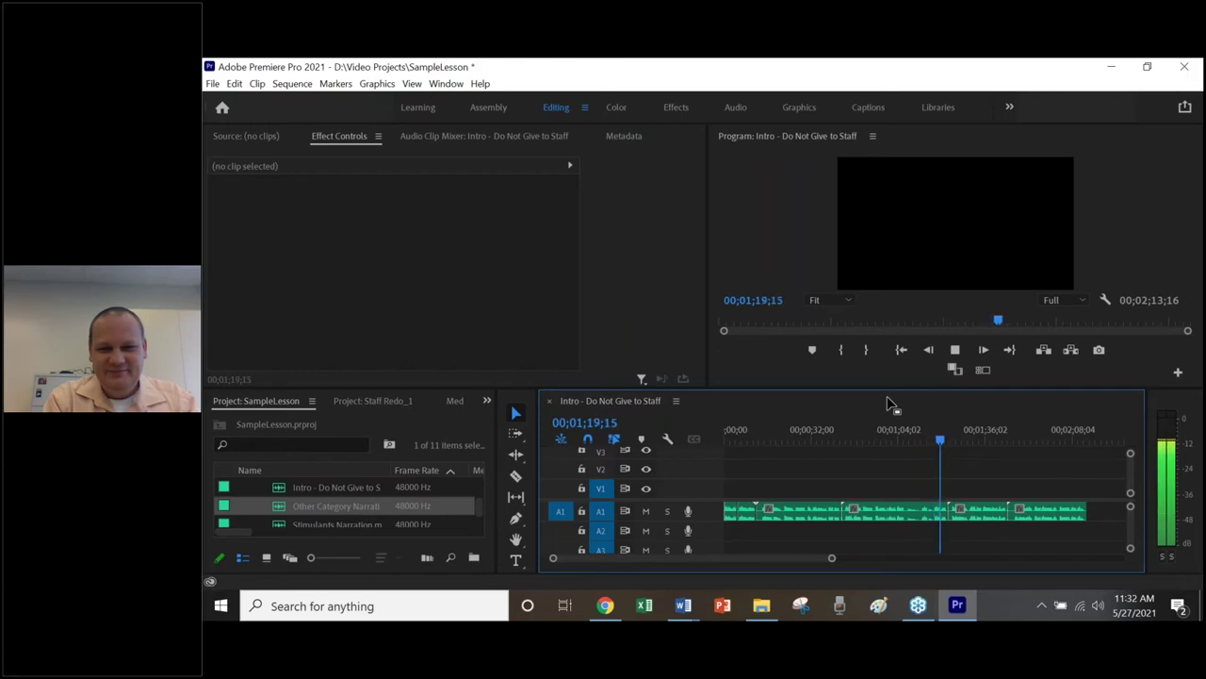
pyautogui.press('space')
pyautogui.press('=')
pyautogui.press('=')
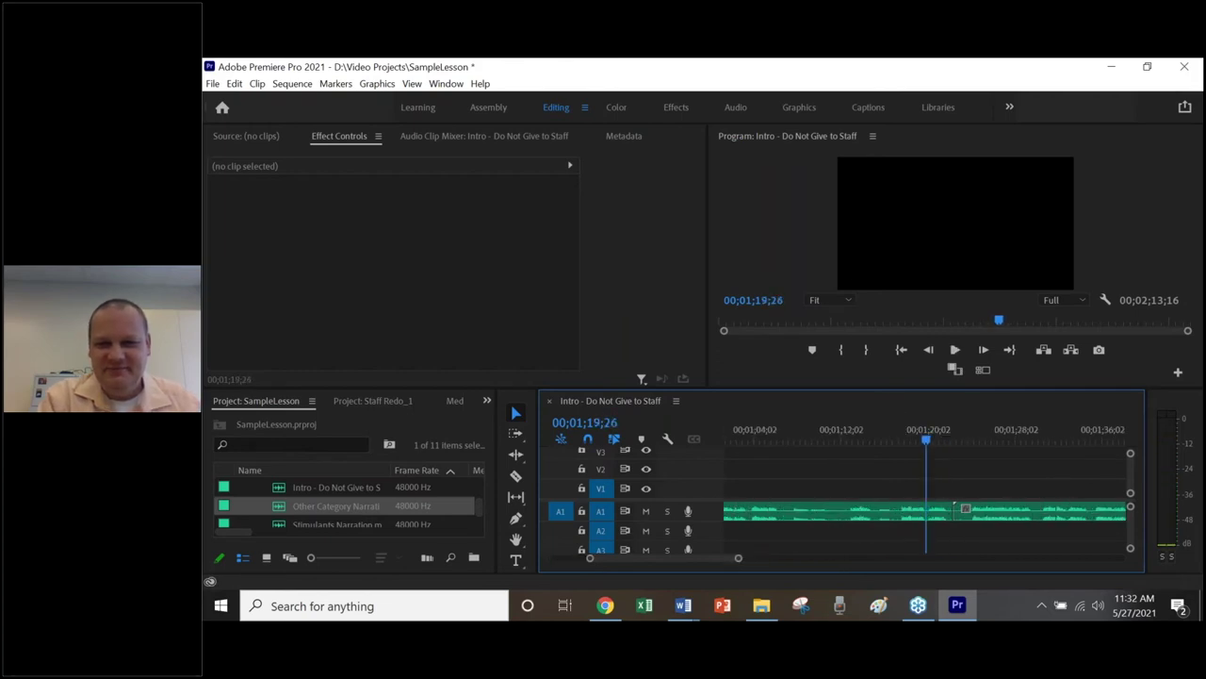
pyautogui.press('-')
pyautogui.press('-')
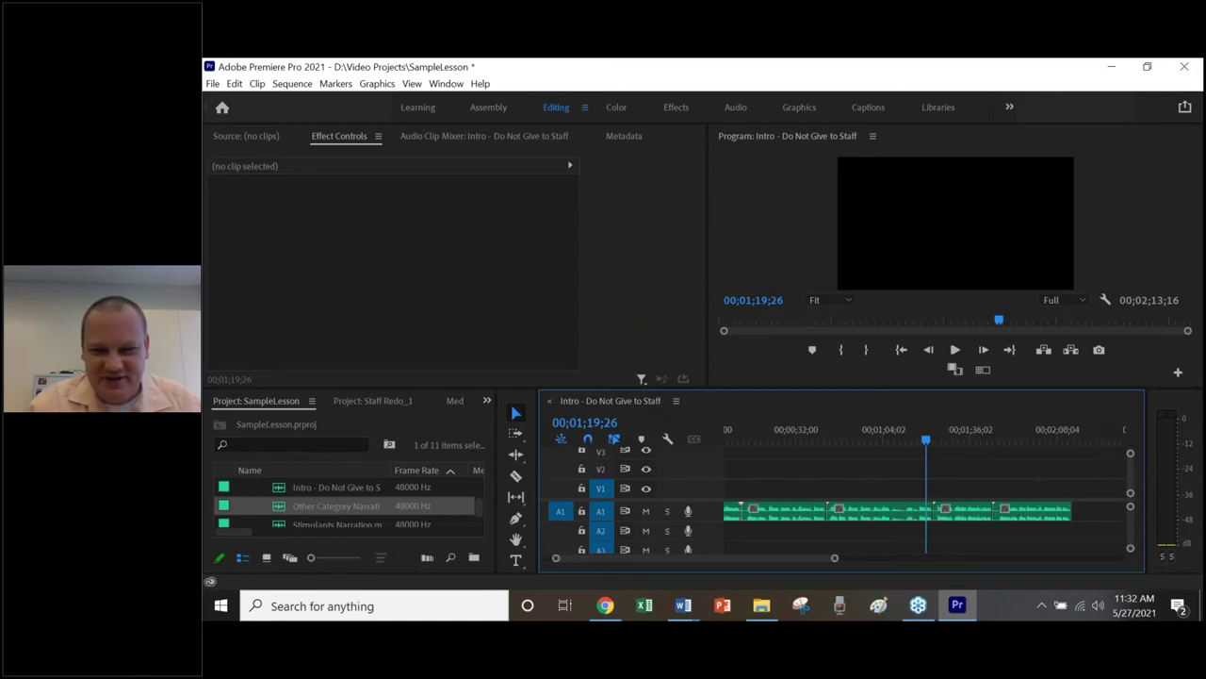
# - Split the Depressants narration at 00;01;06;28, before the faulty spoken section, using the Razor tool
pyautogui.moveTo(926, 440); pyautogui.dragTo(893, 449)
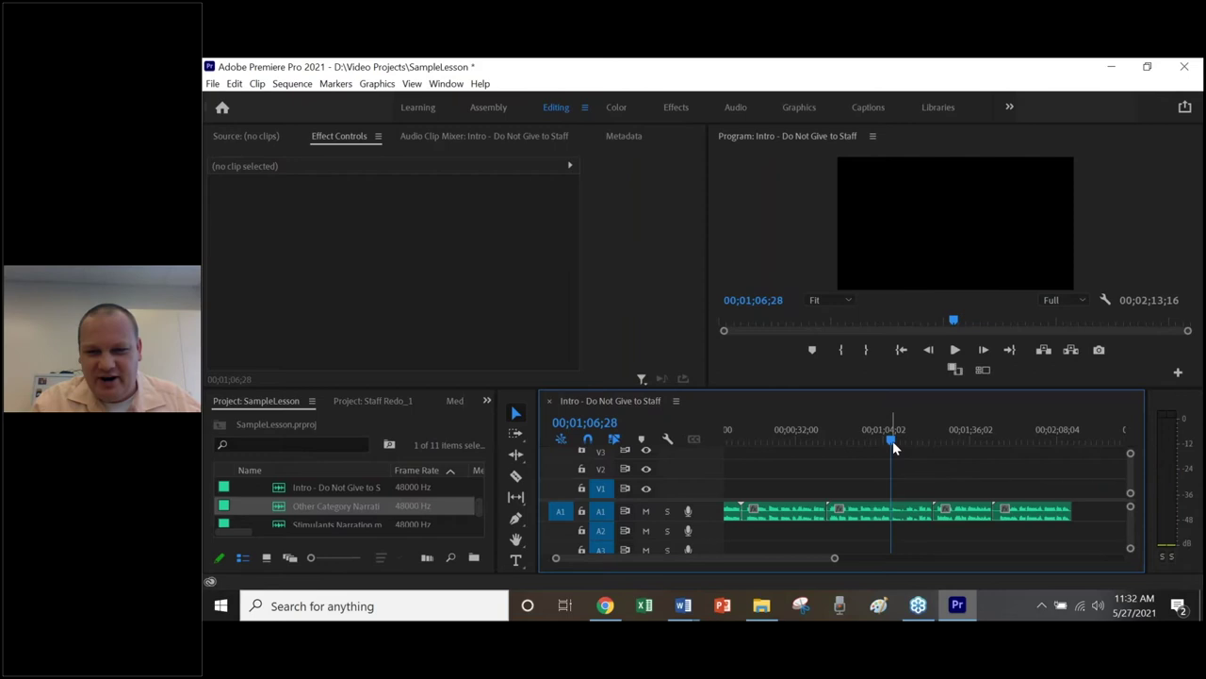
pyautogui.press('=')
pyautogui.press('=')
pyautogui.press('=')
pyautogui.press('=')
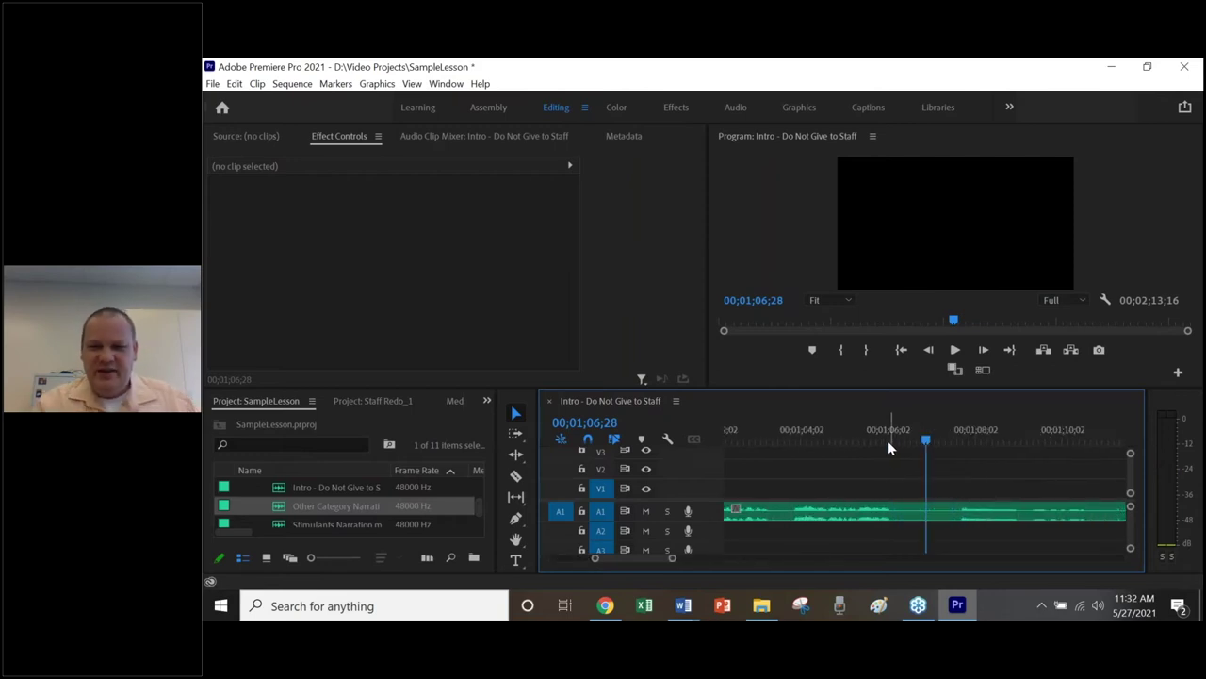
pyautogui.click(516, 477)
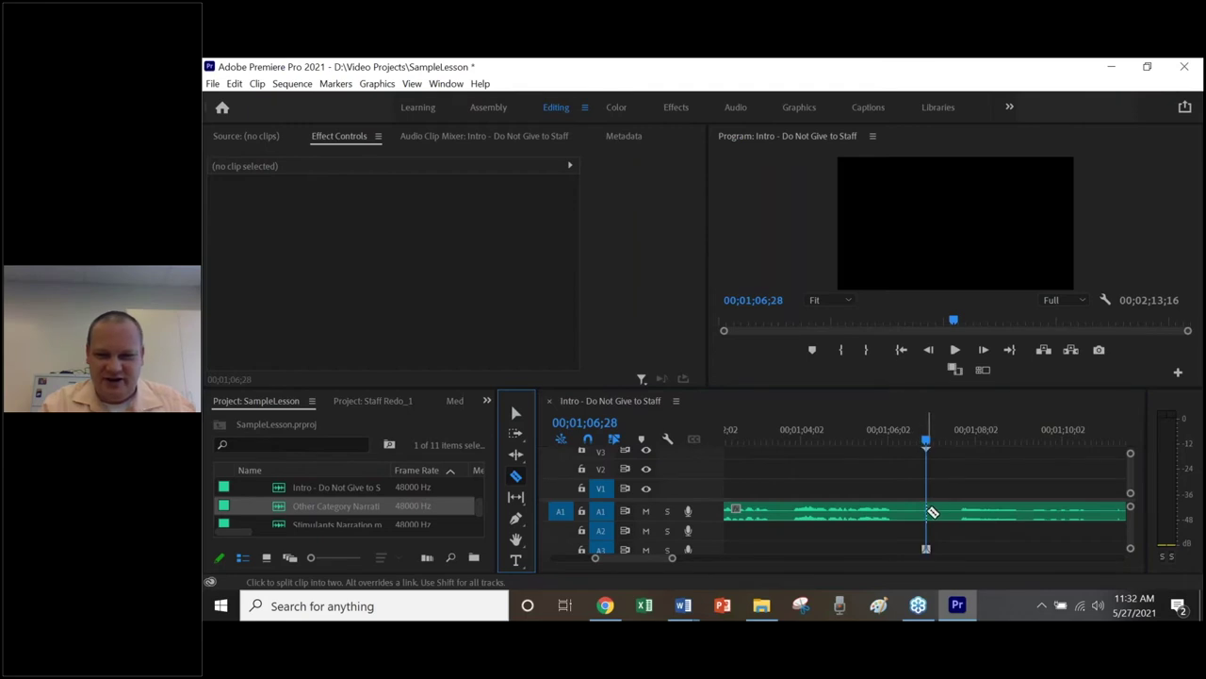
pyautogui.click(928, 508)
# - Listen for the end of the faulty section and split the Depressants narration there at 00;01;17;08
pyautogui.press('-')
pyautogui.press('-')
pyautogui.press('-')
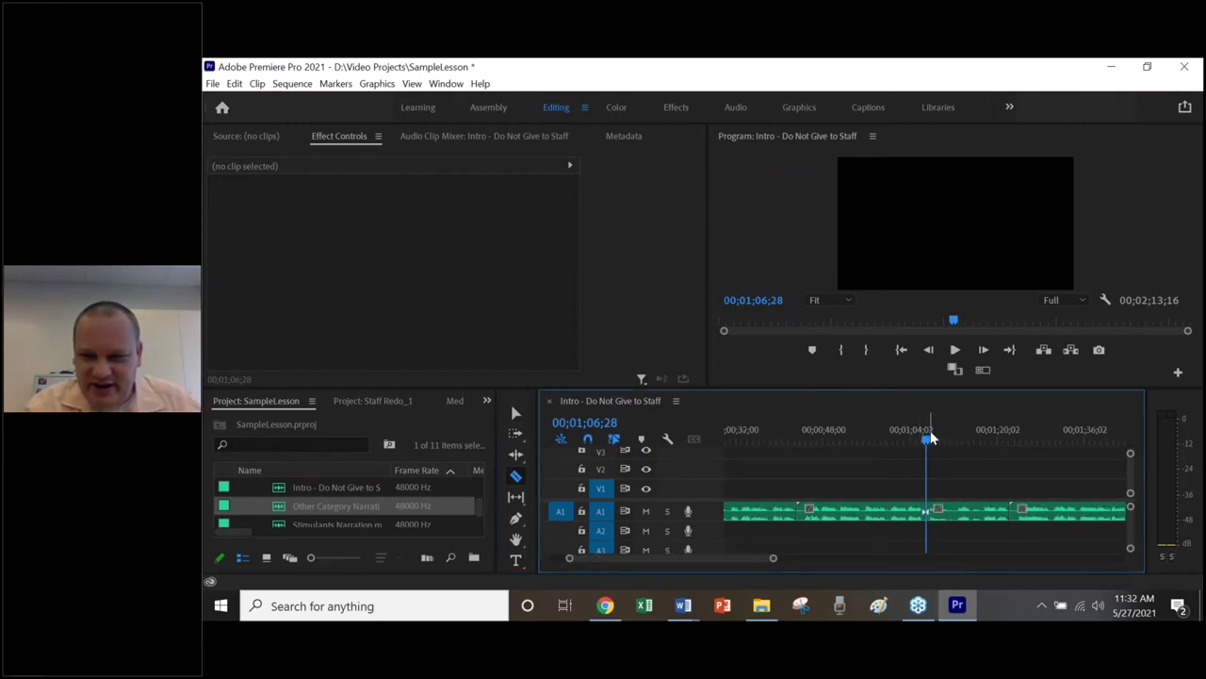
pyautogui.moveTo(928, 444); pyautogui.dragTo(958, 446)
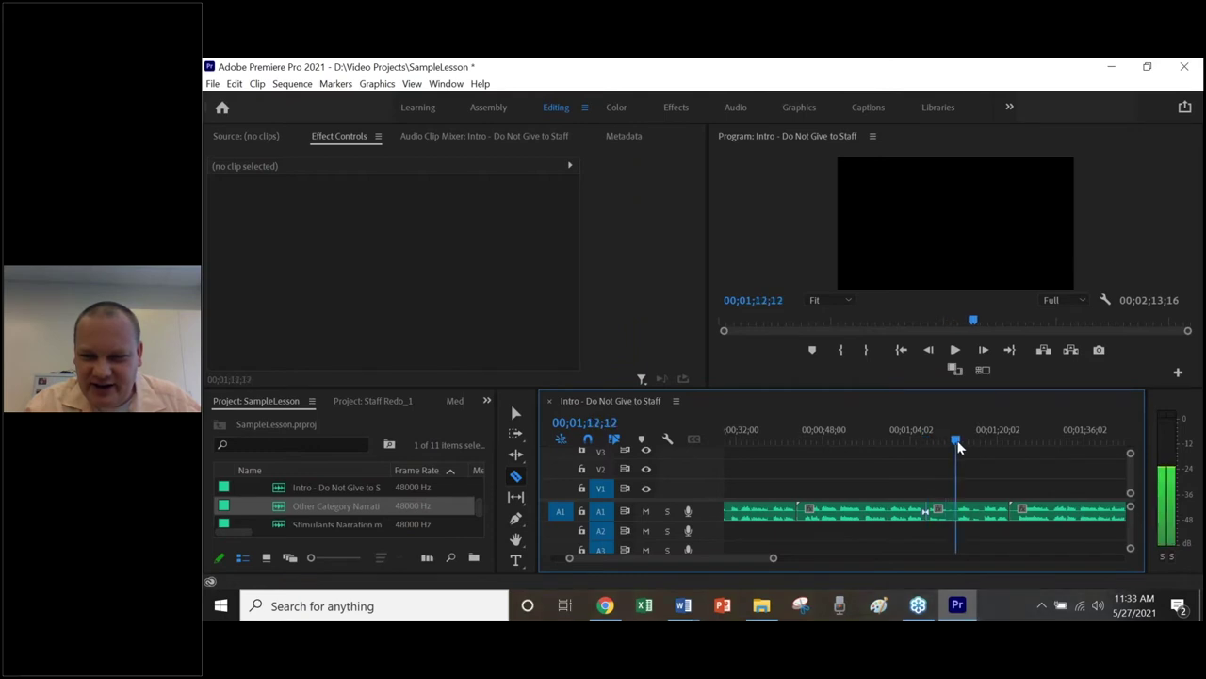
pyautogui.press('space')
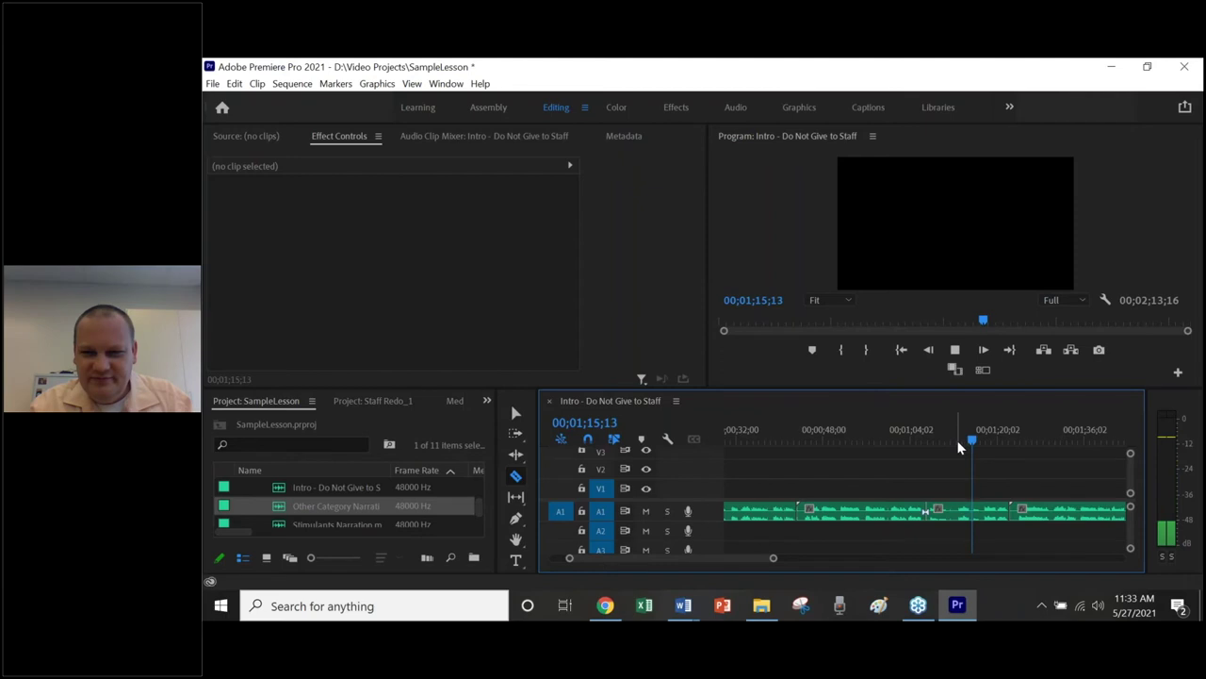
pyautogui.press('space')
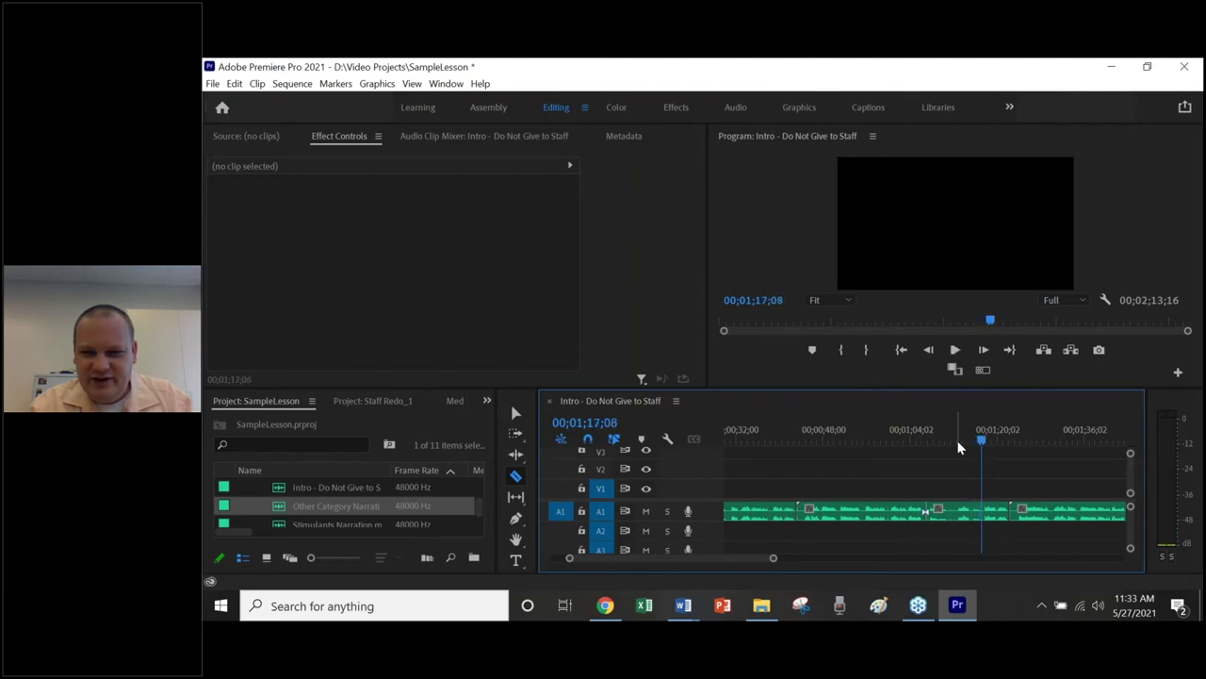
pyautogui.press('=')
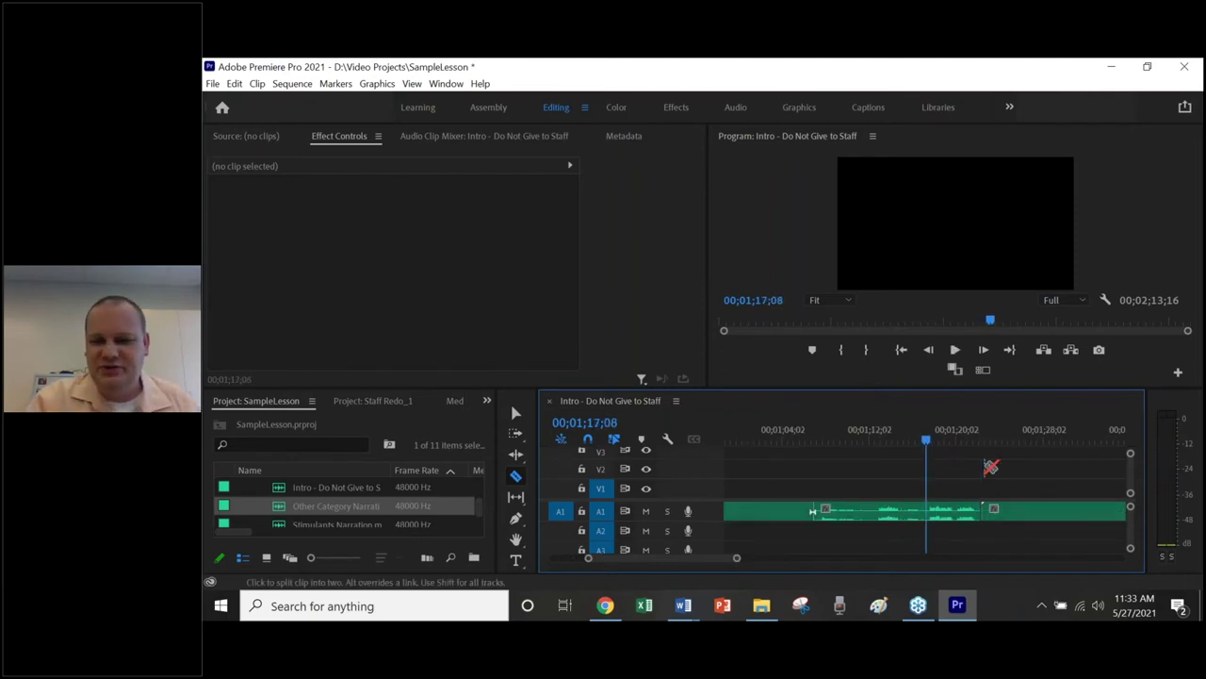
pyautogui.press('=')
pyautogui.click(928, 512)
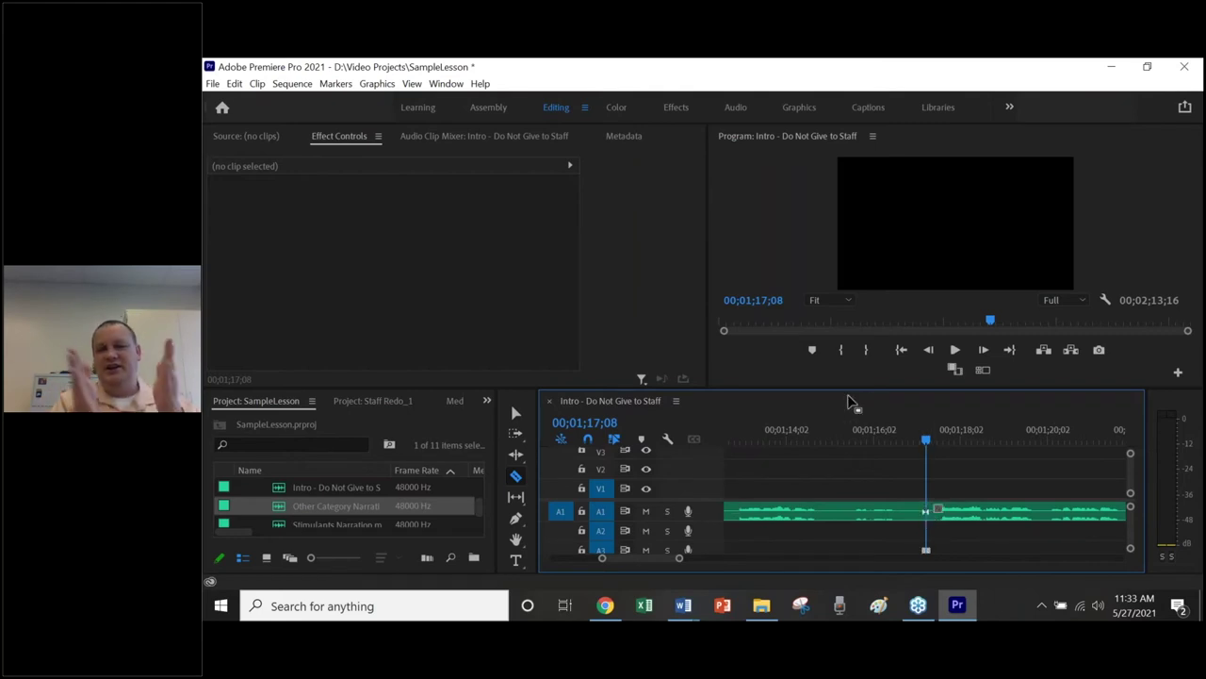
# - Delete the faulty Depressants segment between the two cuts and close the gap it leaves on track A1
pyautogui.click(516, 412)
pyautogui.click(815, 514)
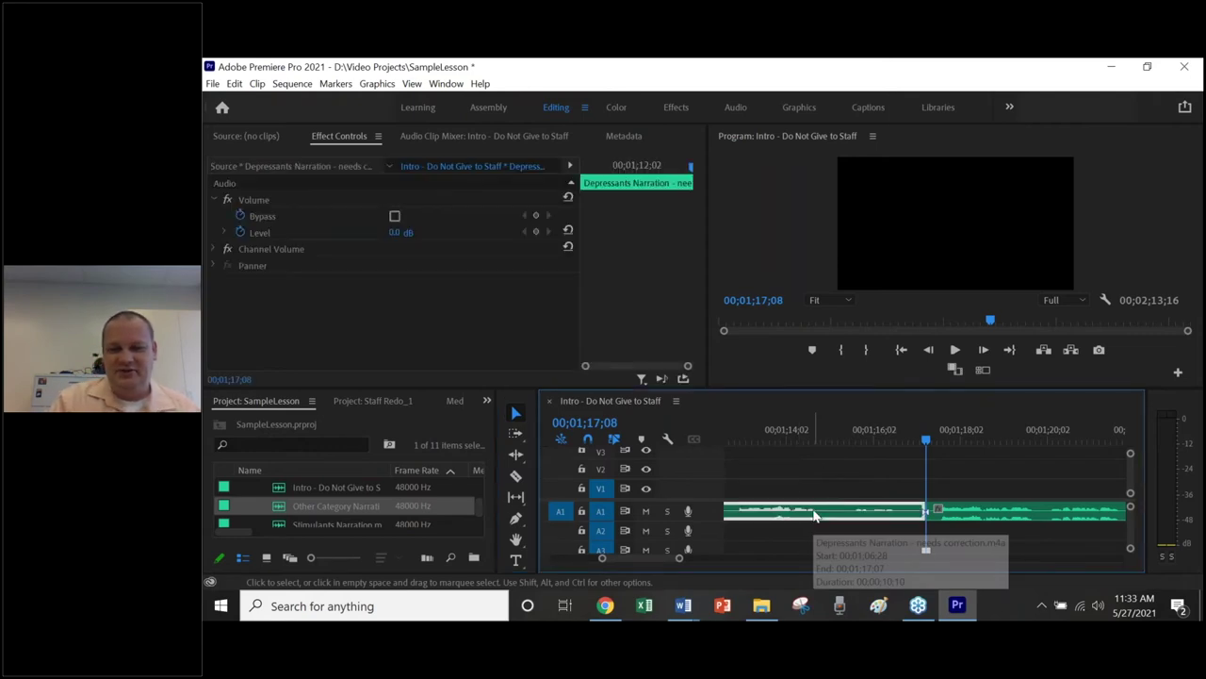
pyautogui.press('Delete')
pyautogui.click(816, 514)
pyautogui.press('Delete')
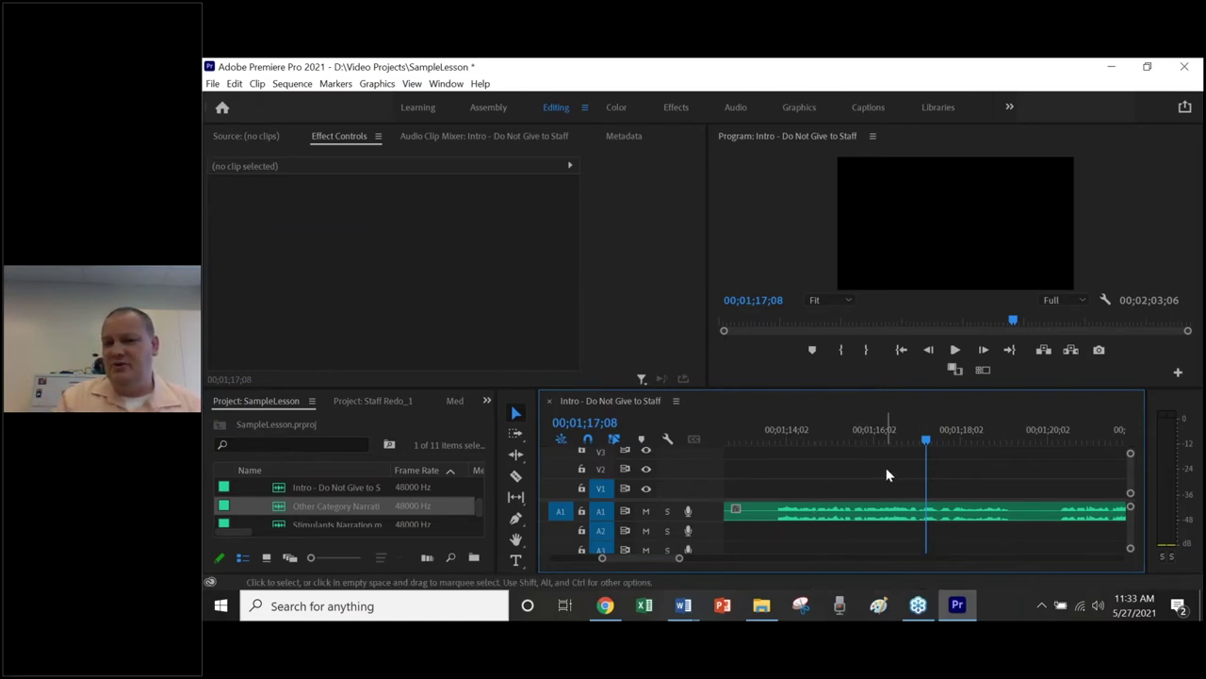
# - Return the playhead to the start of the sequence at 00;00;00;00 with the whole narration track in view
pyautogui.press('-')
pyautogui.press('-')
pyautogui.press('-')
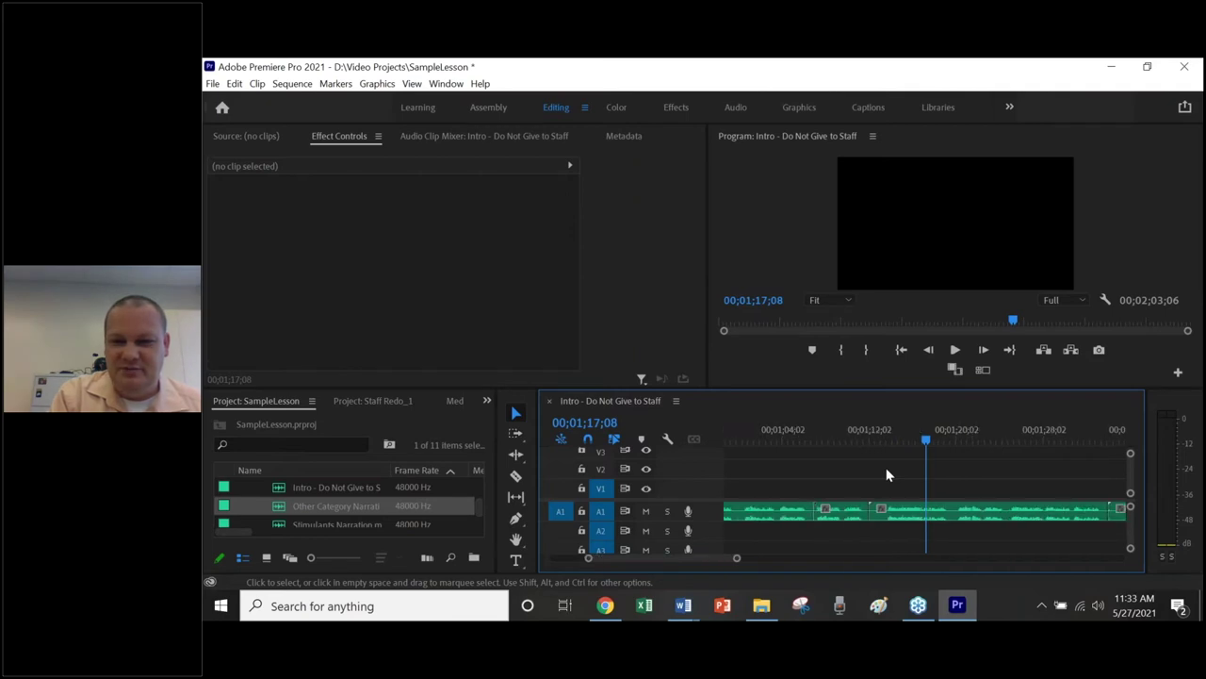
pyautogui.press('=')
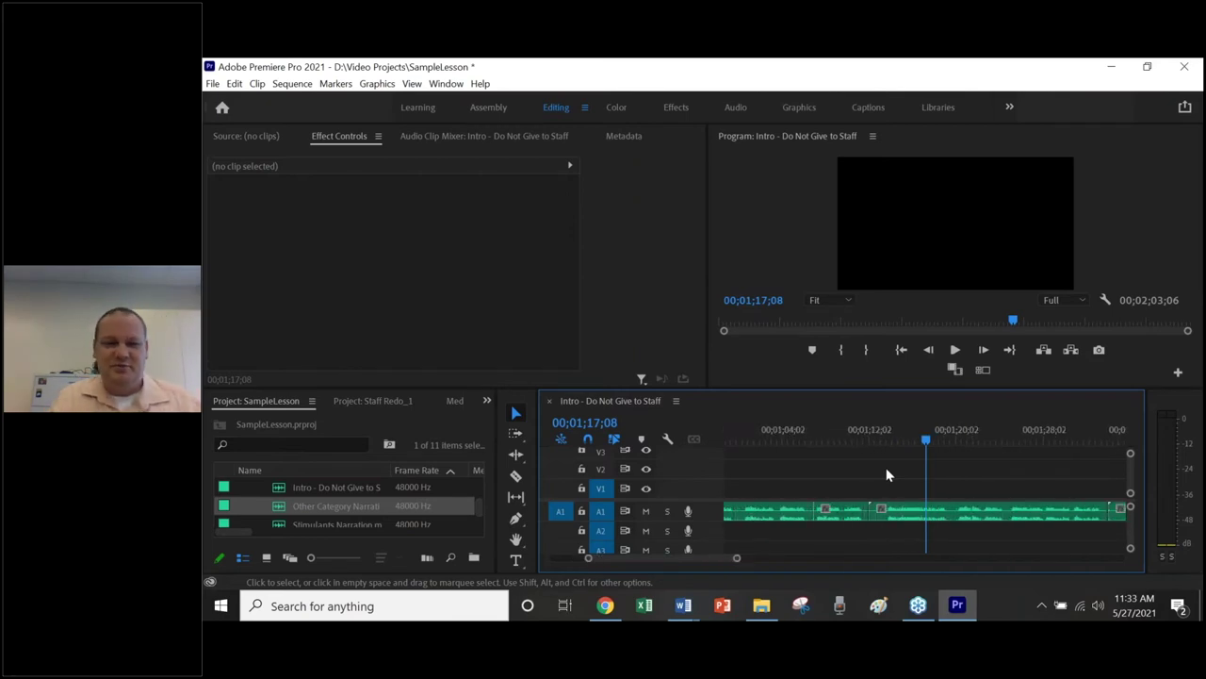
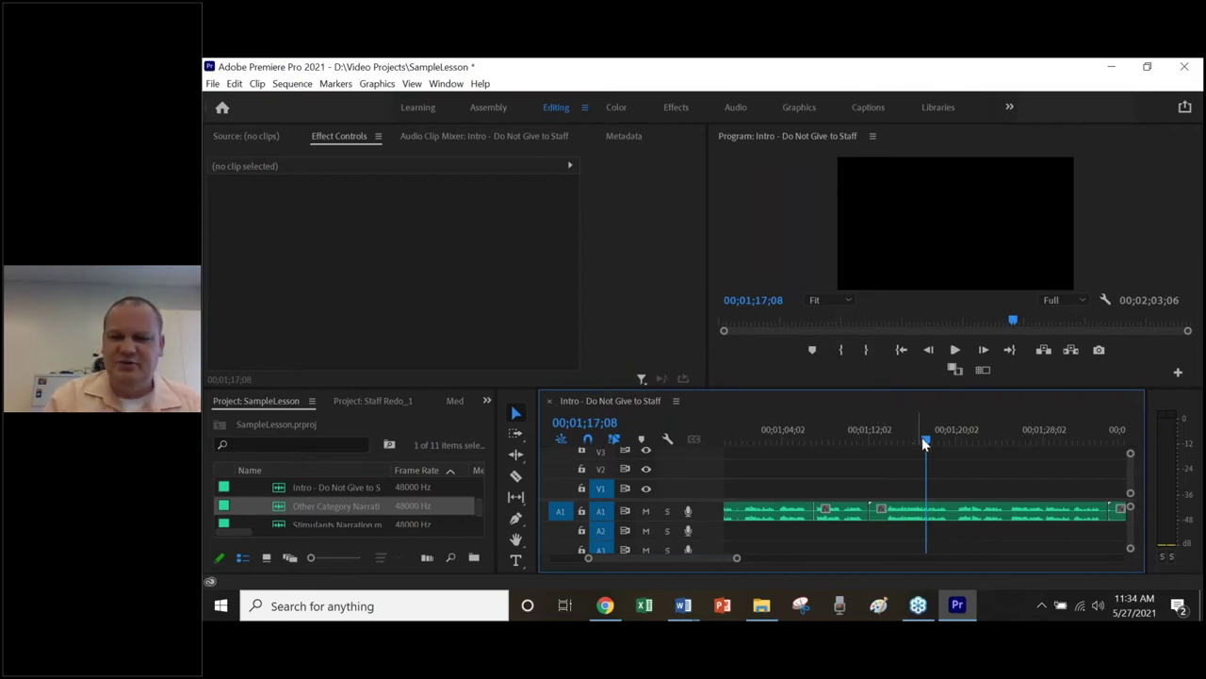
pyautogui.press('-')
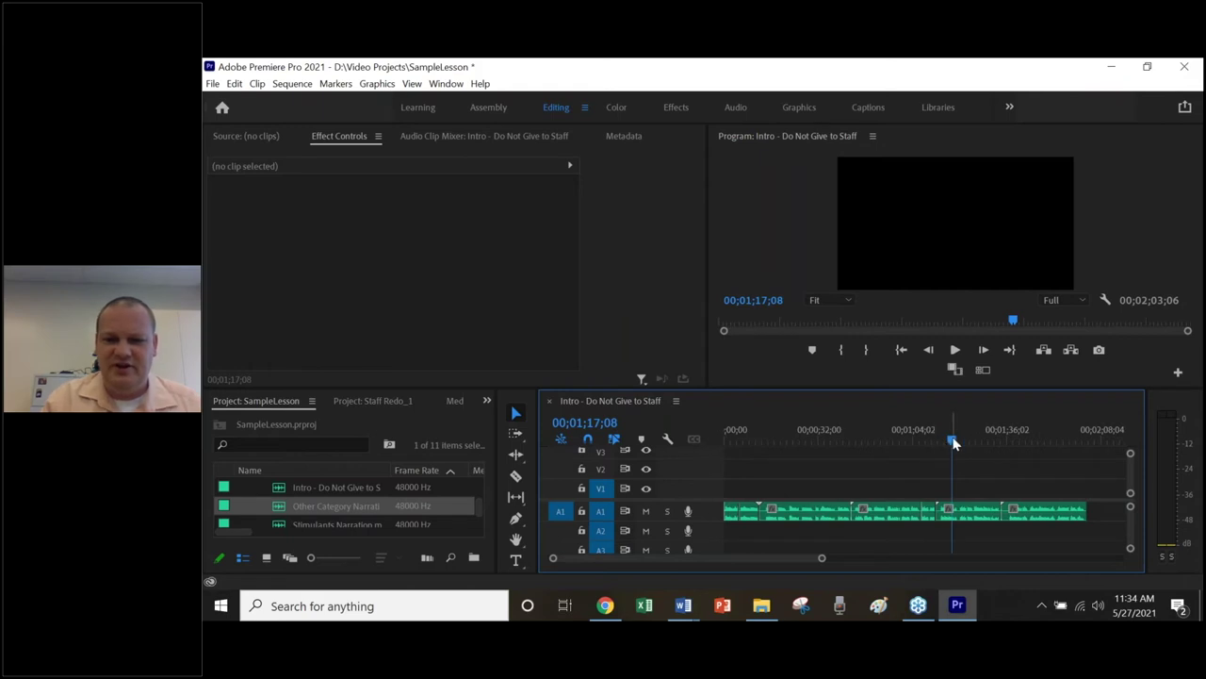
pyautogui.moveTo(952, 441); pyautogui.dragTo(686, 446)
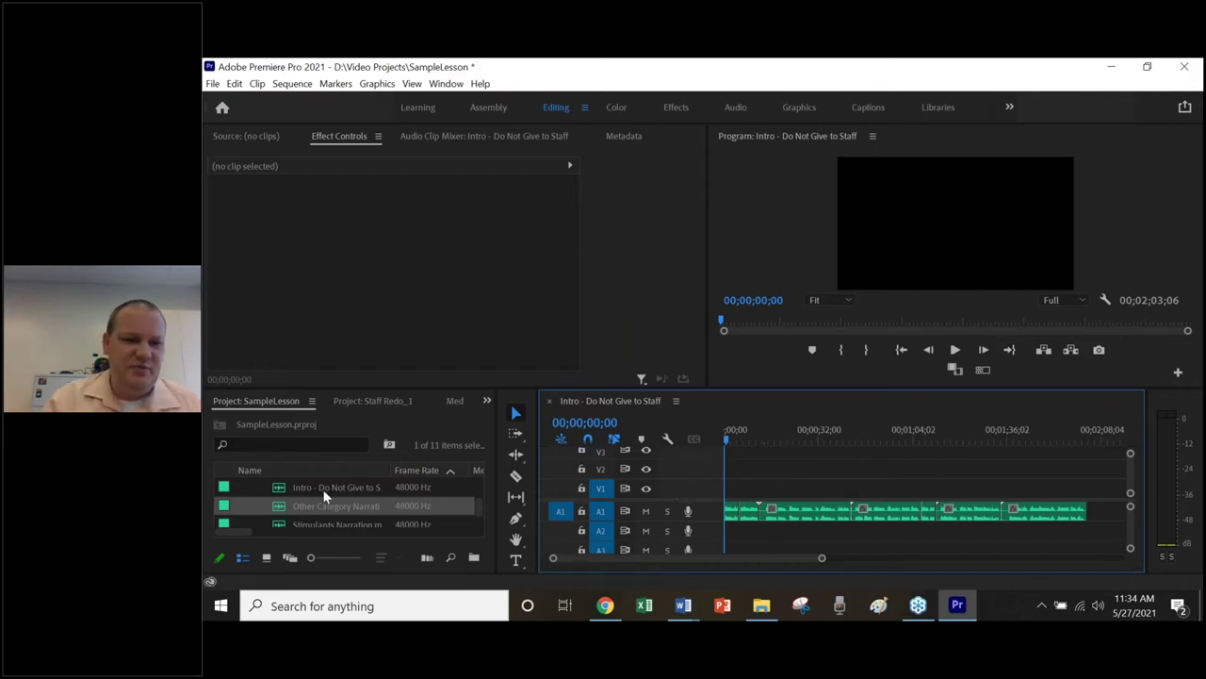
# - Collapse the Audio bin in the project, and switch to File Explorer's Staff Lesson - APP Basics folder
pyautogui.scroll(2, 316, 496)
pyautogui.scroll(3, 315, 498)
pyautogui.click(243, 486)
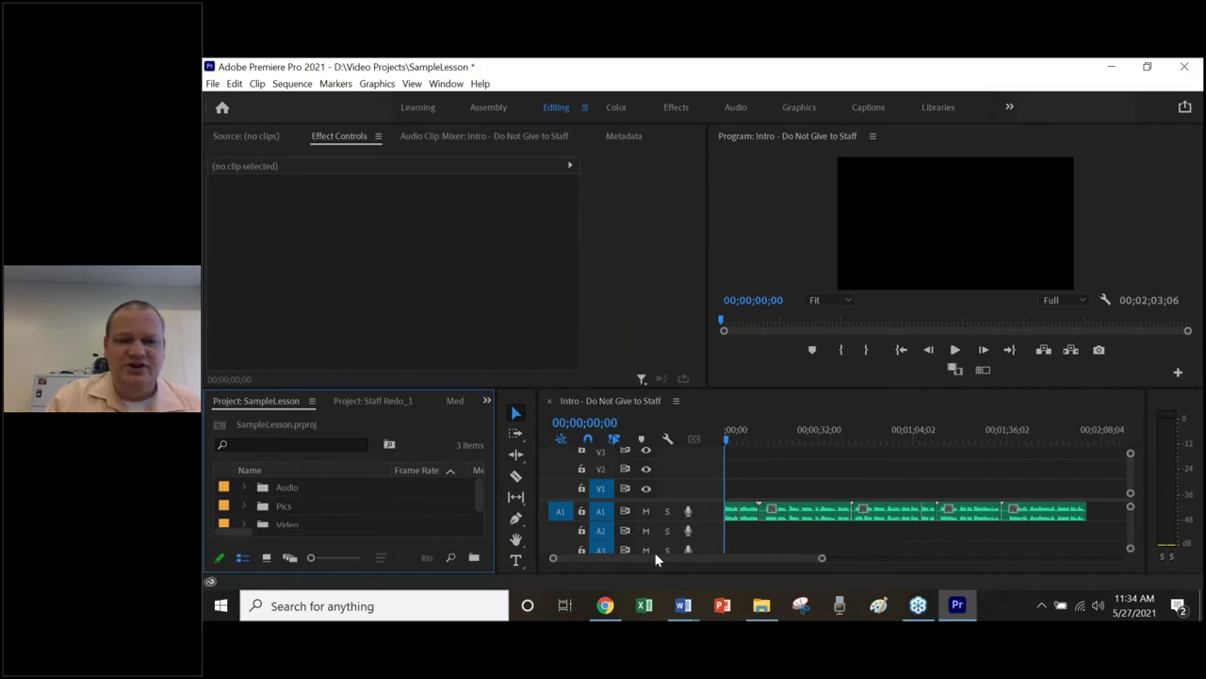
pyautogui.click(765, 606)
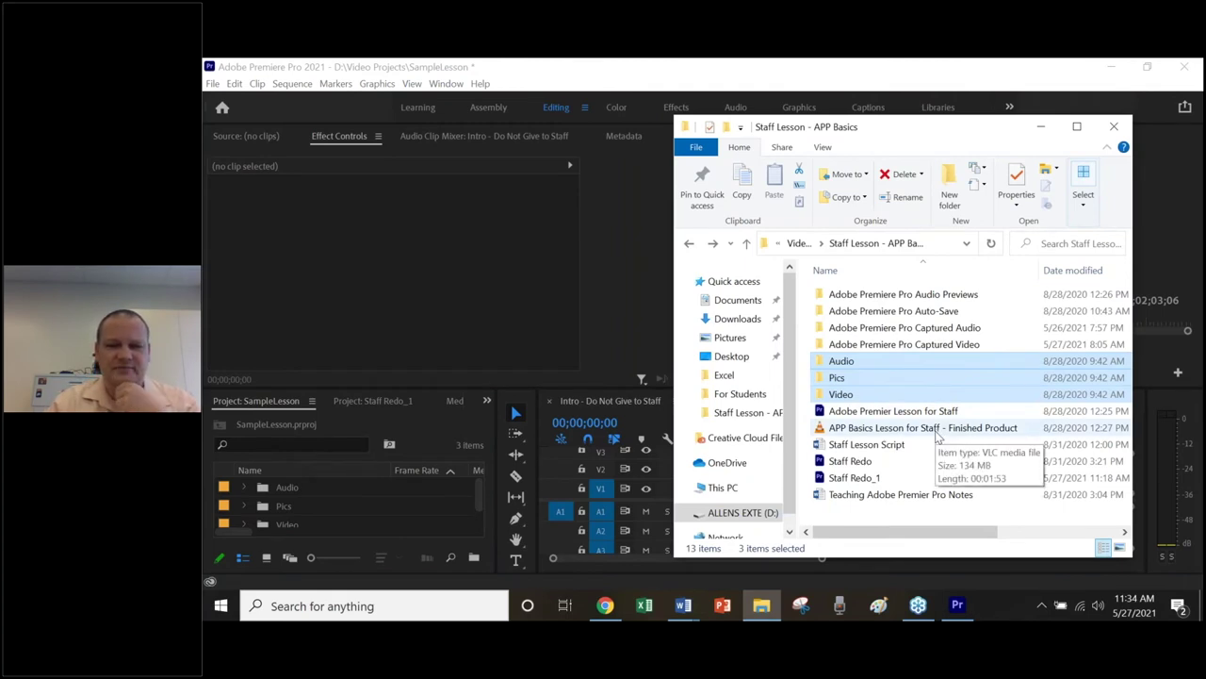
# - Open APP Basics Lesson for Staff - Finished Product in VLC and pause it on the opening title screen for reference
pyautogui.doubleClick(936, 431)
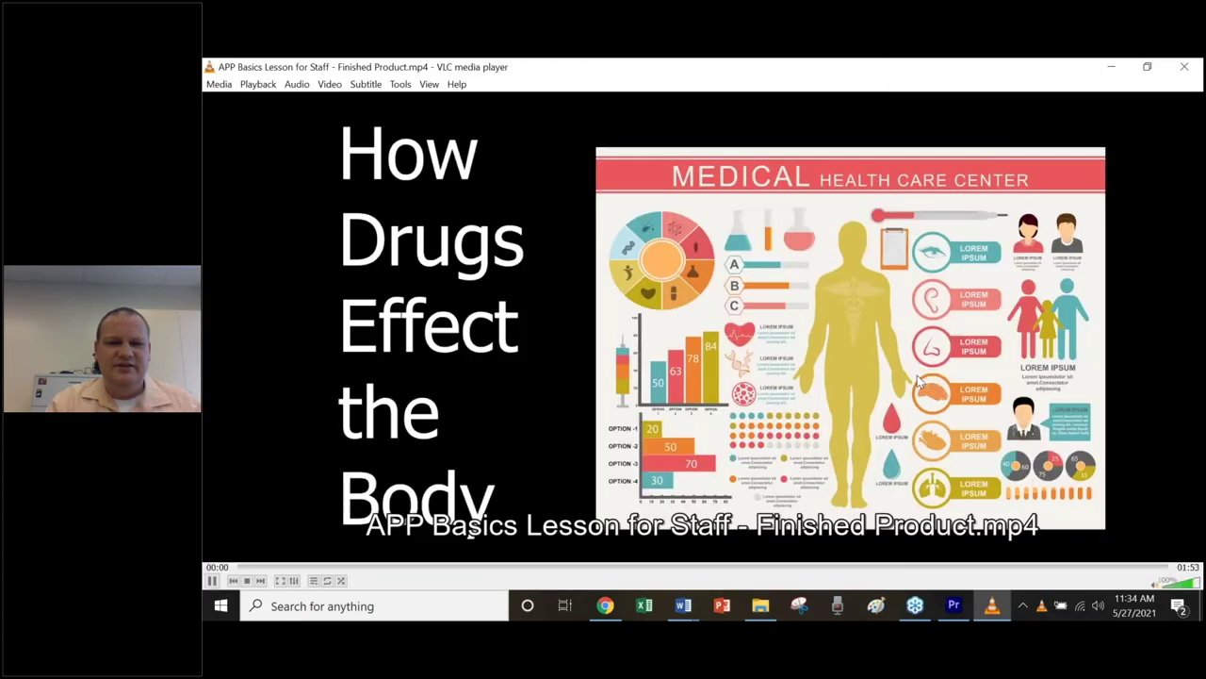
pyautogui.click(212, 581)
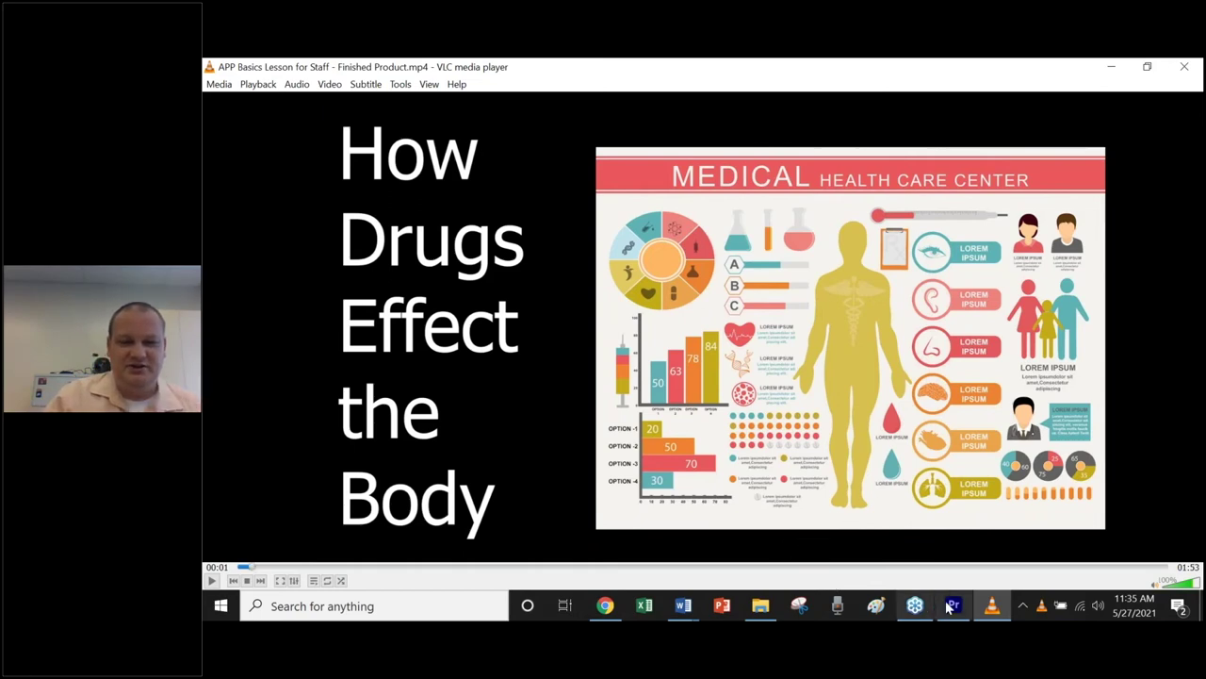
pyautogui.moveTo(948, 604)
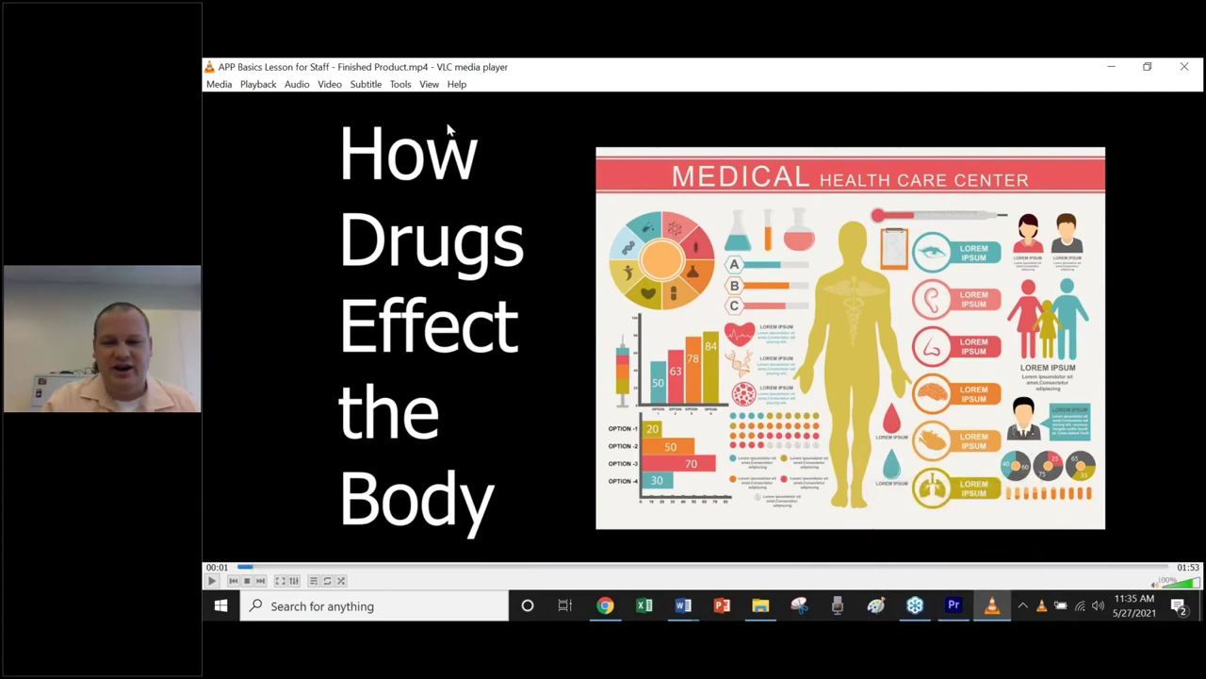
# - Switch to Premiere Pro and place body health for intro.jpg from the Pics bin at the start of track V1
pyautogui.click(955, 605)
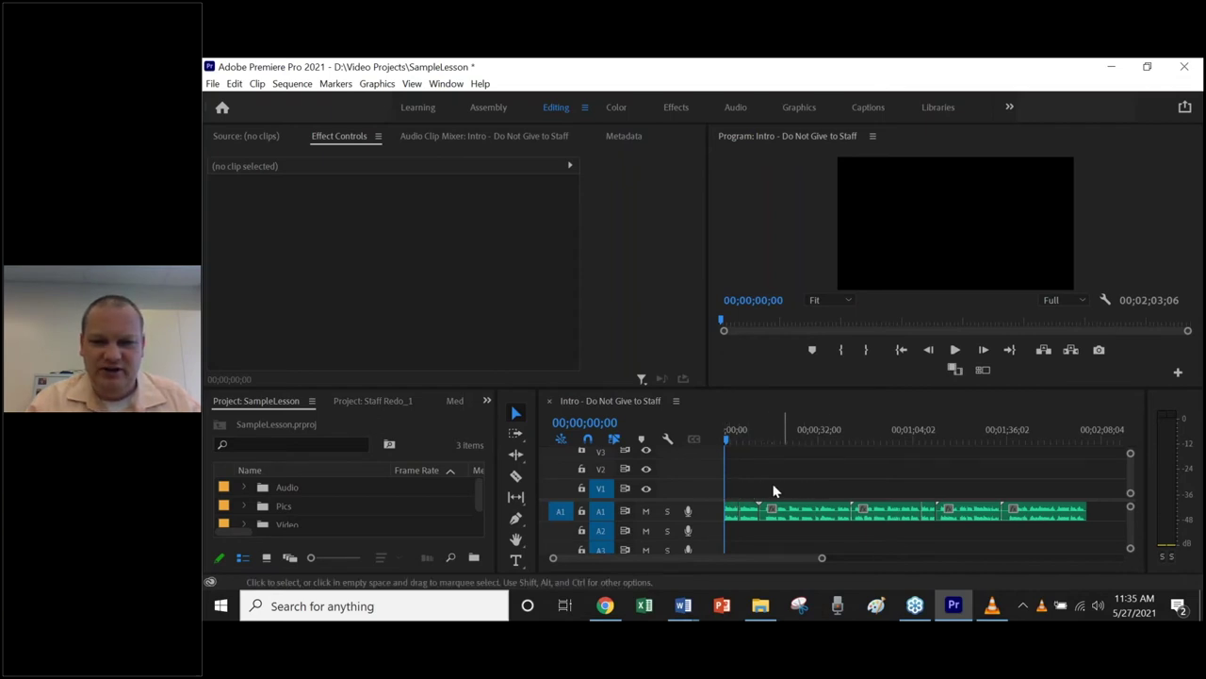
pyautogui.click(242, 506)
pyautogui.scroll(-1, 364, 497)
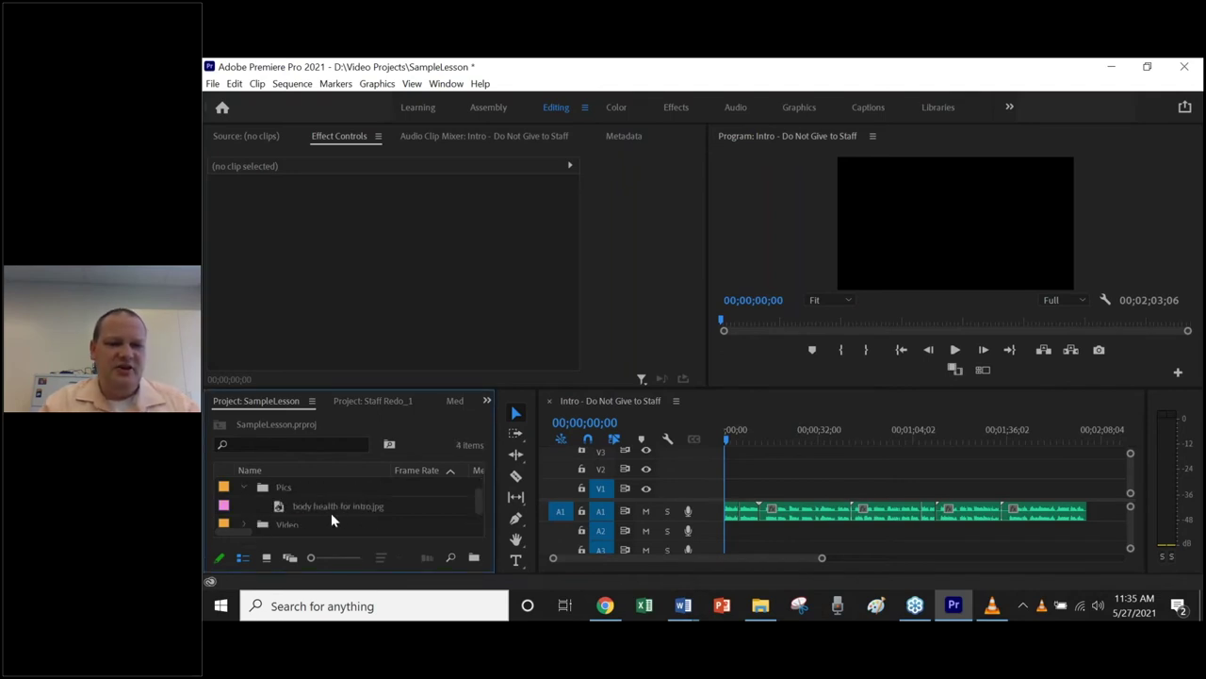
pyautogui.click(333, 509)
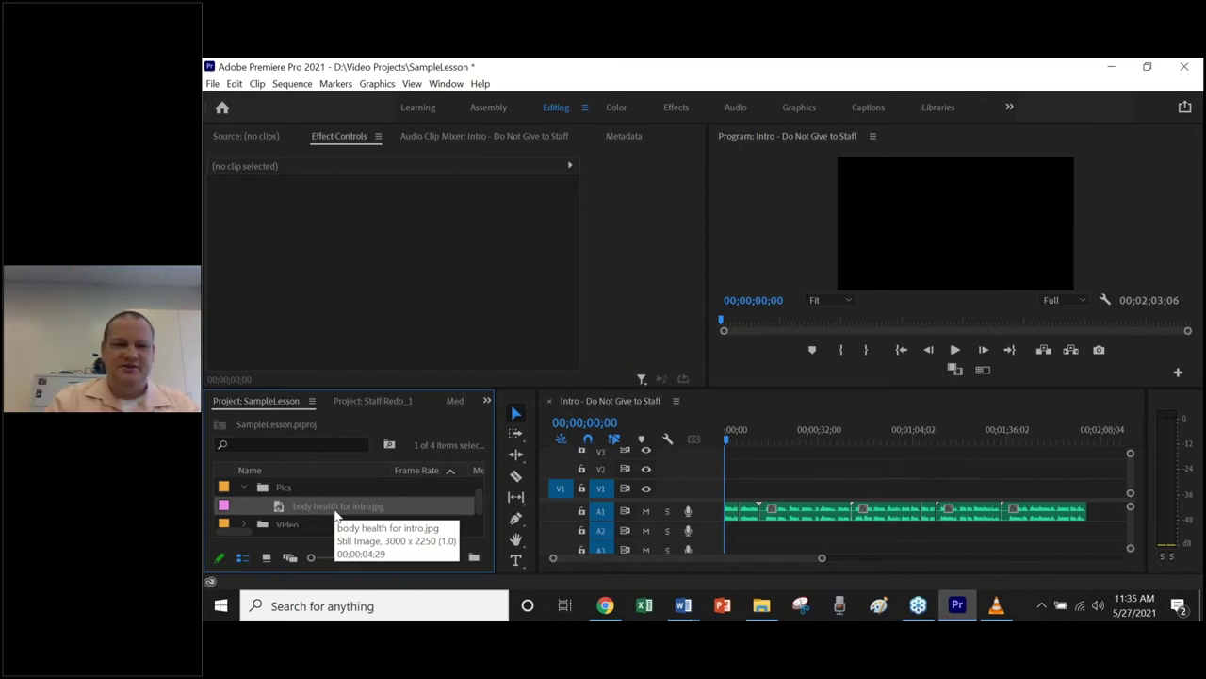
pyautogui.moveTo(333, 507)
pyautogui.mouseDown()
pyautogui.moveTo(782, 489)
pyautogui.moveTo(733, 490)
pyautogui.mouseUp()
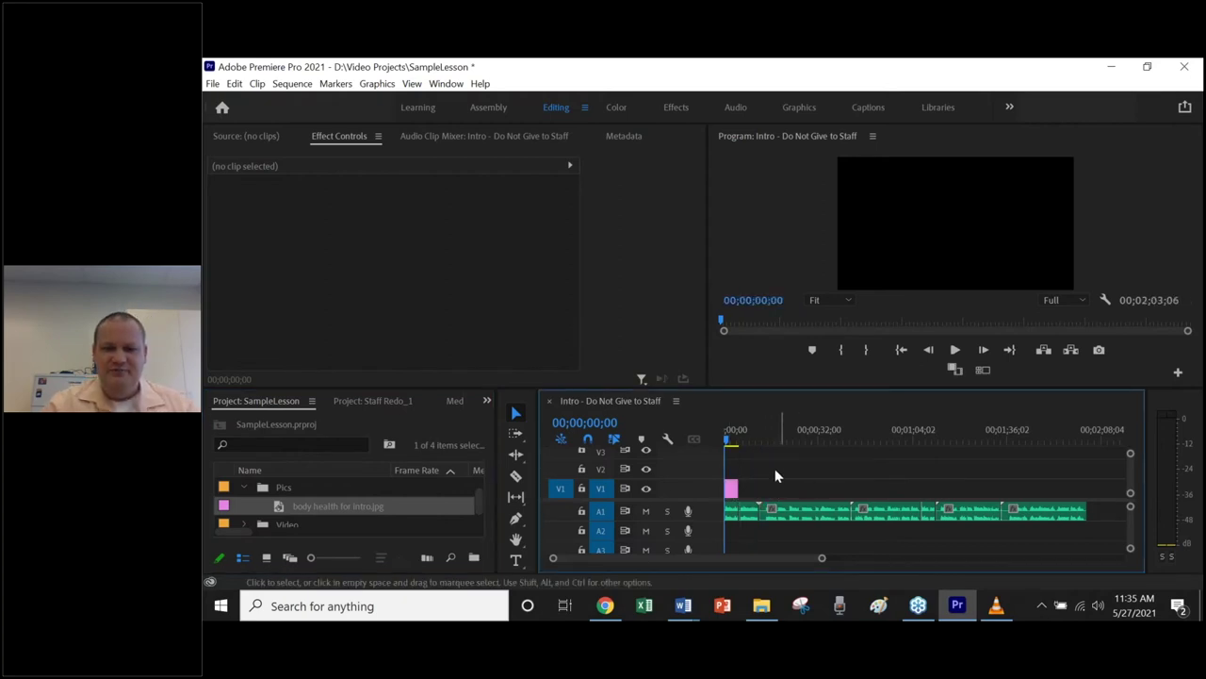
# - Play the sequence from its start and stop at 00;00;05;01 to preview the intro picture with the narration
pyautogui.click(730, 442)
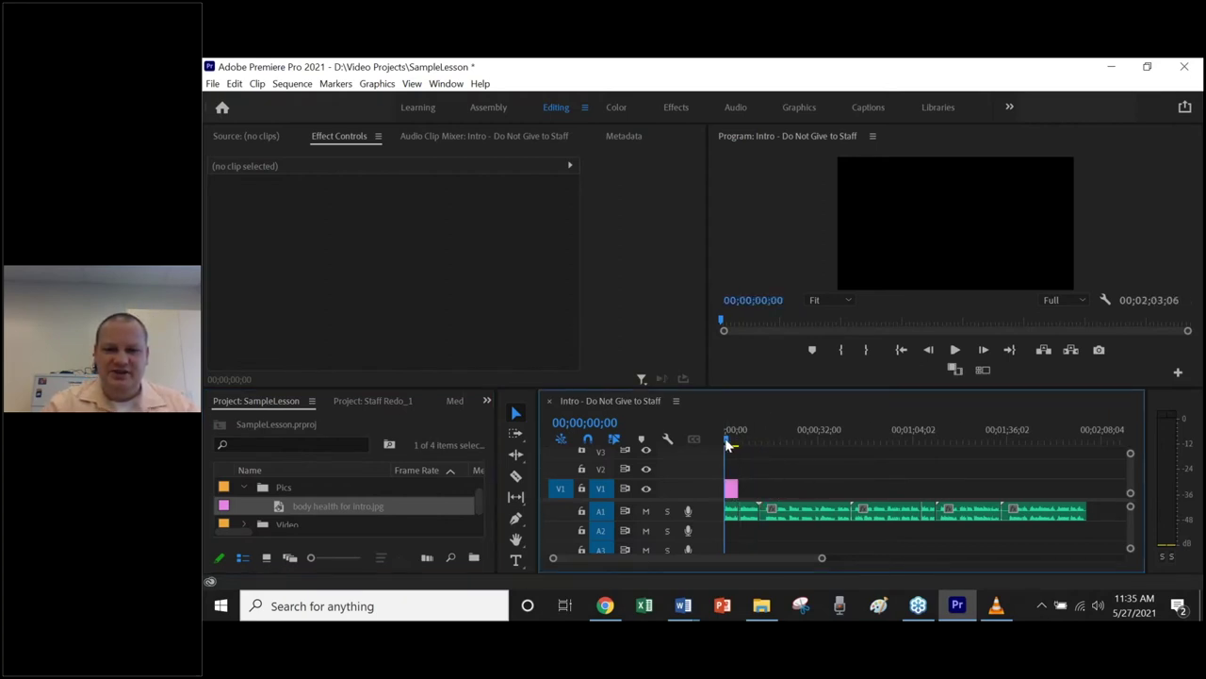
pyautogui.moveTo(733, 445); pyautogui.dragTo(724, 443)
pyautogui.click(954, 349)
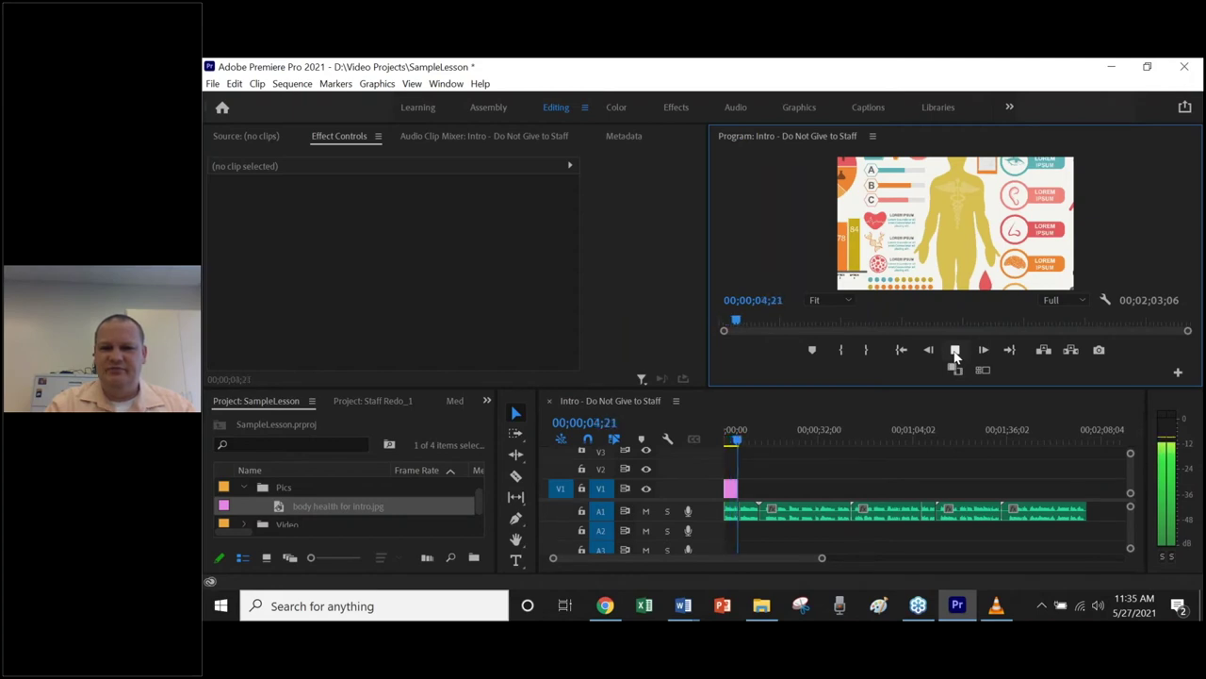
pyautogui.click(954, 350)
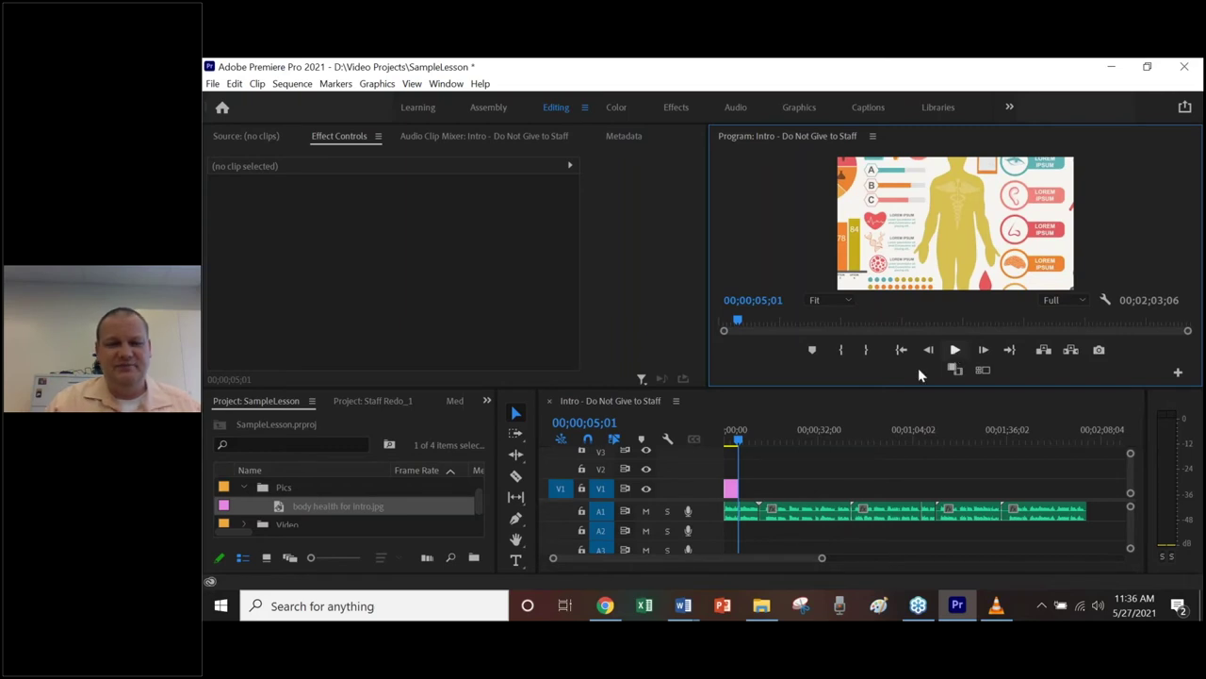
# - Set the scale of the body health for intro.jpg clip on V1 to 48
pyautogui.click(733, 492)
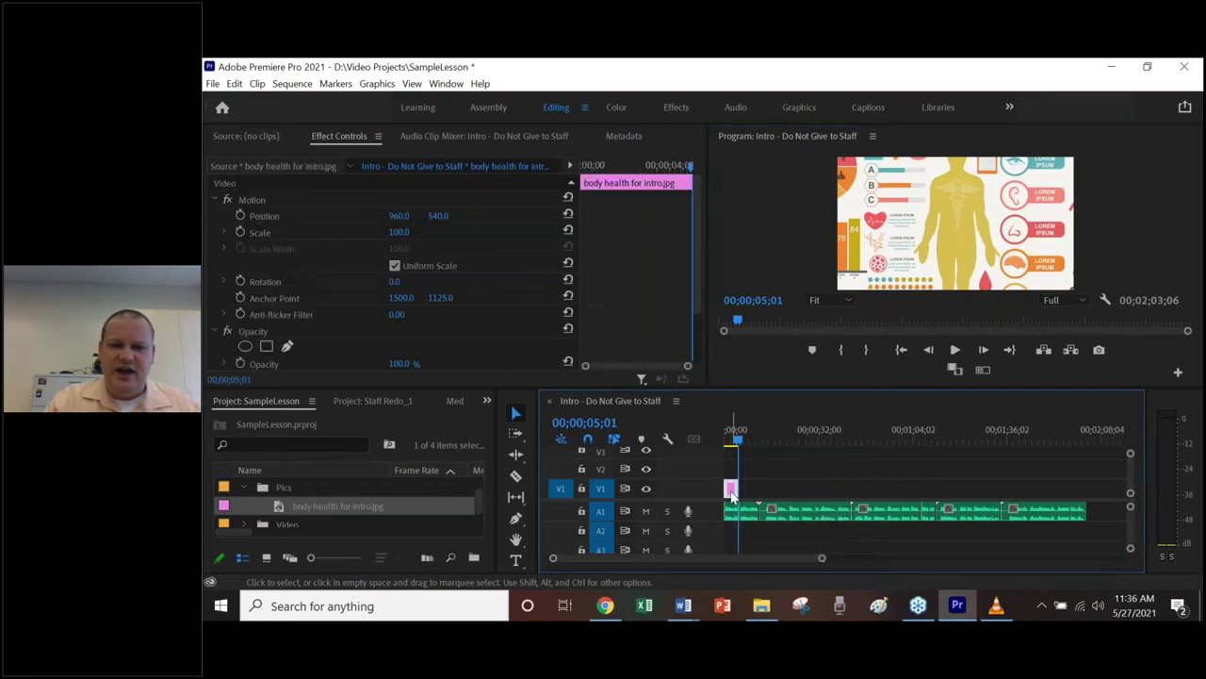
pyautogui.press('=')
pyautogui.press('=')
pyautogui.press('=')
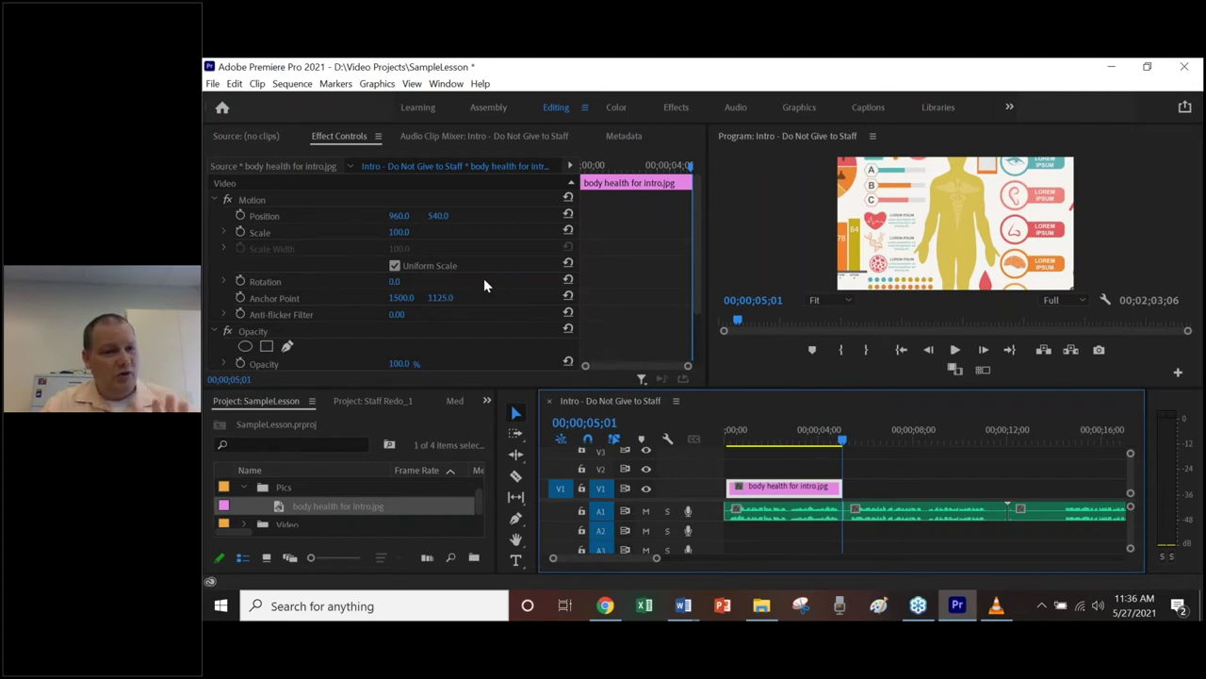
pyautogui.click(398, 238)
pyautogui.moveTo(397, 238); pyautogui.dragTo(342, 238)
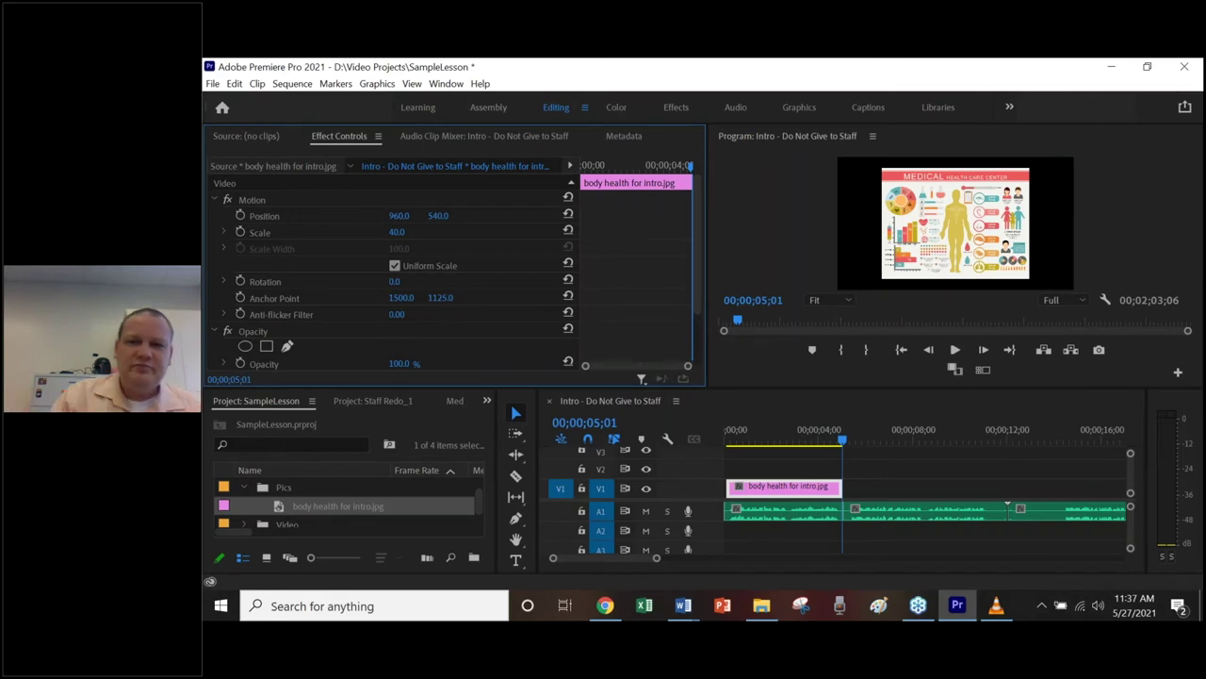
pyautogui.moveTo(397, 232); pyautogui.dragTo(405, 232)
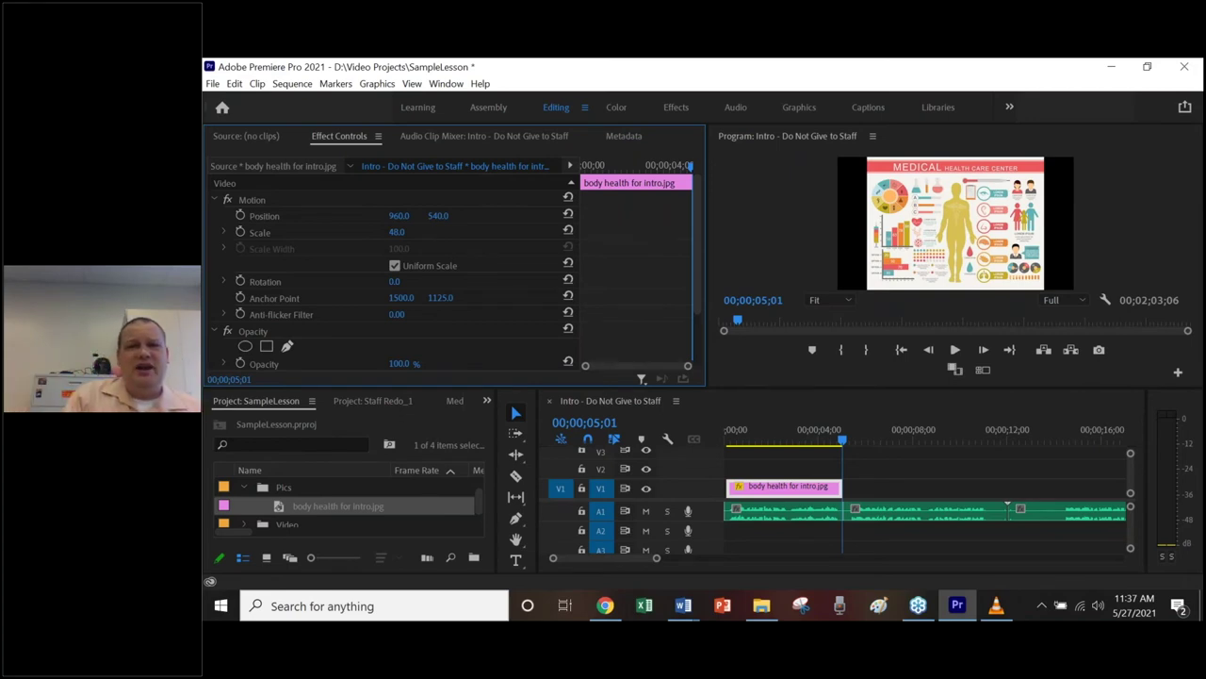
# - Compare with the finished video in VLC, and set the intro picture's position to 1195, 536 in Premiere Pro
pyautogui.click(998, 606)
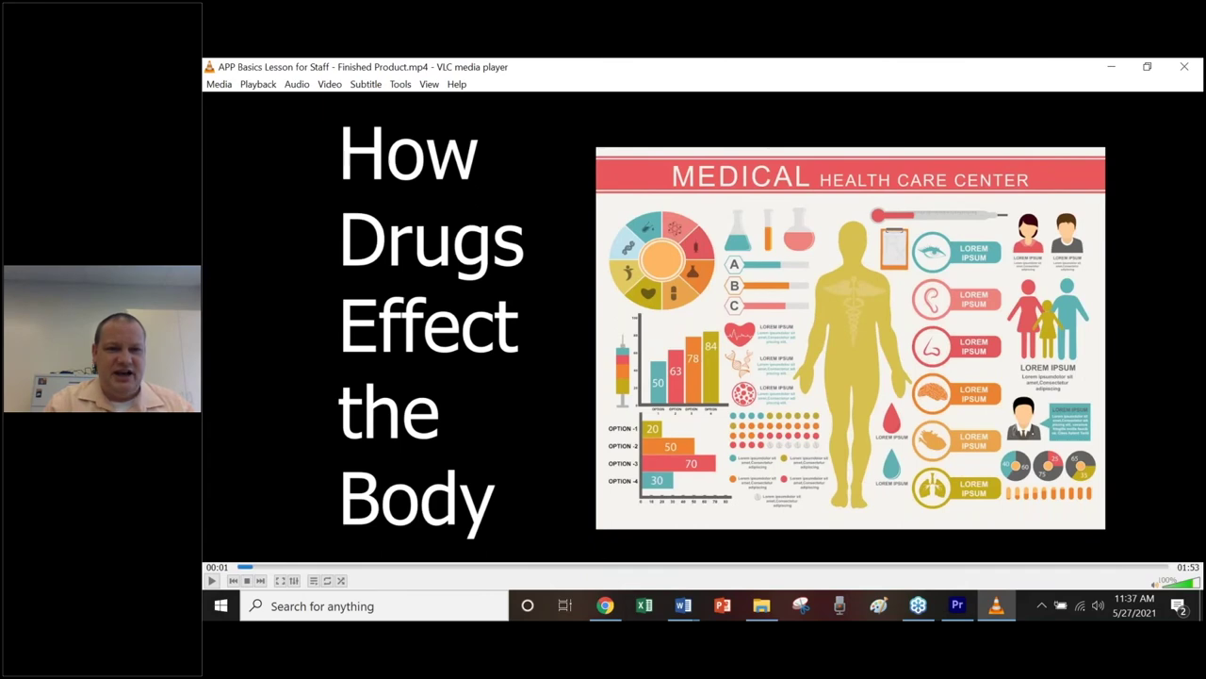
pyautogui.click(958, 606)
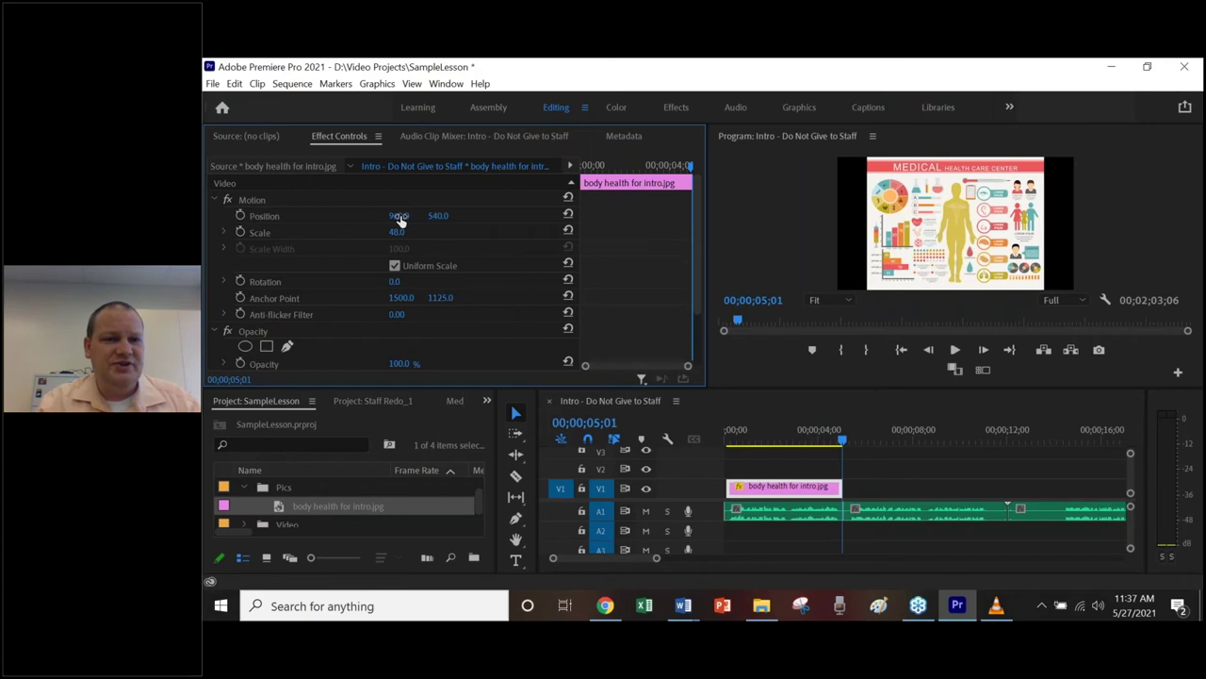
pyautogui.moveTo(399, 218); pyautogui.dragTo(608, 217)
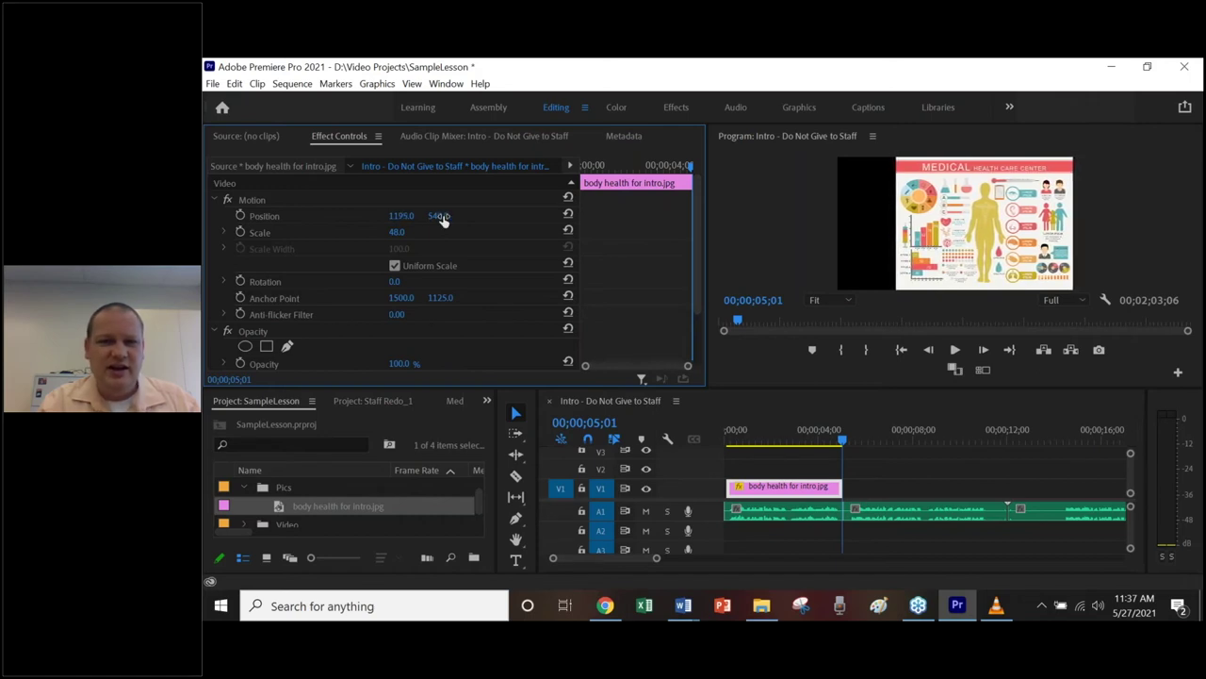
pyautogui.moveTo(439, 216)
pyautogui.mouseDown()
pyautogui.moveTo(518, 216)
pyautogui.moveTo(430, 215)
pyautogui.mouseUp()
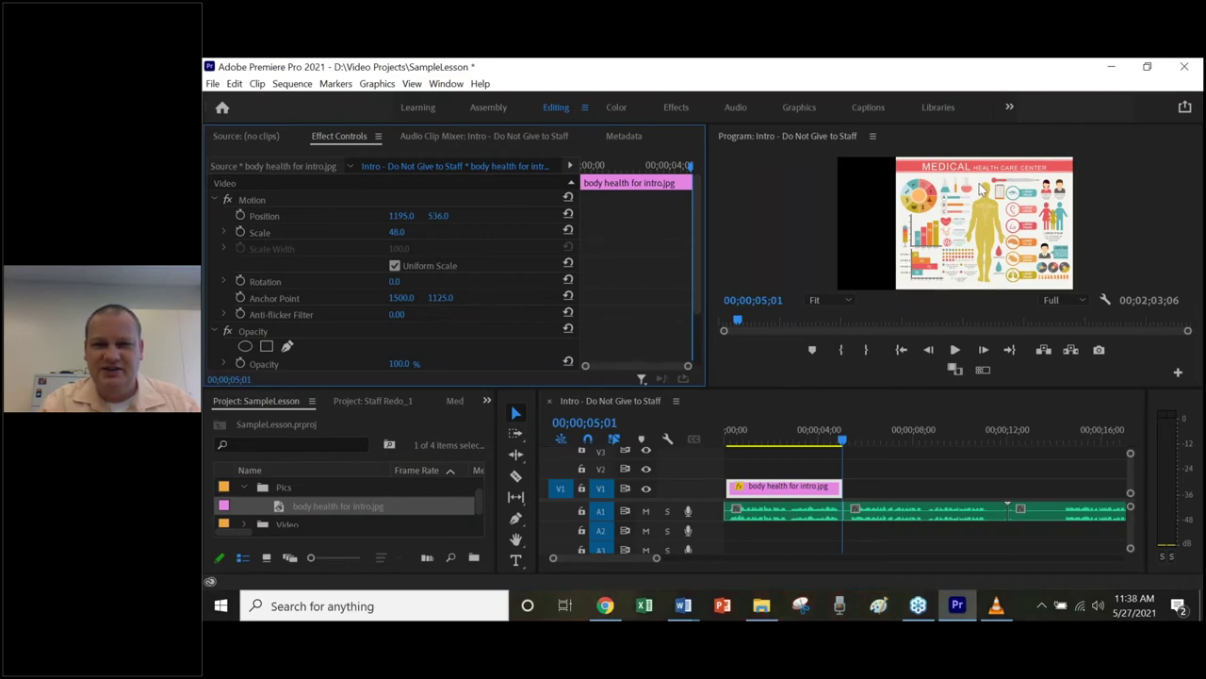
# - Check the title layout in VLC, and add a text box with placeholder text "lkjflksadjf" in the black area beside the picture in Premiere Pro
pyautogui.click(996, 606)
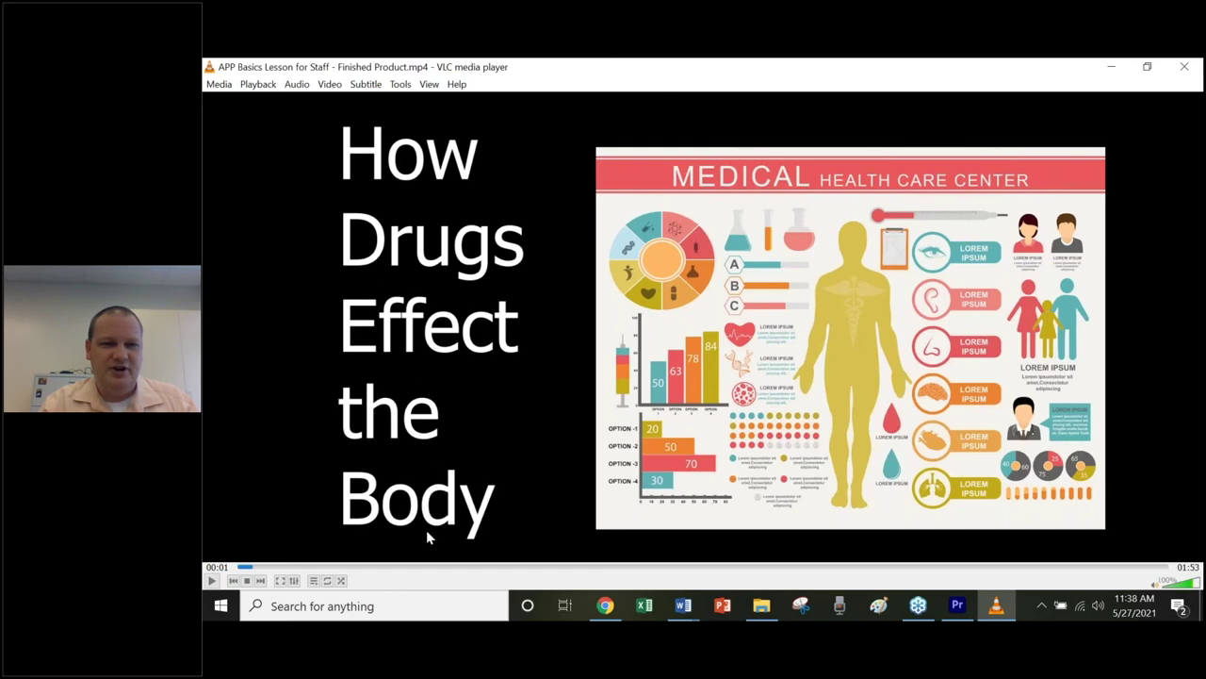
pyautogui.click(961, 608)
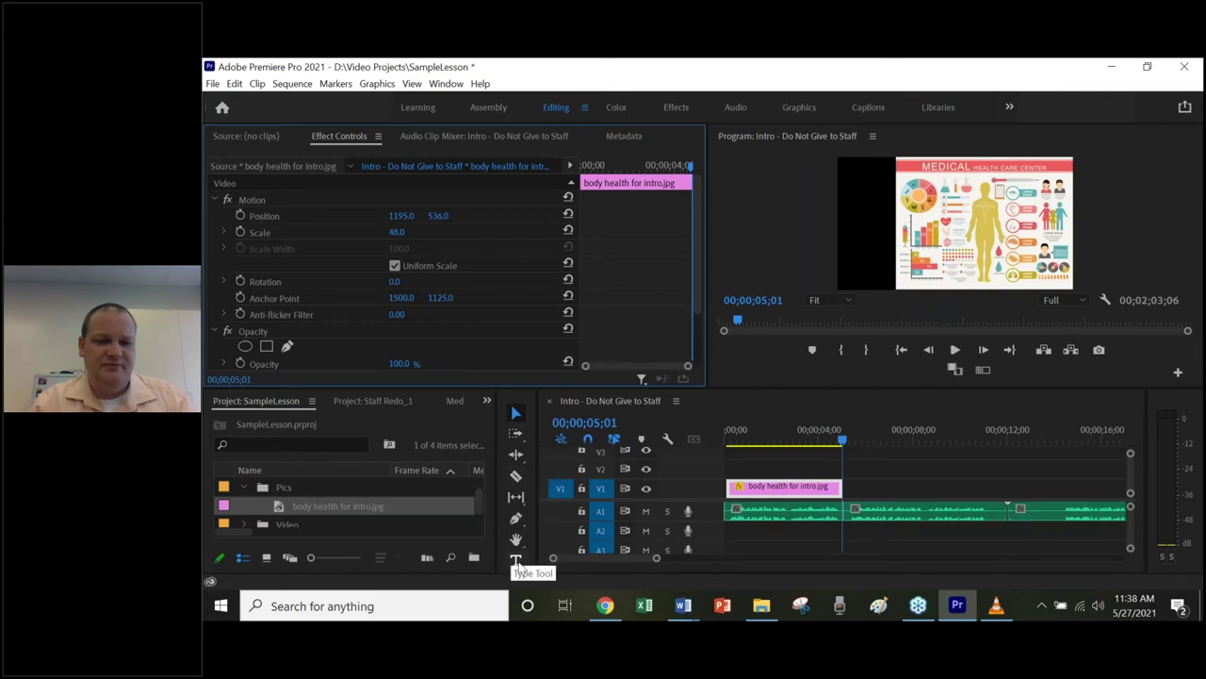
pyautogui.click(517, 562)
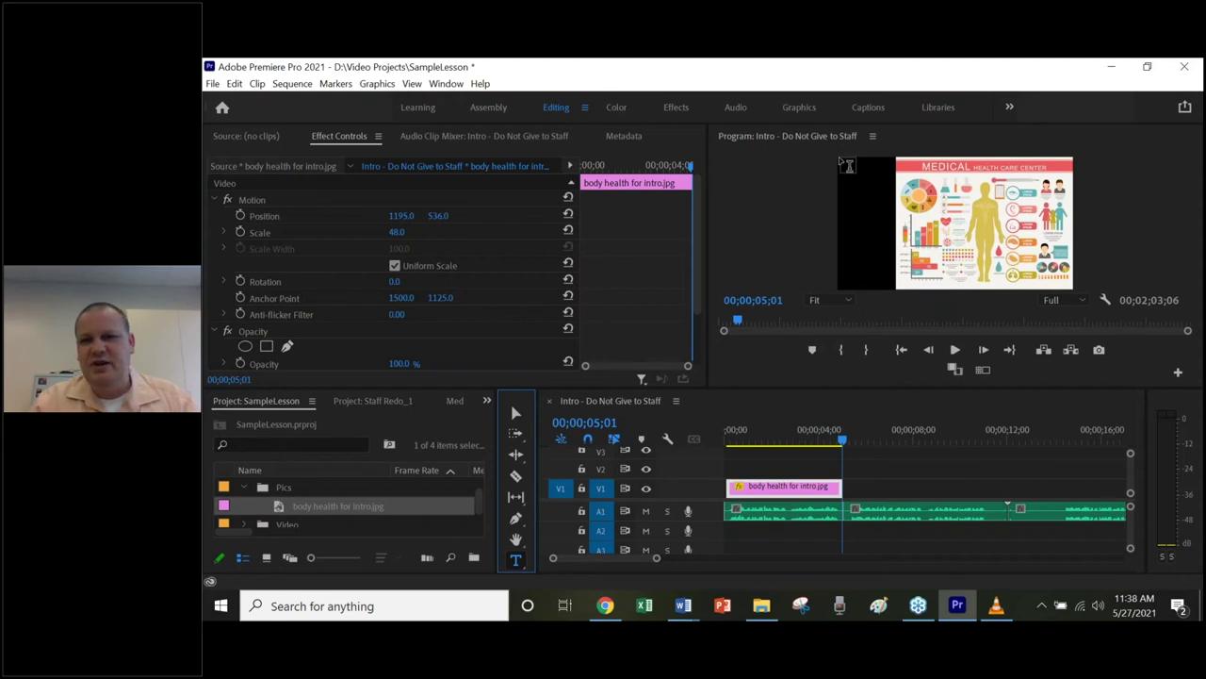
pyautogui.click(847, 165)
pyautogui.moveTo(859, 192); pyautogui.dragTo(897, 294)
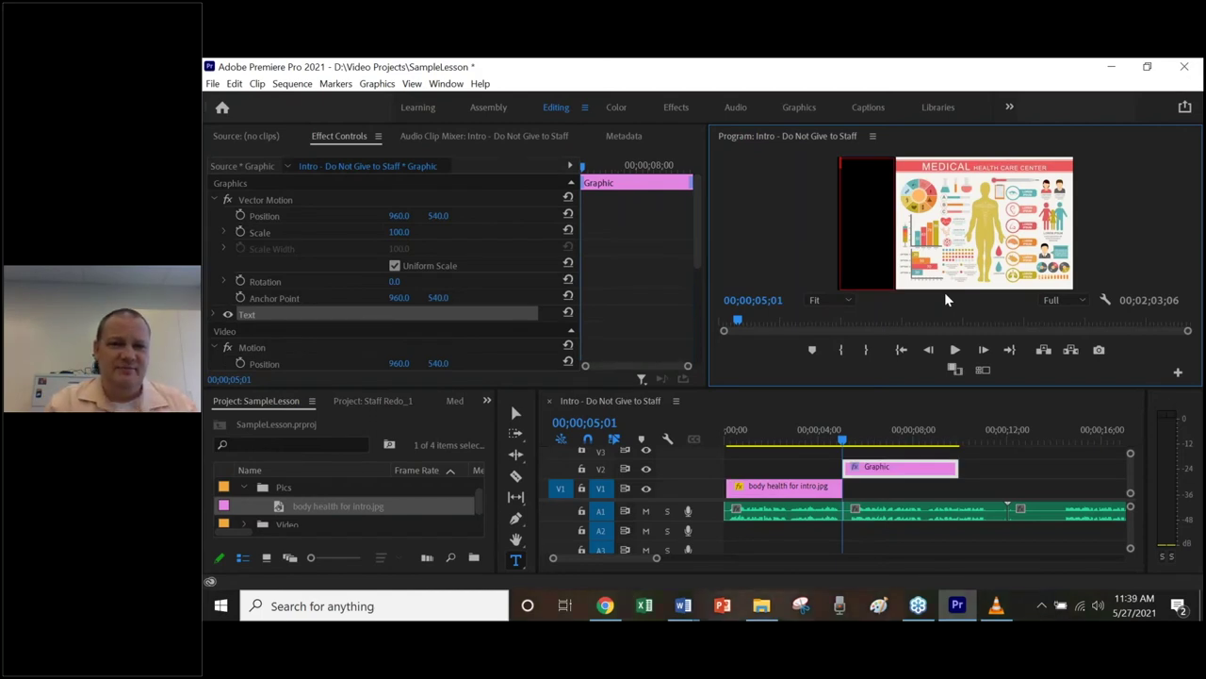
pyautogui.write('lkjfl')
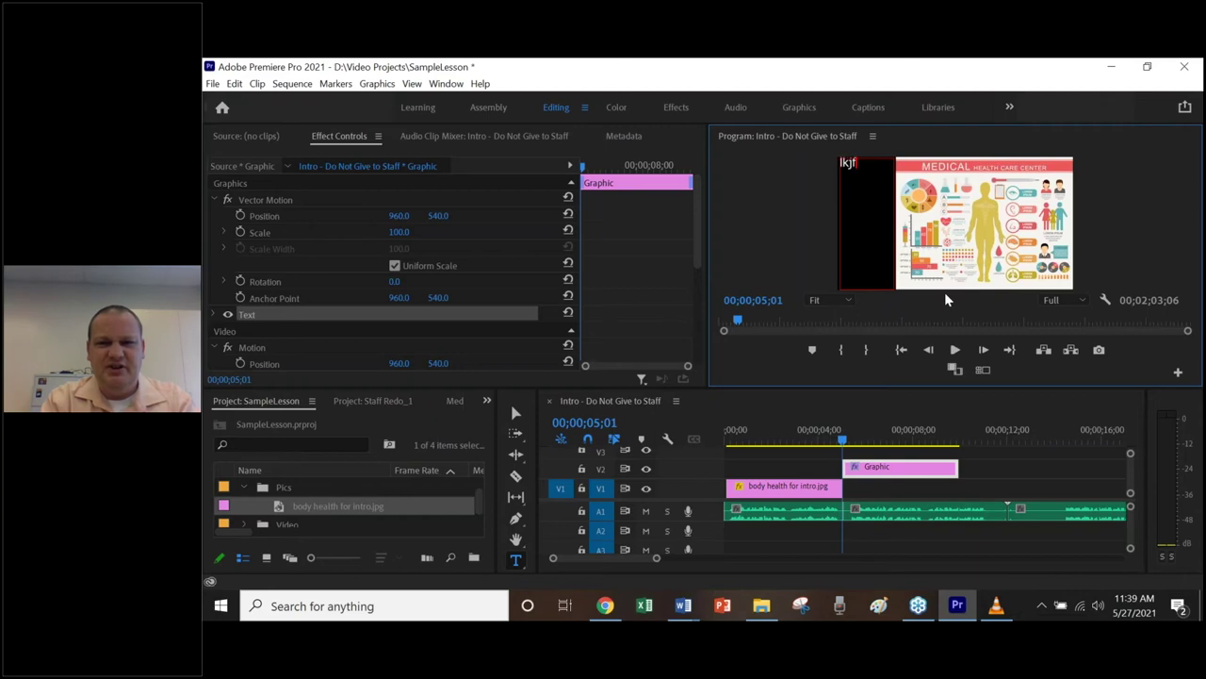
pyautogui.write('ksadjf')
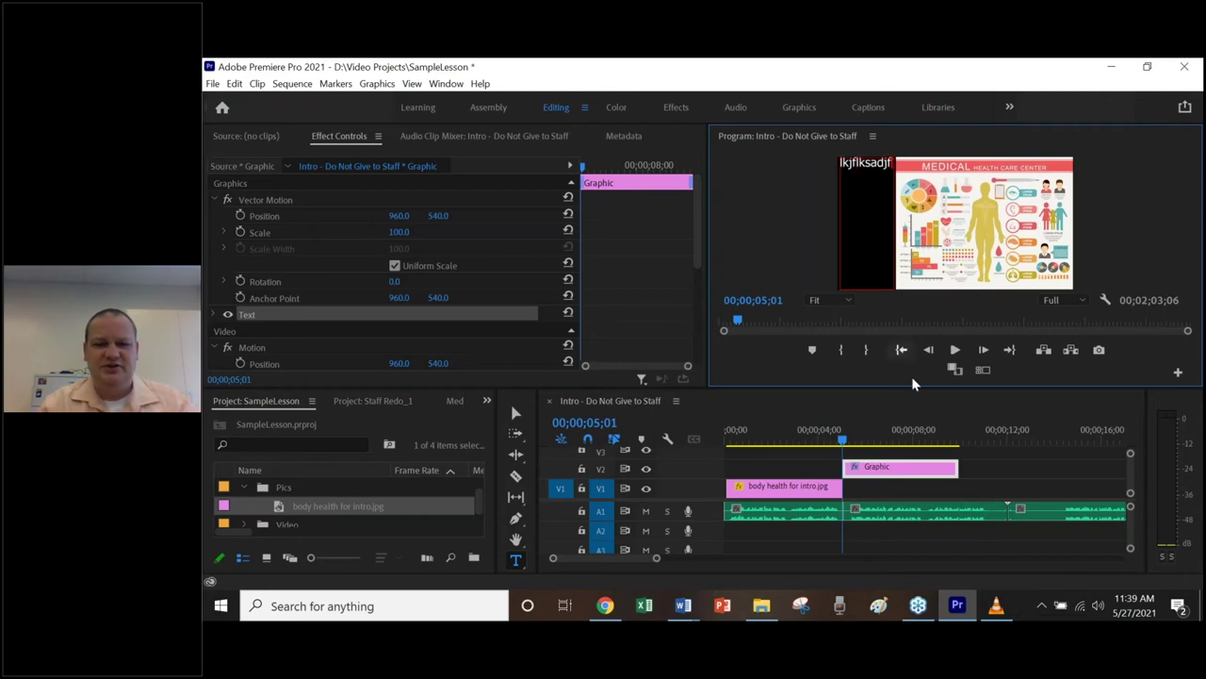
# - Check the title wording in VLC and replace the placeholder in Premiere Pro with "How Drugs Effect The Body", one word per line
pyautogui.click(999, 607)
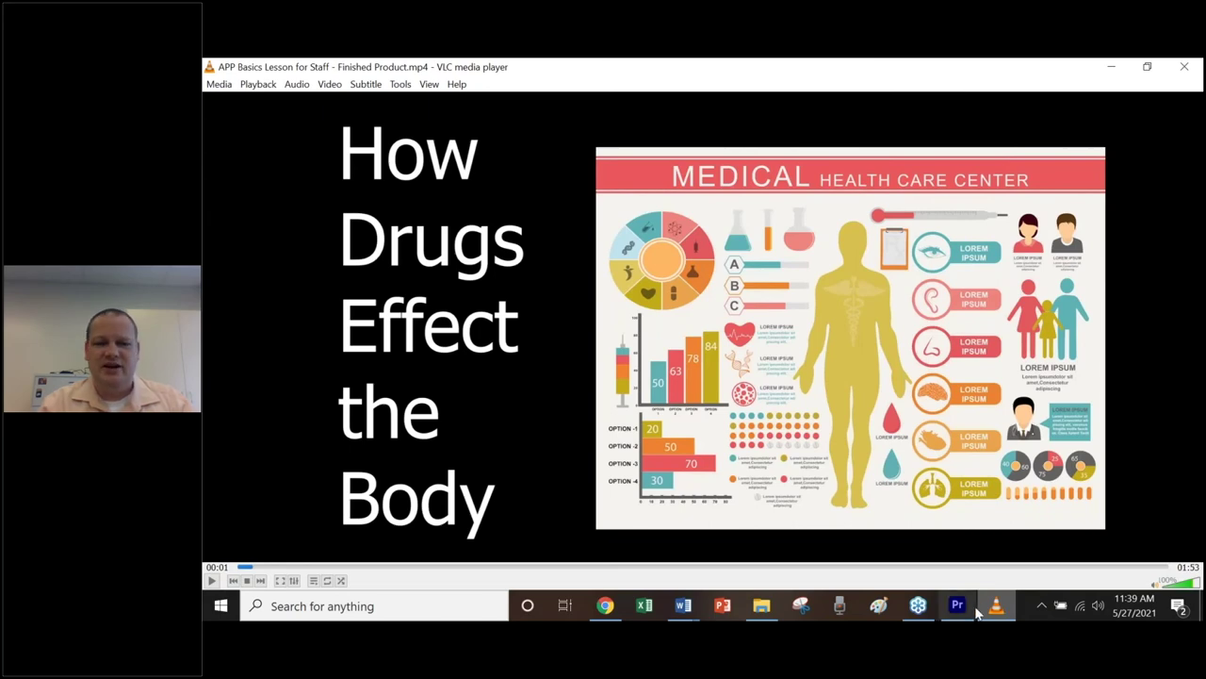
pyautogui.click(956, 605)
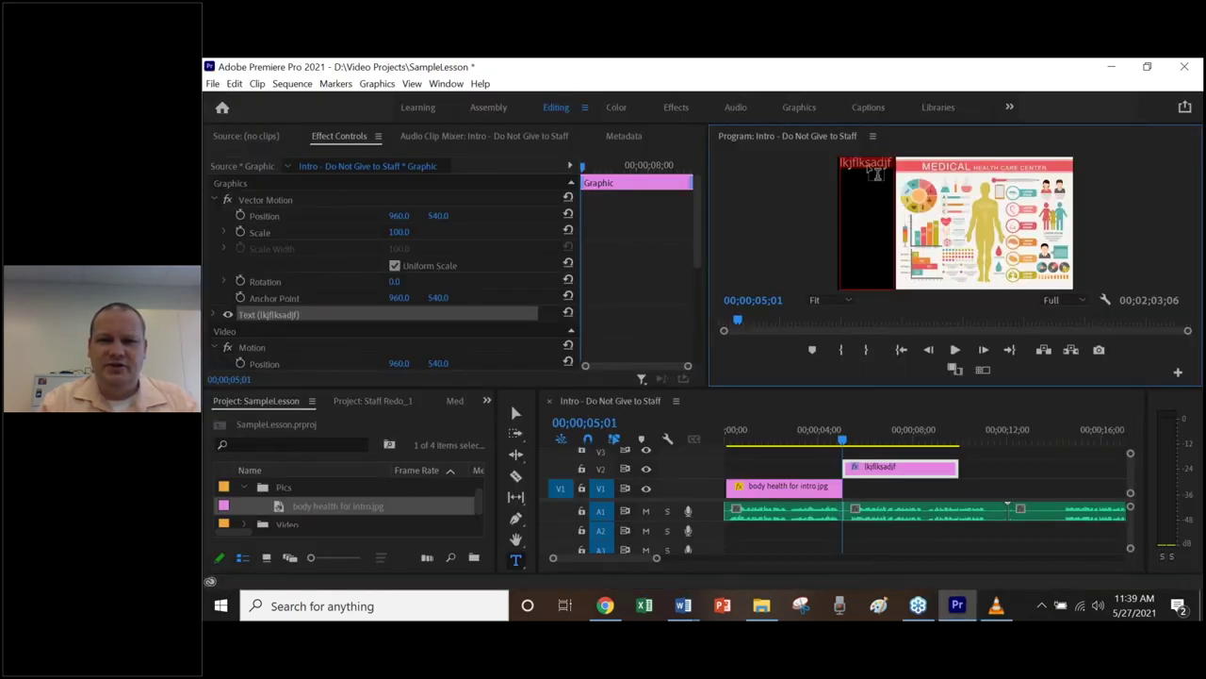
pyautogui.write('How')
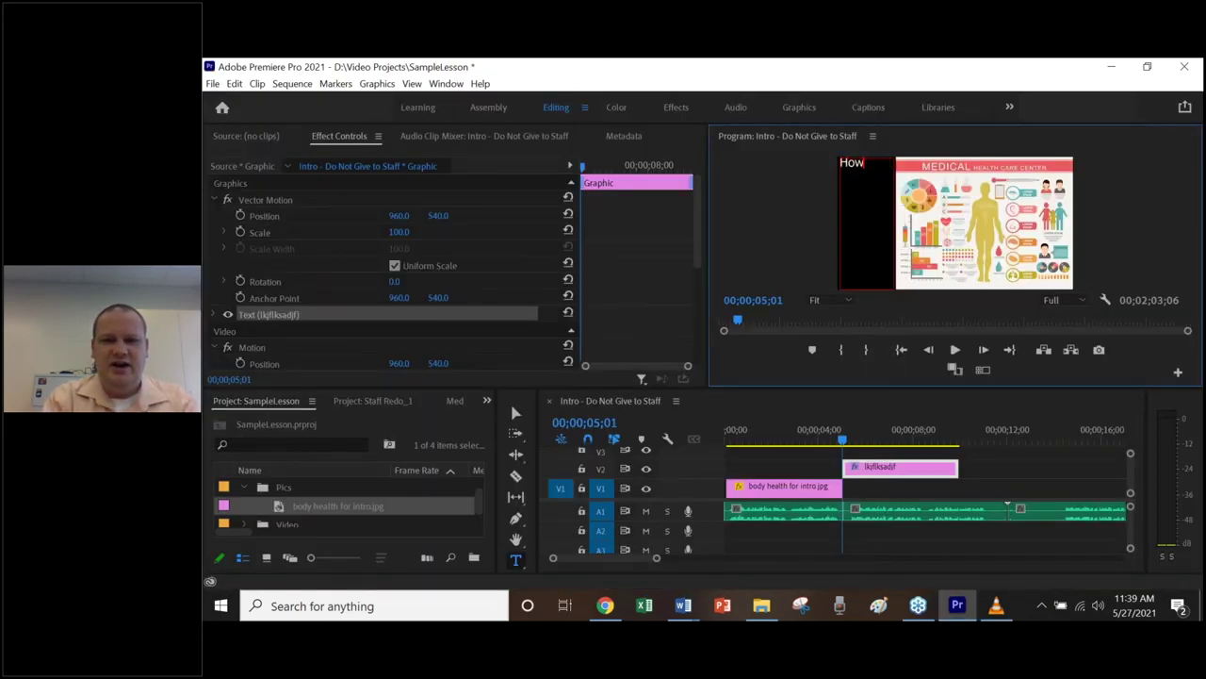
pyautogui.press('Return')
pyautogui.write('Drugs')
pyautogui.press('Return')
pyautogui.write('Effect')
pyautogui.press('Return')
pyautogui.write('The')
pyautogui.press('Return')
pyautogui.write('Body')
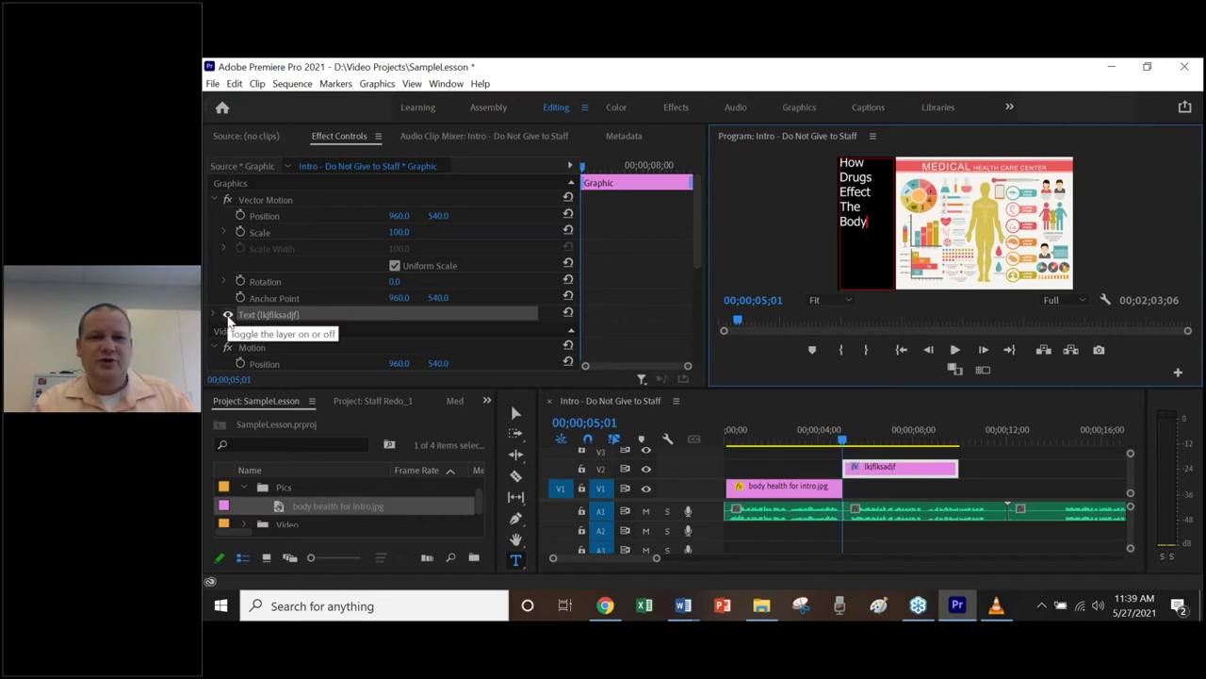
# - Hide the title's text layer and show it again
pyautogui.click(228, 315)
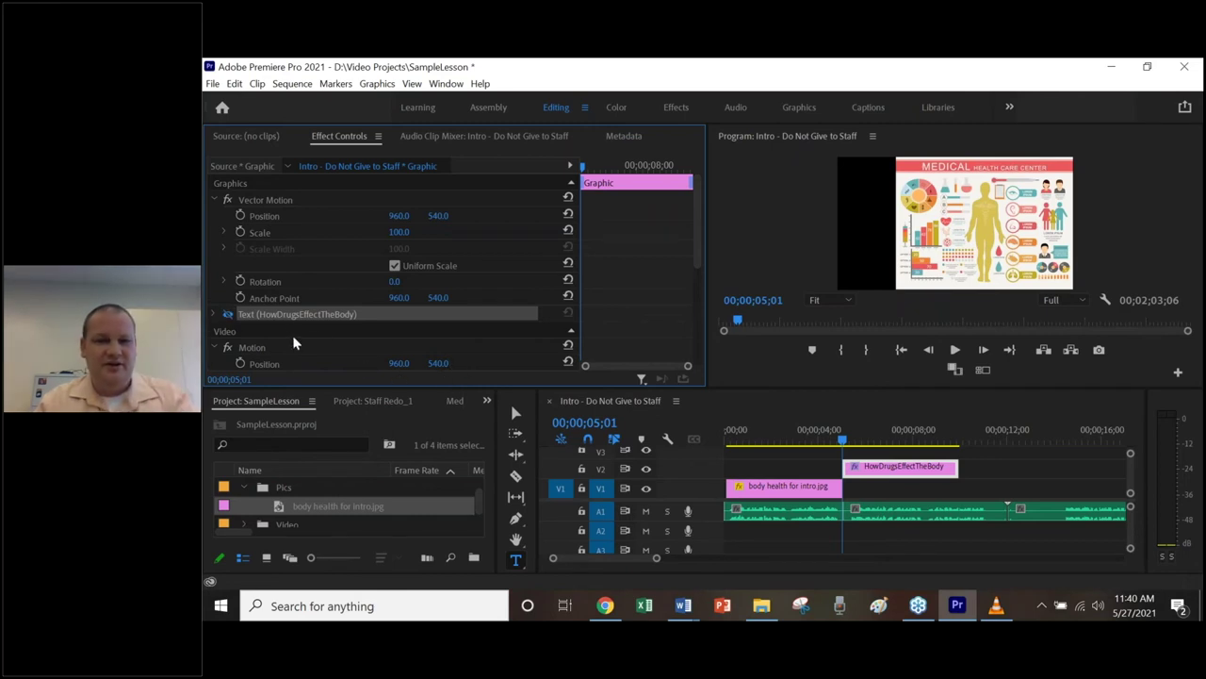
pyautogui.click(227, 315)
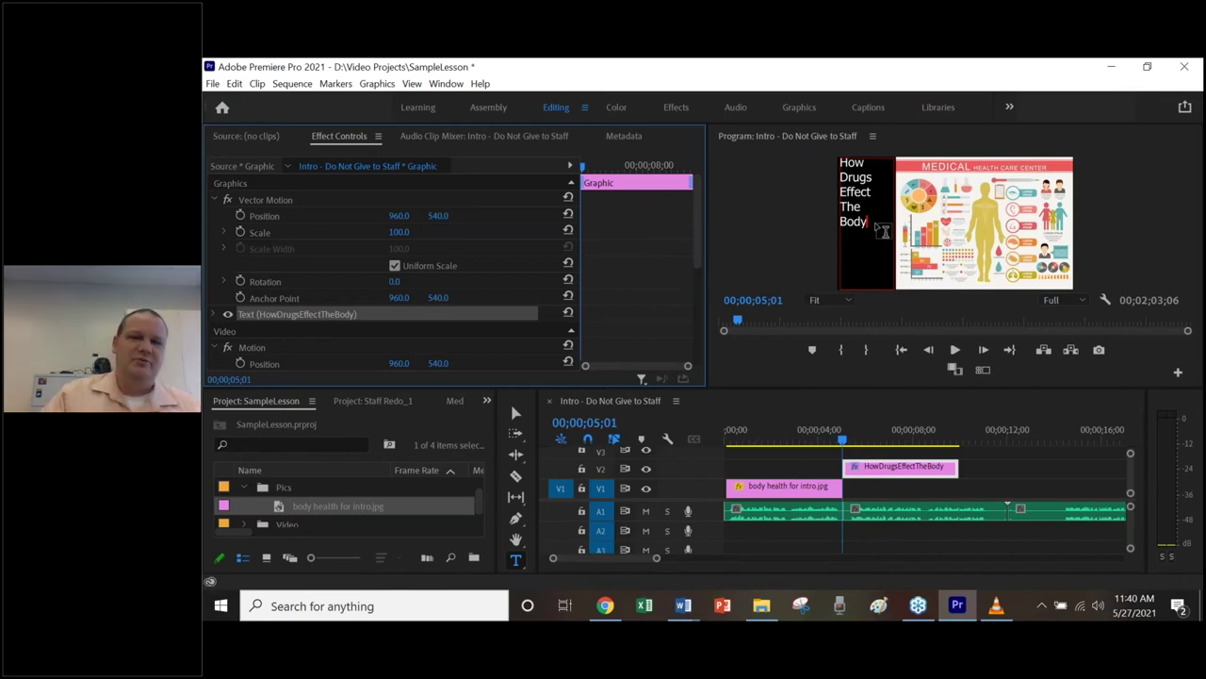
# - Select all of the title text, expand its text properties, and set the title graphic's Vector Motion scale to 162
pyautogui.moveTo(880, 229); pyautogui.dragTo(841, 165)
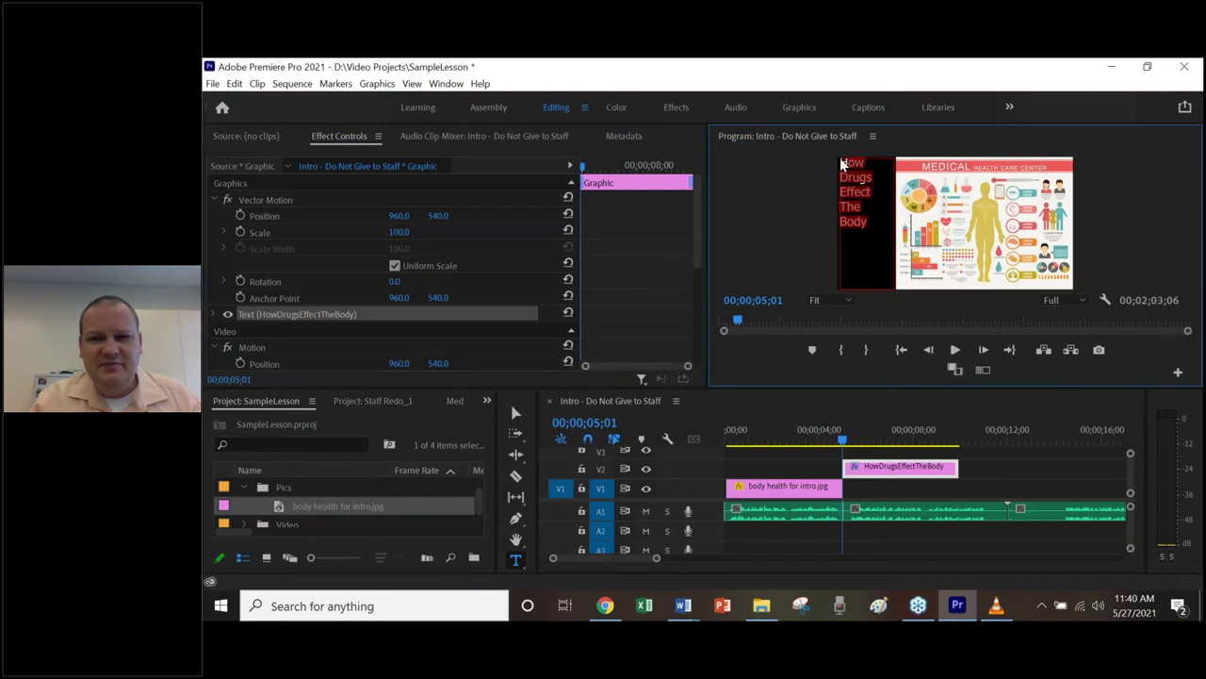
pyautogui.click(214, 314)
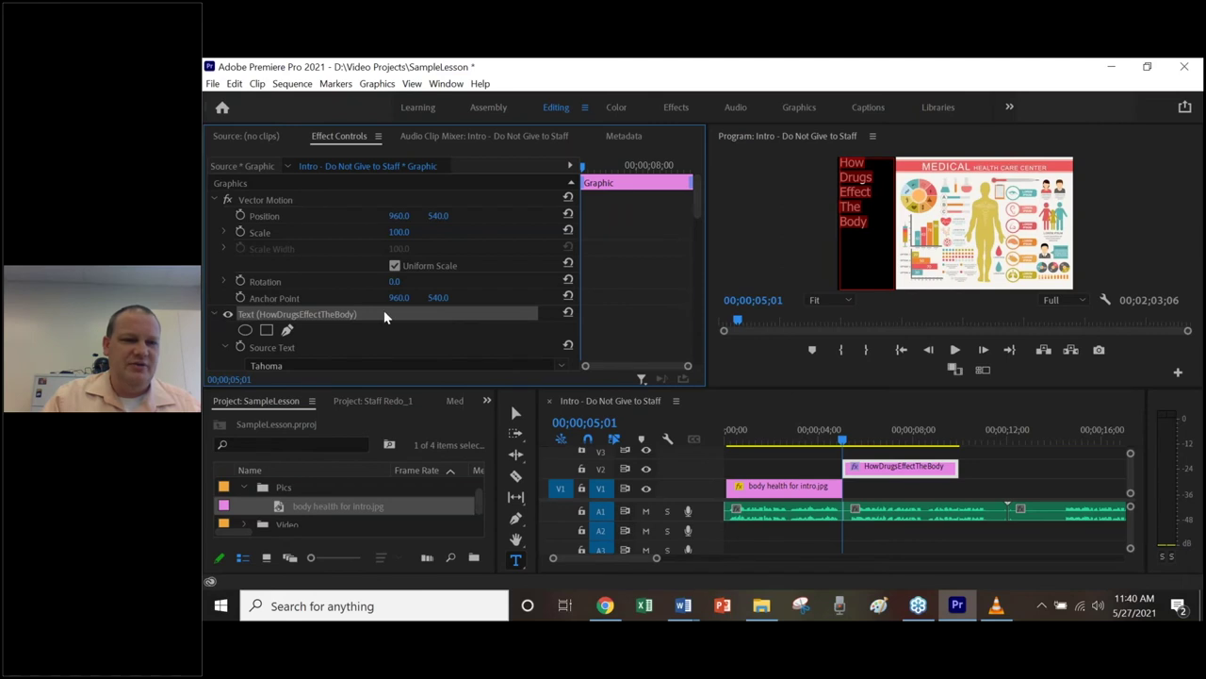
pyautogui.scroll(-3, 383, 310)
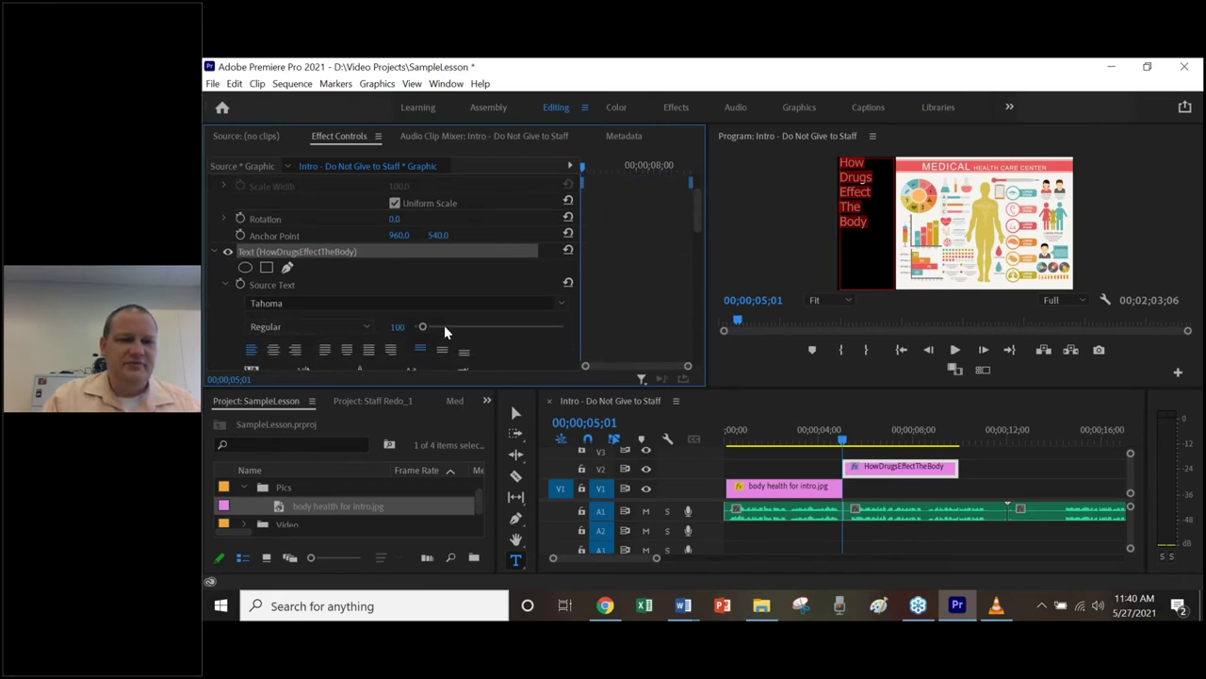
pyautogui.scroll(1, 531, 284)
pyautogui.scroll(3, 530, 284)
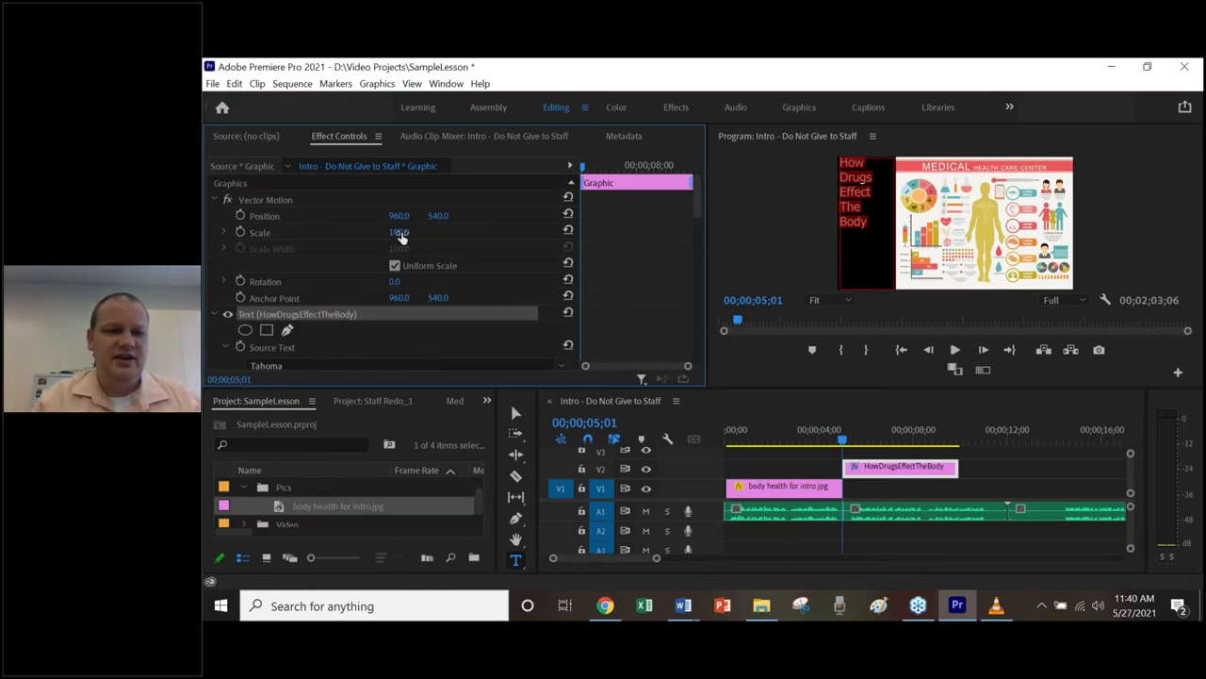
pyautogui.moveTo(403, 235); pyautogui.dragTo(462, 235)
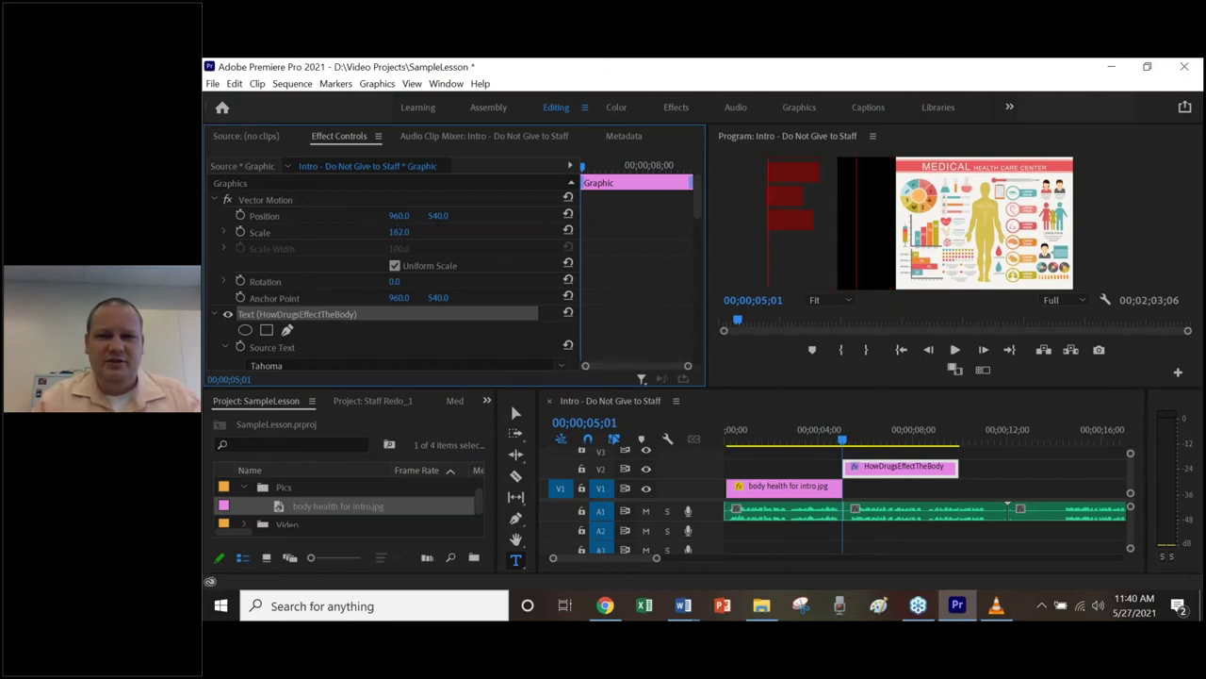
# - Set the title graphic's Vector Motion position to 1528, 920 so the words sit in the black area beside the picture
pyautogui.moveTo(438, 215); pyautogui.dragTo(505, 216)
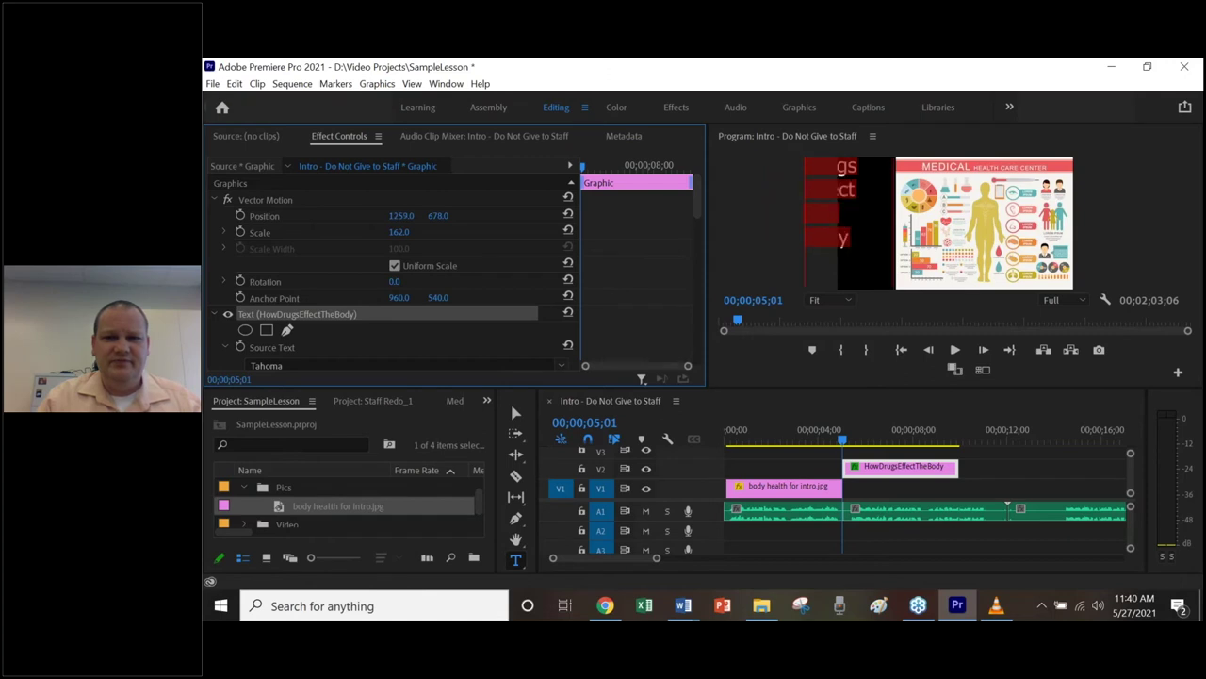
pyautogui.moveTo(561, 216); pyautogui.dragTo(592, 216)
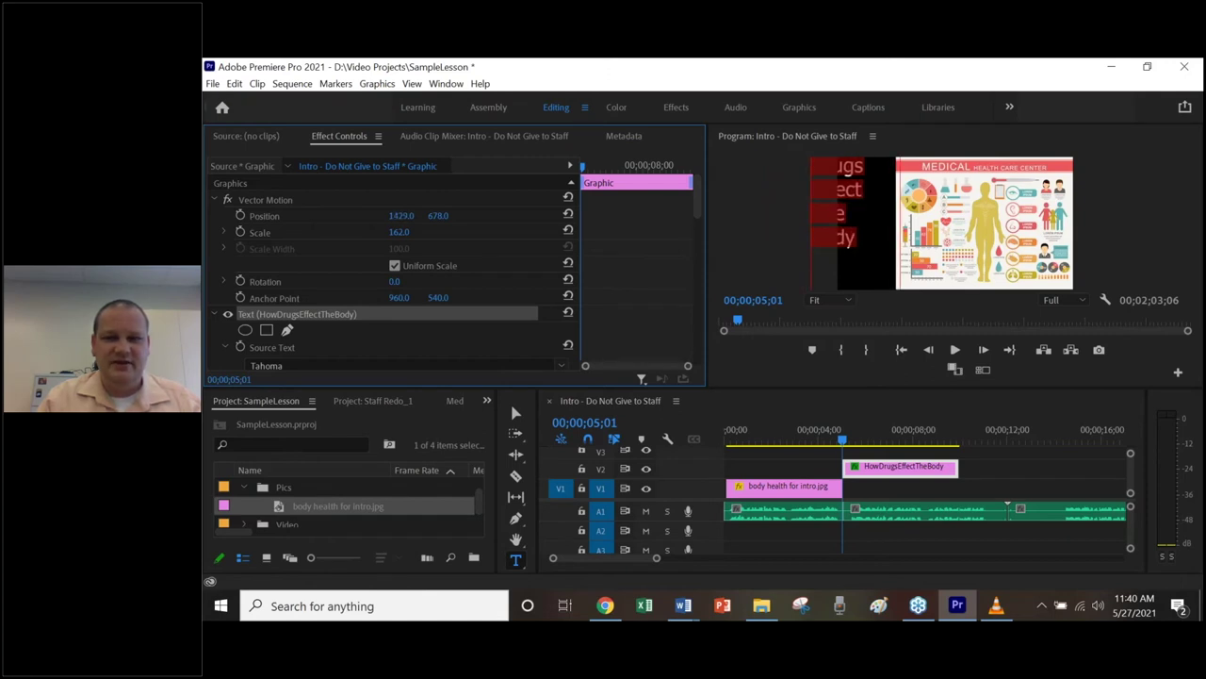
pyautogui.moveTo(660, 216); pyautogui.dragTo(676, 216)
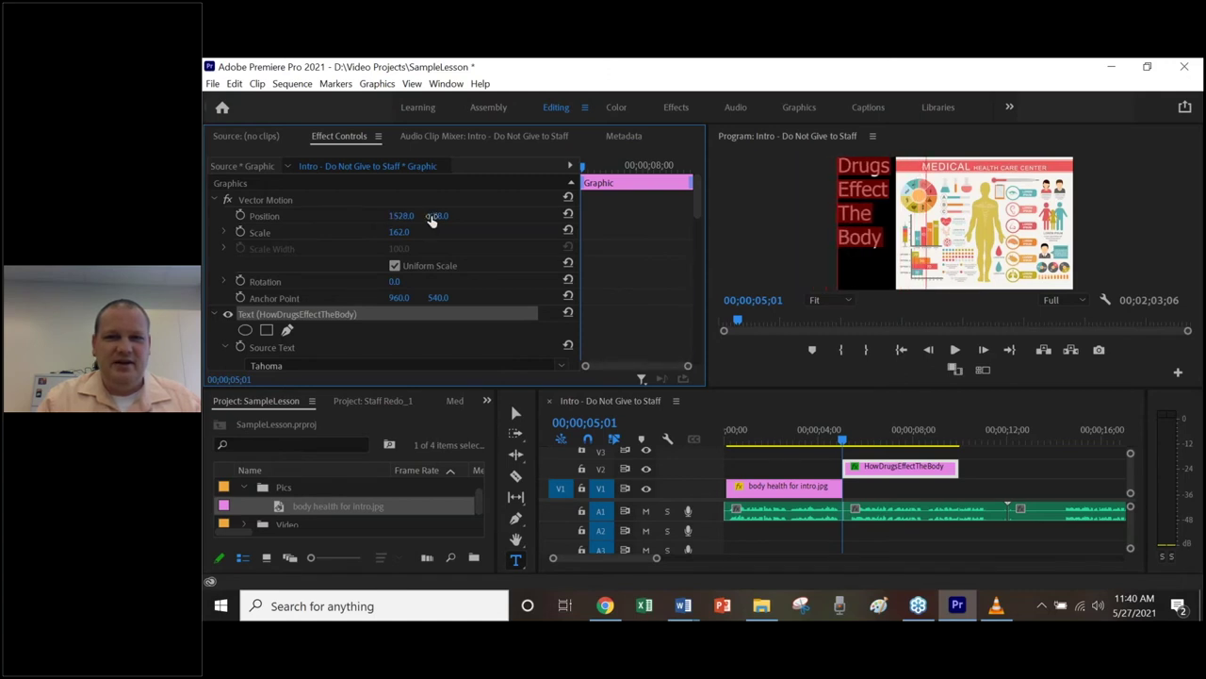
pyautogui.moveTo(431, 219); pyautogui.dragTo(509, 219)
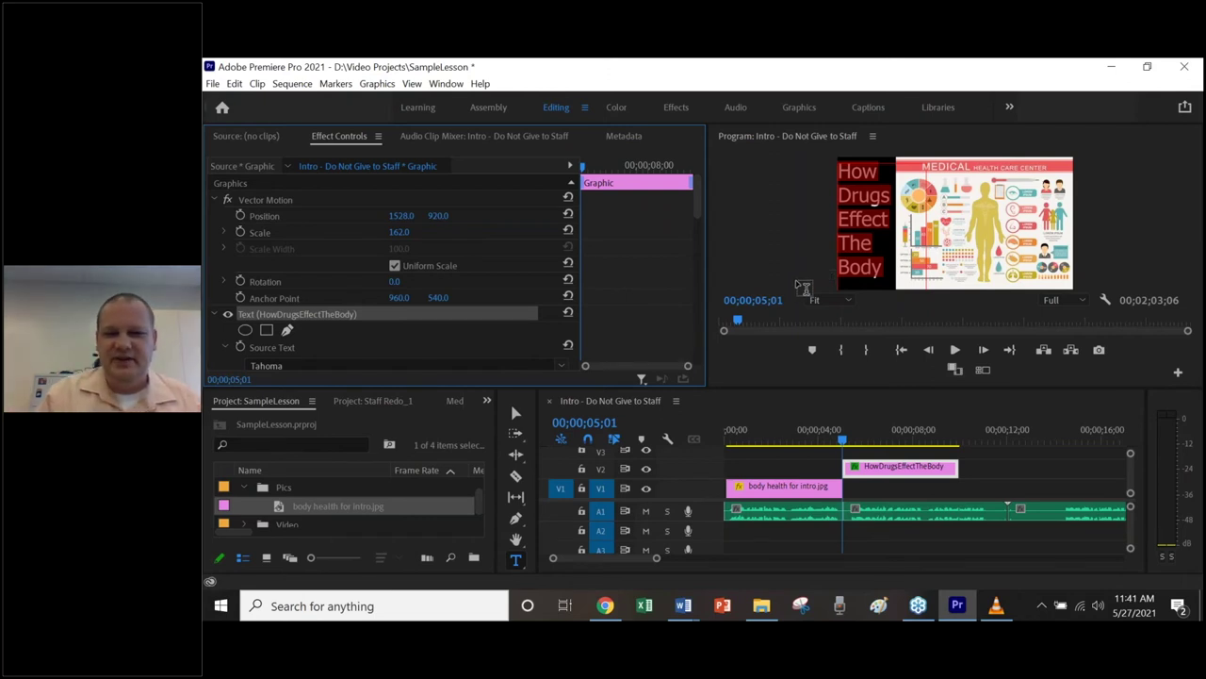
# - Compare the title with the finished example in VLC and center-align the title text in Premiere Pro
pyautogui.scroll(-5, 477, 283)
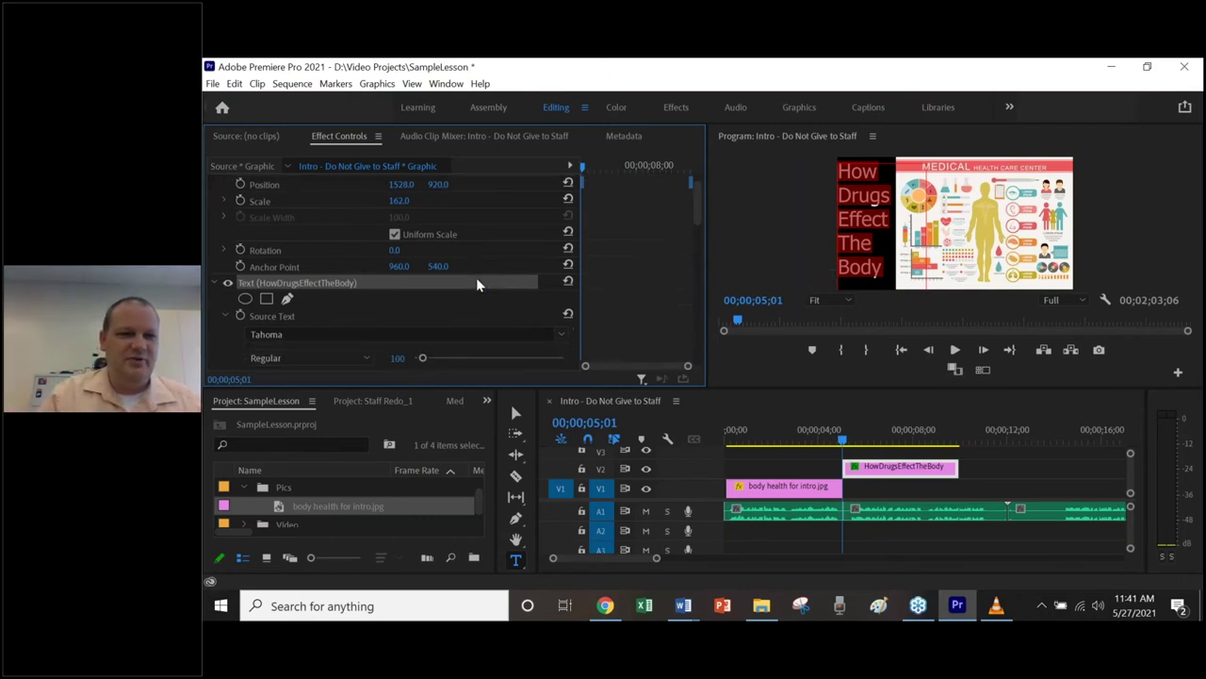
pyautogui.scroll(1, 476, 277)
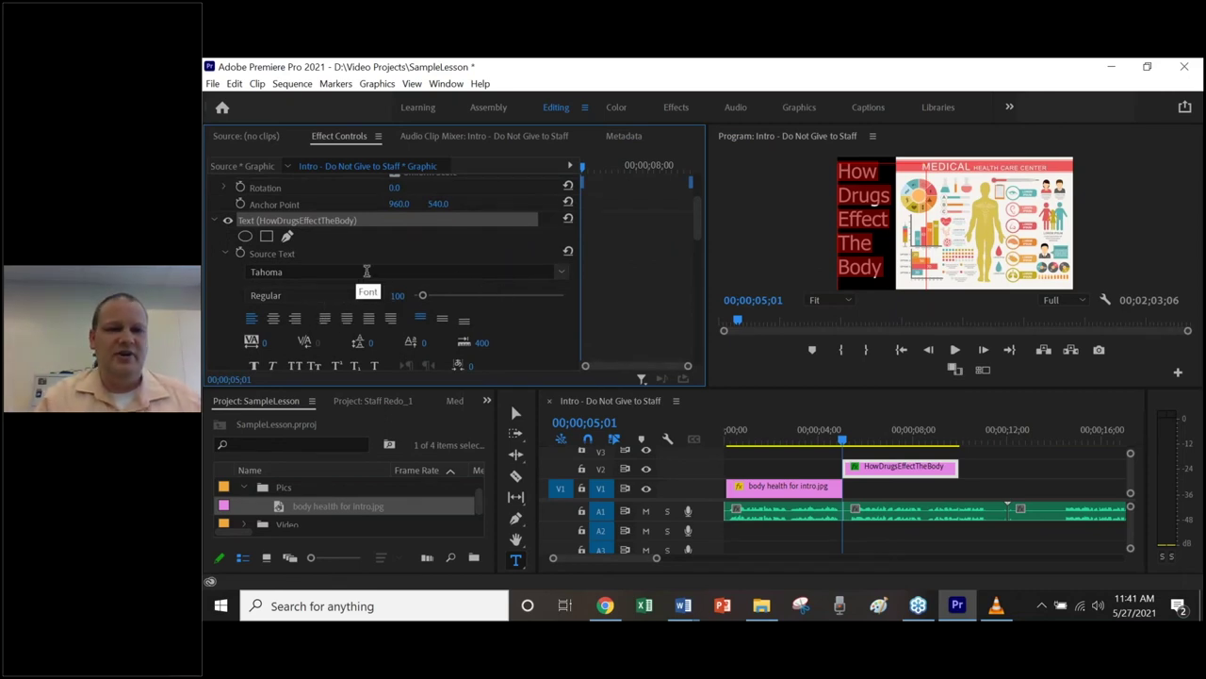
pyautogui.click(999, 608)
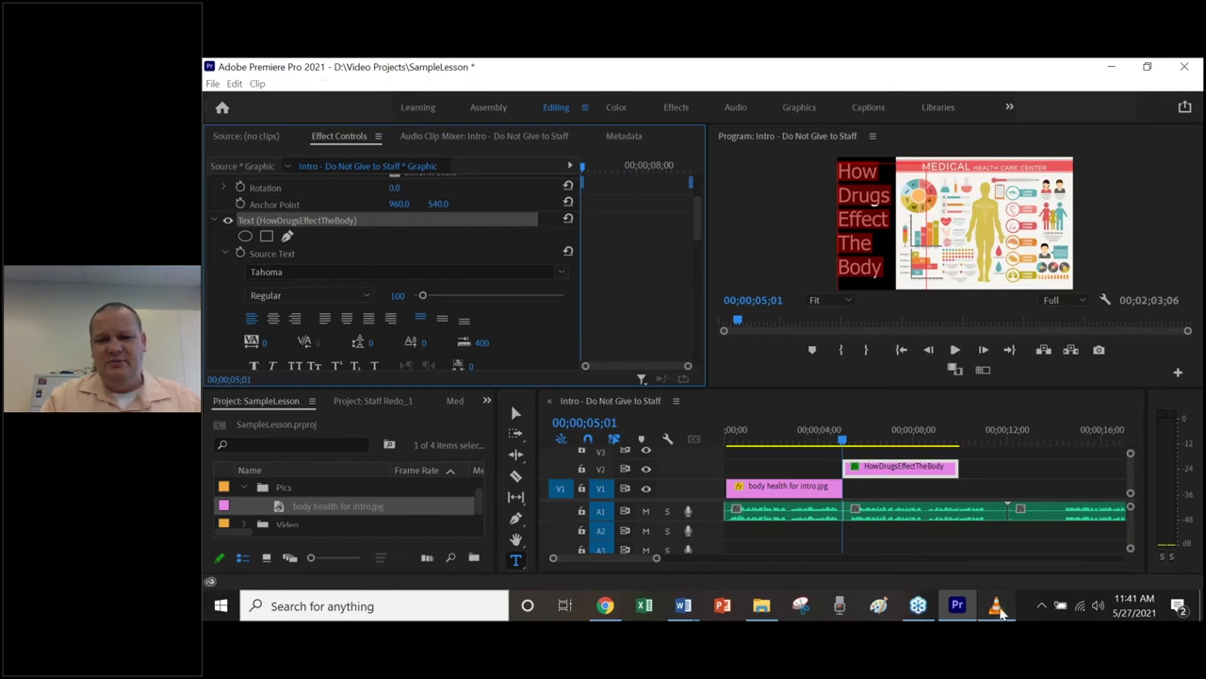
pyautogui.click(957, 605)
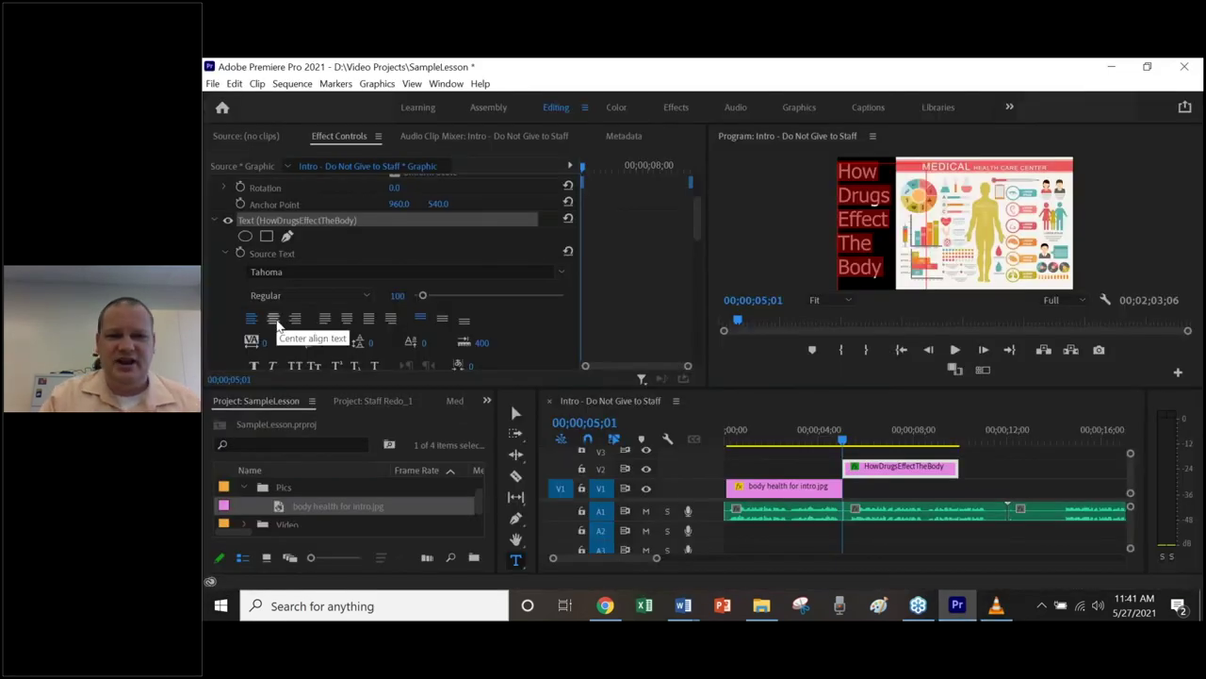
pyautogui.scroll(-1, 365, 319)
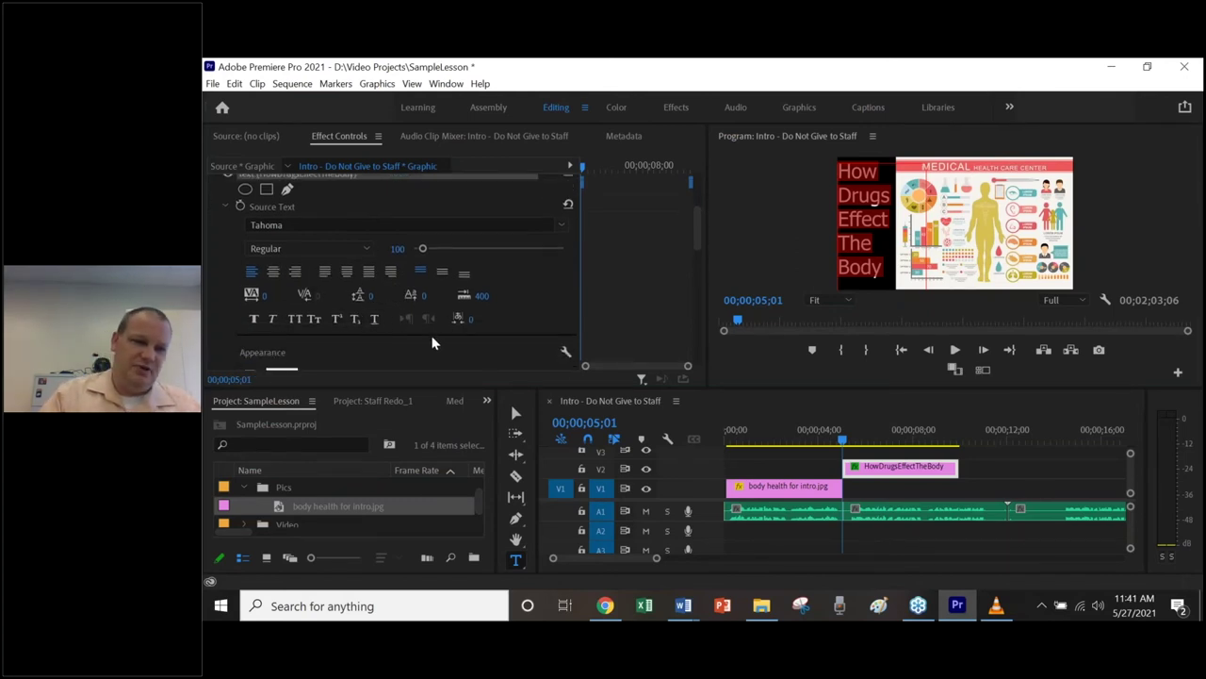
pyautogui.scroll(1, 377, 319)
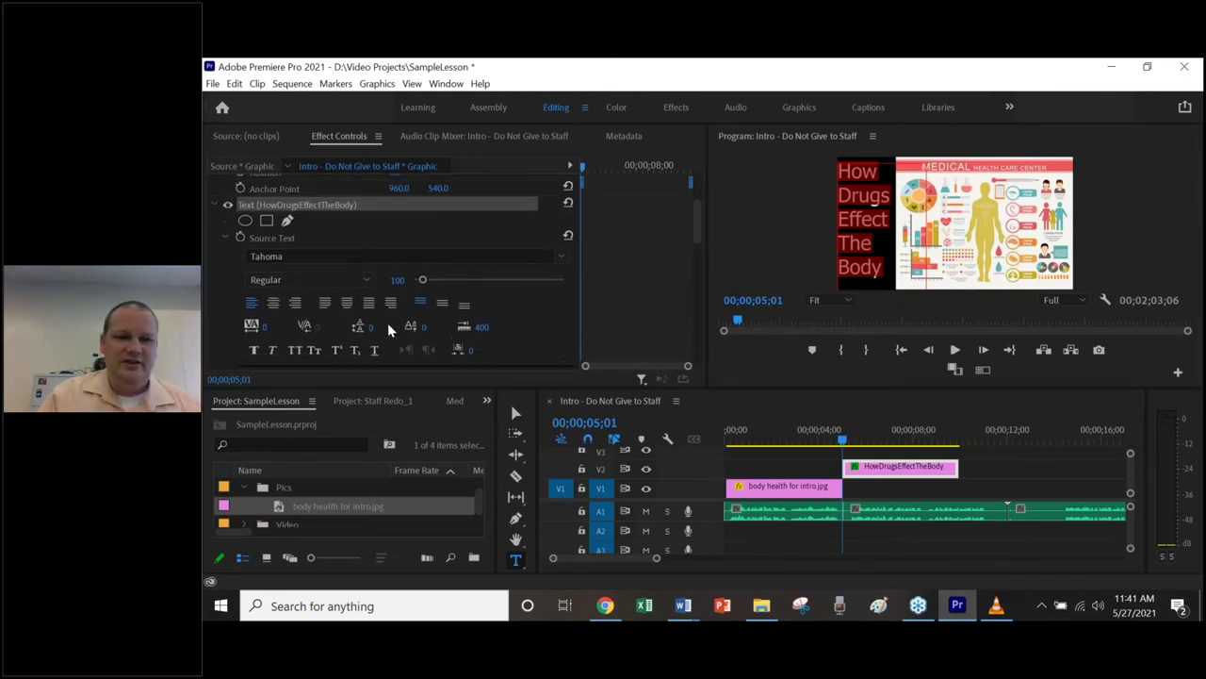
pyautogui.click(276, 309)
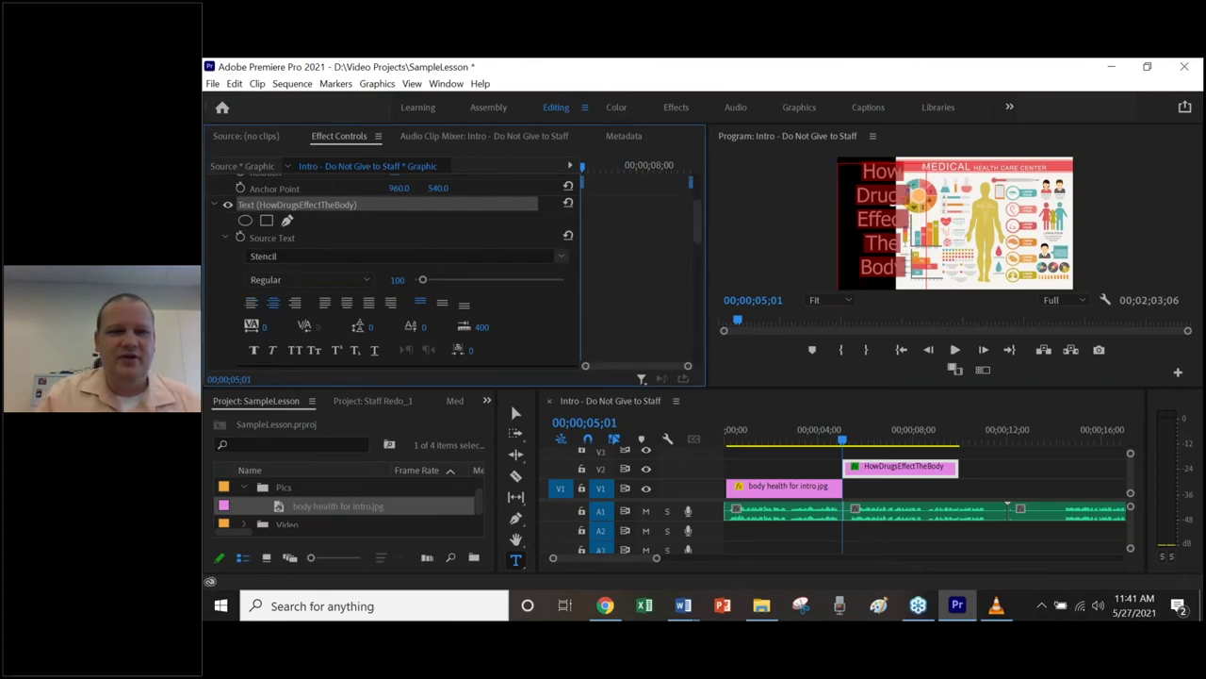
# - Try the Stencil and Sylfaen fonts on the title text
pyautogui.scroll(3, 502, 258)
pyautogui.scroll(-3, 502, 258)
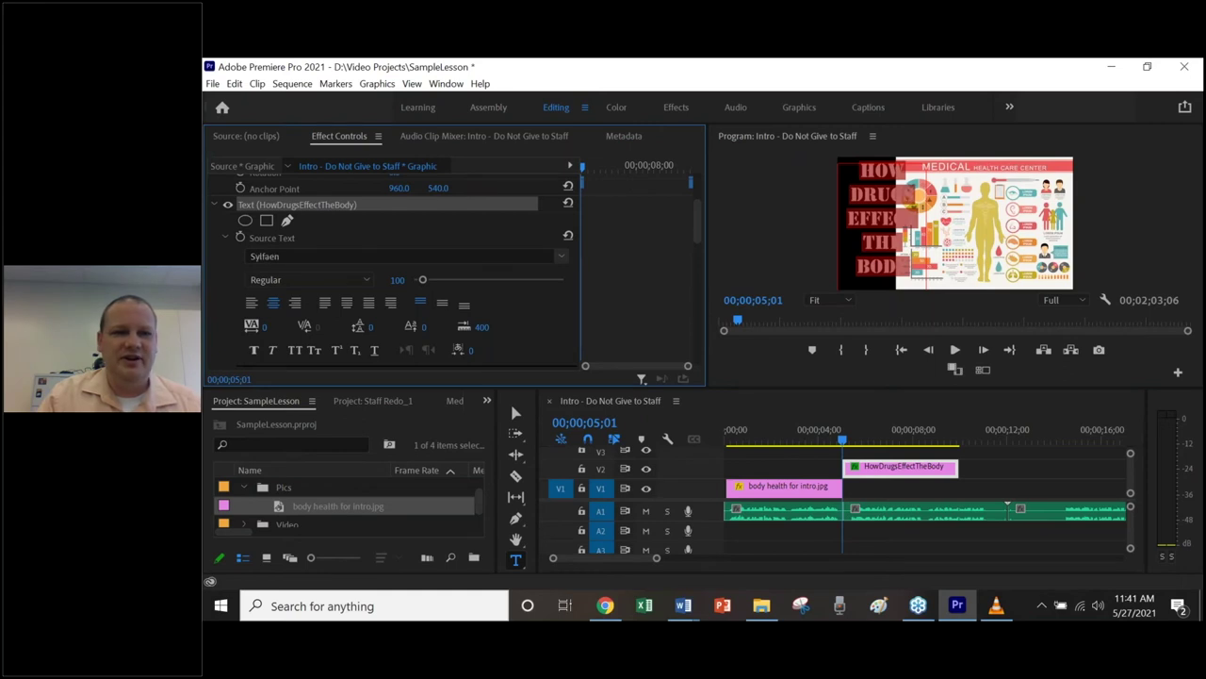
pyautogui.click(454, 223)
# - Set the title graphic's horizontal Vector Motion position to 1378 so the centered words fit beside the picture
pyautogui.scroll(3, 466, 235)
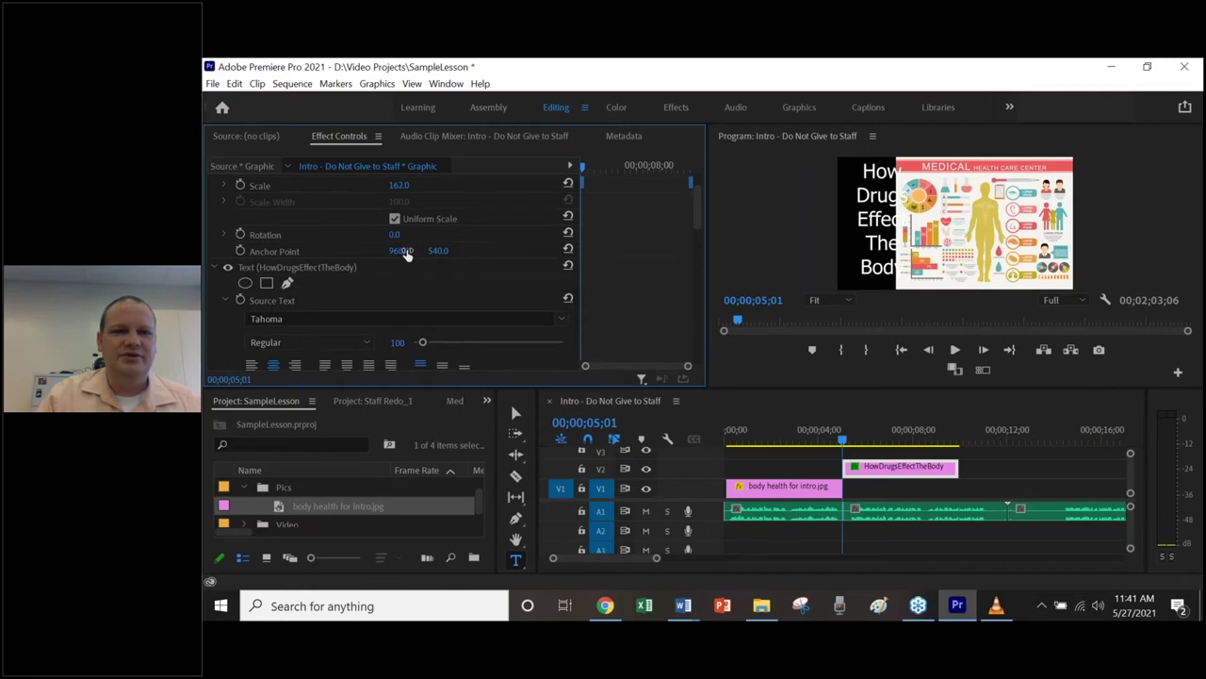
pyautogui.scroll(2, 415, 240)
pyautogui.moveTo(403, 216); pyautogui.dragTo(295, 216)
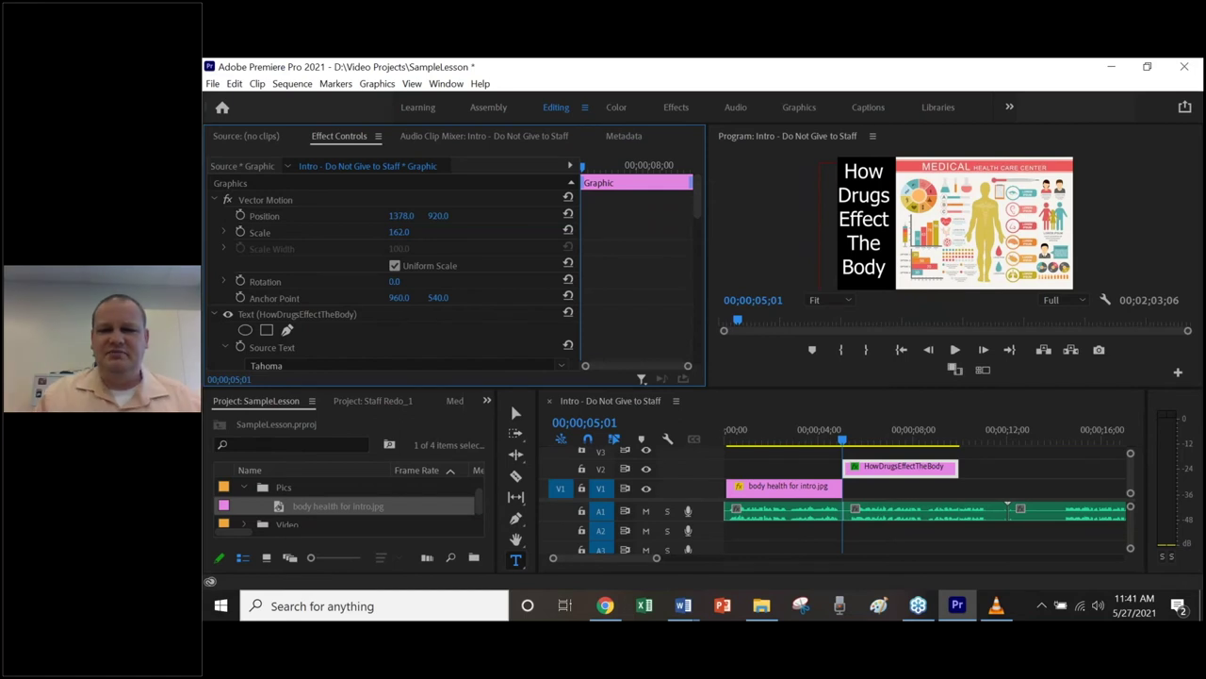
# - Shift the intro picture clip to the sequence start and place the title clip directly above it on V2
pyautogui.click(796, 488)
pyautogui.moveTo(803, 491); pyautogui.dragTo(798, 492)
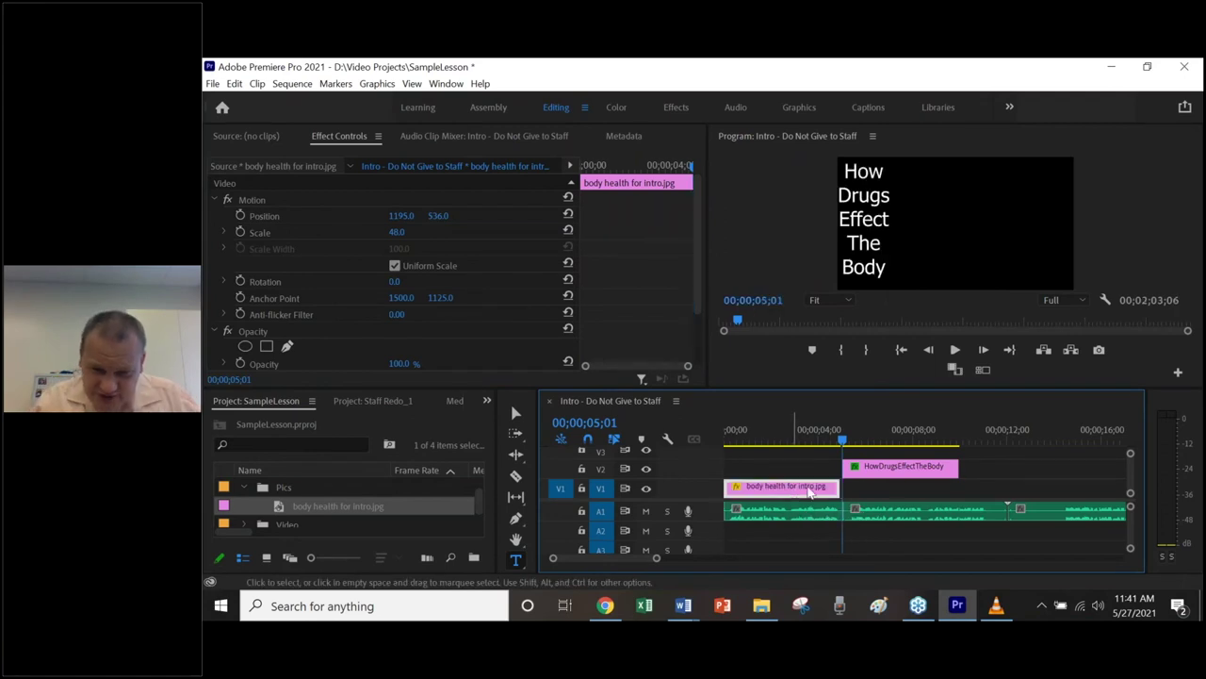
pyautogui.click(902, 468)
pyautogui.moveTo(923, 473); pyautogui.dragTo(936, 473)
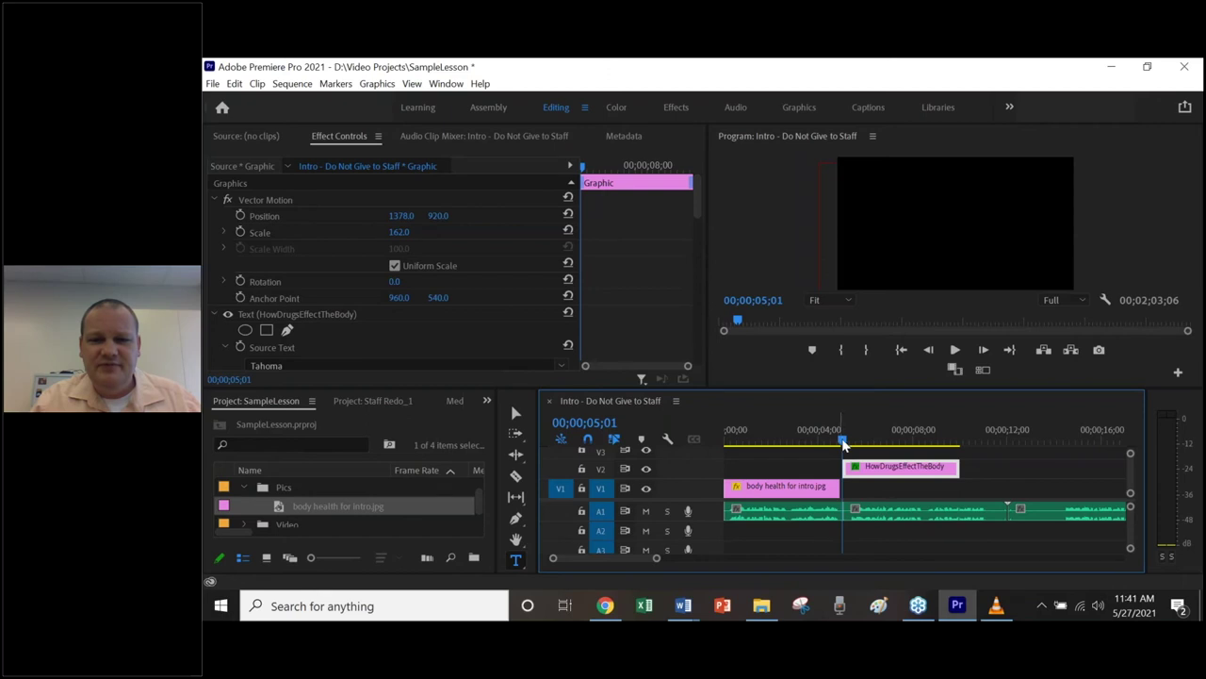
pyautogui.moveTo(833, 441); pyautogui.dragTo(787, 439)
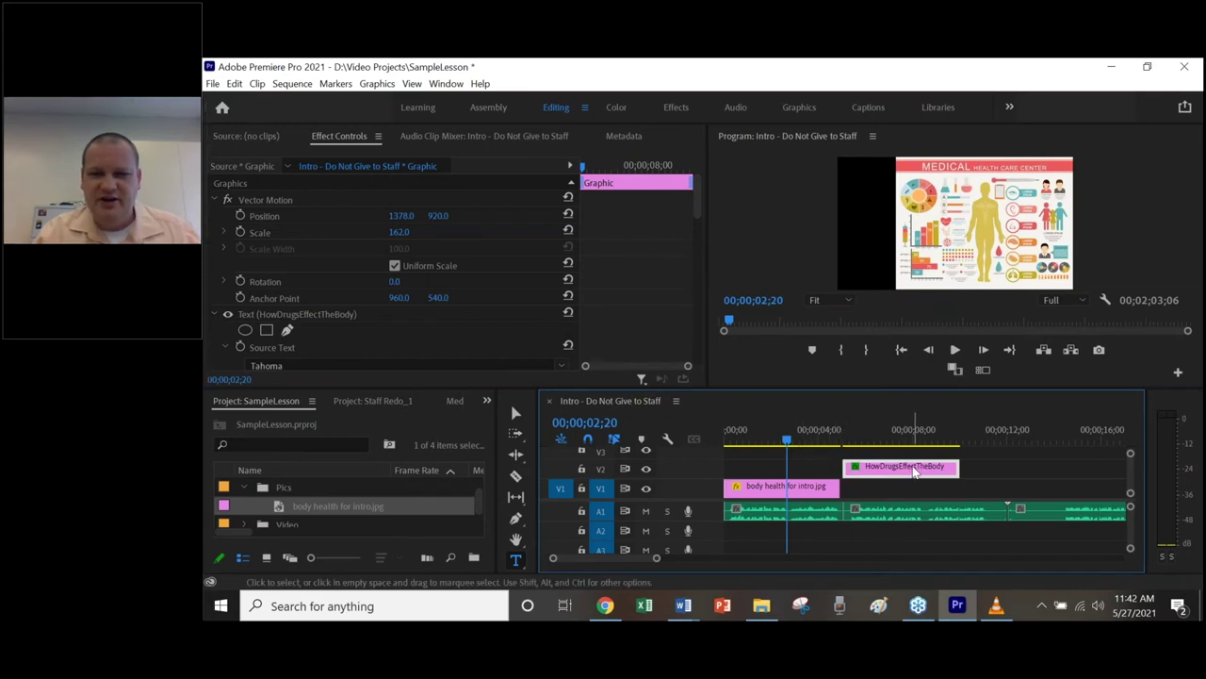
pyautogui.moveTo(910, 472); pyautogui.dragTo(752, 446)
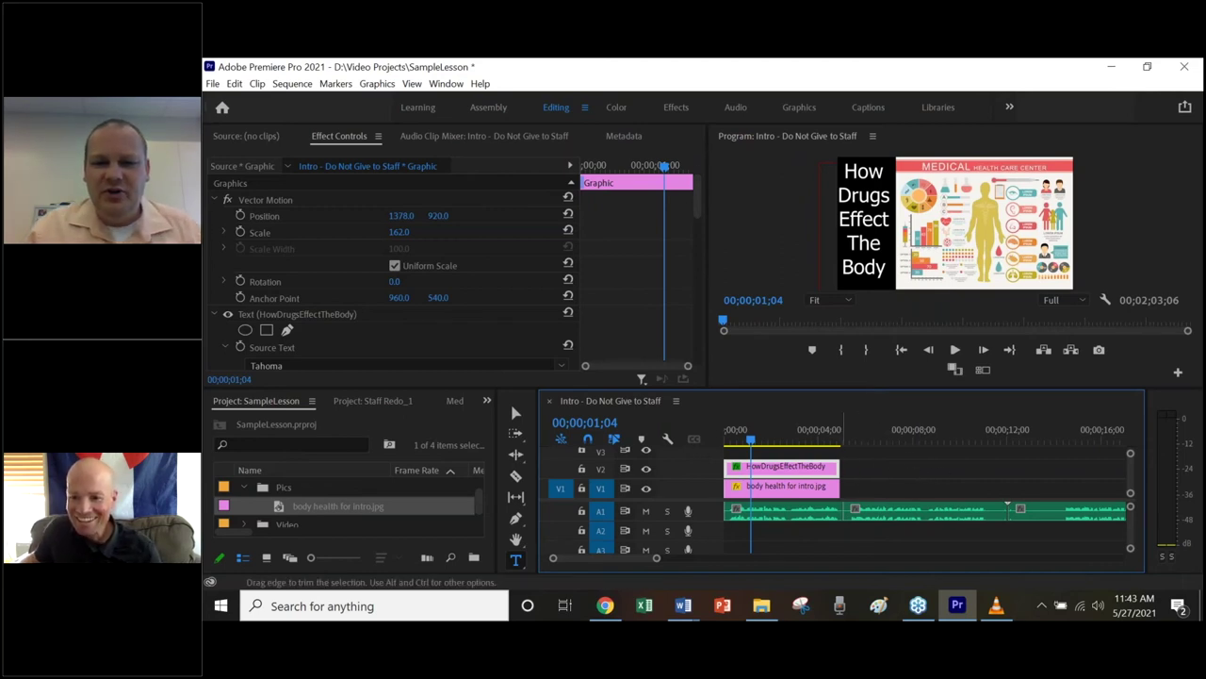
# - Extend the title and picture clips, and trim both back to the end of the first narration clip
pyautogui.rightClick(833, 474)
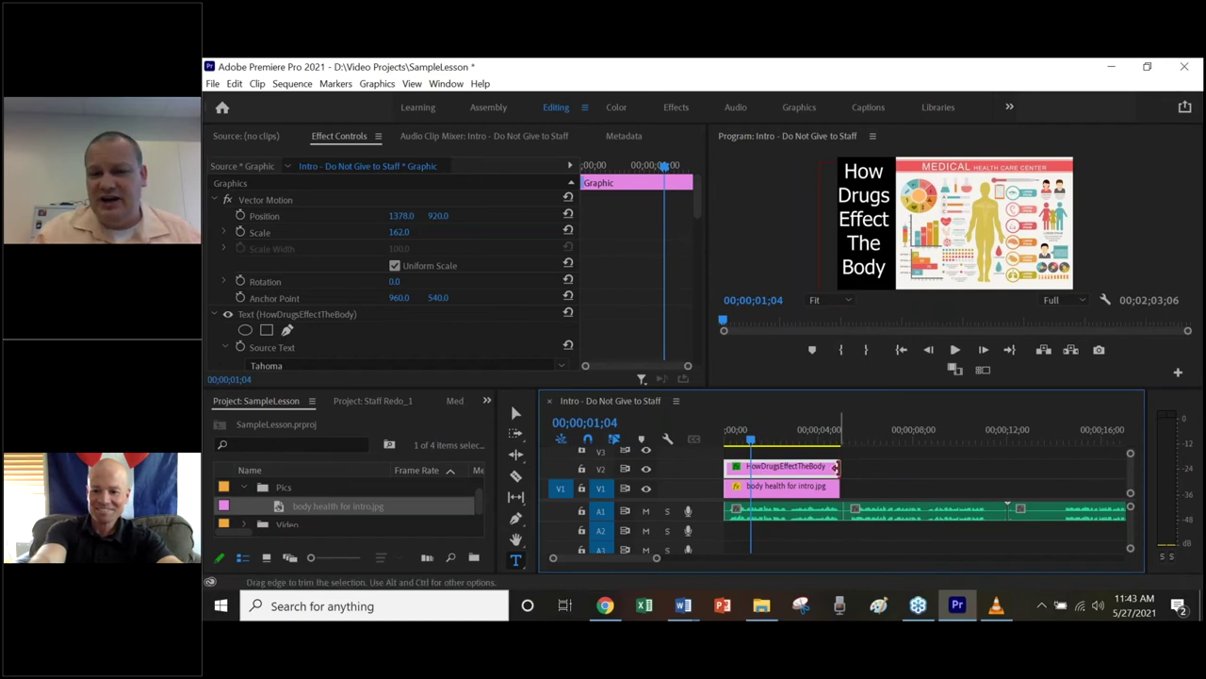
pyautogui.click(834, 468)
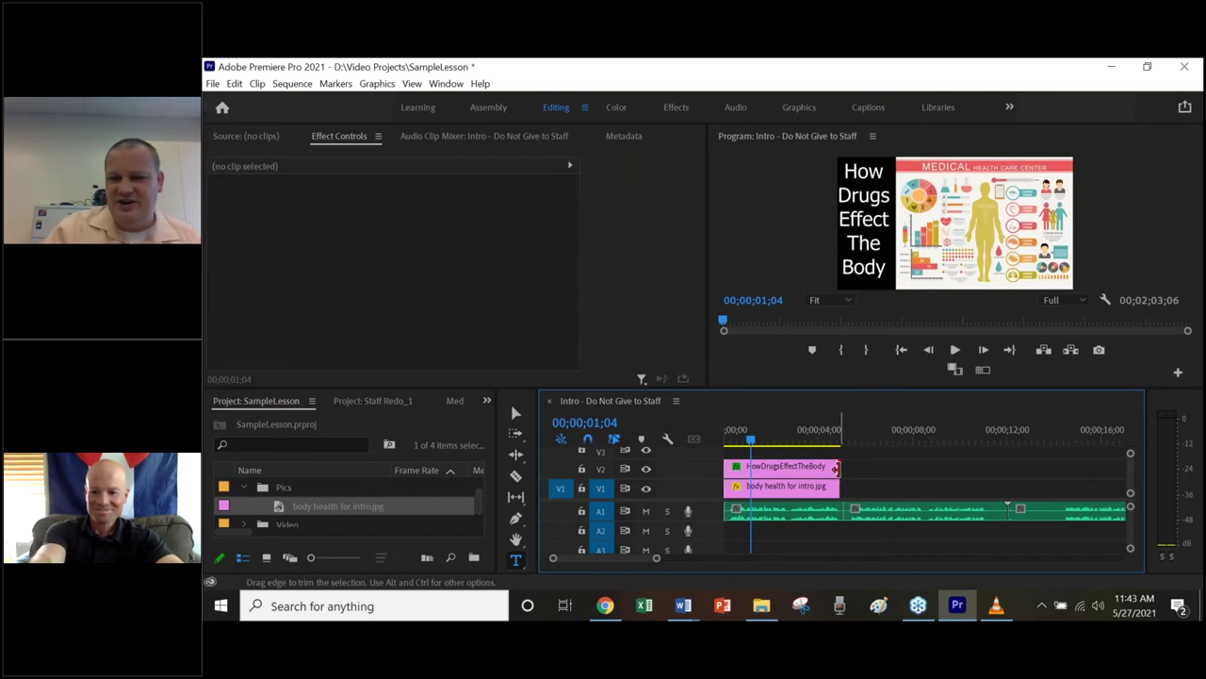
pyautogui.moveTo(834, 465)
pyautogui.mouseDown()
pyautogui.moveTo(766, 466)
pyautogui.moveTo(873, 469)
pyautogui.moveTo(822, 469)
pyautogui.moveTo(853, 468)
pyautogui.moveTo(856, 486)
pyautogui.mouseUp()
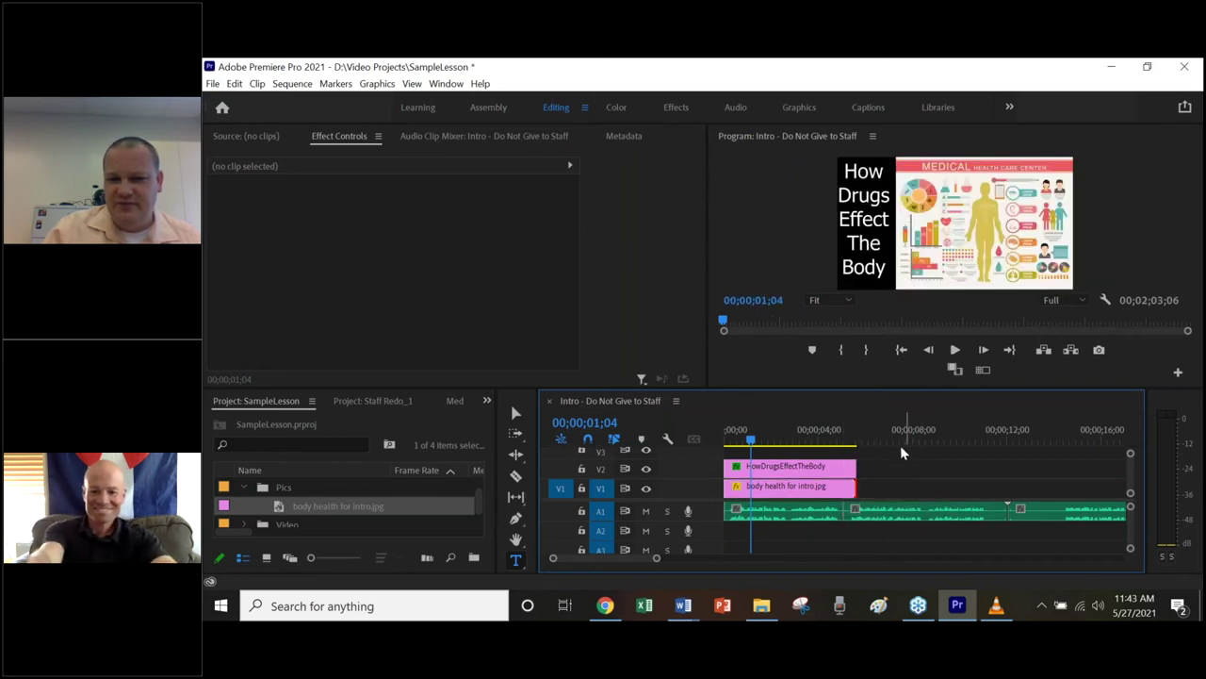
pyautogui.moveTo(855, 465)
pyautogui.mouseDown()
pyautogui.moveTo(840, 462)
pyautogui.moveTo(841, 487)
pyautogui.mouseUp()
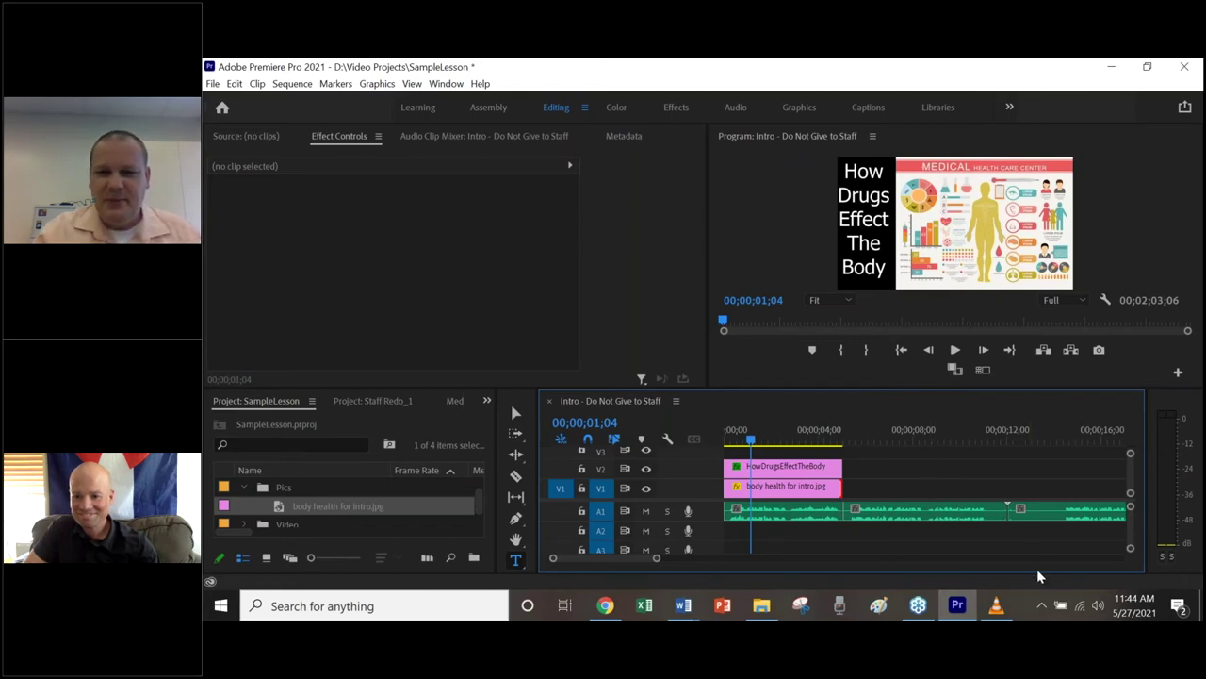
# - Examine the finished example in VLC from the intro title to about 12 seconds, and return to Premiere Pro
pyautogui.click(997, 605)
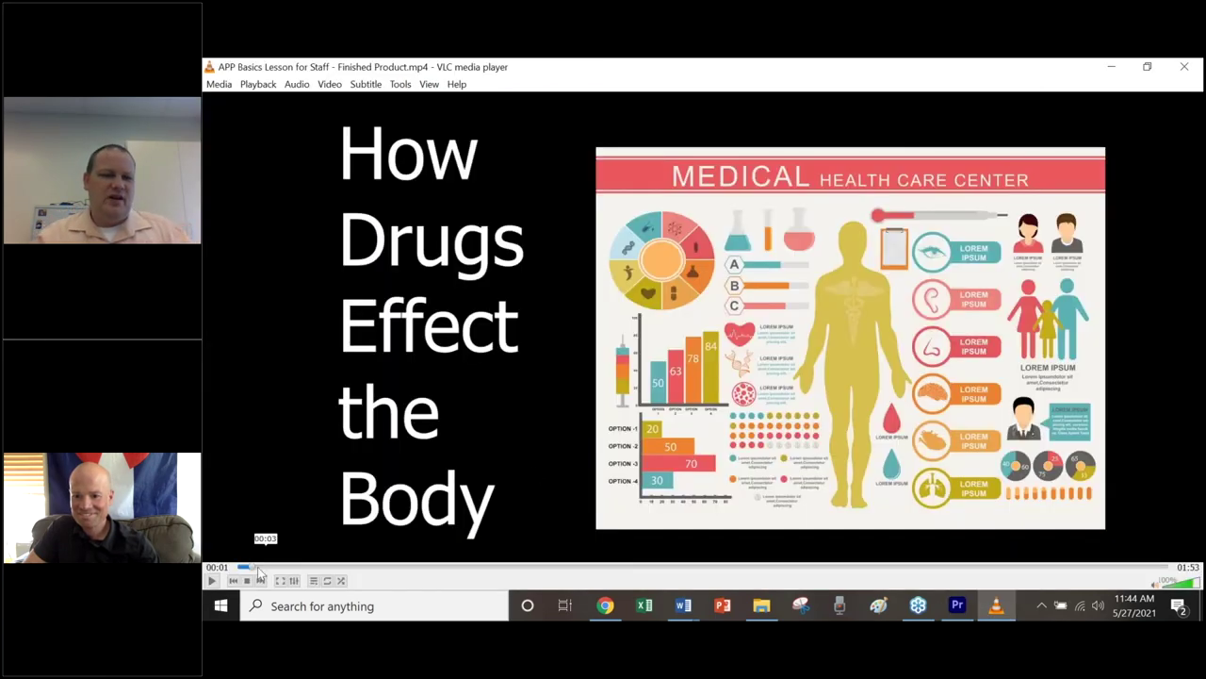
pyautogui.moveTo(269, 565); pyautogui.dragTo(330, 570)
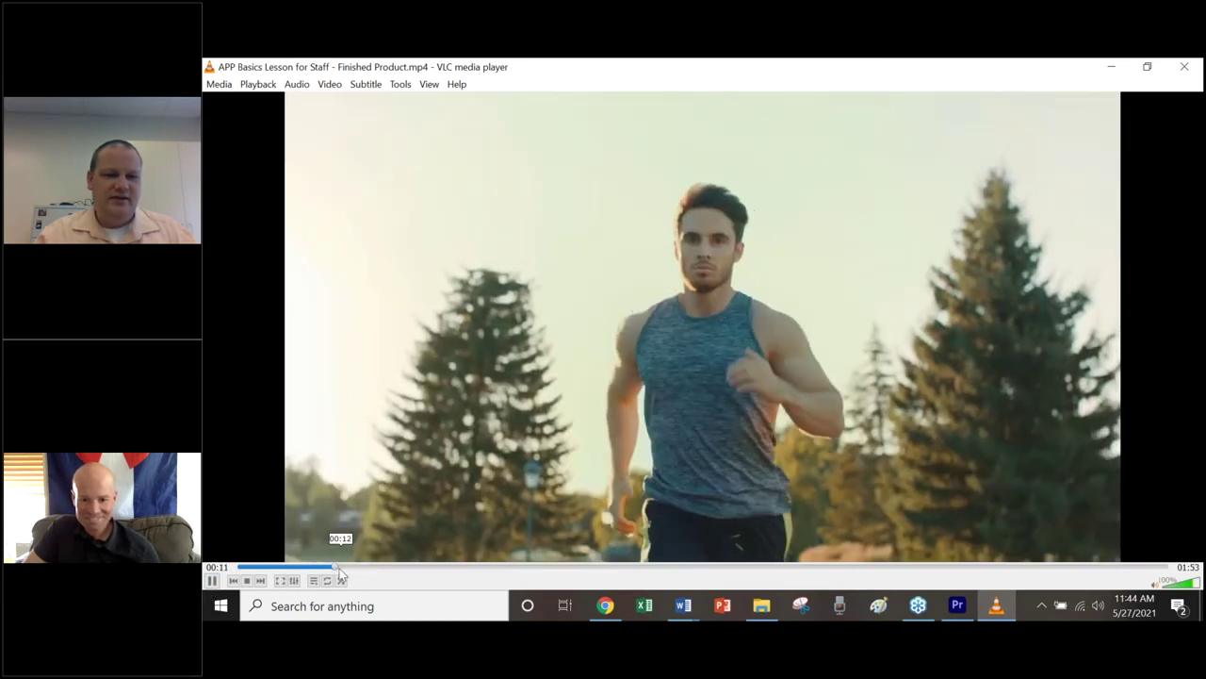
pyautogui.click(213, 581)
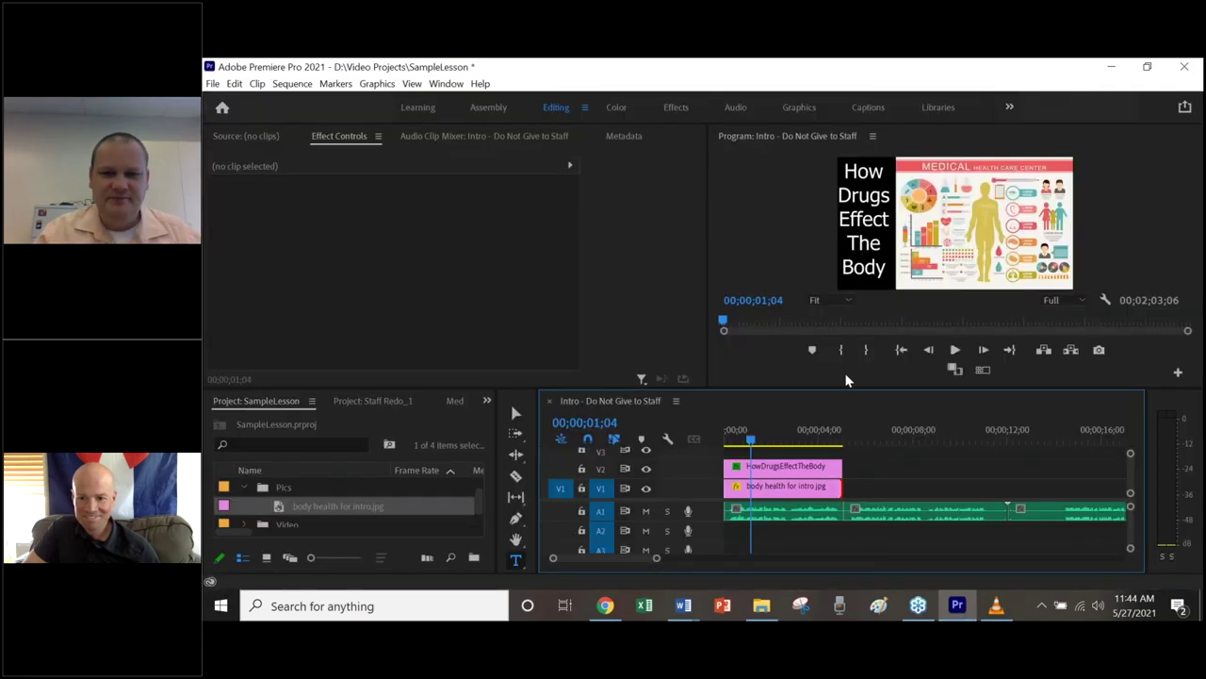
pyautogui.click(957, 605)
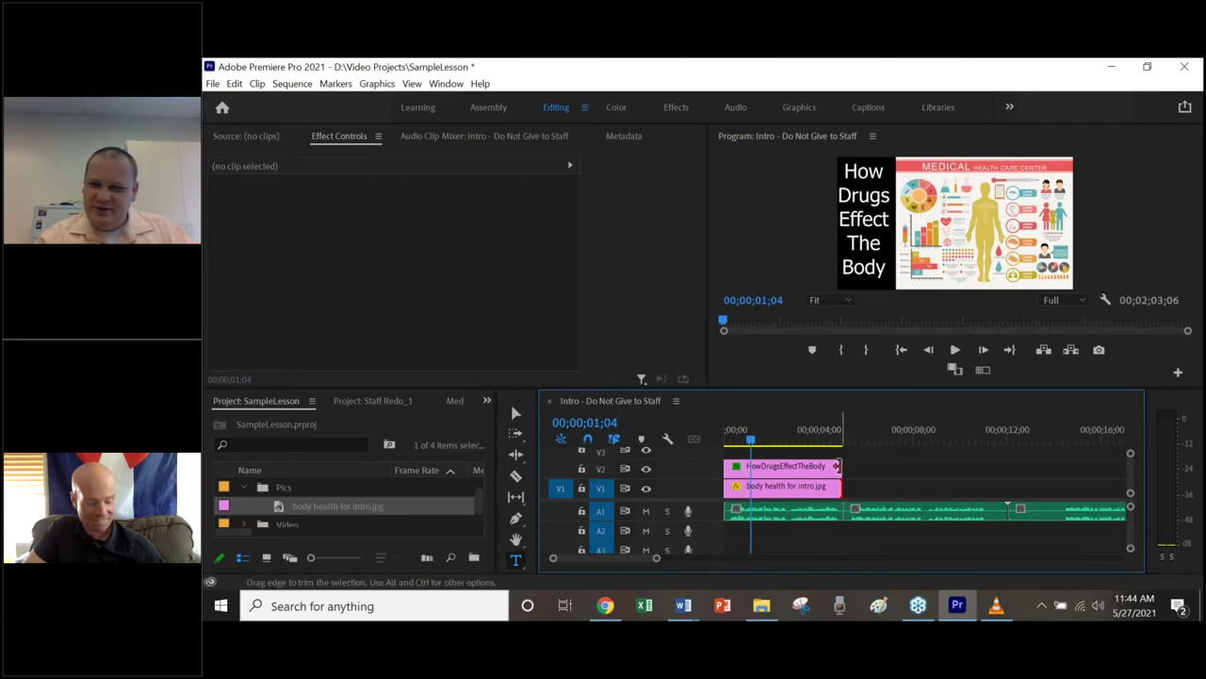
pyautogui.click(996, 608)
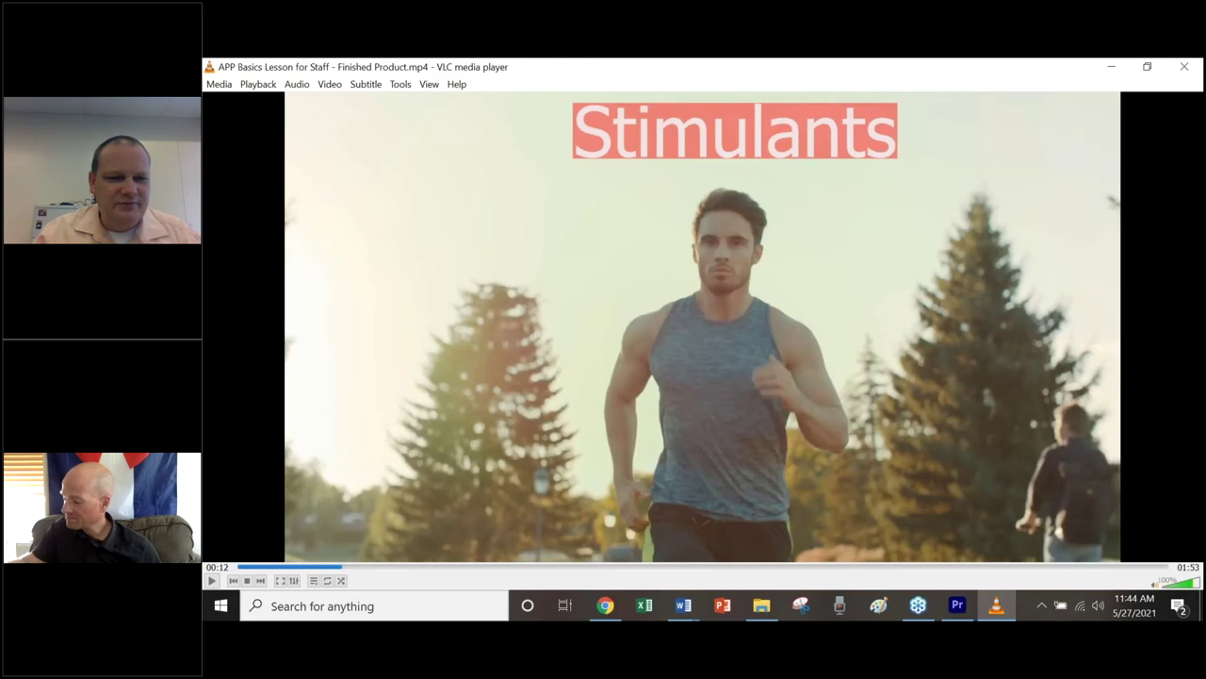
pyautogui.click(958, 605)
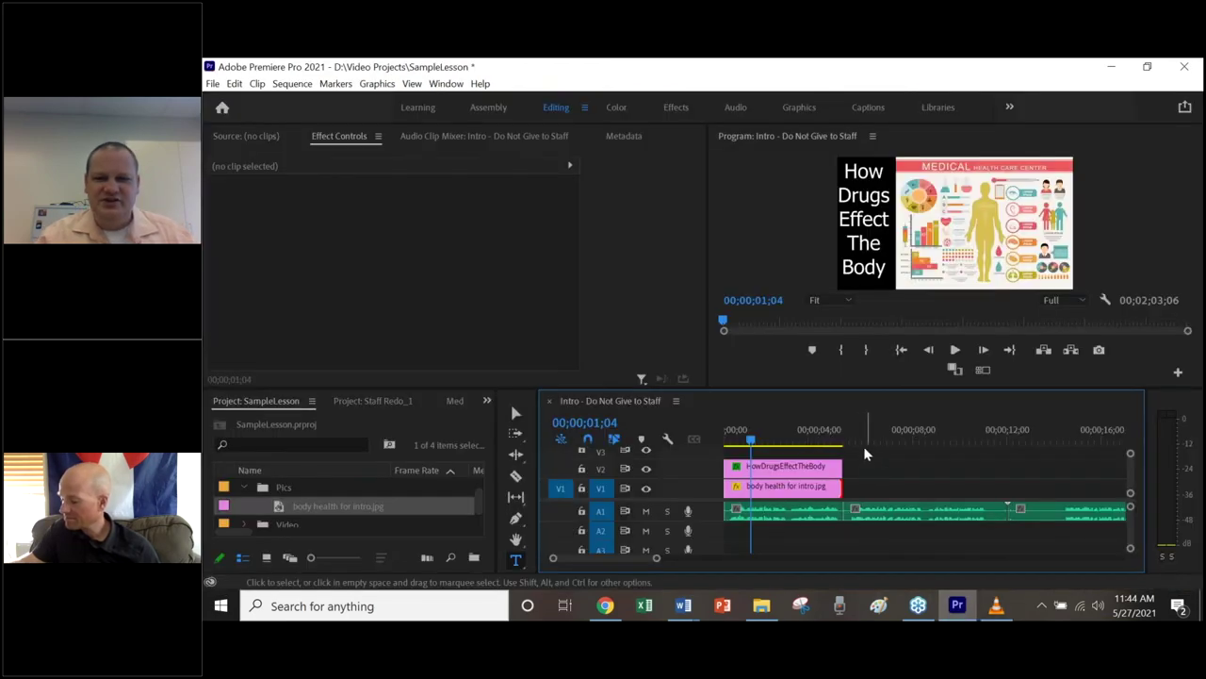
# - Play the narration after the intro clips, stop at 00;00;11;15, and extend the title and picture clips to that time
pyautogui.click(859, 441)
pyautogui.click(955, 349)
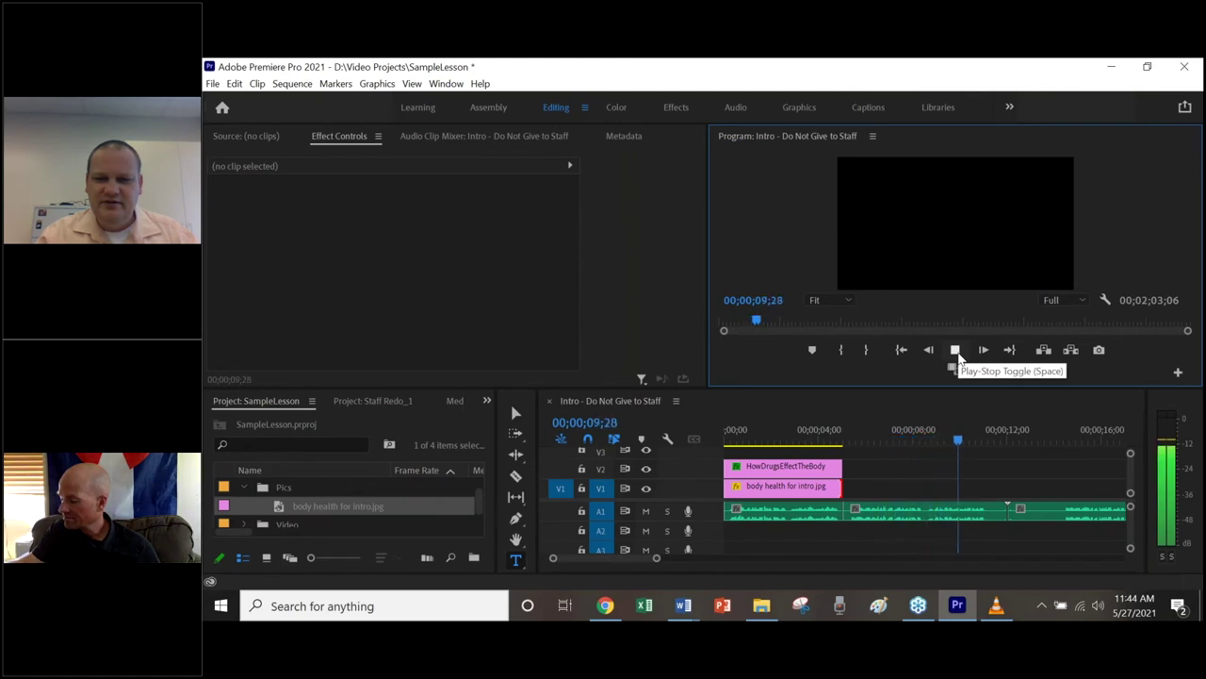
pyautogui.click(954, 351)
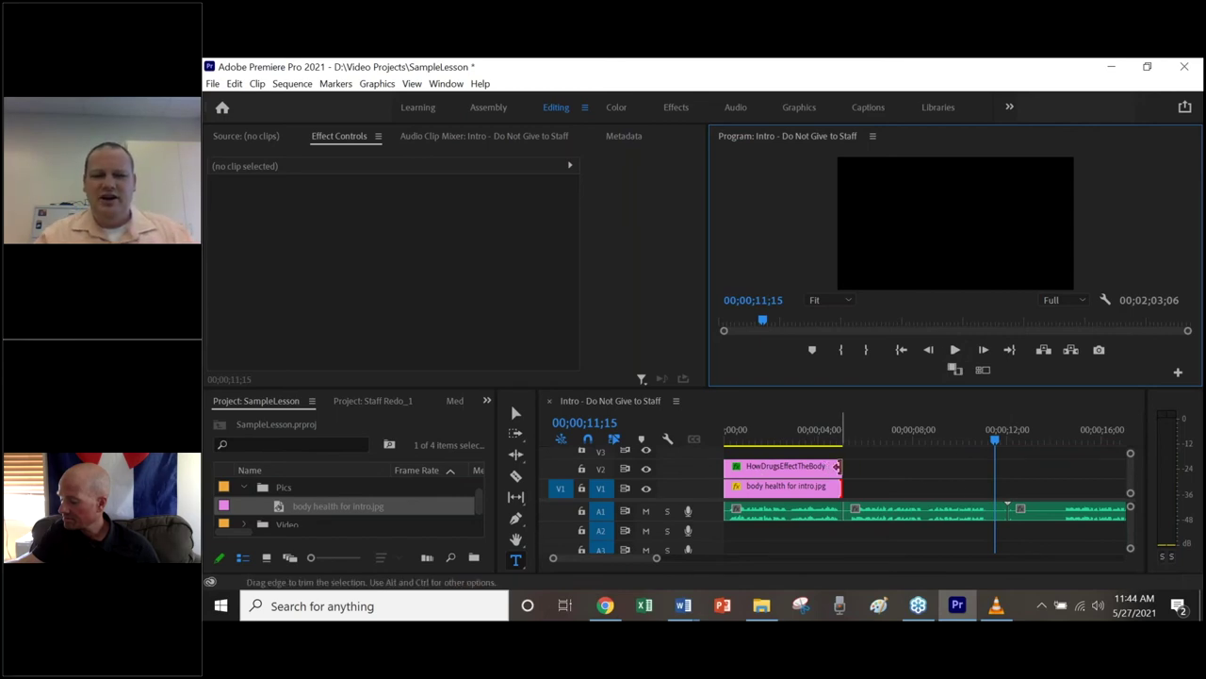
pyautogui.moveTo(836, 465); pyautogui.dragTo(991, 465)
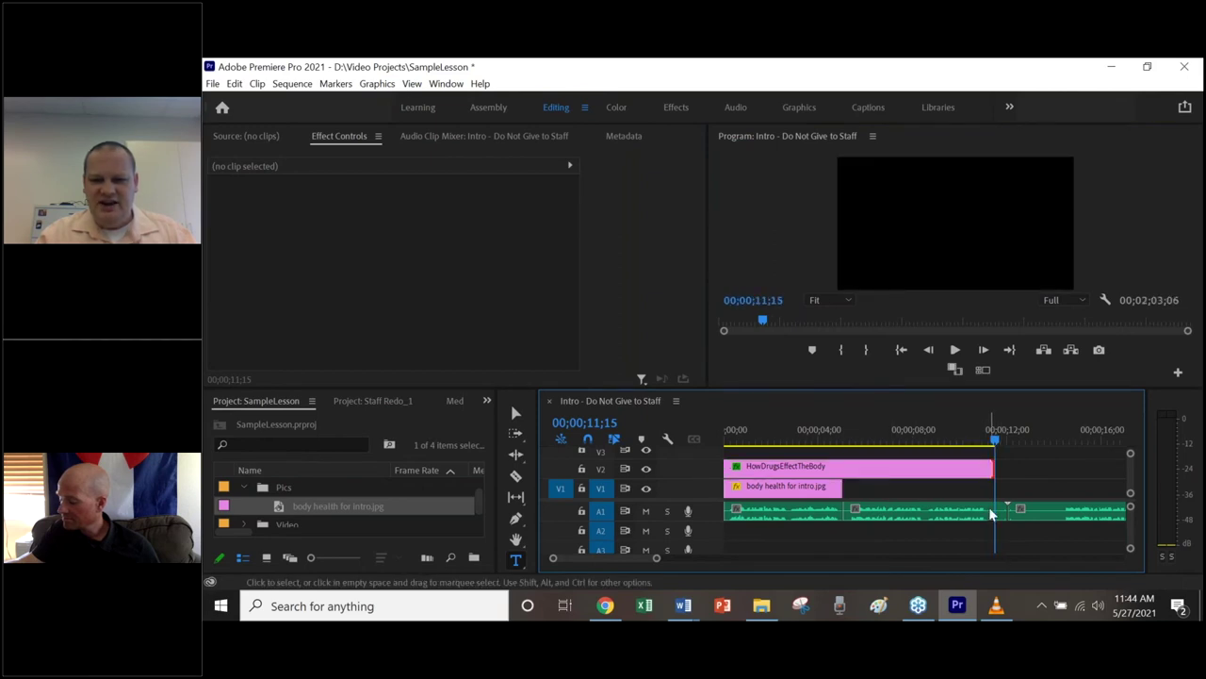
pyautogui.moveTo(837, 486); pyautogui.dragTo(991, 486)
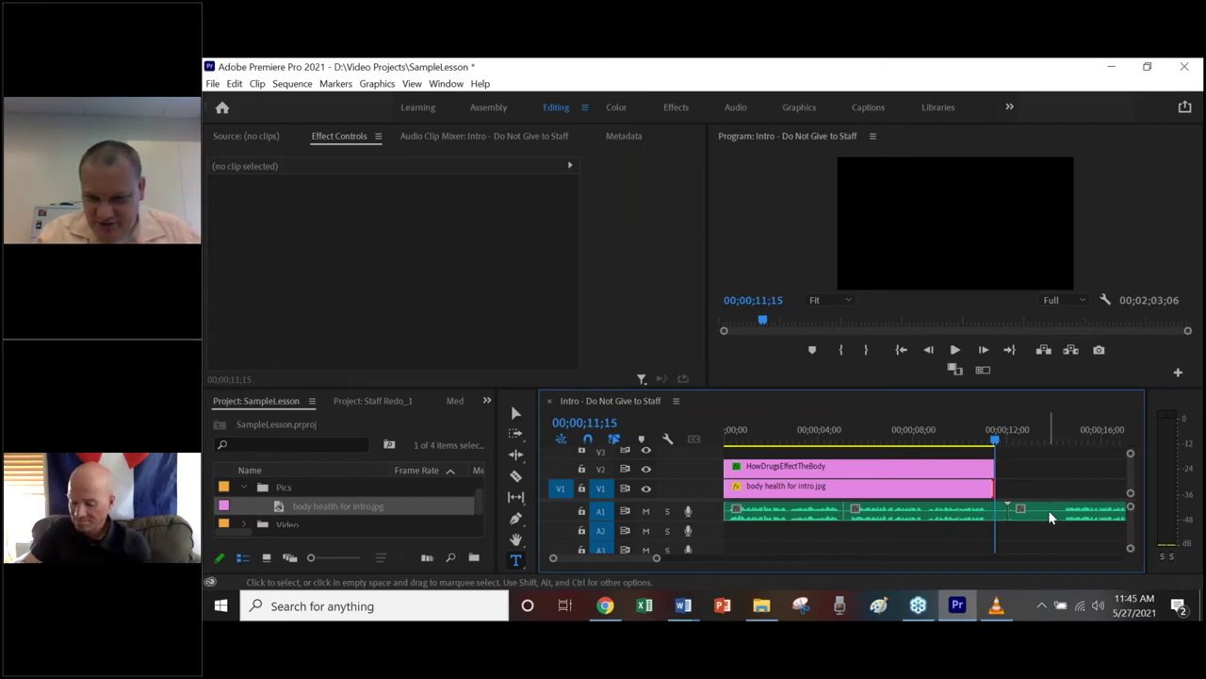
# - Split the A1 narration with the Razor tool at 00;00;11;15 and at about 14 seconds, and return to the Selection tool
pyautogui.click(516, 476)
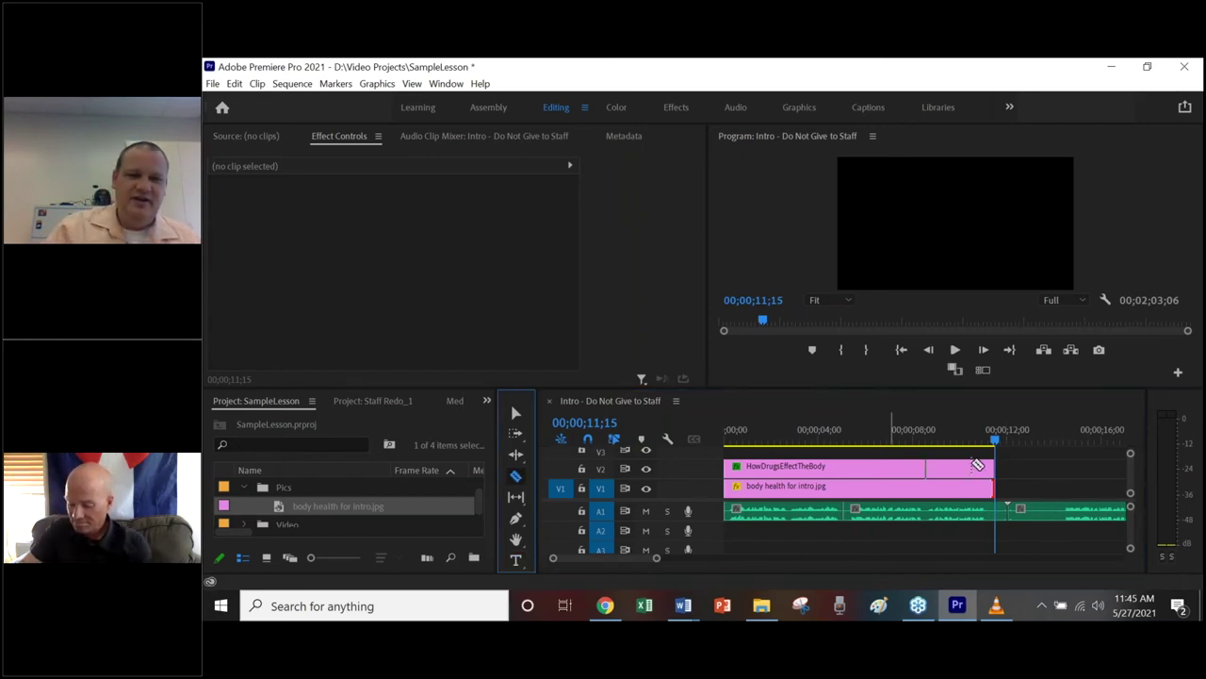
pyautogui.click(999, 512)
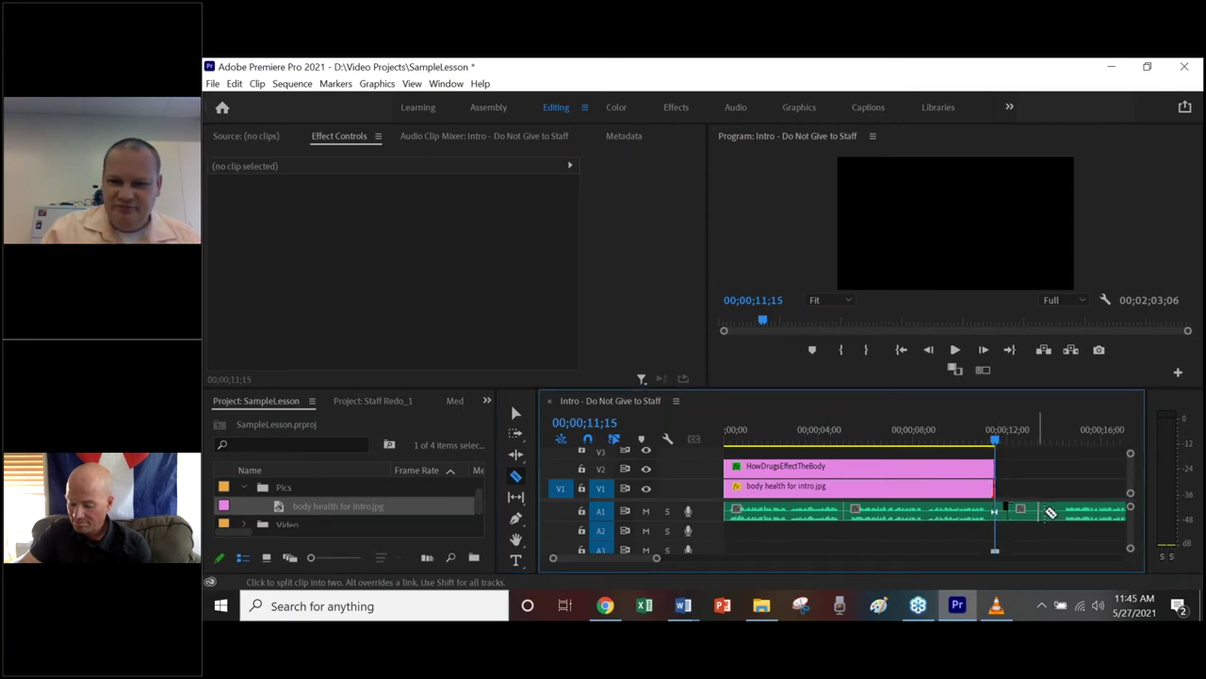
pyautogui.click(1052, 512)
pyautogui.click(515, 412)
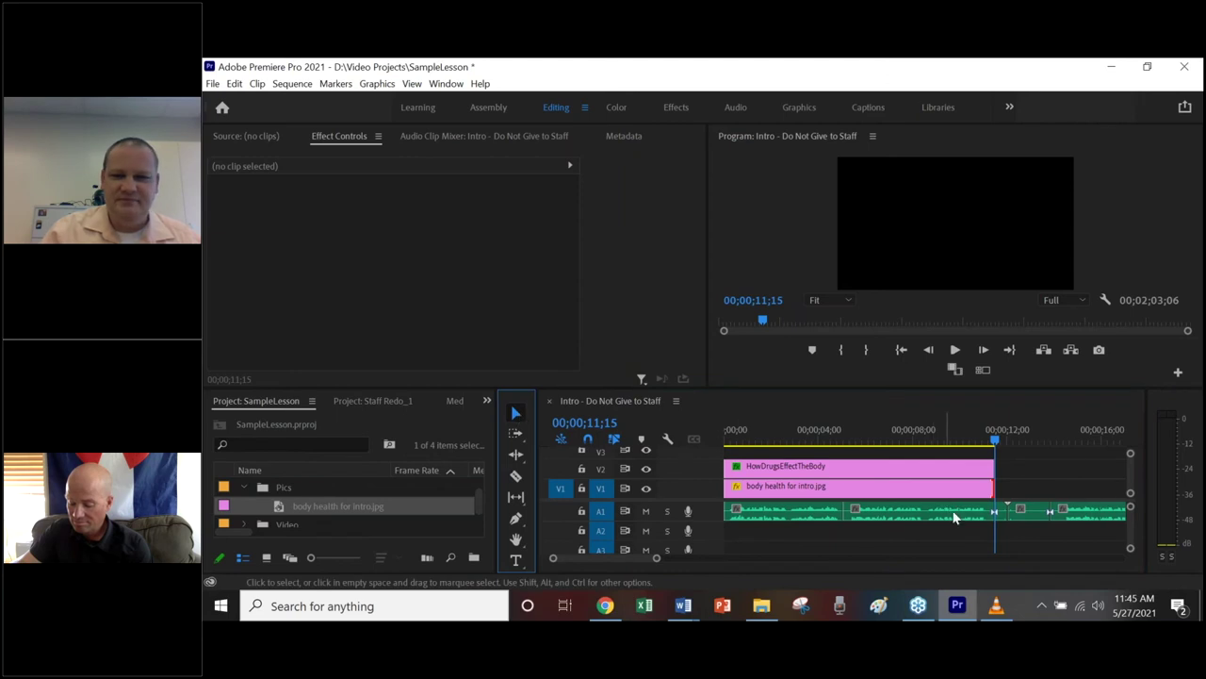
# - Delete the unwanted narration pieces on A1 after 00;00;11;15 and close the remaining gap
pyautogui.click(1003, 519)
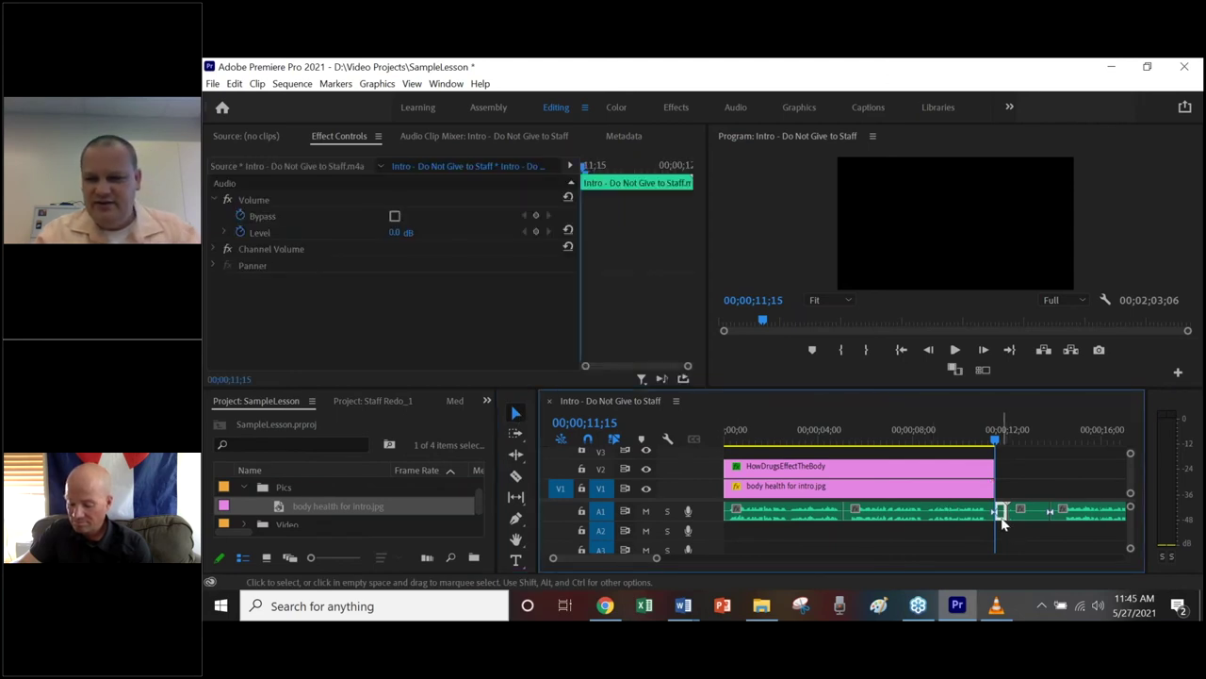
pyautogui.press('Delete')
pyautogui.click(1027, 516)
pyautogui.press('Delete')
pyautogui.click(1024, 517)
pyautogui.press('Delete')
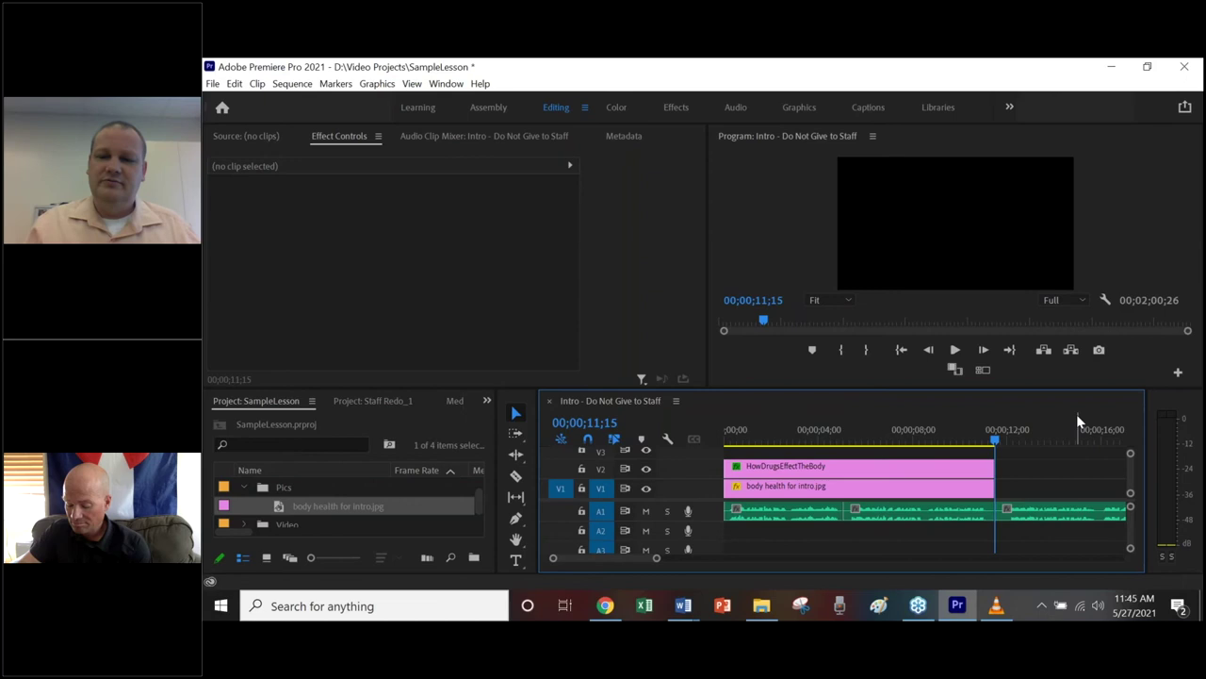
# - Expand the Video bin in the SampleLesson project and browse its clips down to man running.mp4
pyautogui.scroll(-1, 327, 512)
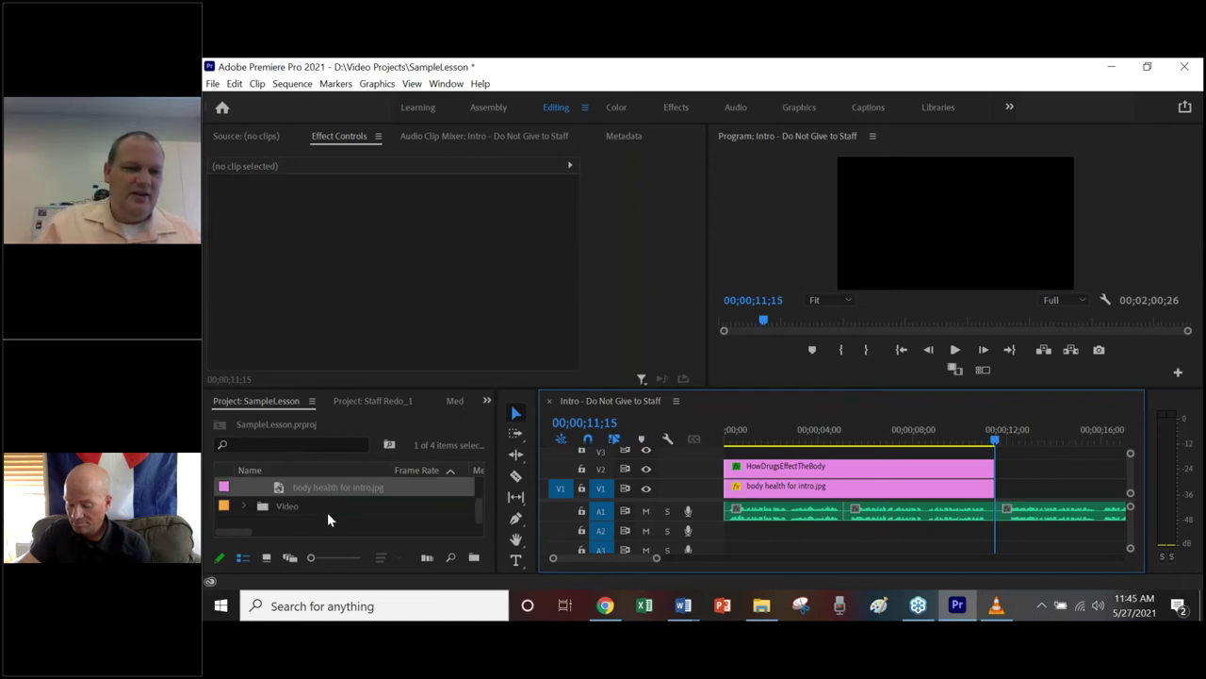
pyautogui.click(244, 506)
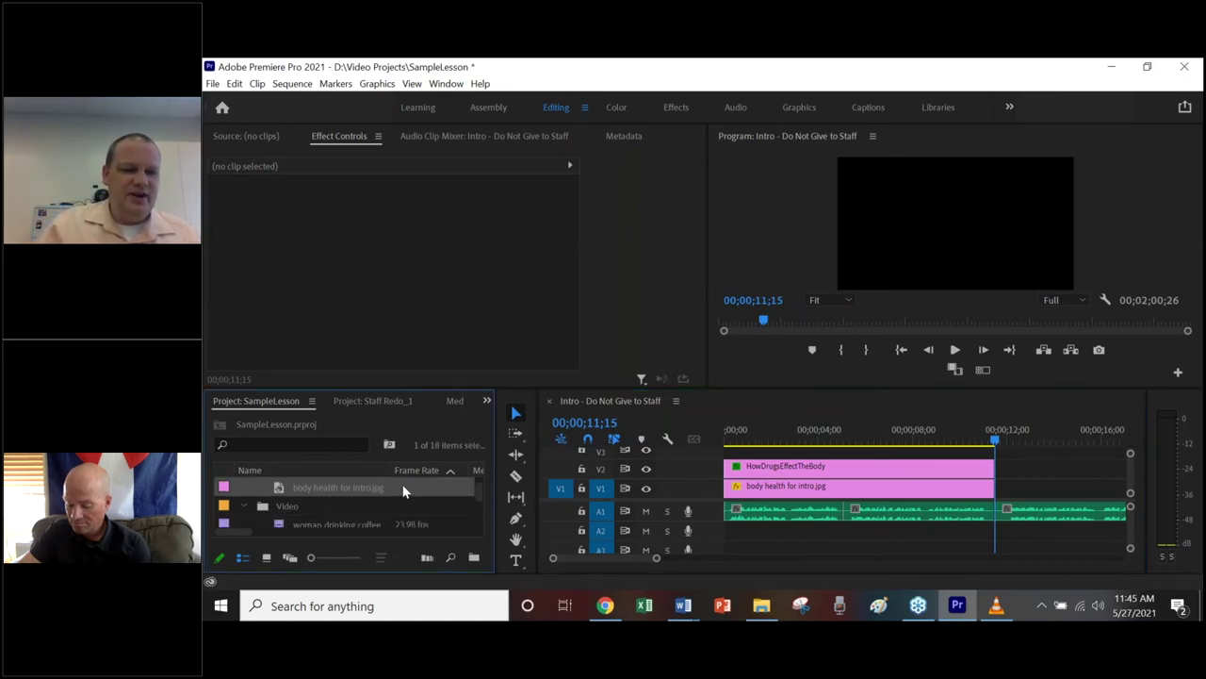
pyautogui.scroll(-2, 404, 494)
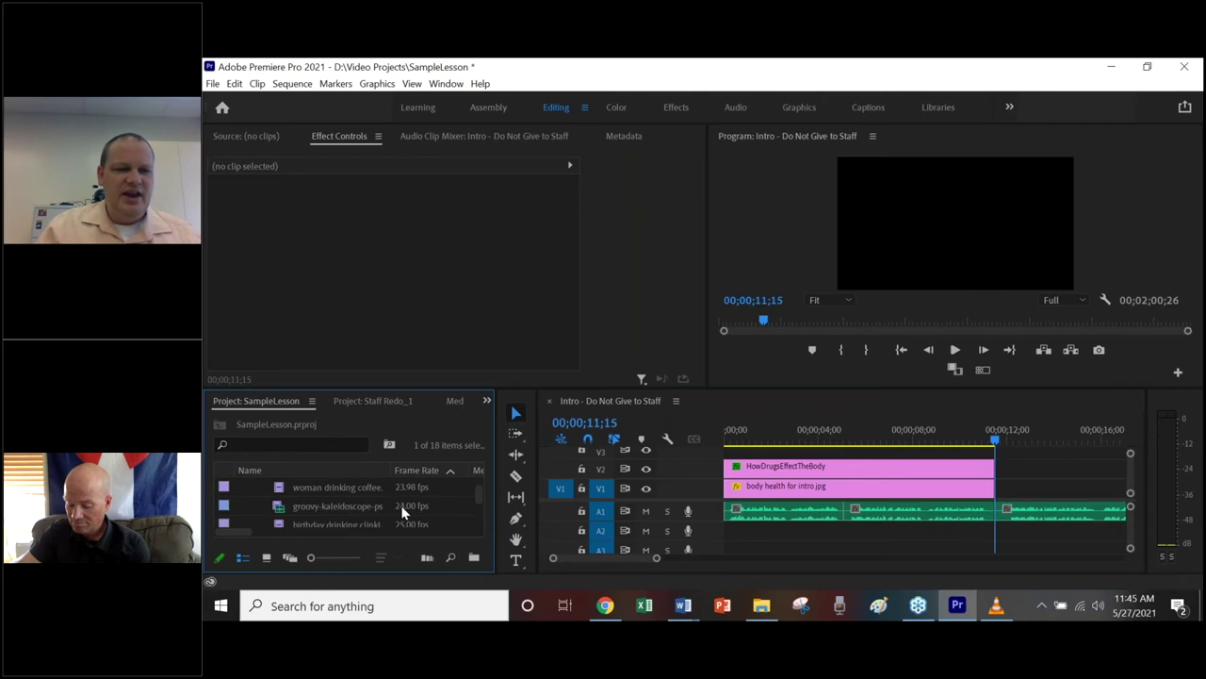
pyautogui.scroll(-2, 402, 505)
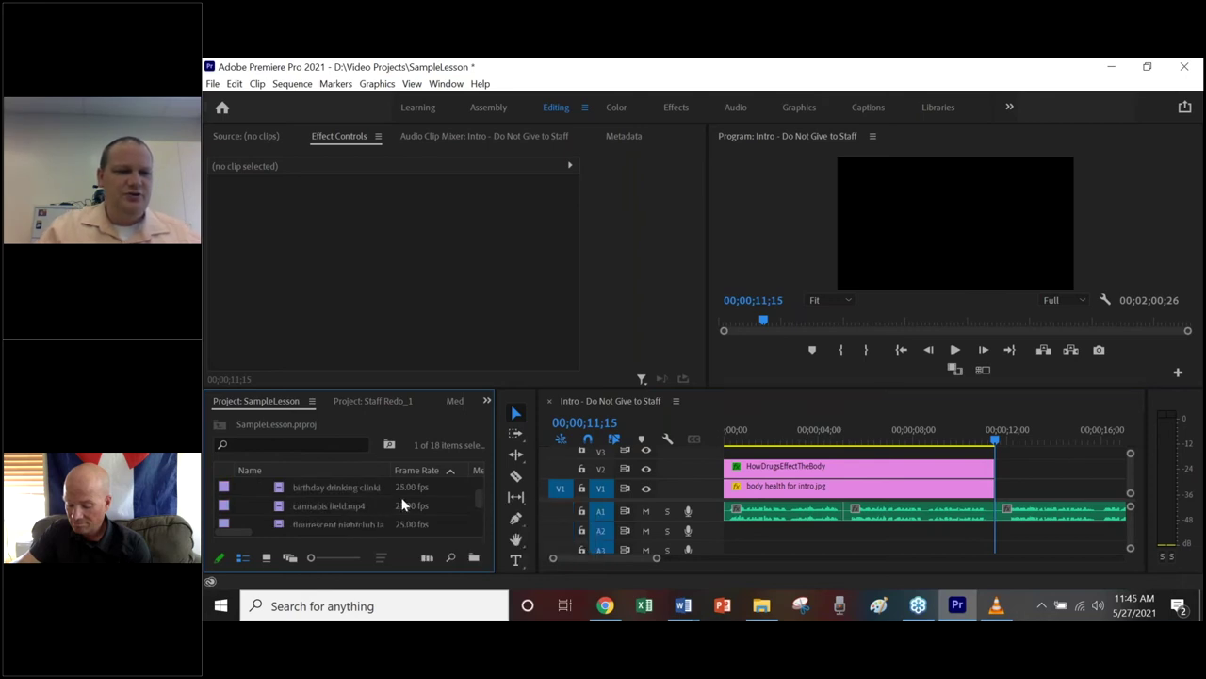
pyautogui.scroll(-1, 402, 506)
# - Switch to Word, read Steps 7 and 8 in the Teaching Adobe Premier Pro Notes, and return to Premiere Pro
pyautogui.click(684, 605)
pyautogui.click(542, 542)
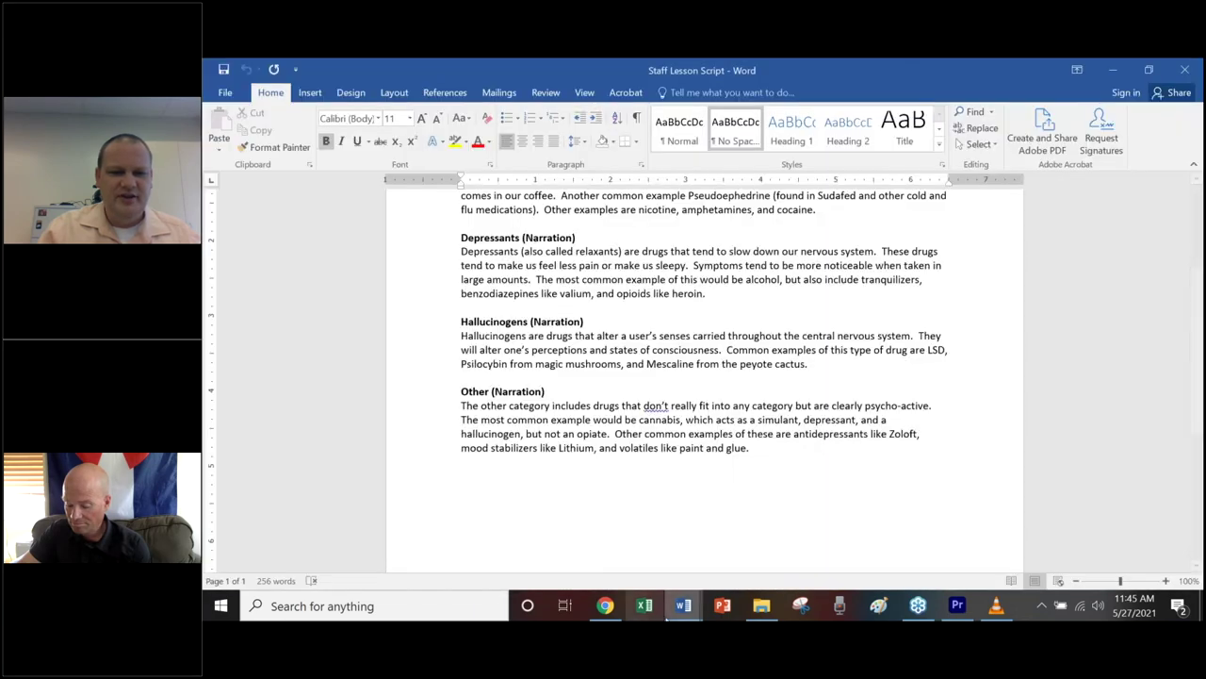
pyautogui.moveTo(684, 605)
pyautogui.click(718, 524)
pyautogui.scroll(-3, 510, 415)
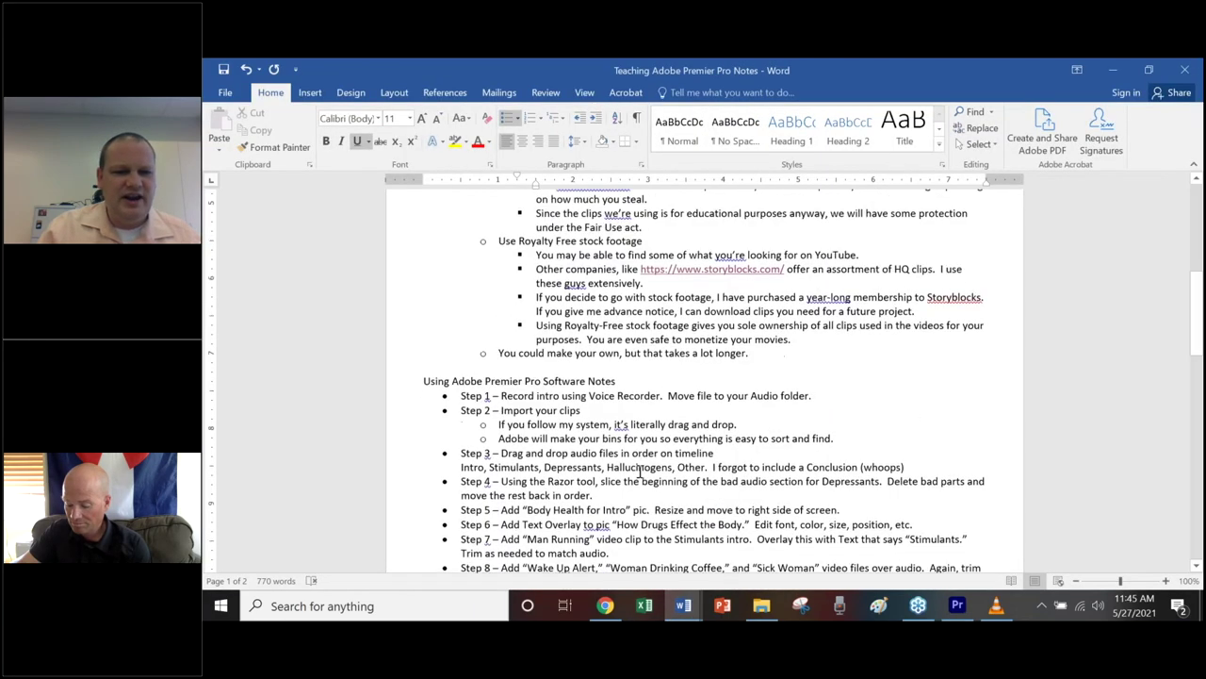
pyautogui.scroll(-4, 541, 478)
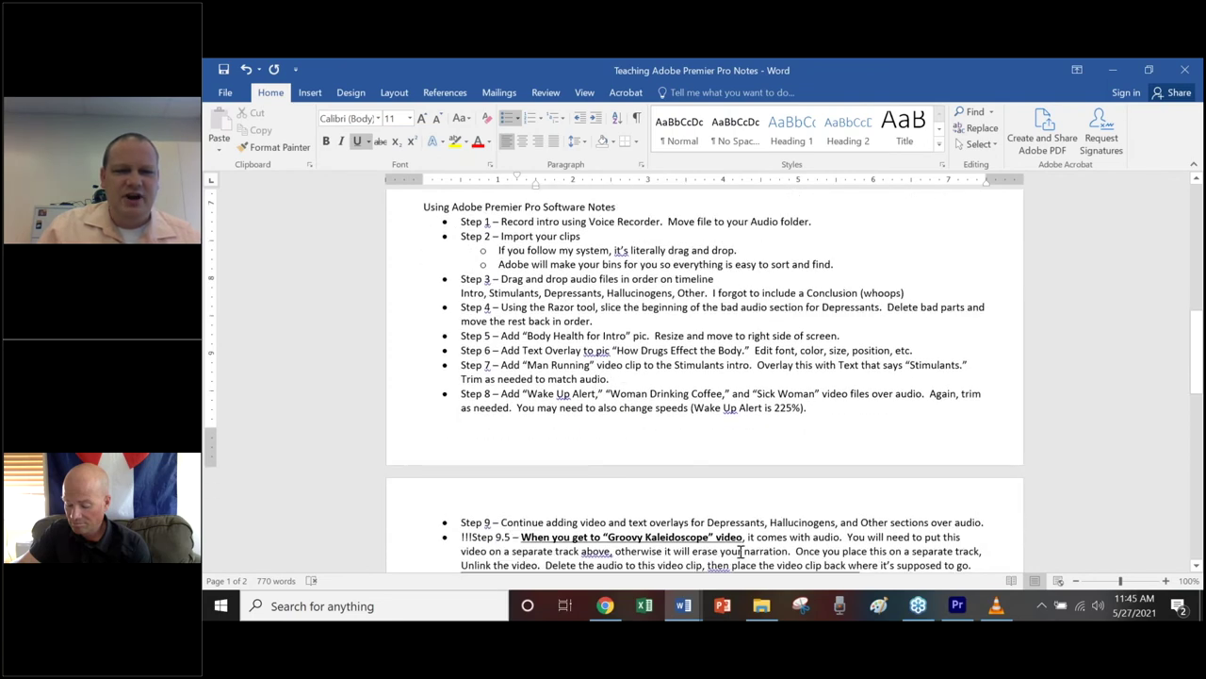
pyautogui.click(957, 605)
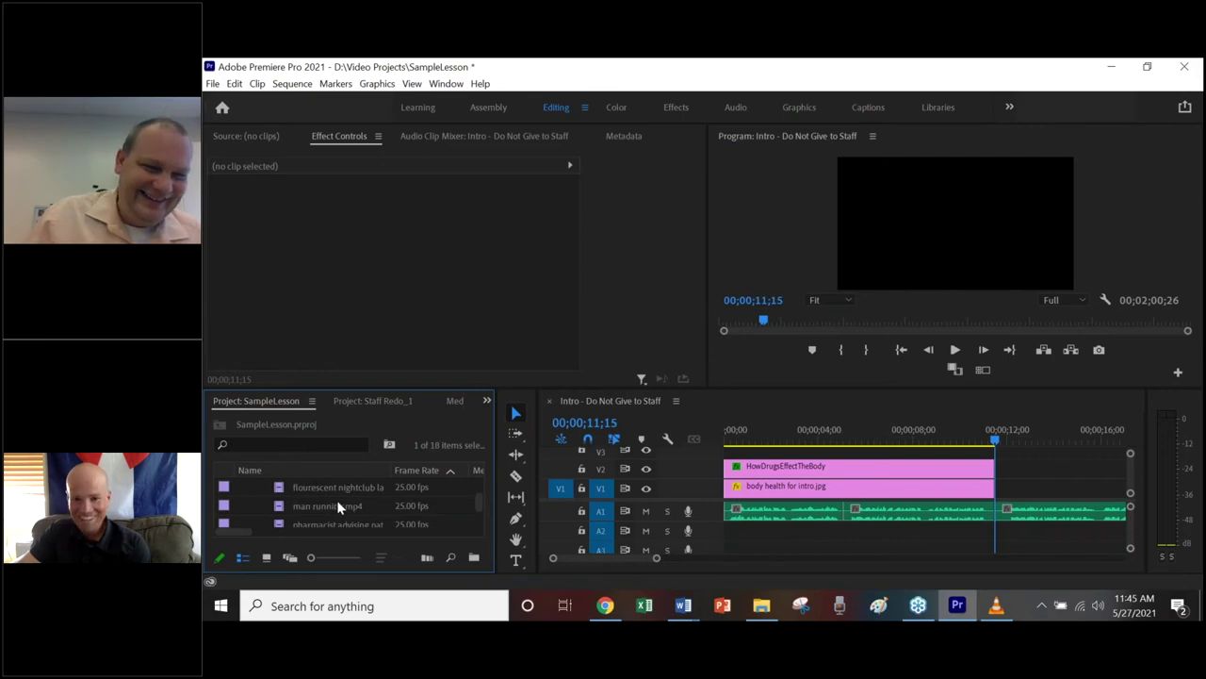
# - Collapse the Pics bin and place man running.mp4 on V1 with the clip starting at 00;00;12;02
pyautogui.scroll(-1, 336, 506)
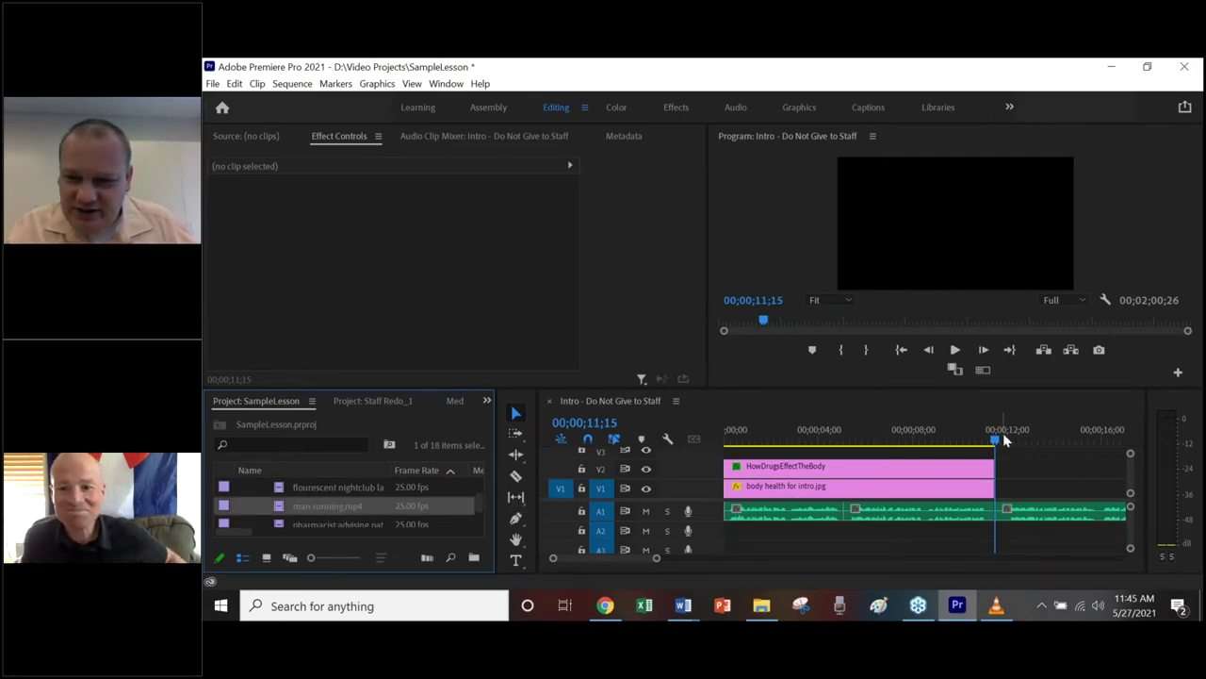
pyautogui.moveTo(997, 437); pyautogui.dragTo(1013, 447)
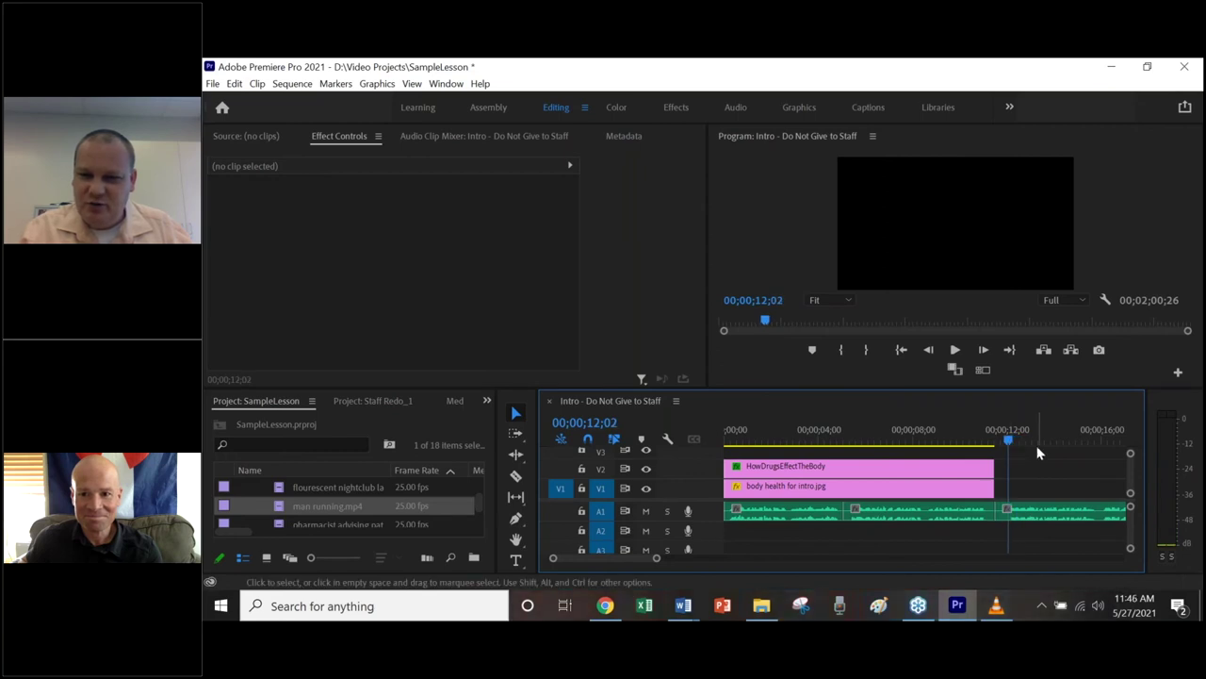
pyautogui.scroll(3, 1038, 454)
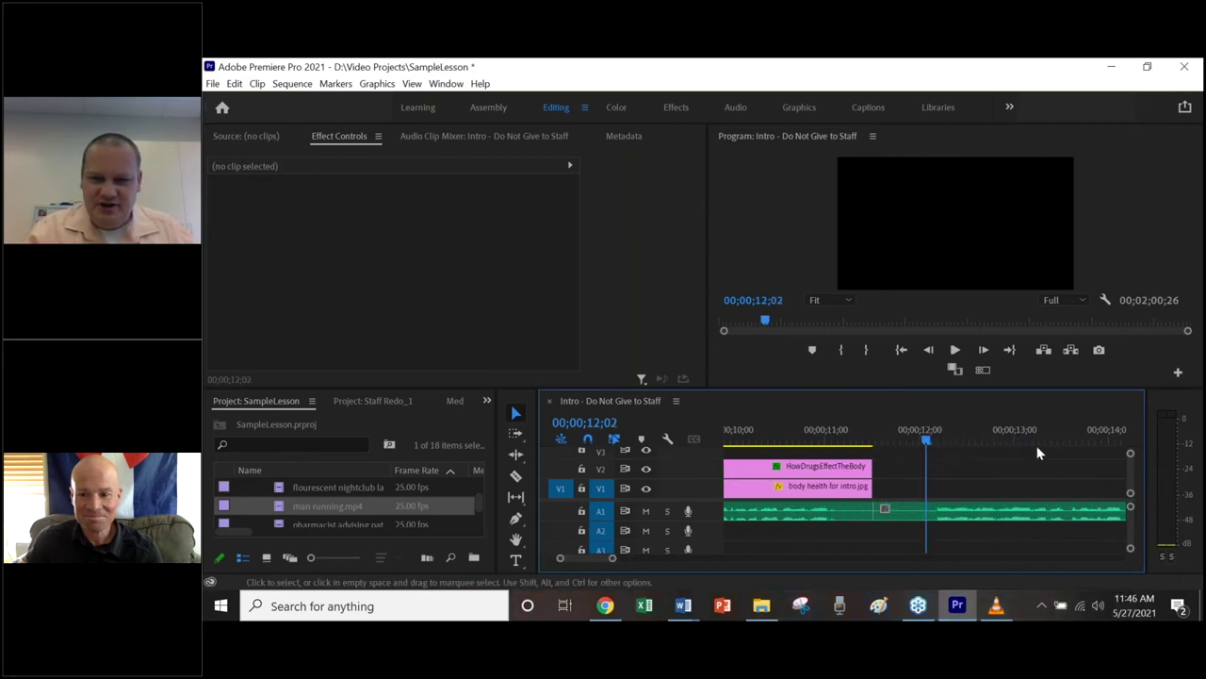
pyautogui.moveTo(927, 436); pyautogui.dragTo(927, 434)
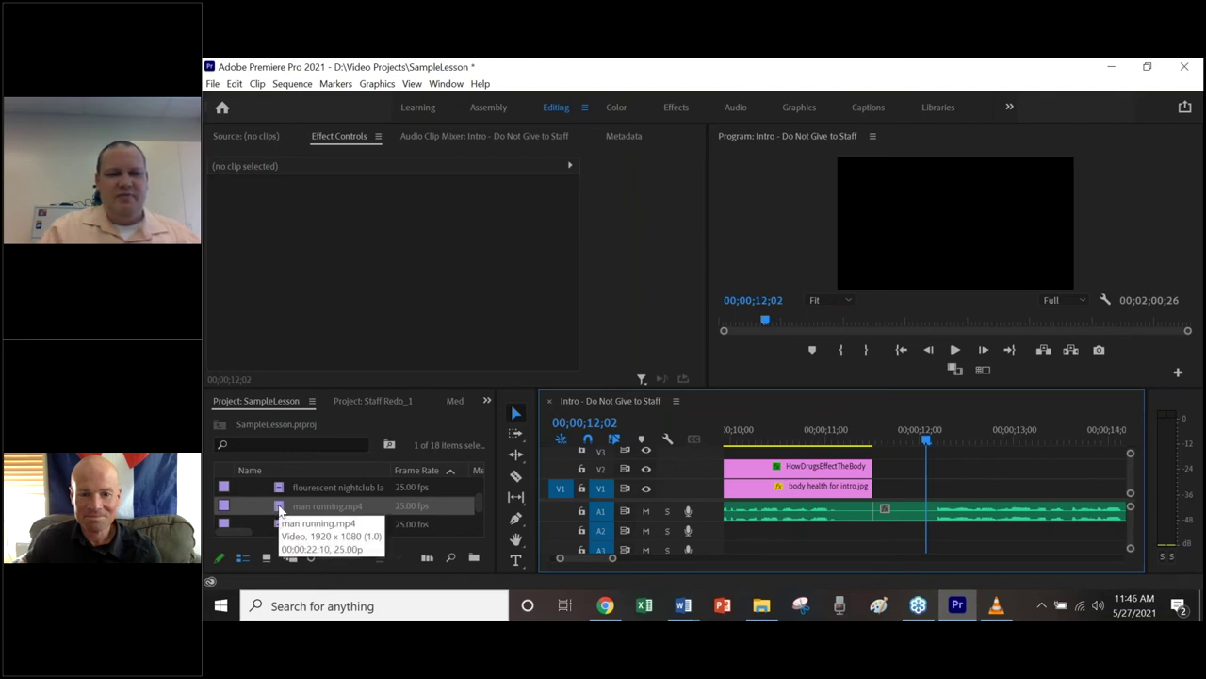
pyautogui.scroll(3, 283, 509)
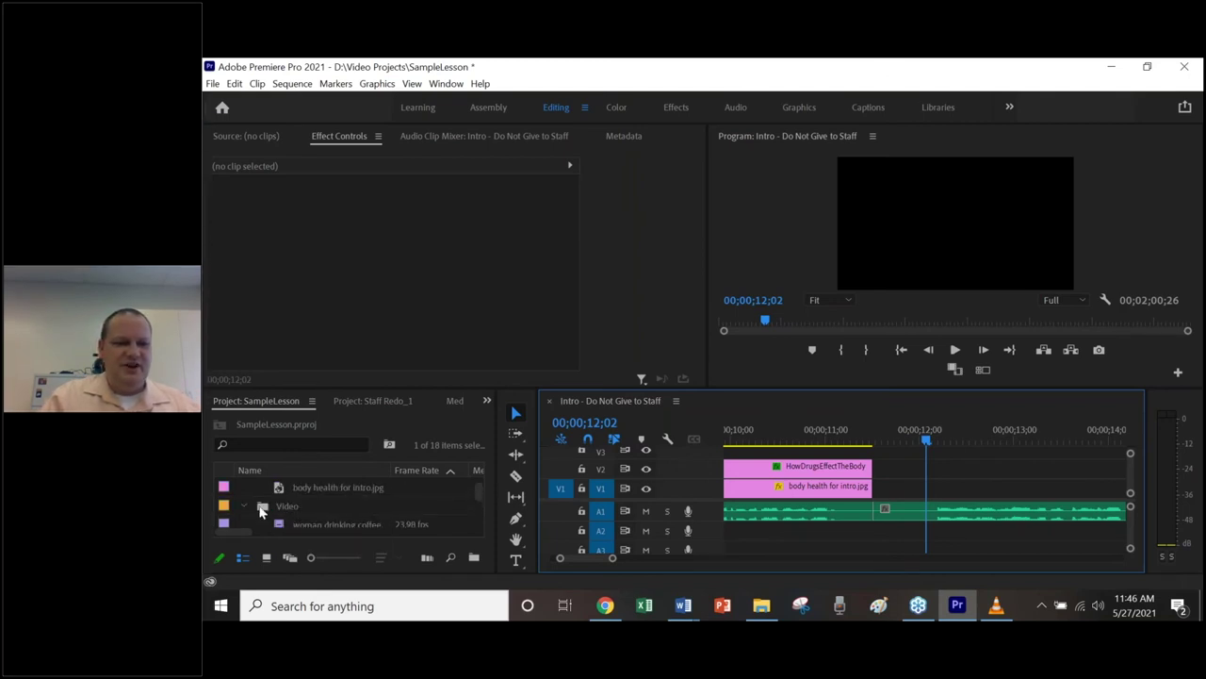
pyautogui.scroll(2, 273, 507)
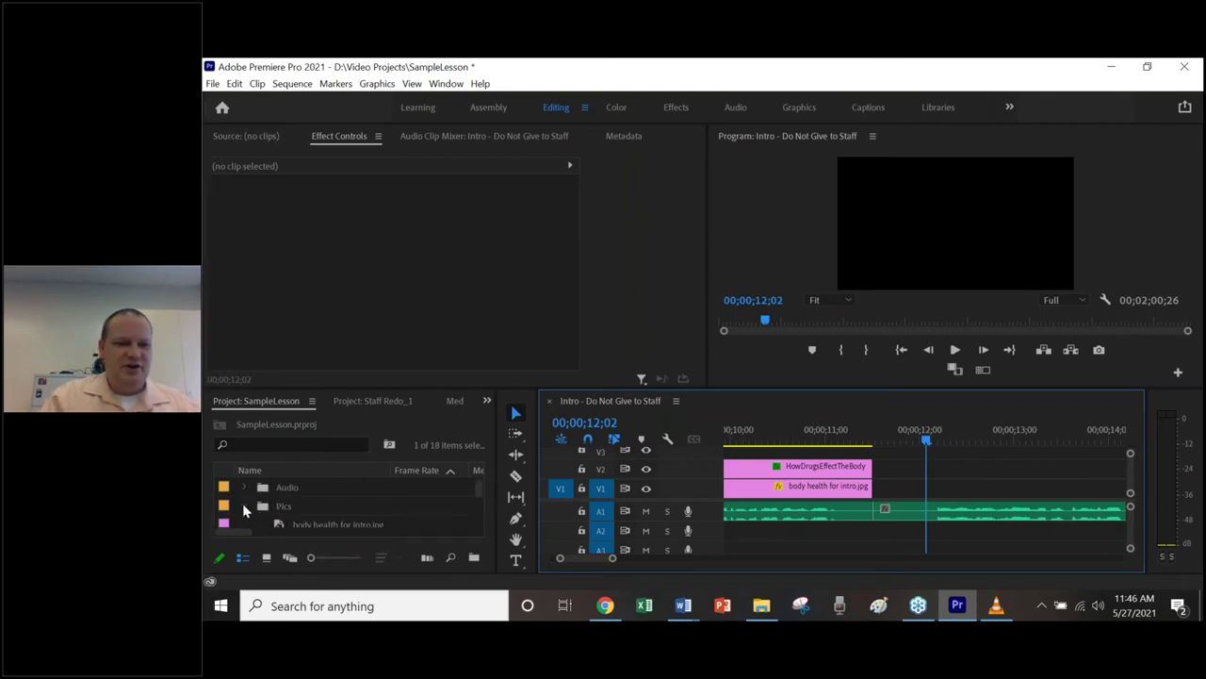
pyautogui.click(243, 506)
pyautogui.scroll(-3, 327, 493)
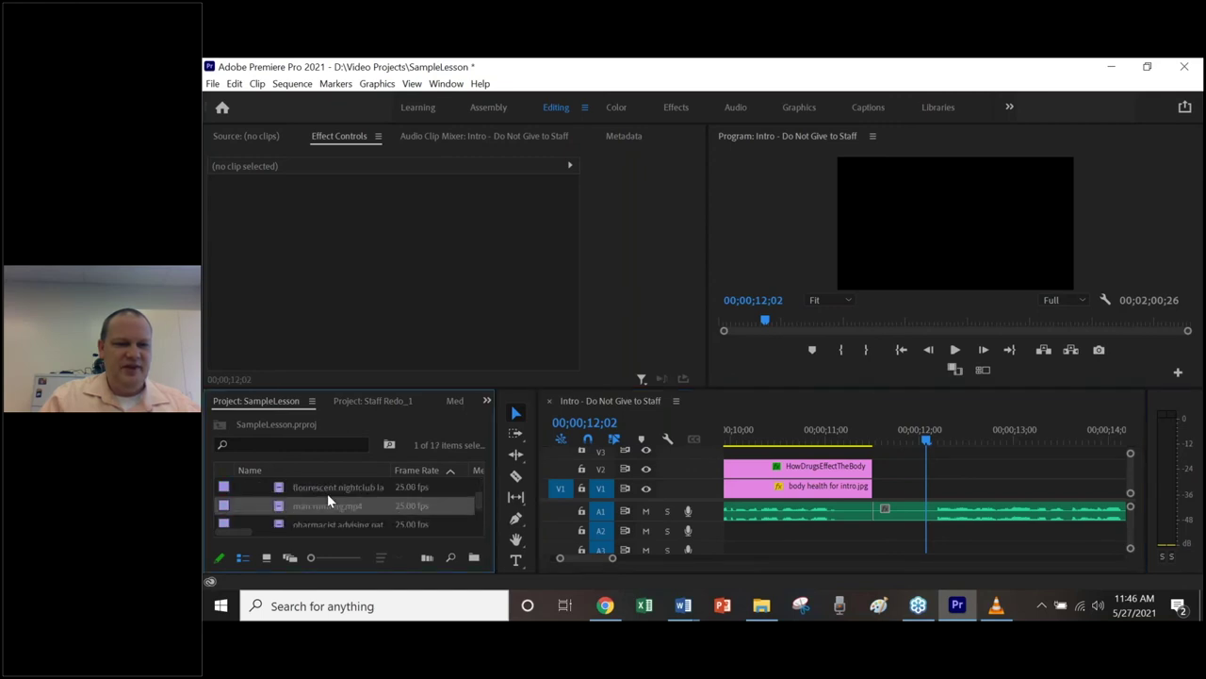
pyautogui.moveTo(497, 500); pyautogui.dragTo(938, 491)
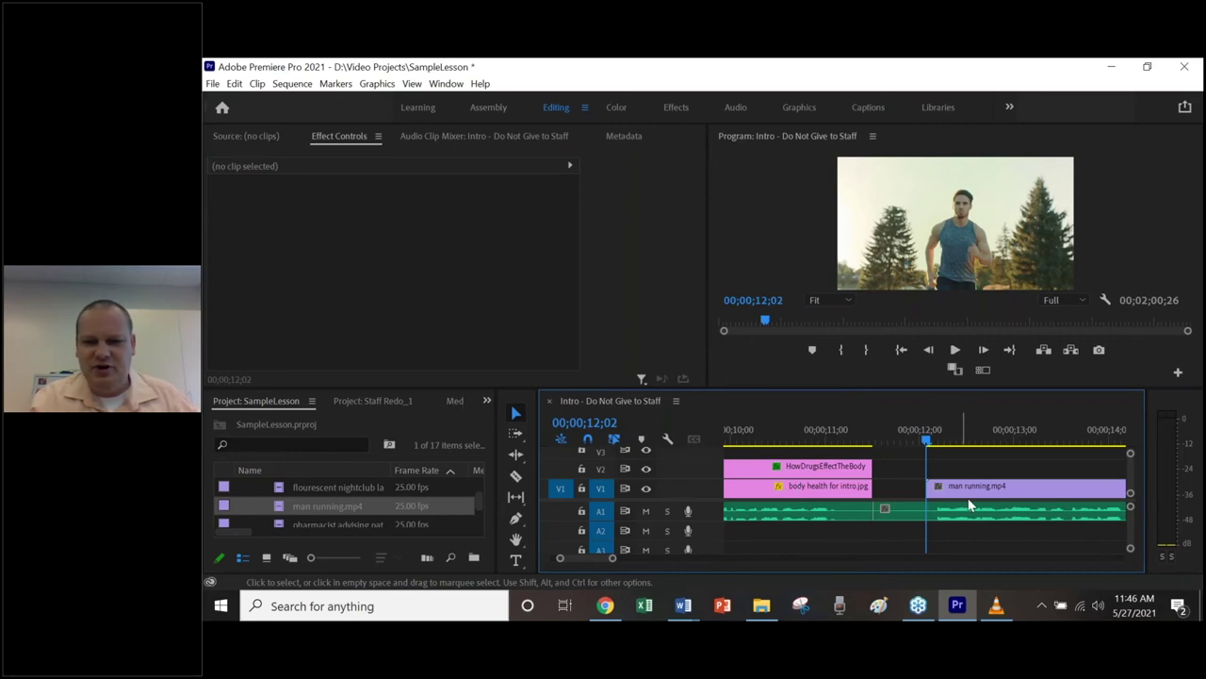
# - Play the Stimulants narration, set the playhead to 00;00;19;06, and trim the end of the man running clip to it
pyautogui.click(956, 351)
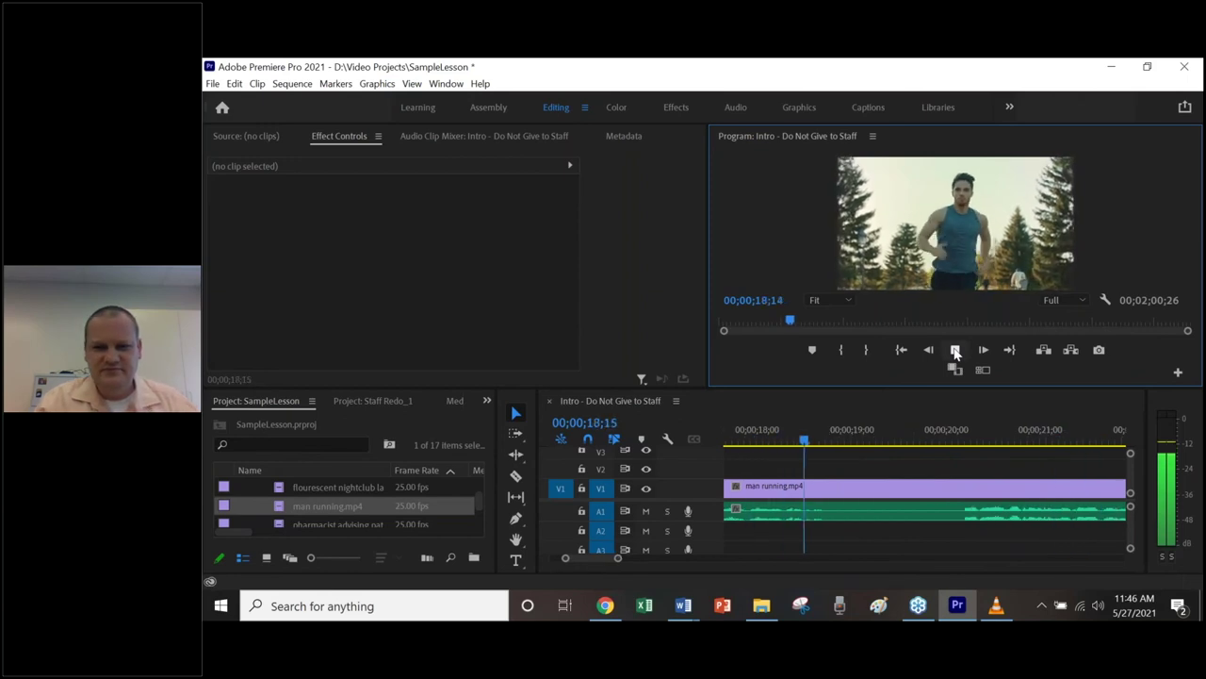
pyautogui.click(956, 351)
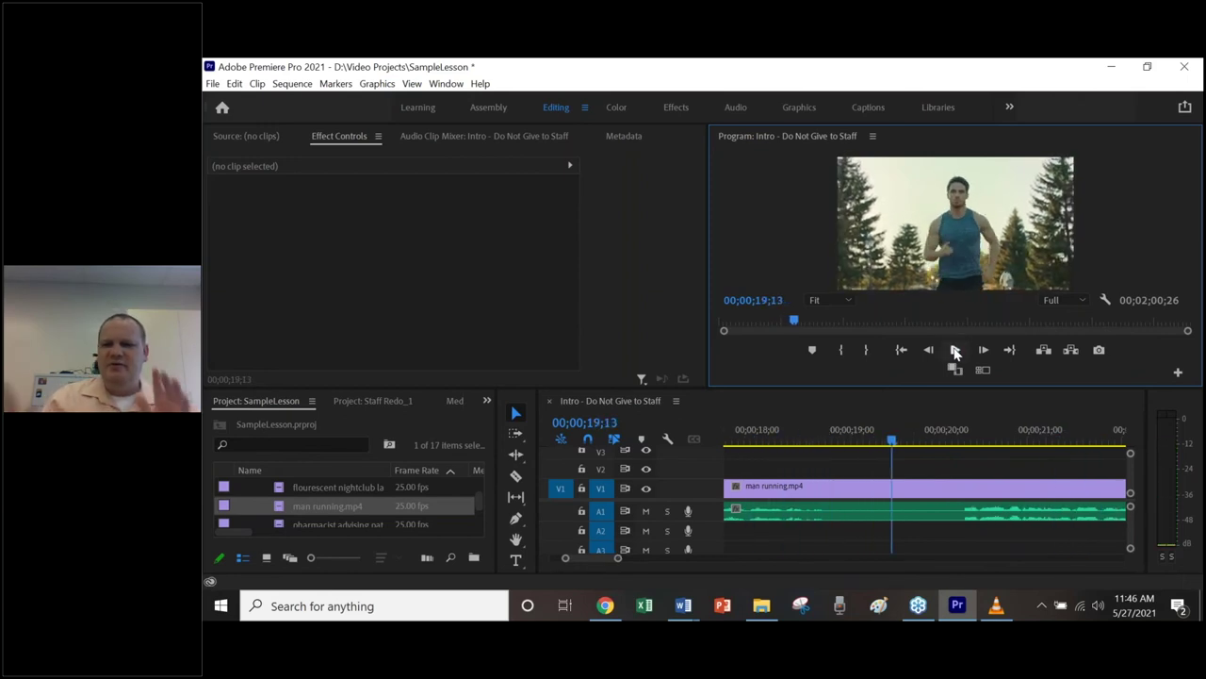
pyautogui.moveTo(893, 440); pyautogui.dragTo(875, 448)
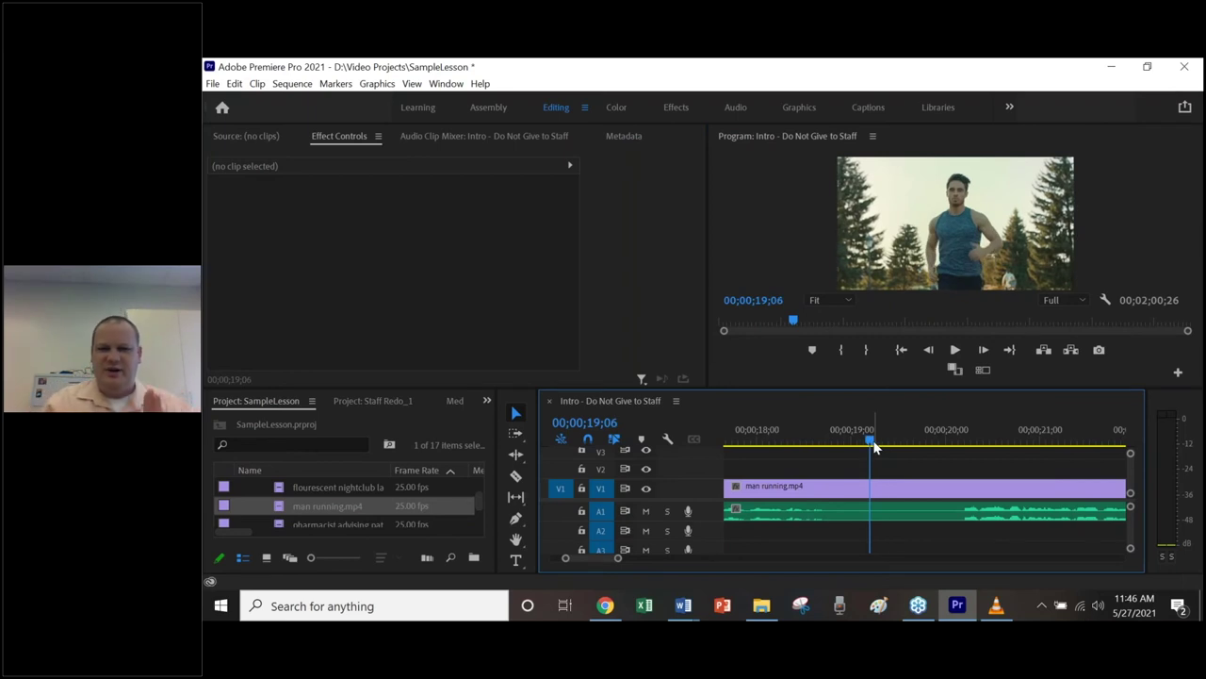
pyautogui.press('-')
pyautogui.press('-')
pyautogui.press('-')
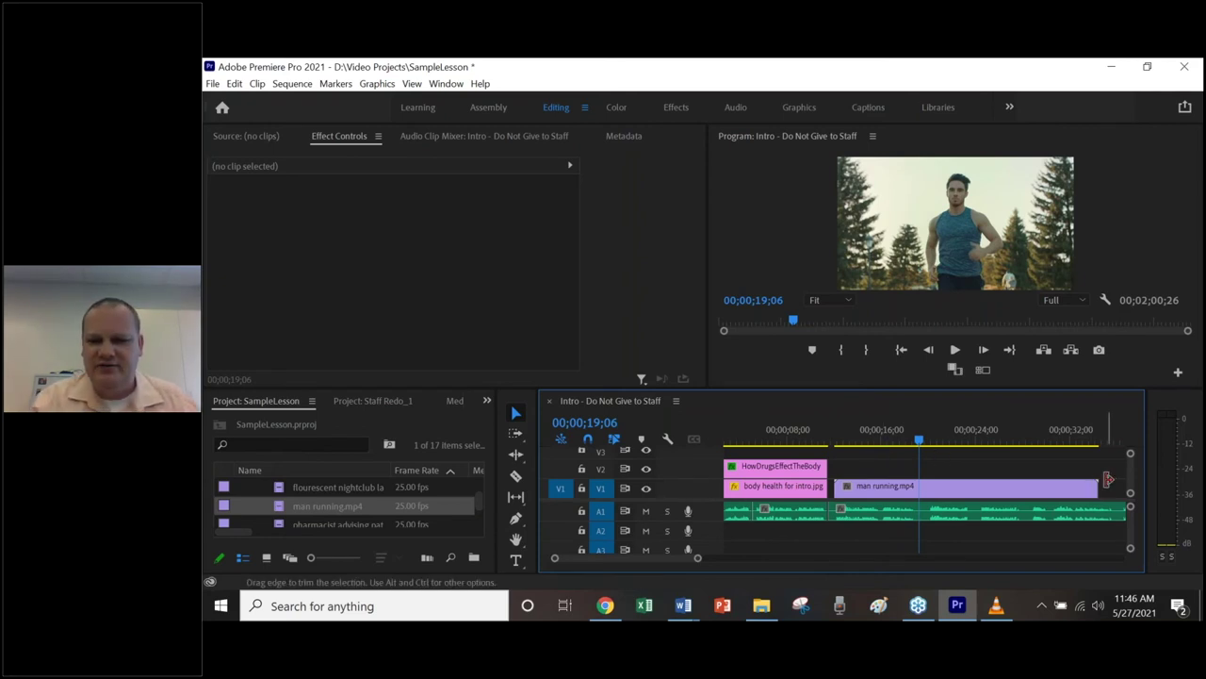
pyautogui.moveTo(1092, 486); pyautogui.dragTo(919, 488)
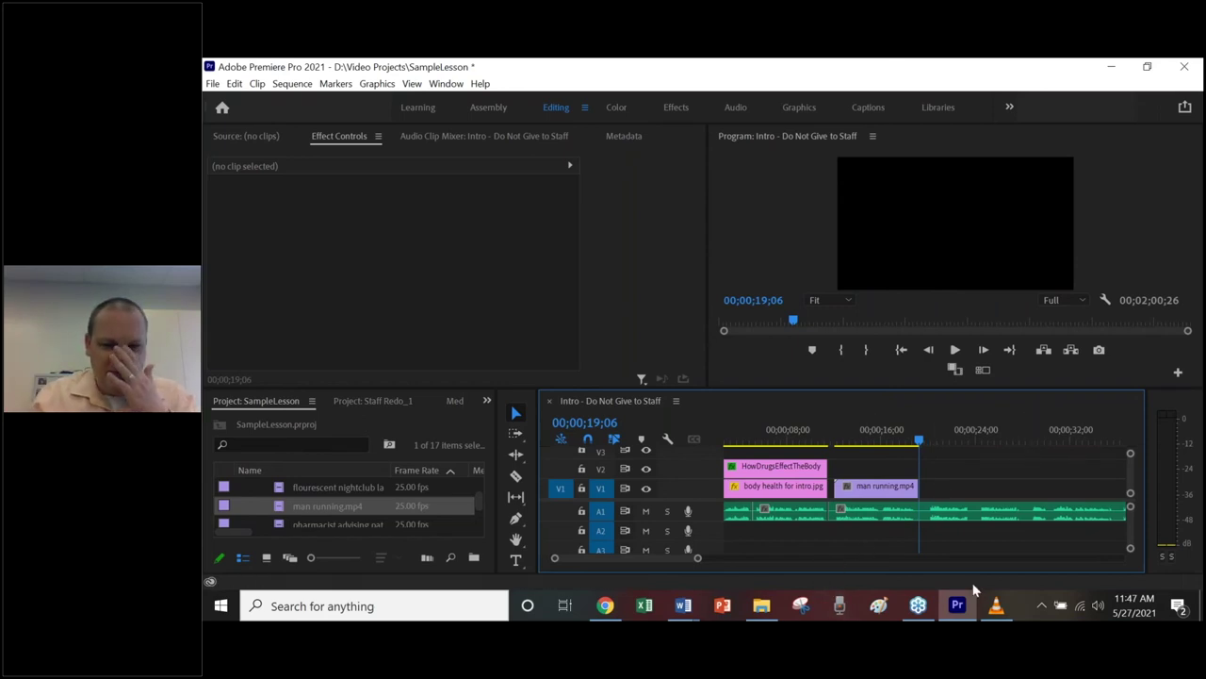
# - Examine the finished example in VLC from 12 to about 21 seconds, and return to Premiere Pro
pyautogui.click(997, 609)
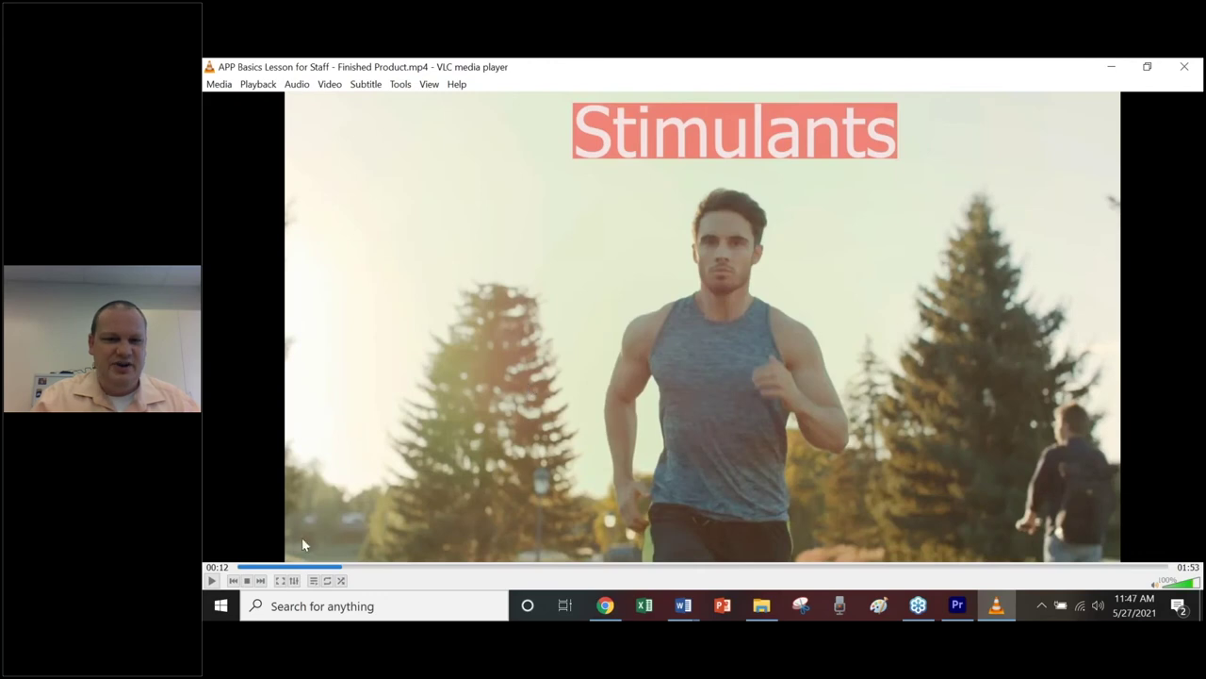
pyautogui.click(212, 580)
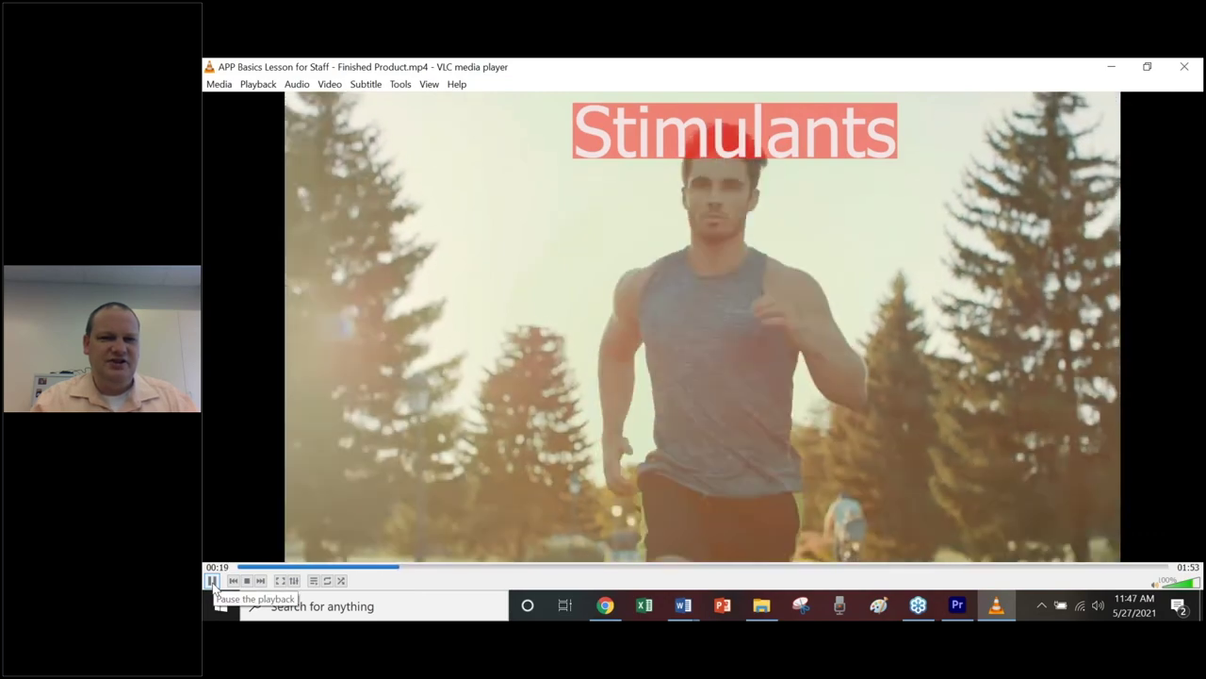
pyautogui.click(213, 581)
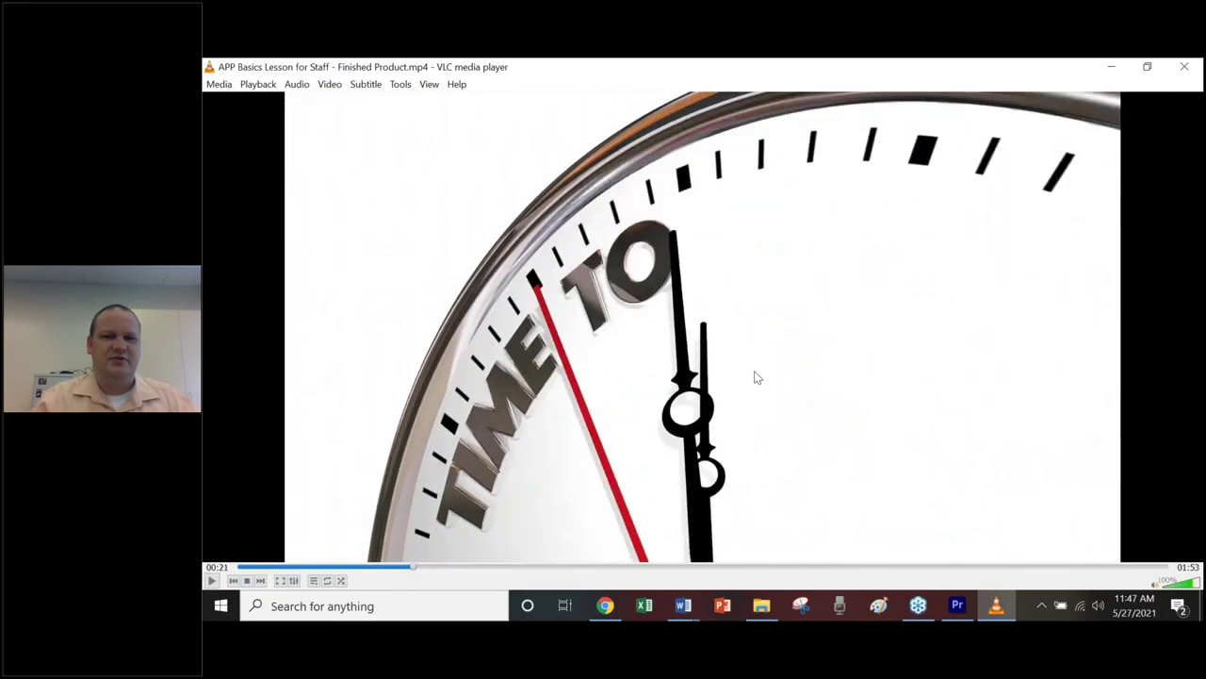
pyautogui.click(962, 607)
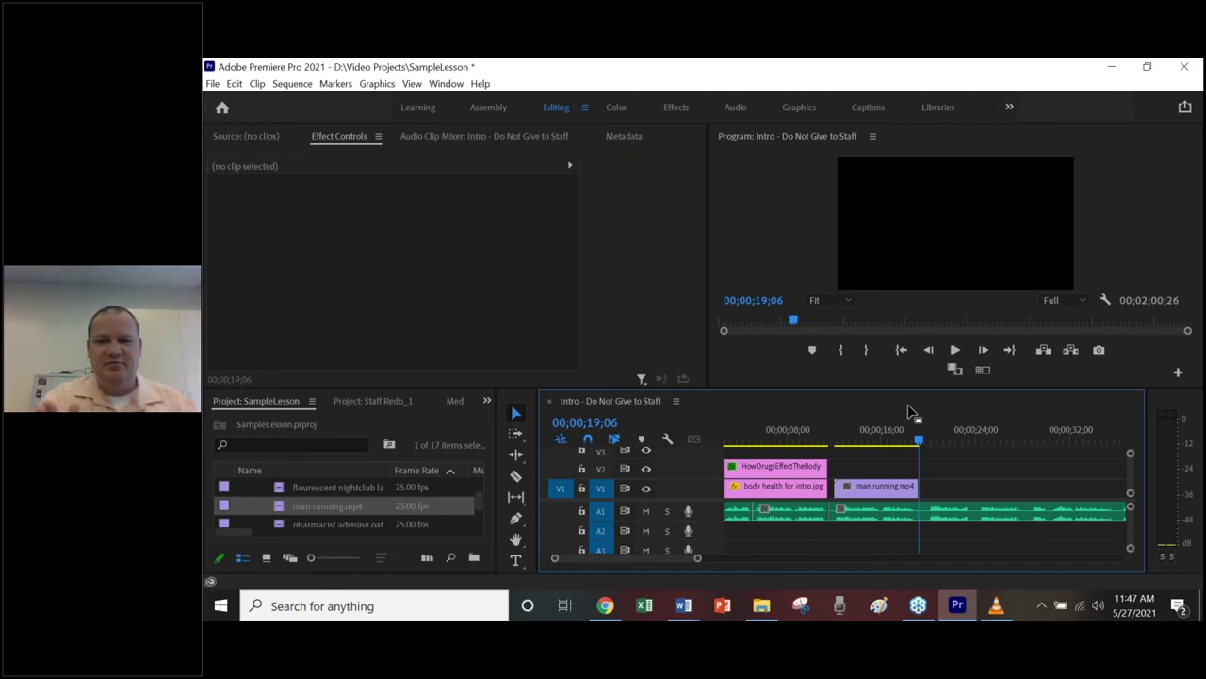
# - Check Step 8 of the notes in Word, then in Premiere Pro place wake up alert.mp4 on V1 at 00;00;19;26
pyautogui.click(925, 442)
pyautogui.moveTo(927, 439); pyautogui.dragTo(929, 443)
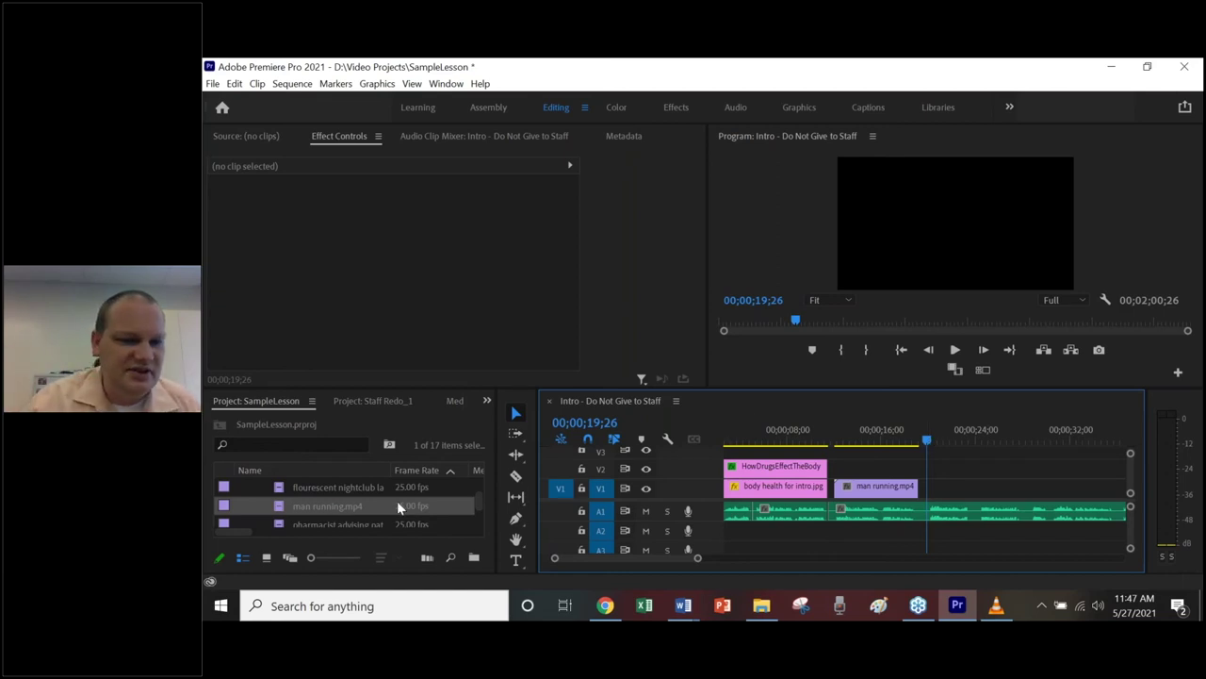
pyautogui.moveTo(683, 605)
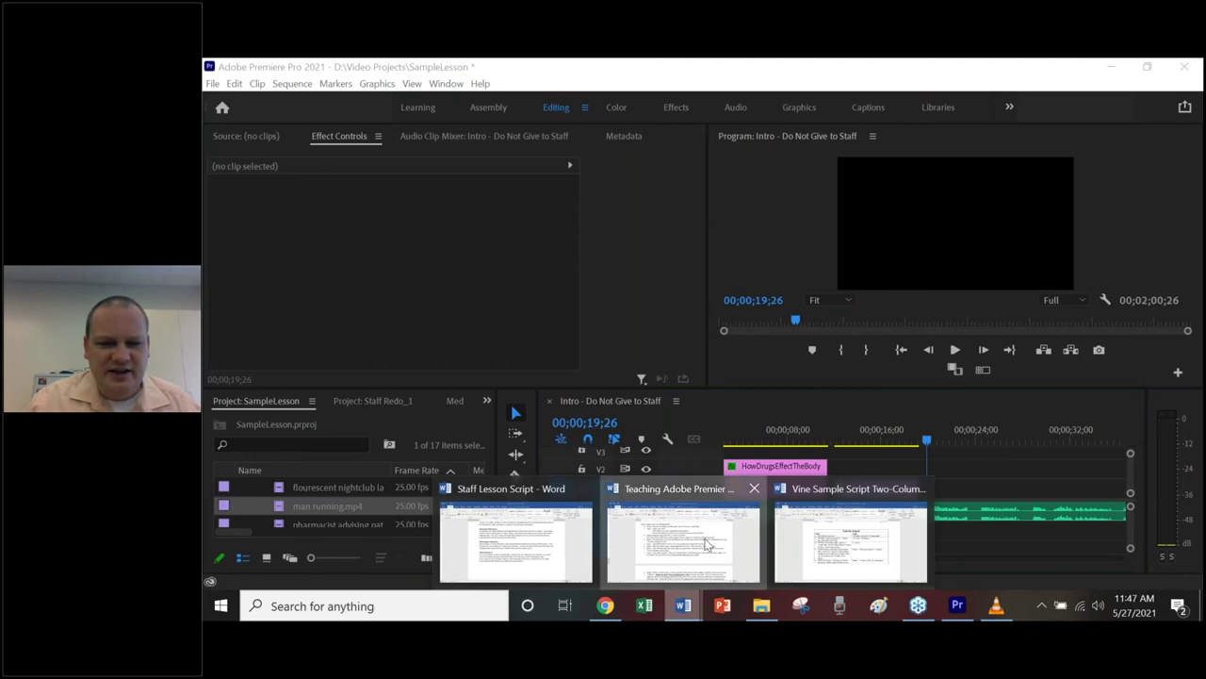
pyautogui.click(709, 544)
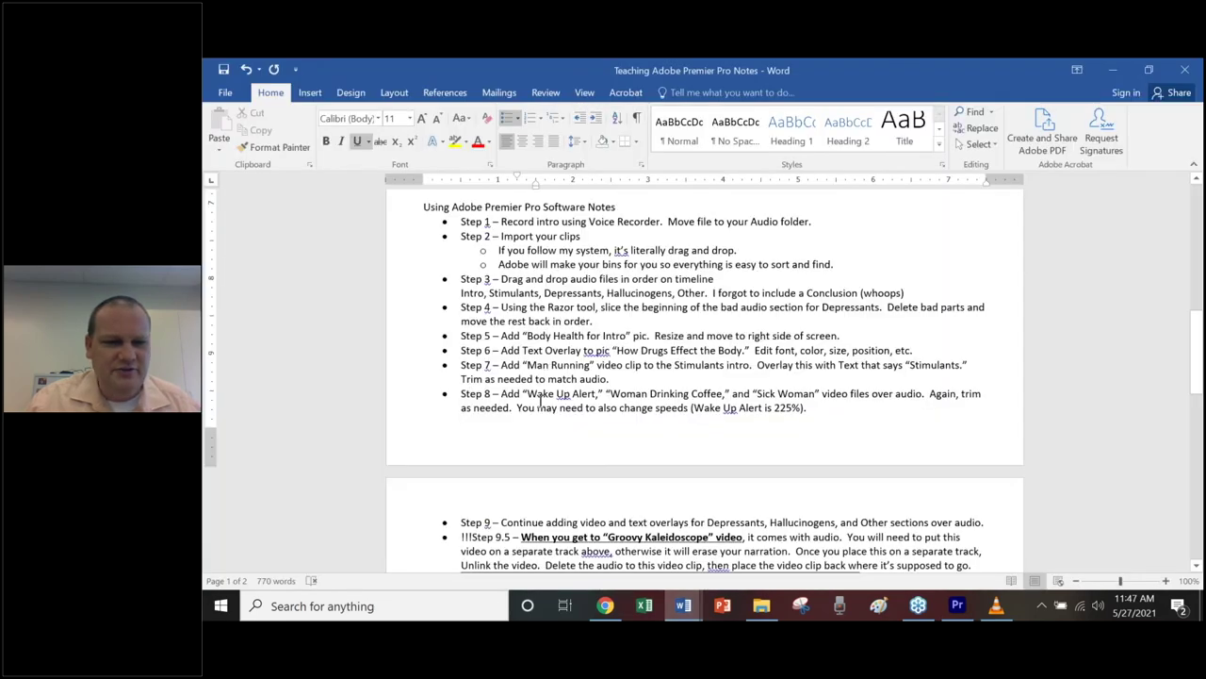
pyautogui.click(958, 608)
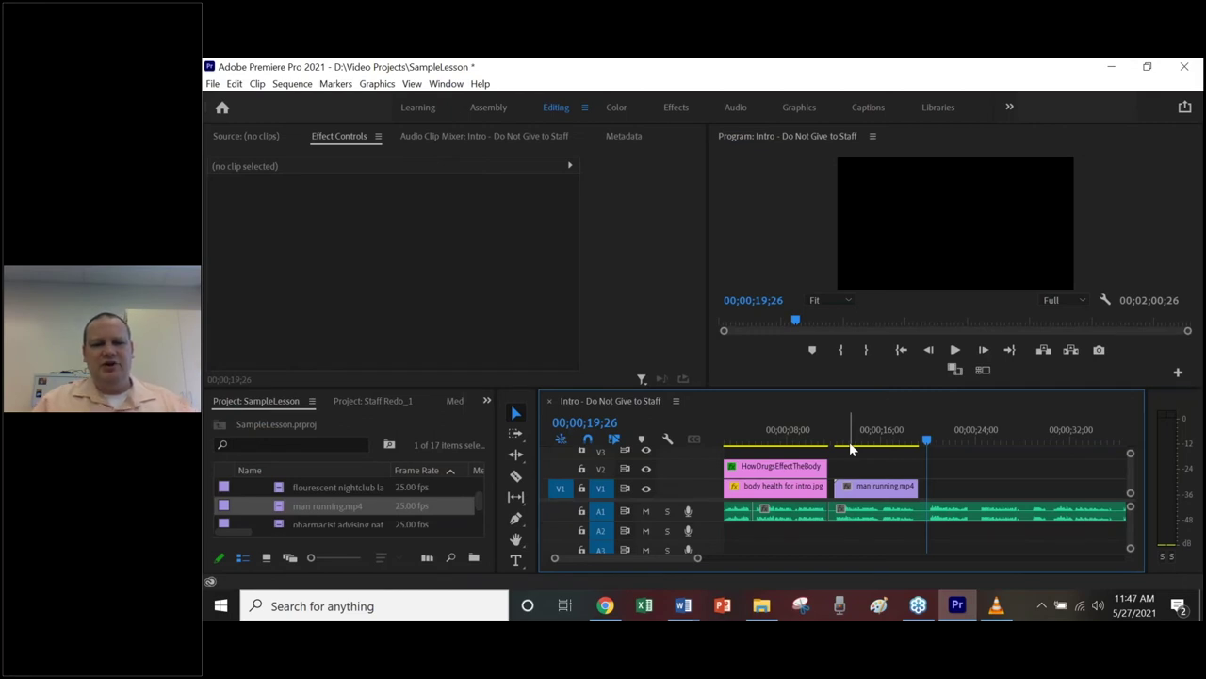
pyautogui.scroll(-2, 349, 499)
pyautogui.scroll(-2, 347, 507)
pyautogui.moveTo(344, 504); pyautogui.dragTo(940, 499)
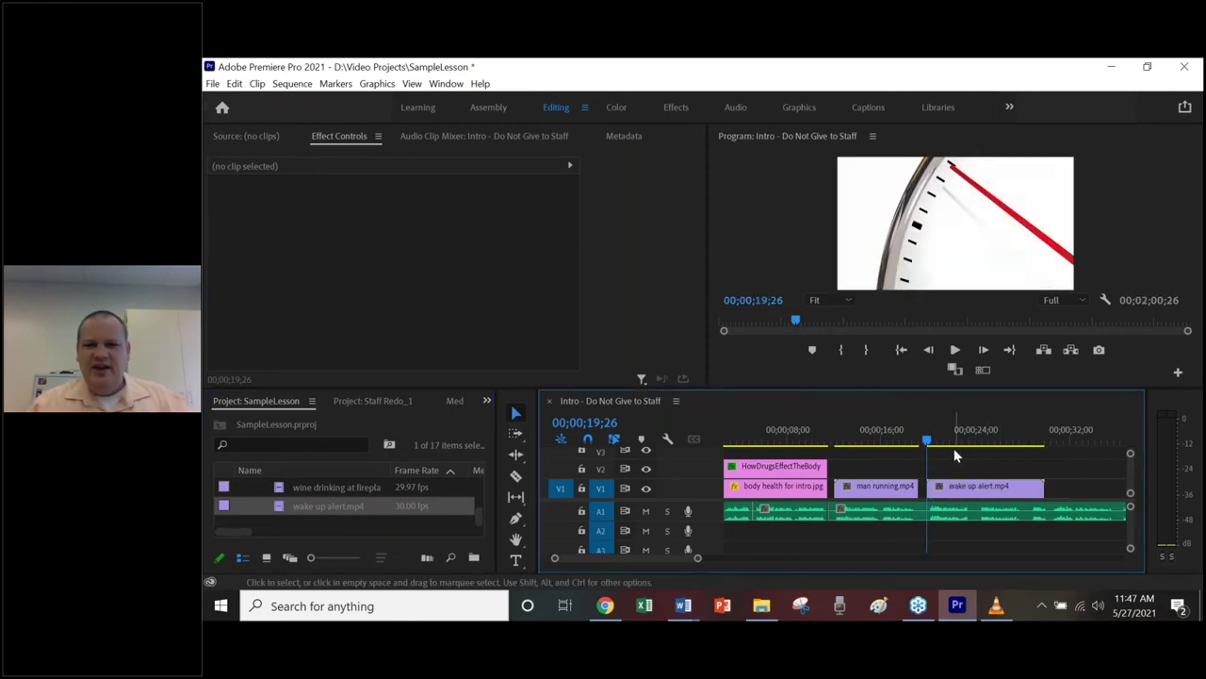
# - Change the playback speed of the wake up alert clip on V1 to 225%
pyautogui.moveTo(953, 437); pyautogui.dragTo(978, 452)
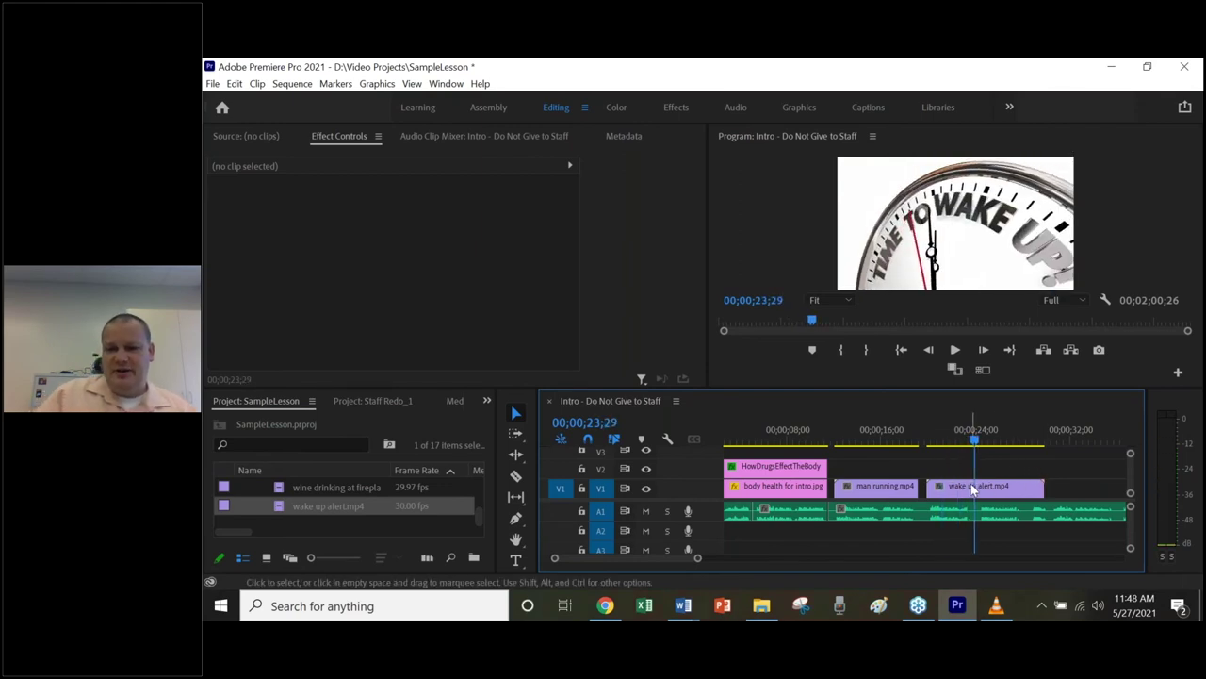
pyautogui.click(960, 486)
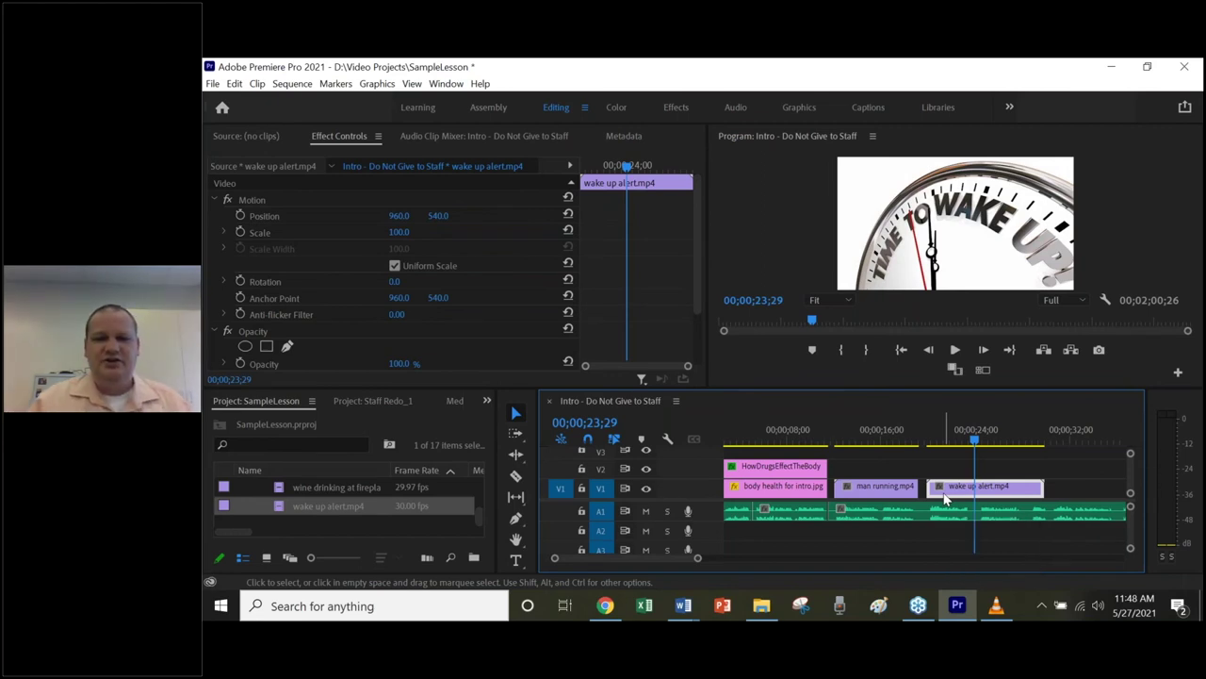
pyautogui.rightClick(938, 491)
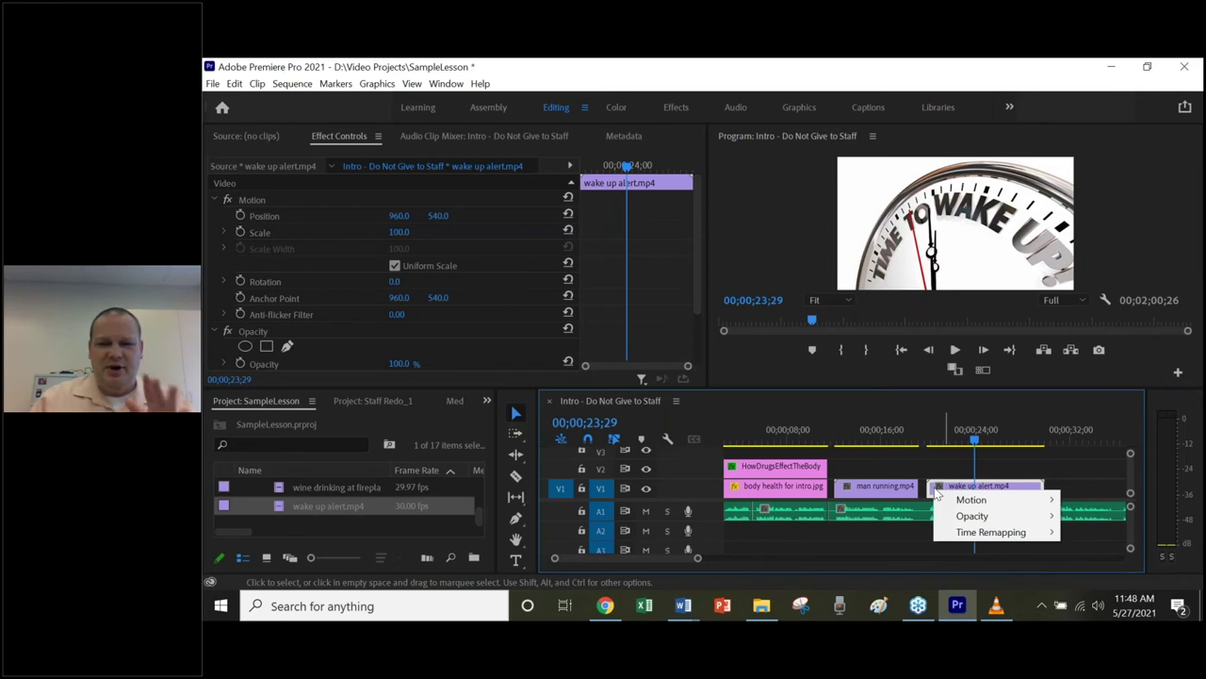
pyautogui.click(933, 475)
pyautogui.click(933, 475)
pyautogui.click(954, 492)
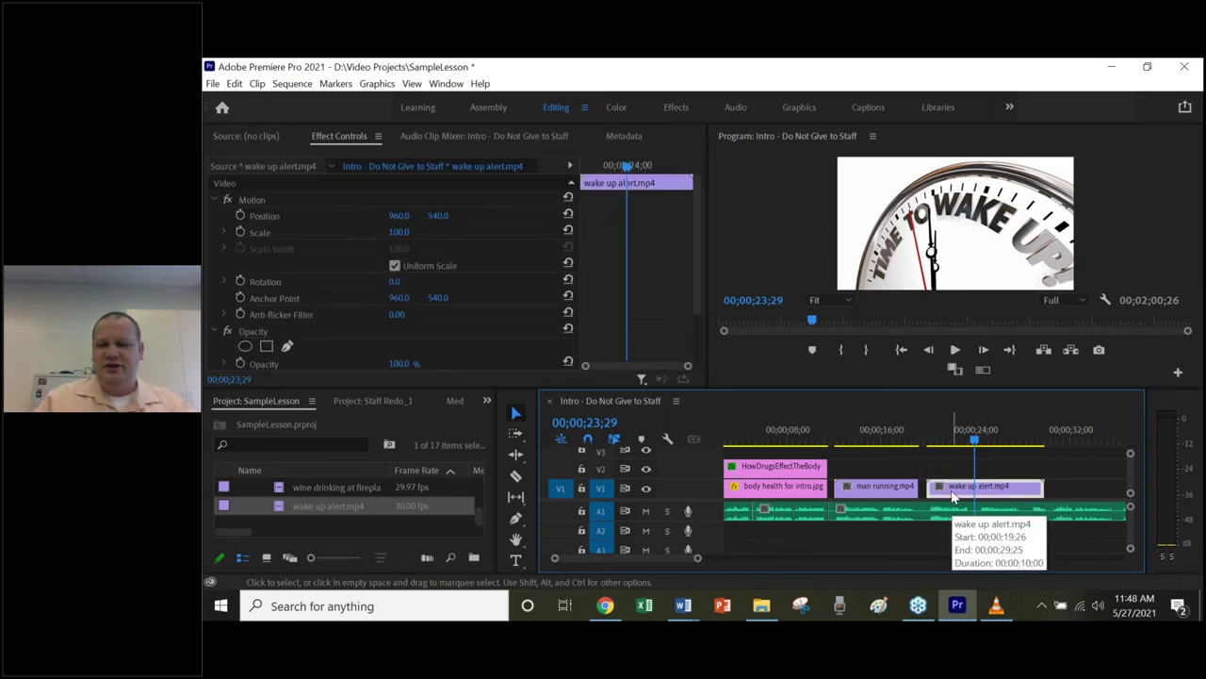
pyautogui.rightClick(954, 492)
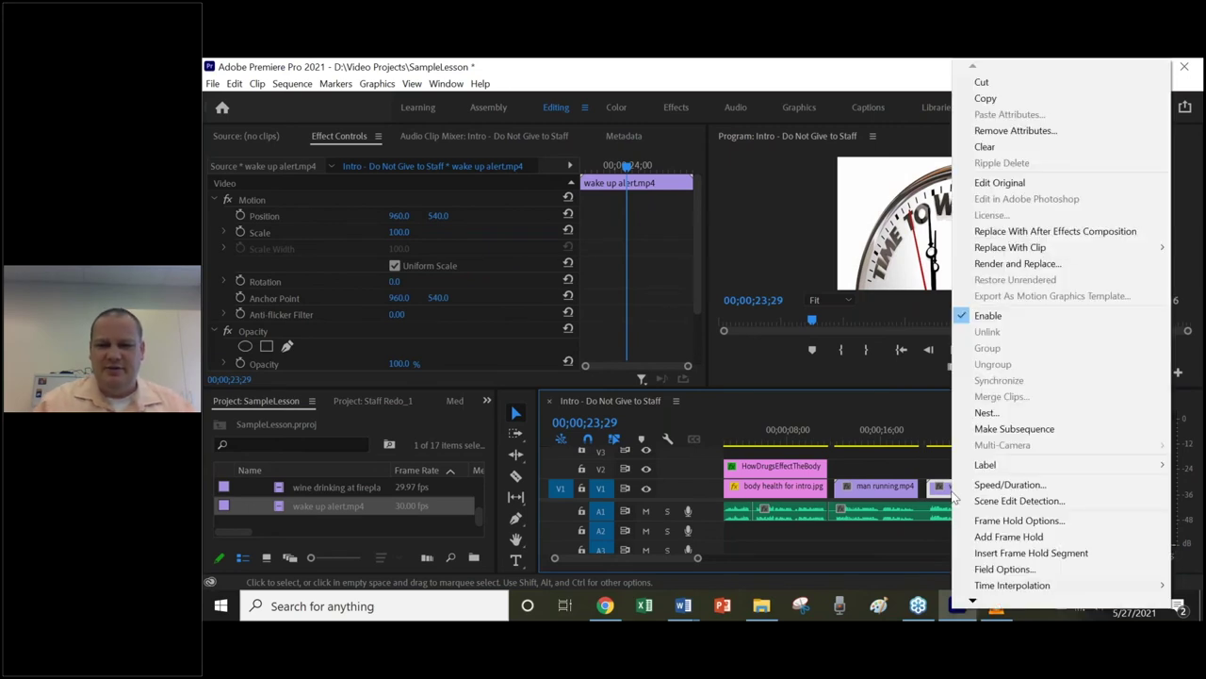
pyautogui.click(994, 486)
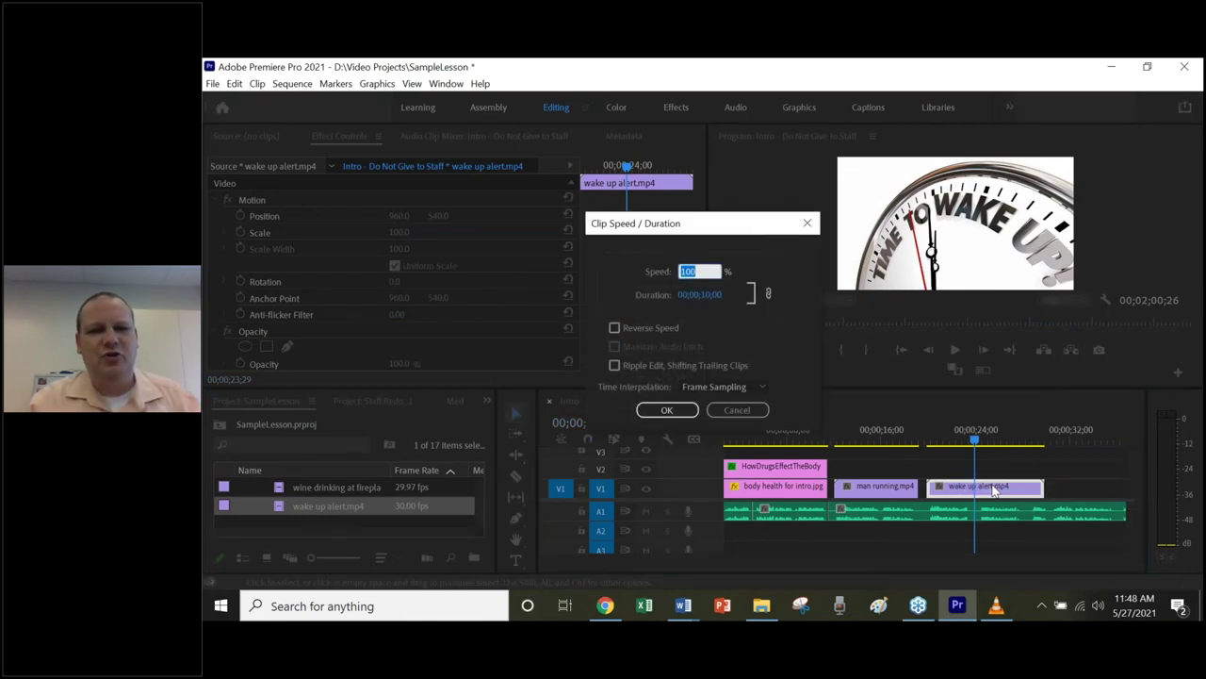
pyautogui.write('225')
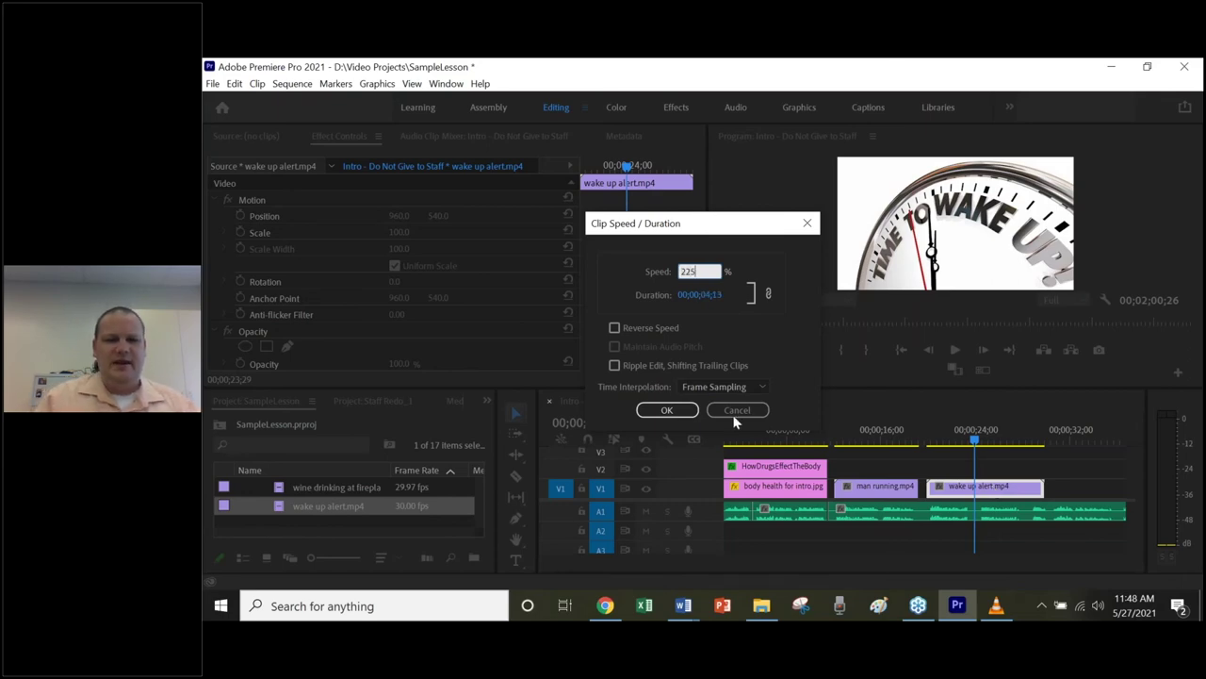
pyautogui.click(678, 413)
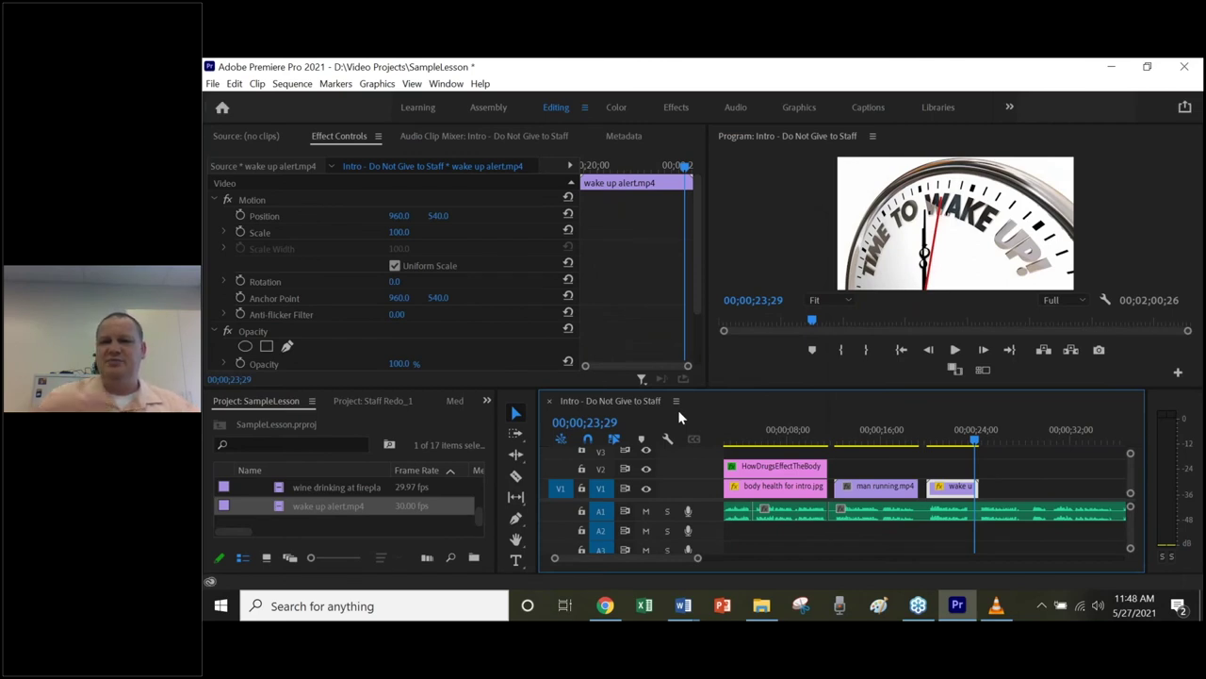
# - Play the sequence from 00;00;19;16 to 00;00;24;03 to review the sped-up wake up alert clip against the narration
pyautogui.moveTo(977, 447); pyautogui.dragTo(923, 440)
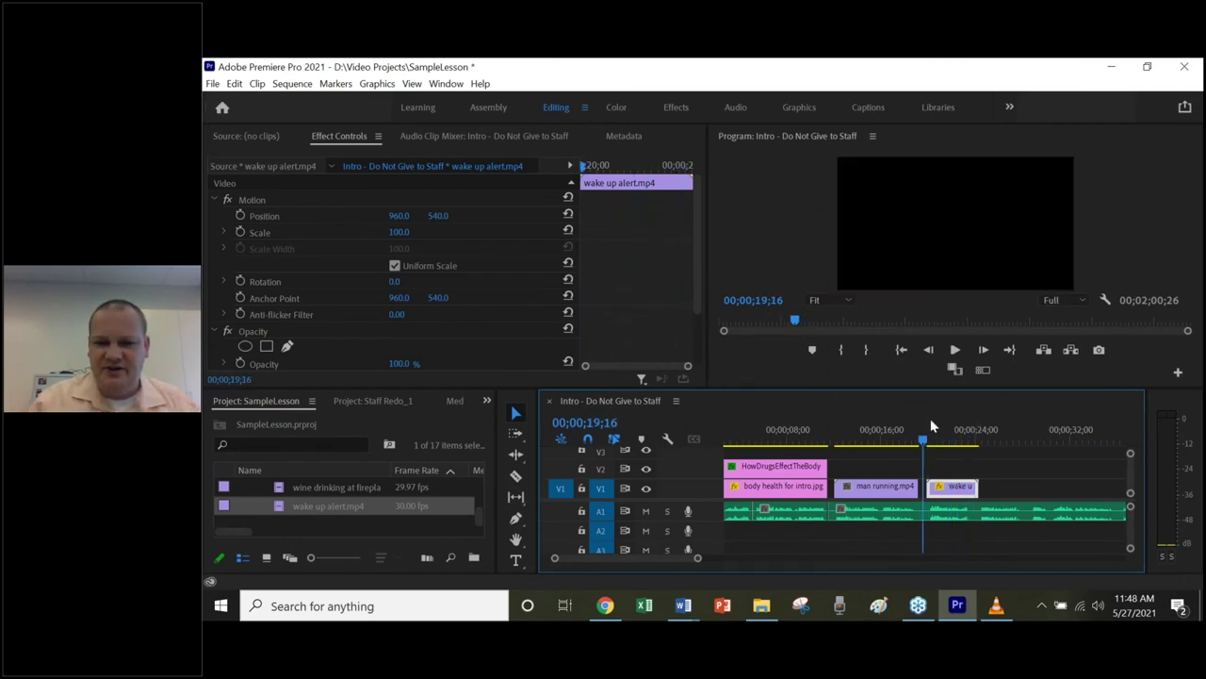
pyautogui.click(954, 349)
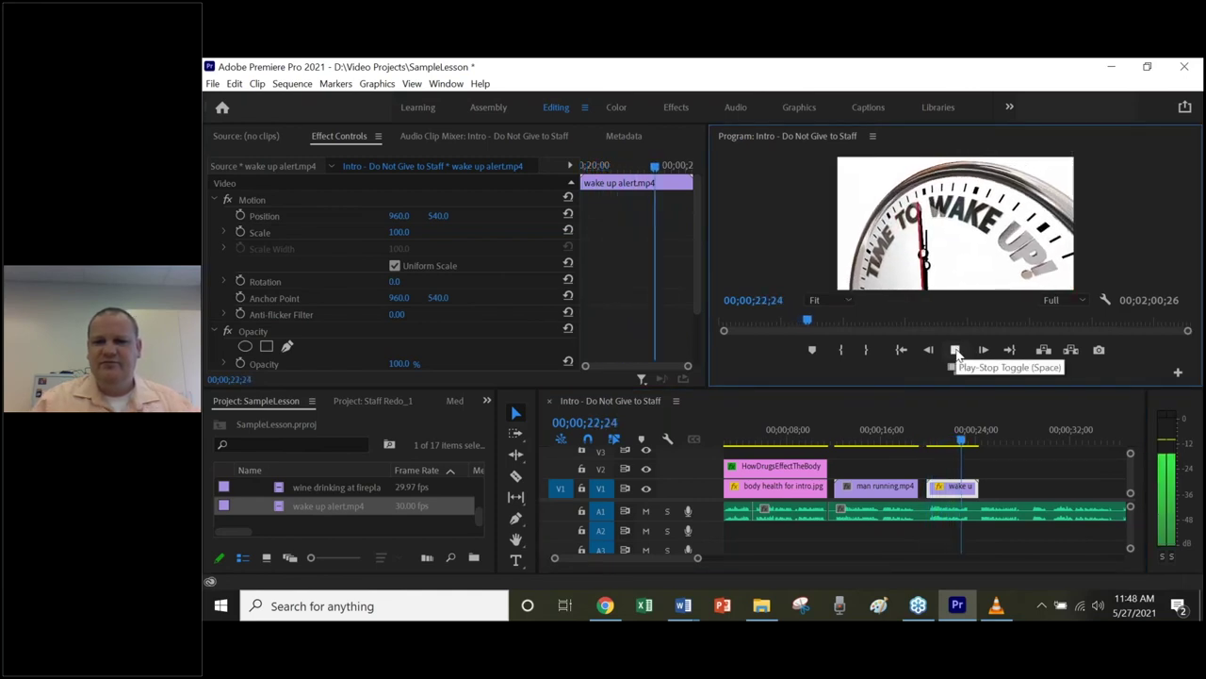
pyautogui.click(955, 351)
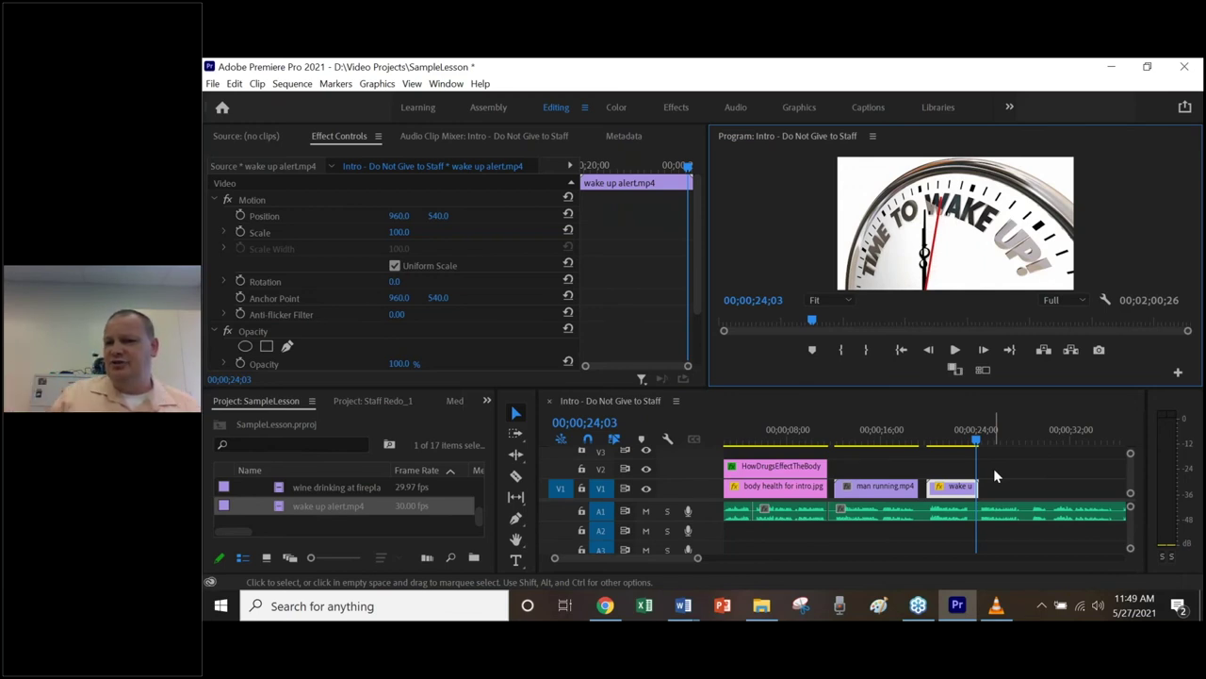
pyautogui.hotkey('ctrl', 's')
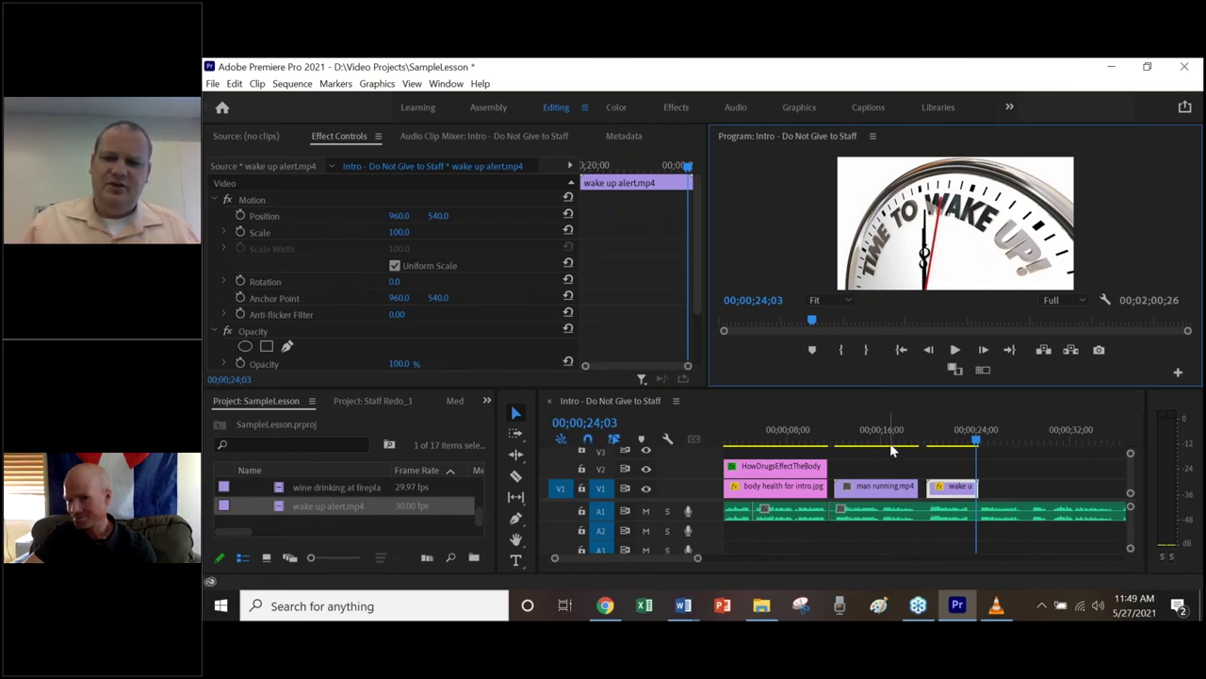
# - Set the playhead to 00;00;12;09 and add a "Stimulants" text title near the upper edge of the man running frame
pyautogui.moveTo(975, 439); pyautogui.dragTo(837, 443)
pyautogui.click(802, 468)
pyautogui.moveTo(838, 440)
pyautogui.mouseDown()
pyautogui.moveTo(796, 447)
pyautogui.moveTo(842, 449)
pyautogui.mouseUp()
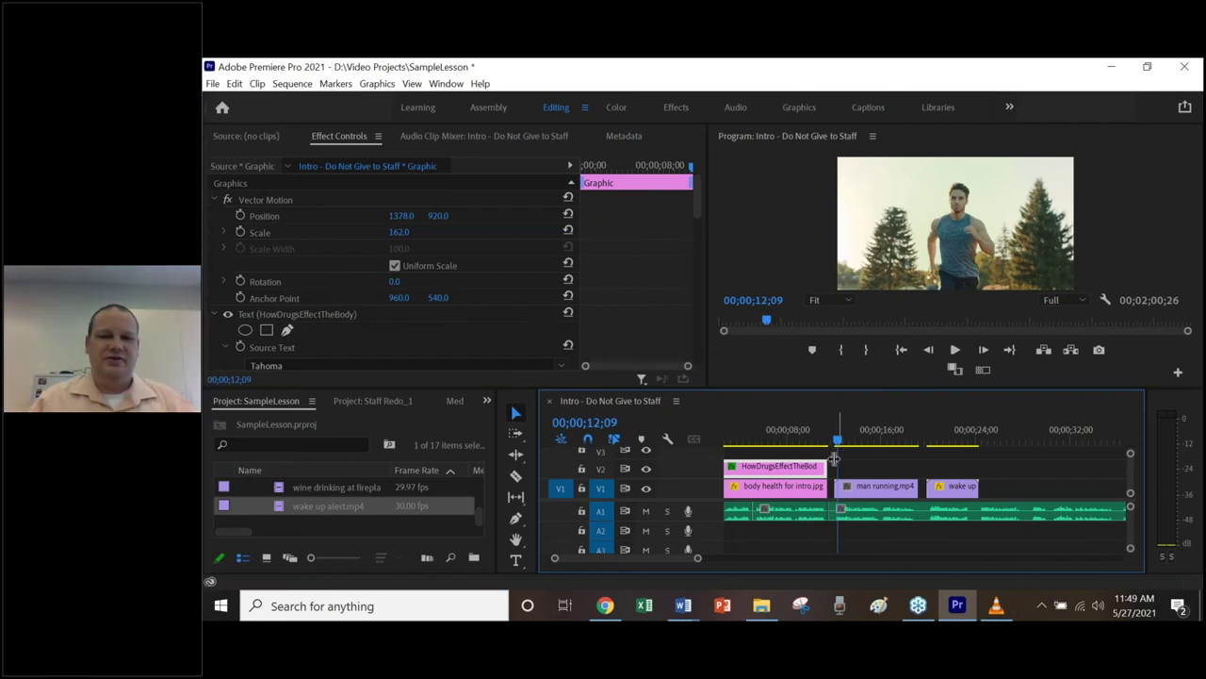
pyautogui.click(516, 559)
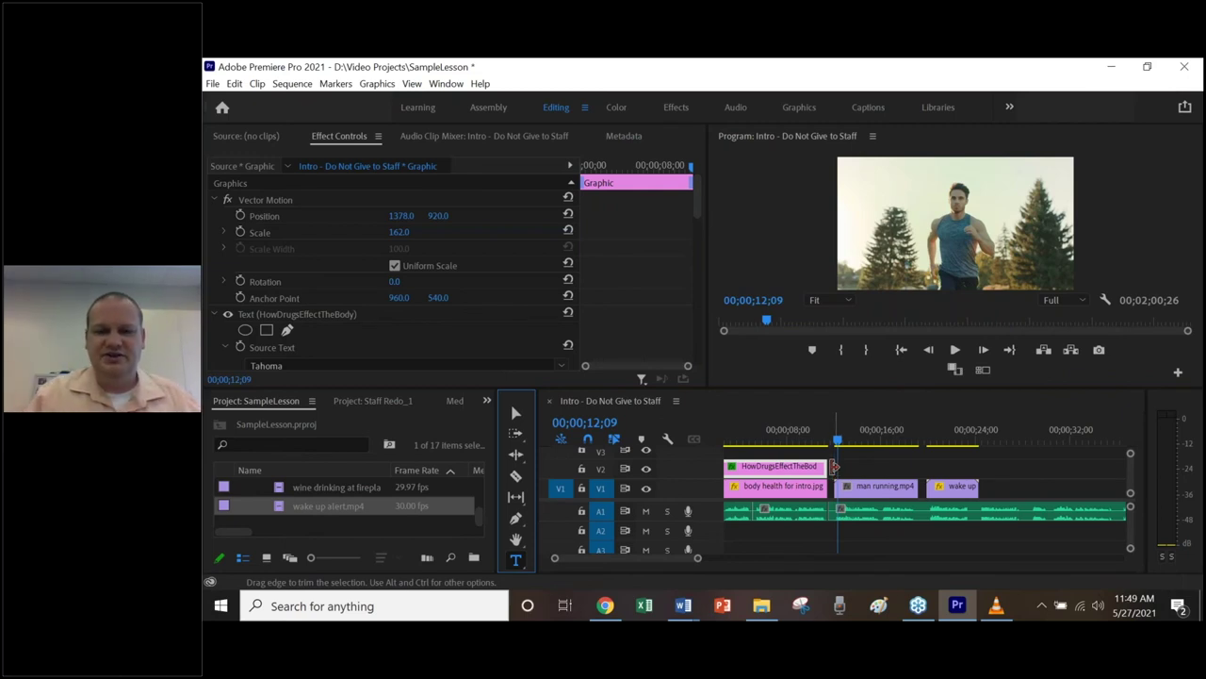
pyautogui.click(891, 173)
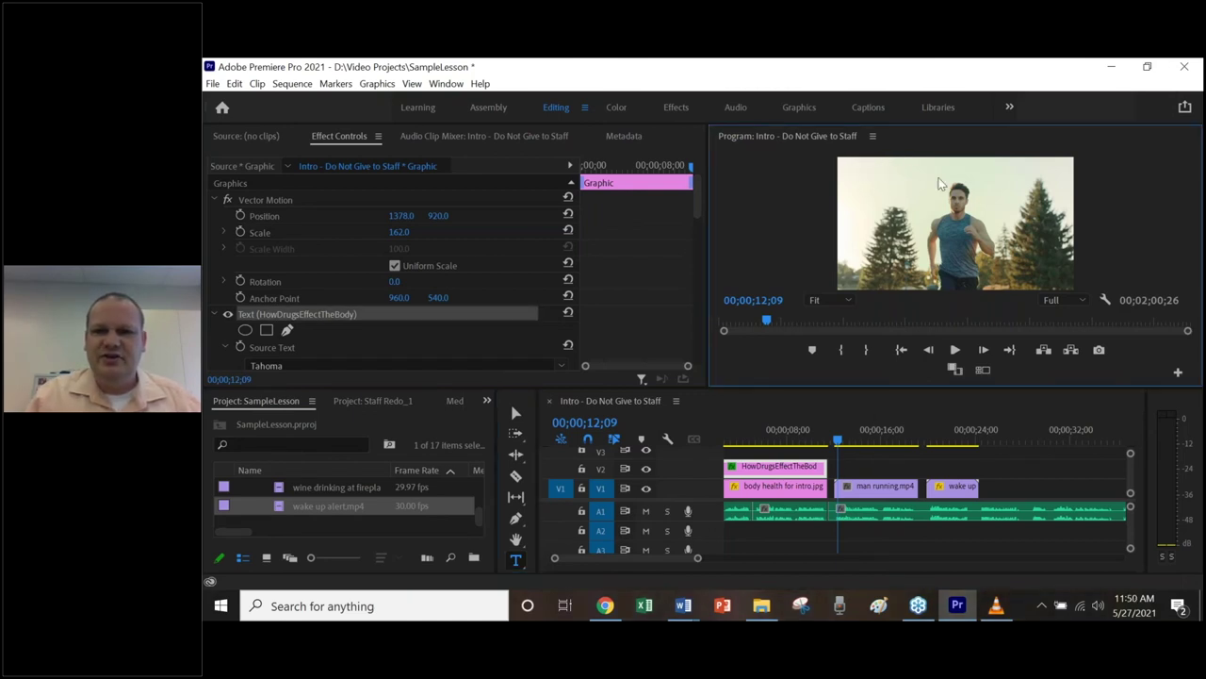
pyautogui.click(923, 173)
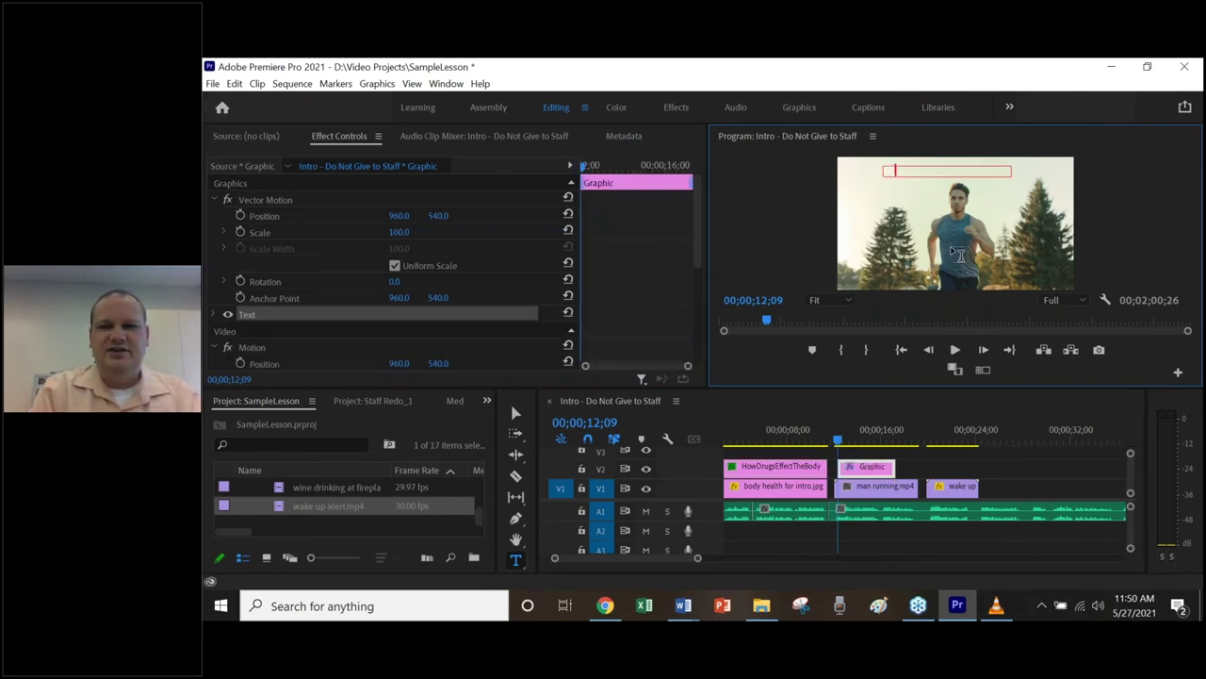
pyautogui.write('Someon')
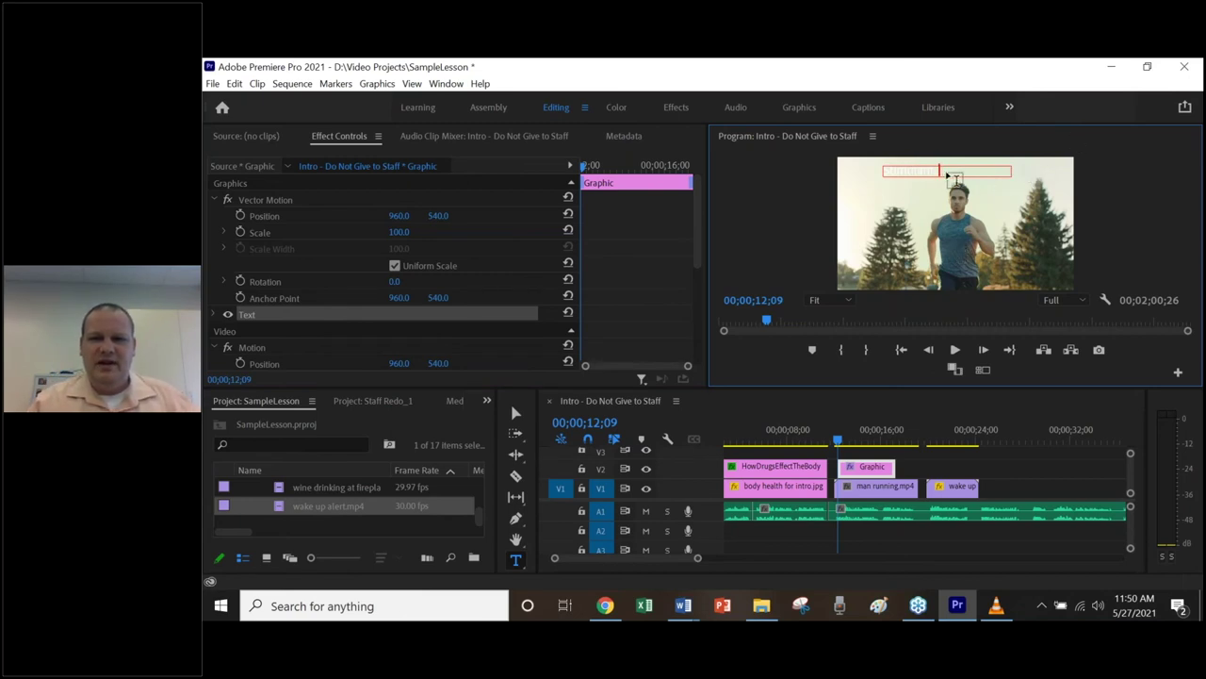
# - Change the fill colour of the "Stimulants" text to bright green
pyautogui.moveTo(942, 177); pyautogui.dragTo(883, 180)
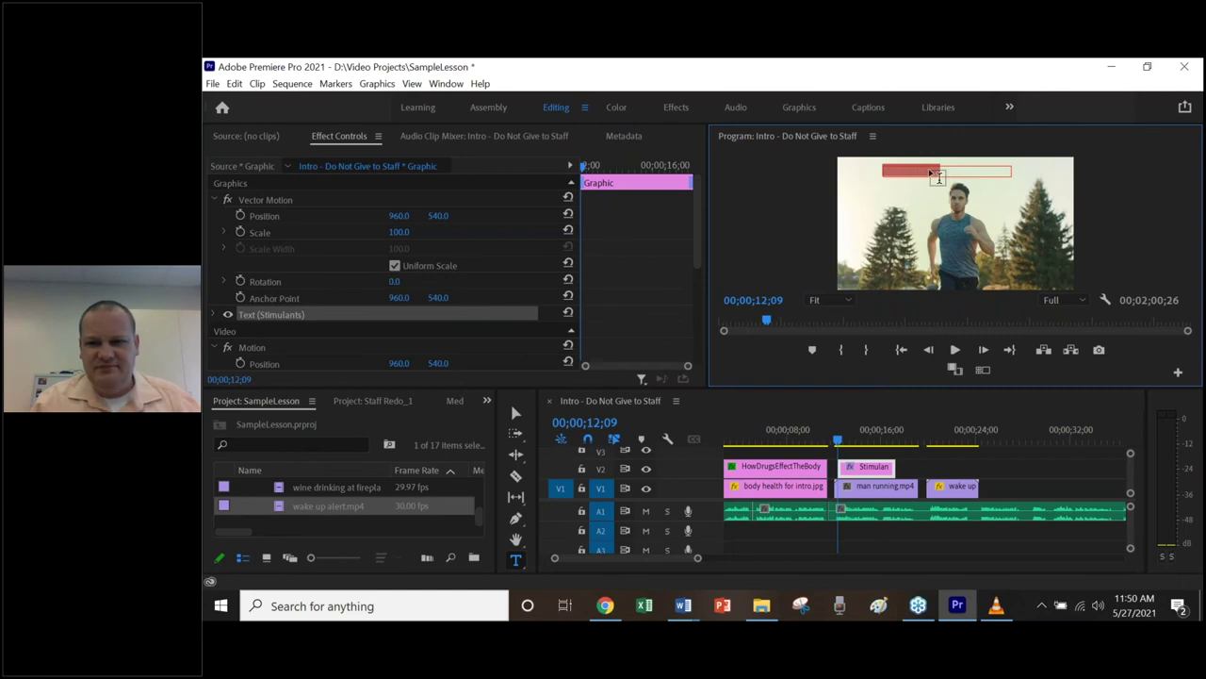
pyautogui.click(214, 316)
pyautogui.scroll(-5, 372, 317)
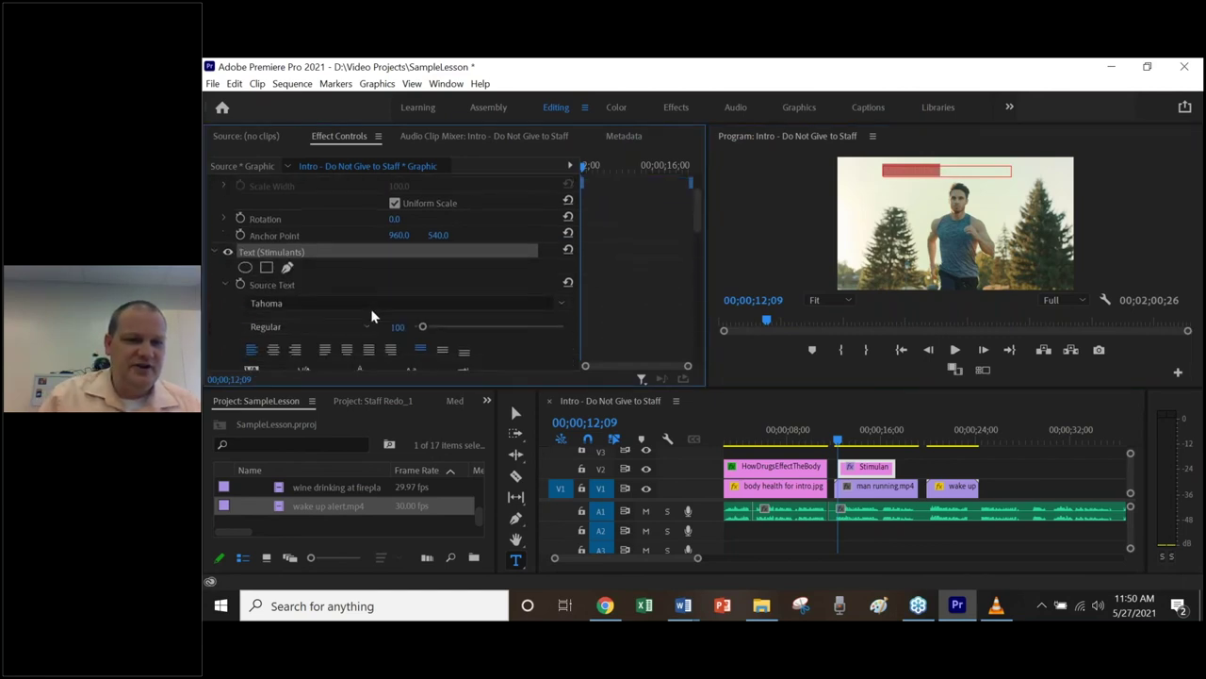
pyautogui.scroll(-2, 374, 281)
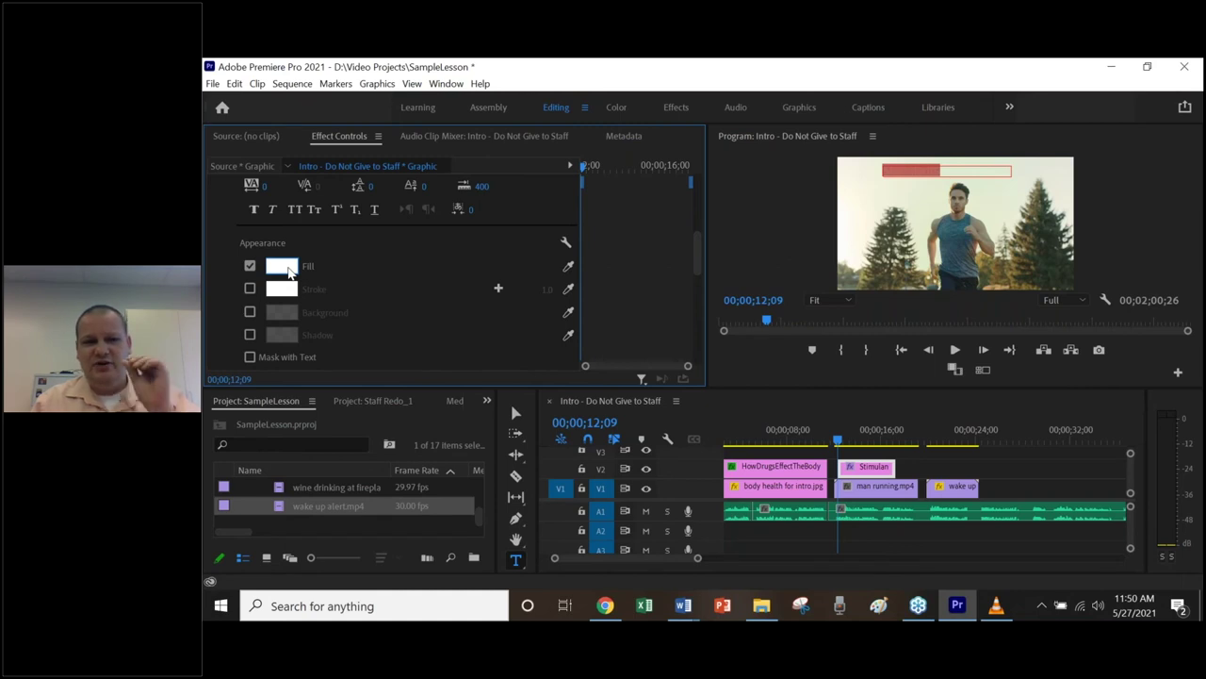
pyautogui.click(283, 266)
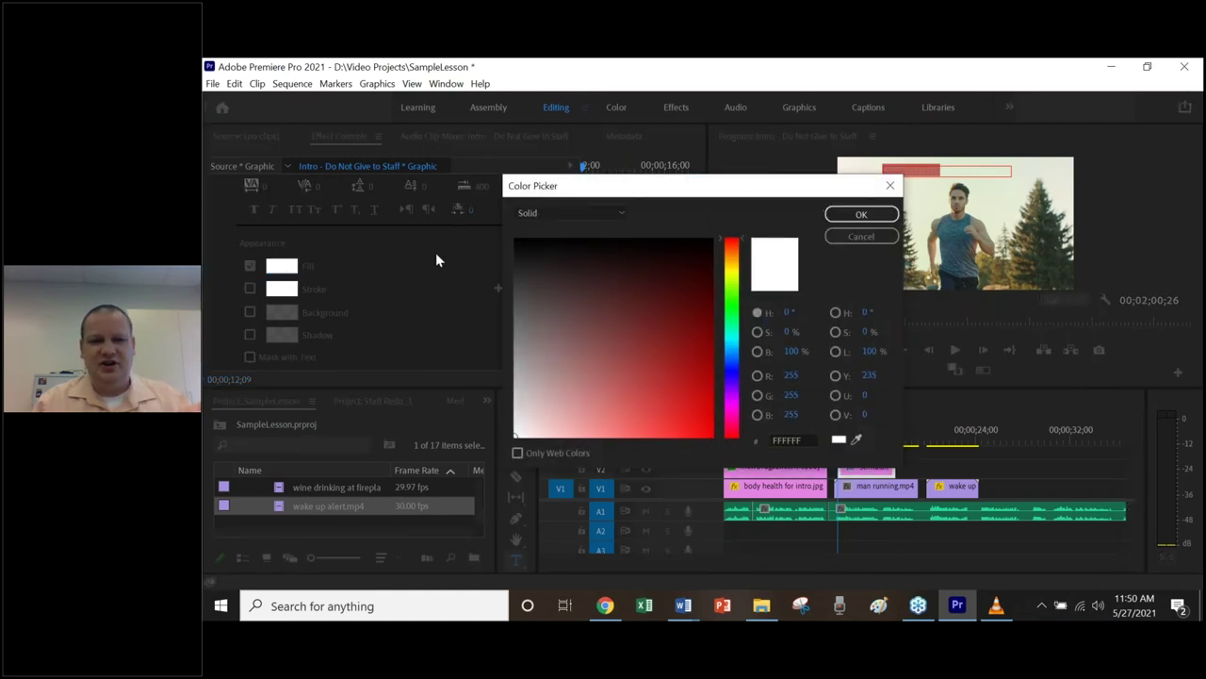
pyautogui.click(732, 298)
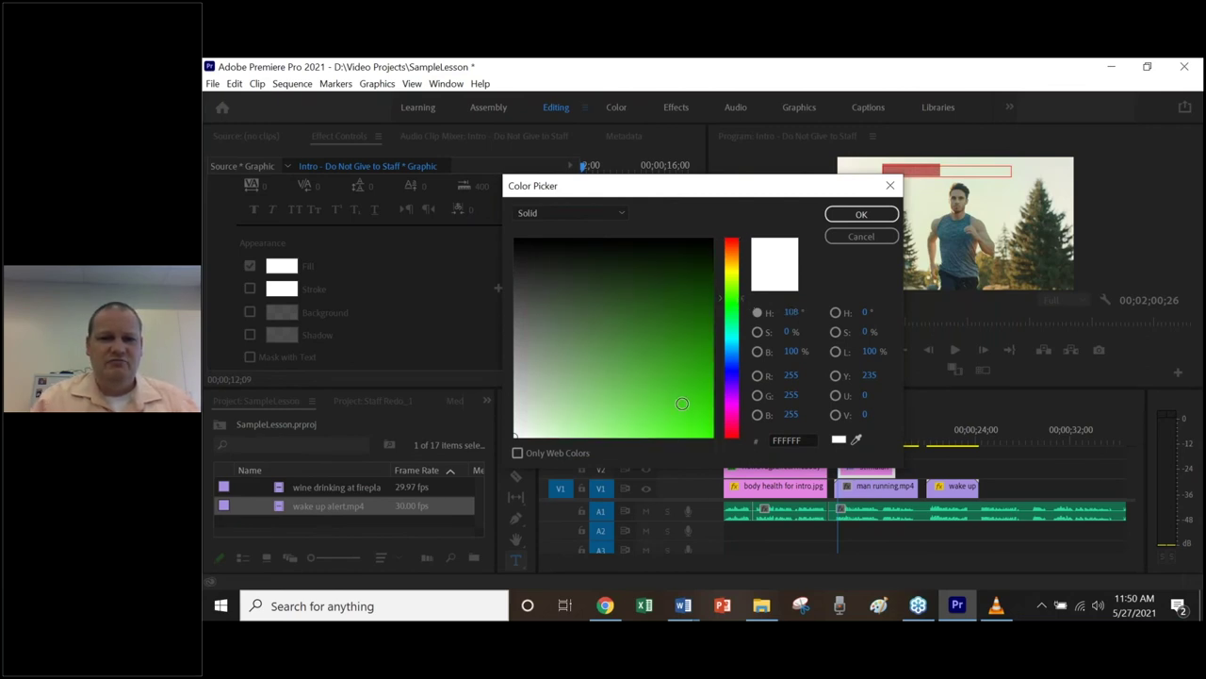
pyautogui.click(682, 404)
pyautogui.click(862, 215)
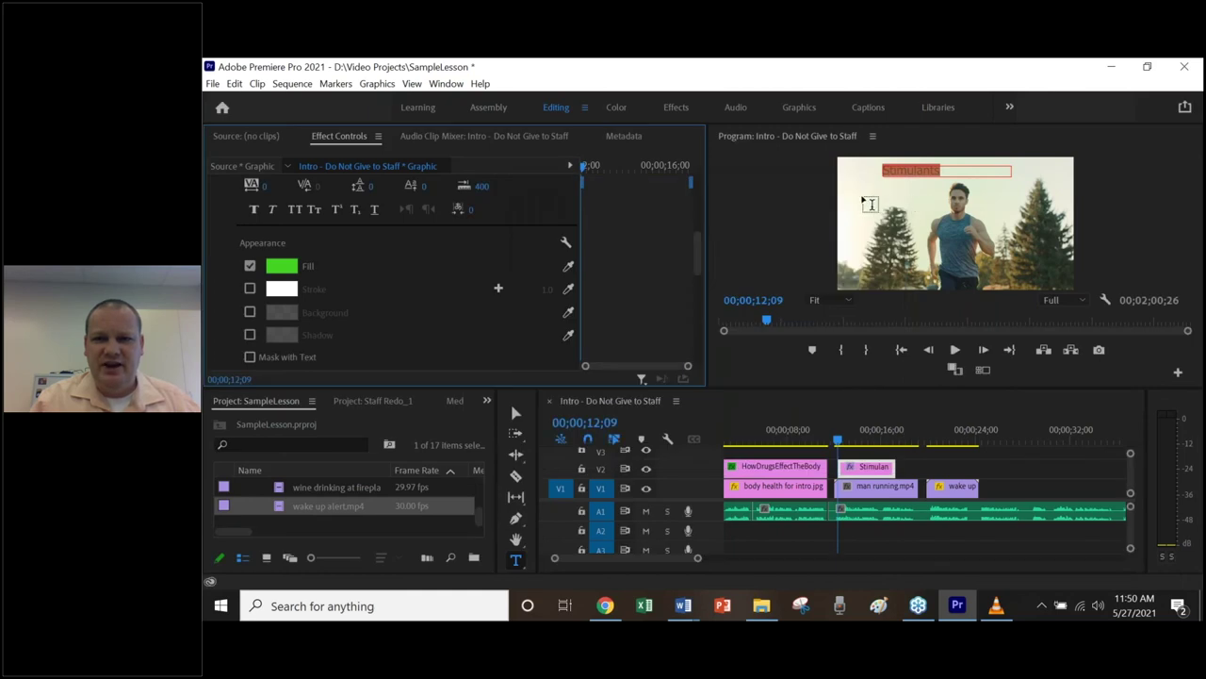
pyautogui.click(862, 193)
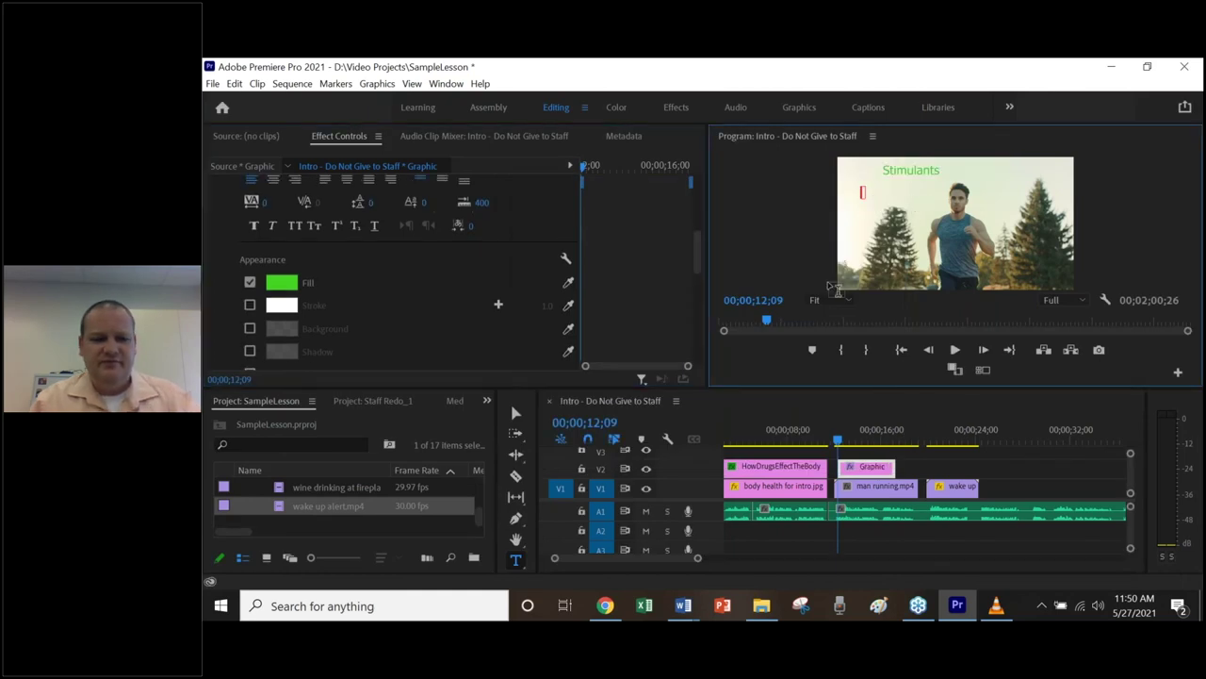
pyautogui.click(834, 287)
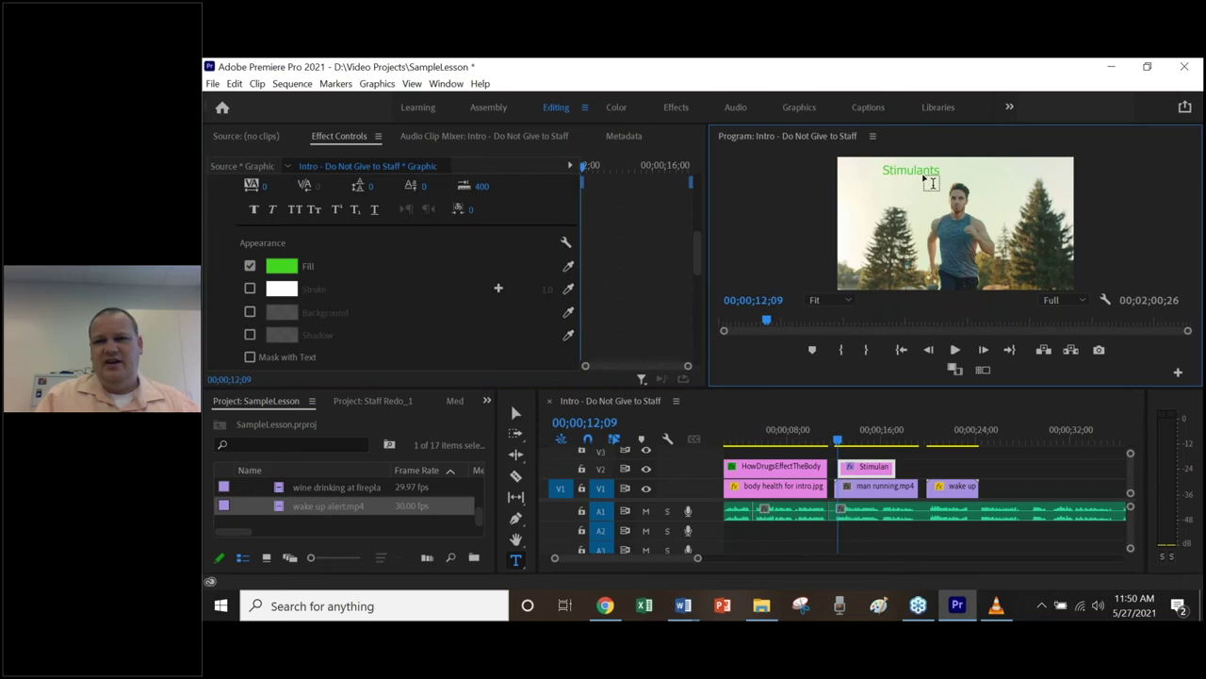
# - Shrink the "Stimulants" text box so that it fits closely around the word
pyautogui.click(515, 412)
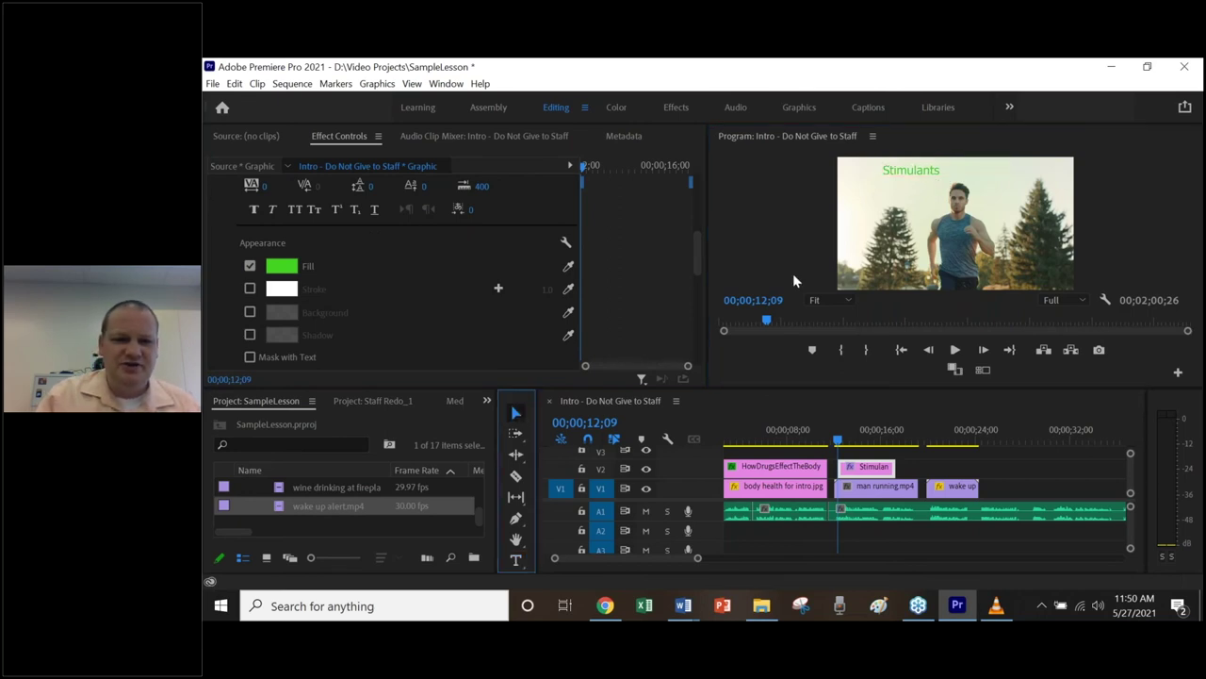
pyautogui.click(912, 169)
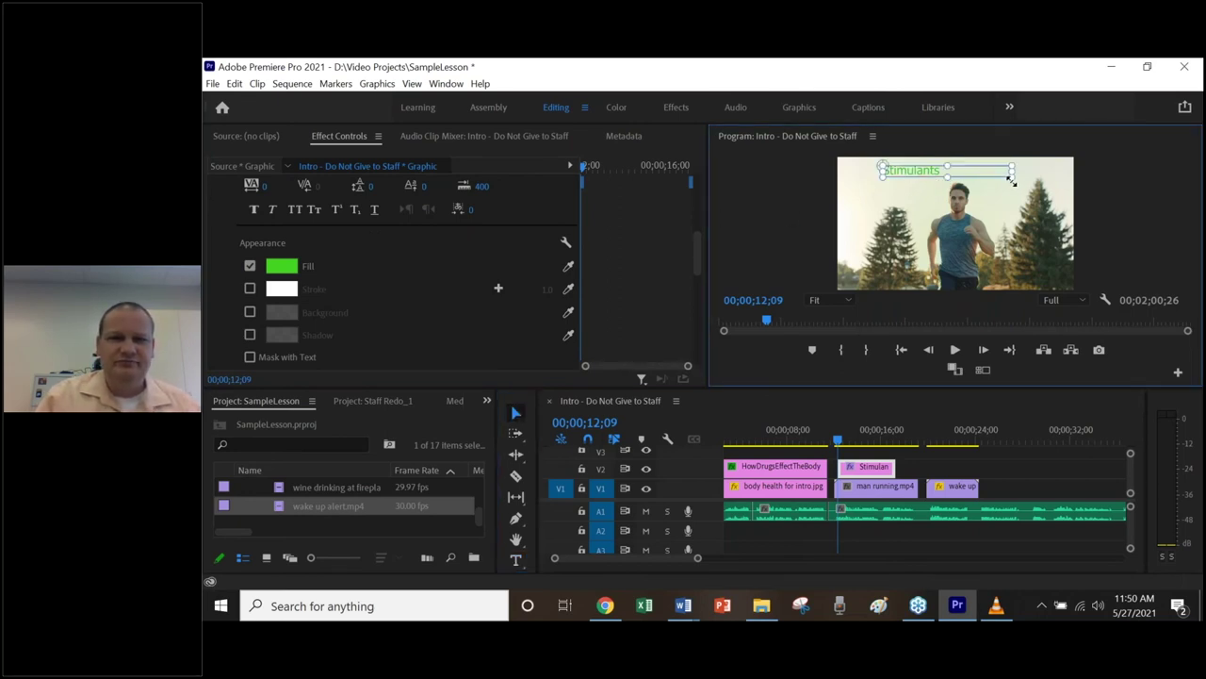
pyautogui.moveTo(1011, 179); pyautogui.dragTo(928, 176)
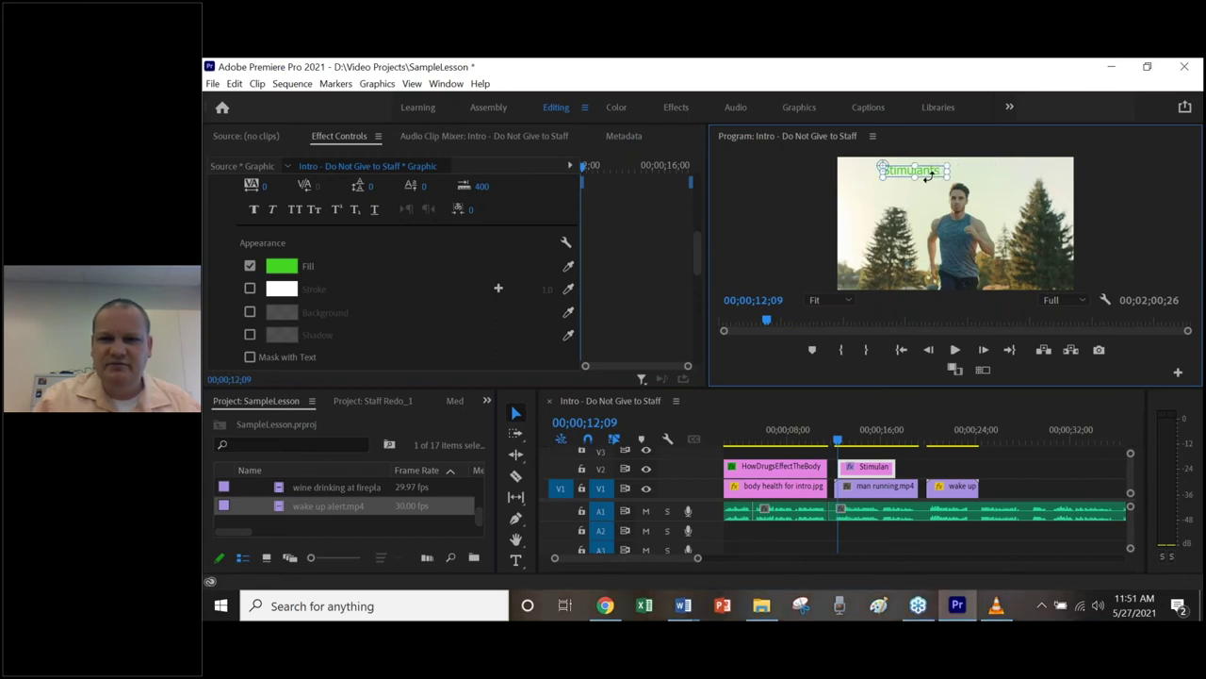
# - Set the "Stimulants" title's Vector Motion position to 1286.0, 531.0, above the runner's head
pyautogui.scroll(2, 450, 263)
pyautogui.scroll(5, 449, 264)
pyautogui.click(436, 216)
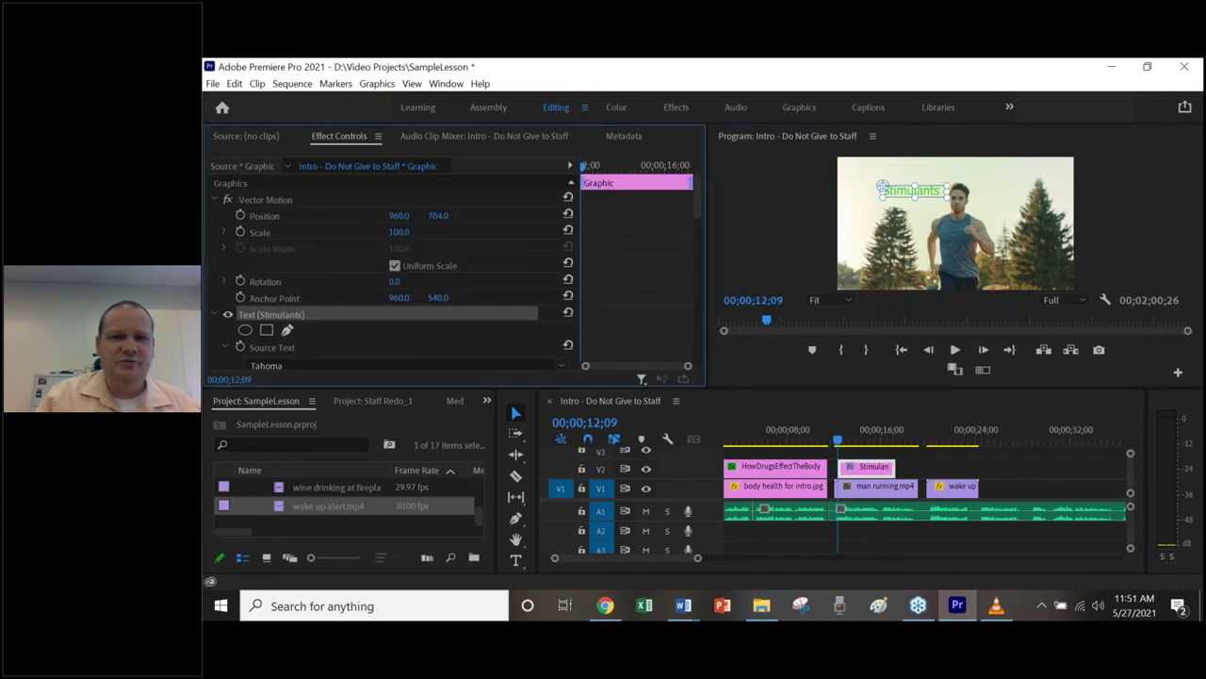
pyautogui.moveTo(436, 216); pyautogui.dragTo(339, 216)
pyautogui.moveTo(436, 216); pyautogui.dragTo(298, 221)
pyautogui.moveTo(389, 216); pyautogui.dragTo(697, 216)
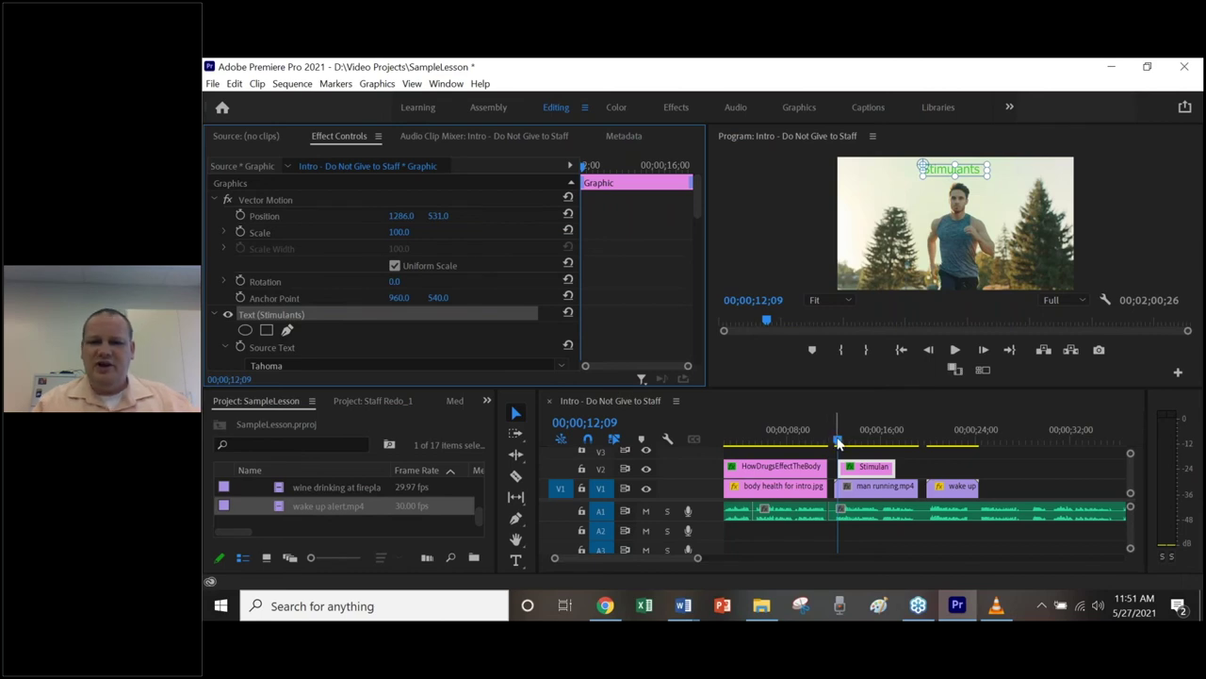
# - Align the start of the Stimulants title on V2 with the man running clip and extend its end to match the clip
pyautogui.moveTo(837, 443); pyautogui.dragTo(868, 471)
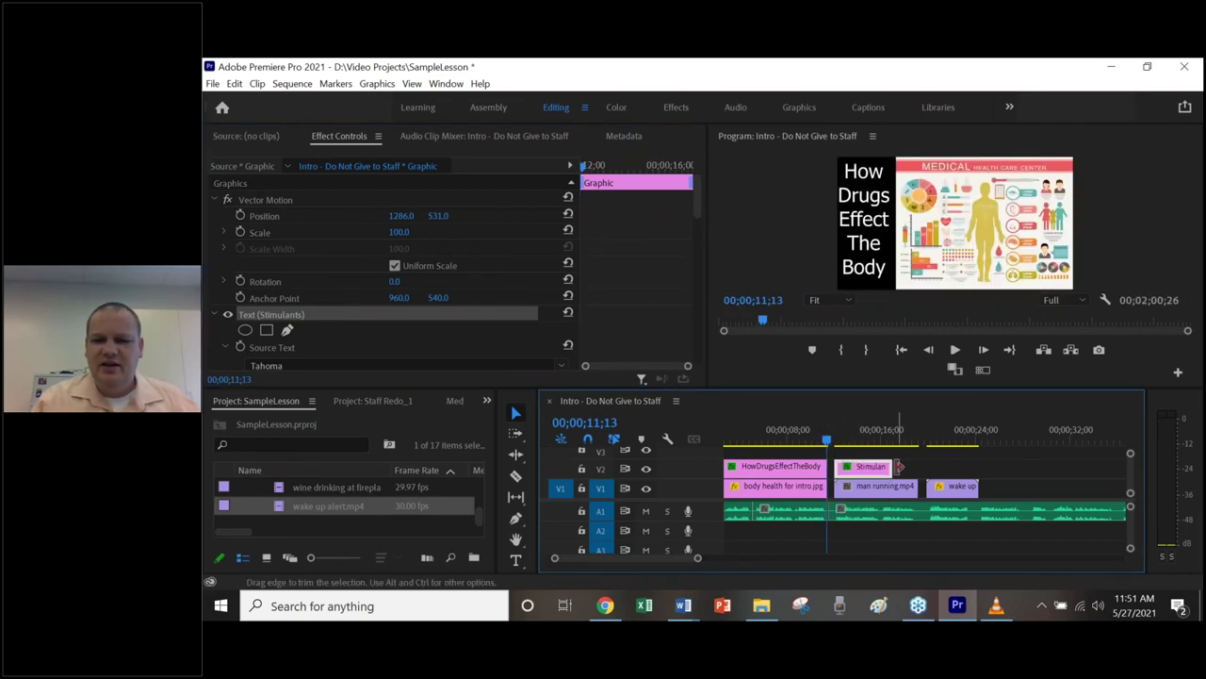
pyautogui.moveTo(897, 465); pyautogui.dragTo(912, 468)
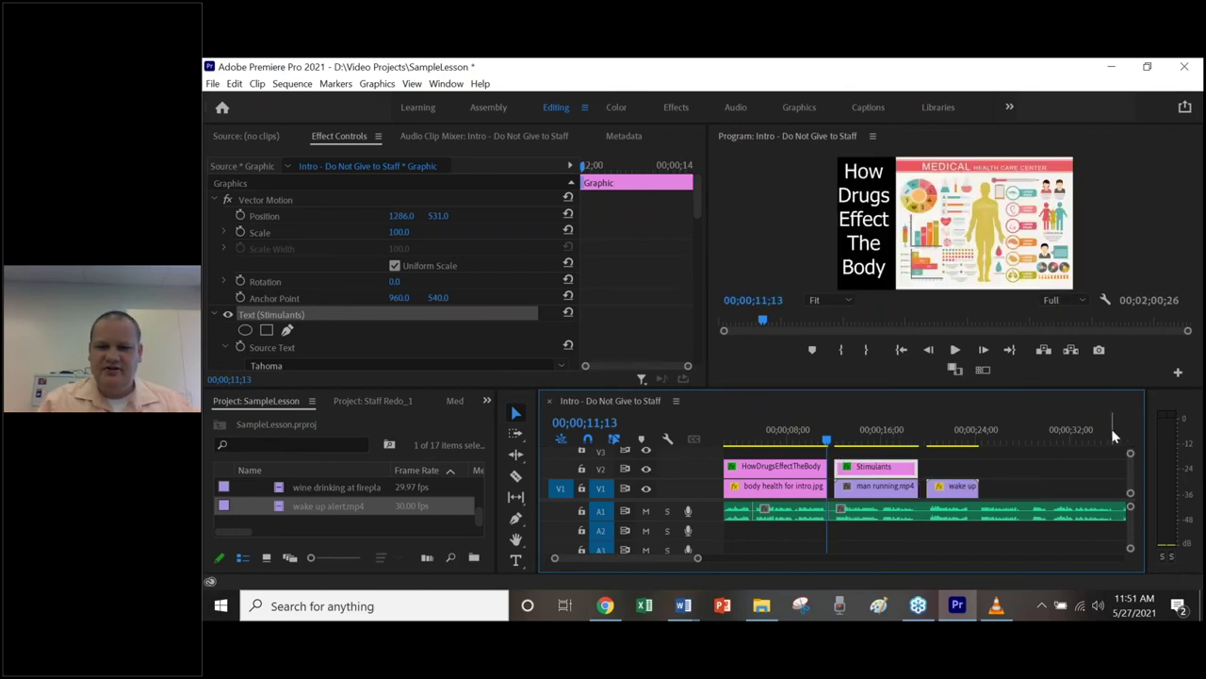
# - Move the playhead to 00;00;12;13 in the Stimulants title and list the Dissolve video transitions in the effects library
pyautogui.moveTo(827, 441); pyautogui.dragTo(839, 443)
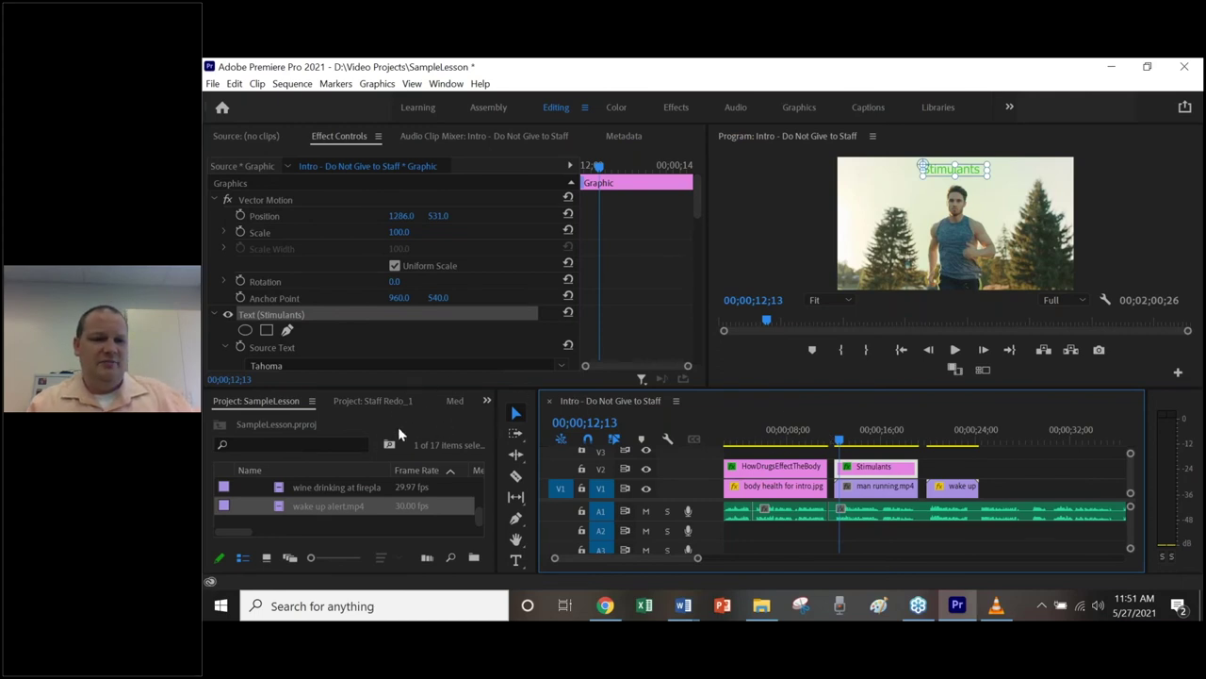
pyautogui.scroll(3, 350, 490)
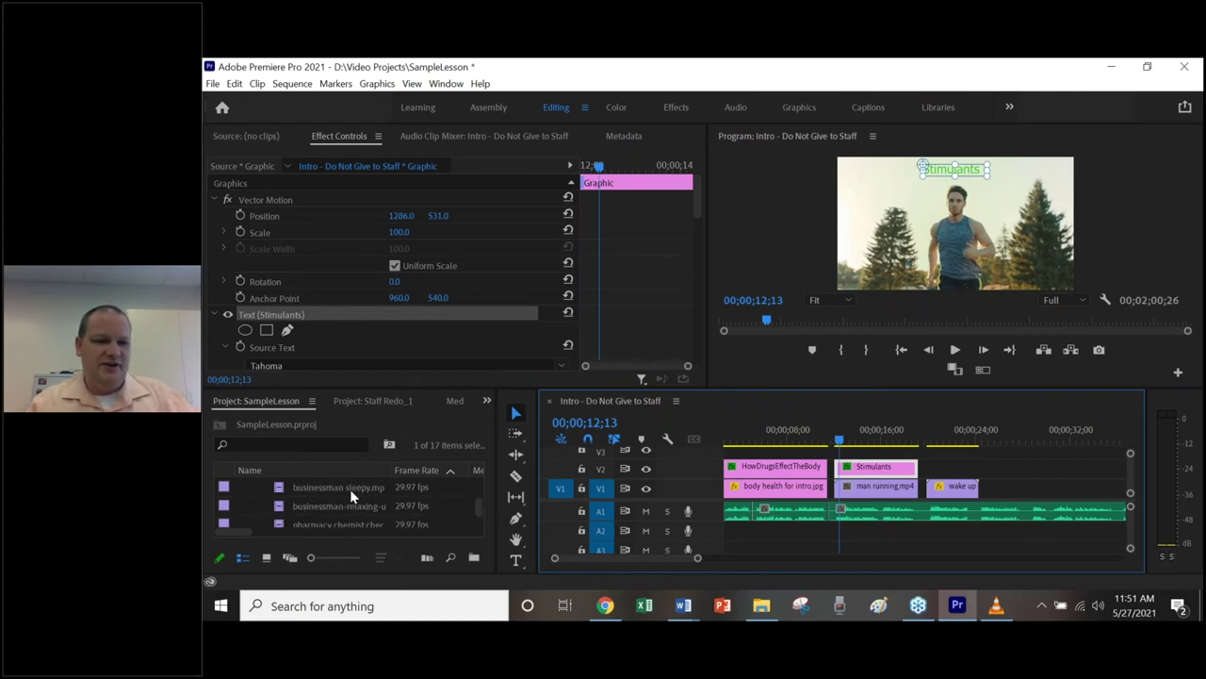
pyautogui.click(488, 403)
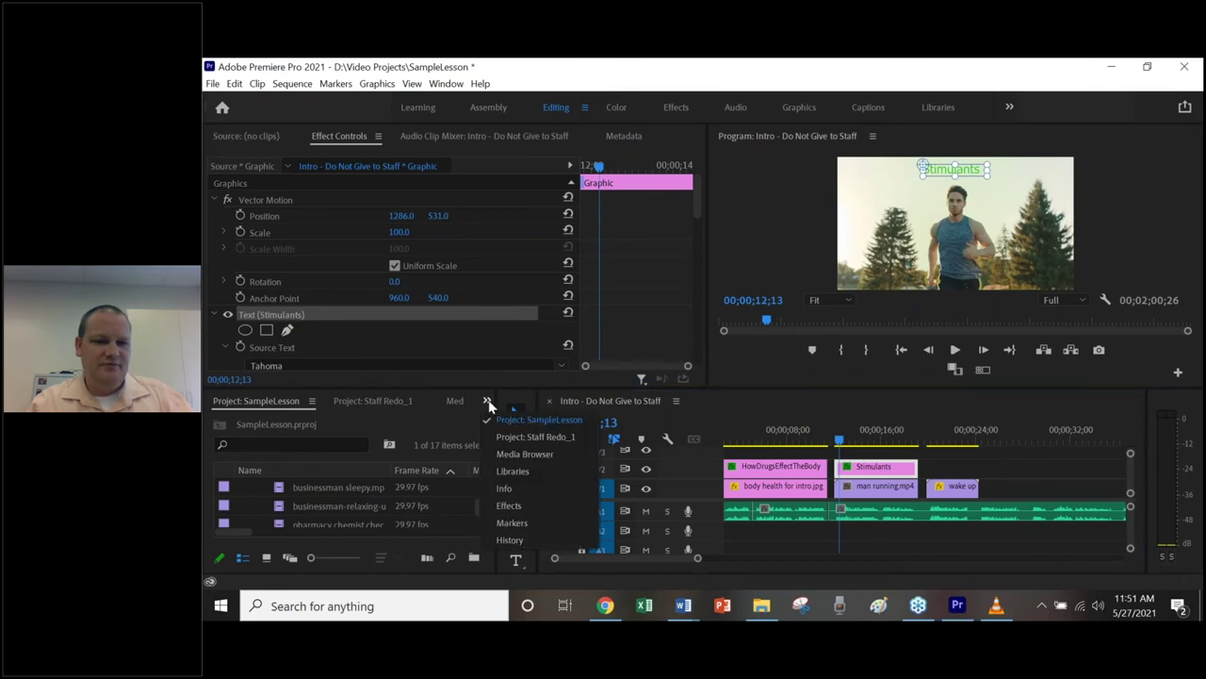
pyautogui.click(512, 505)
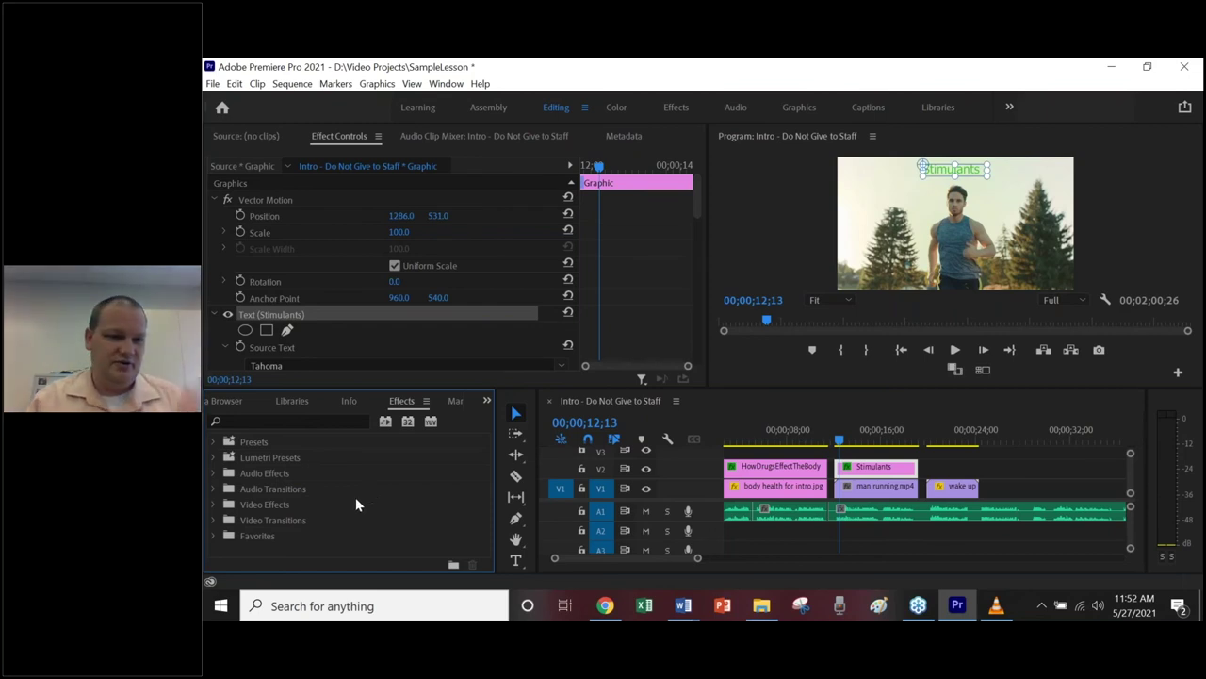
pyautogui.click(213, 520)
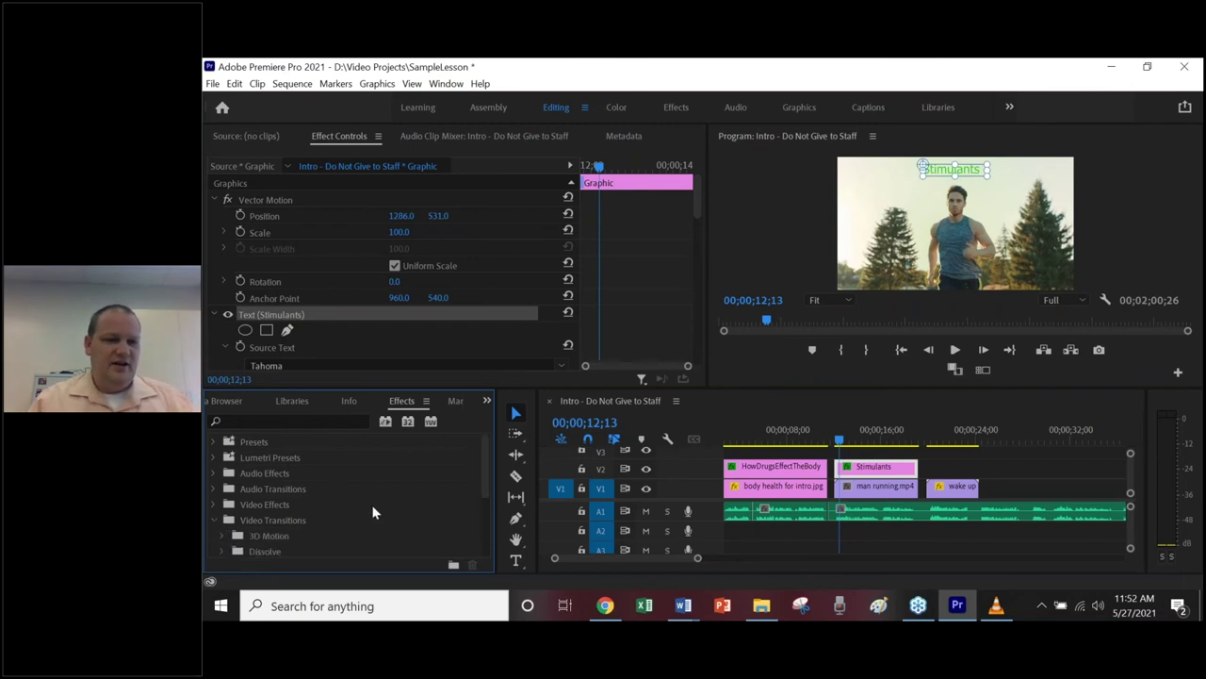
pyautogui.scroll(-2, 361, 517)
pyautogui.scroll(-1, 361, 516)
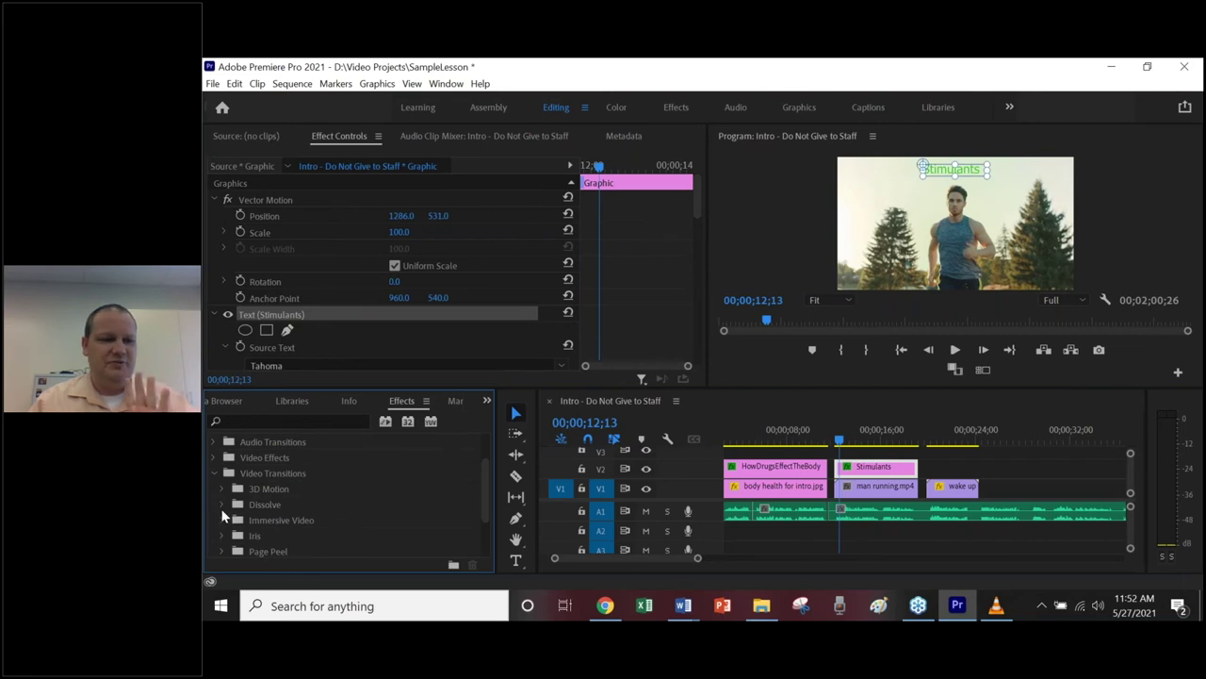
pyautogui.click(222, 504)
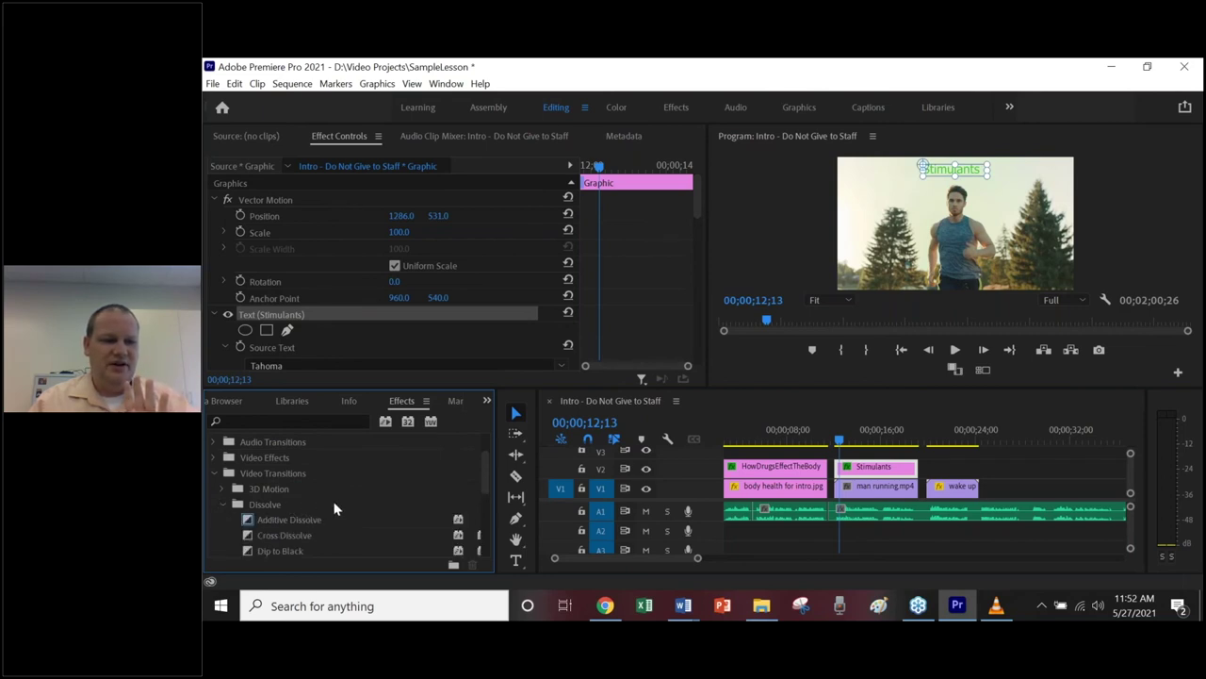
# - Apply an Additive Dissolve transition to both the start and the end of the Stimulants title on V2
pyautogui.scroll(-5, 334, 509)
pyautogui.scroll(2, 335, 509)
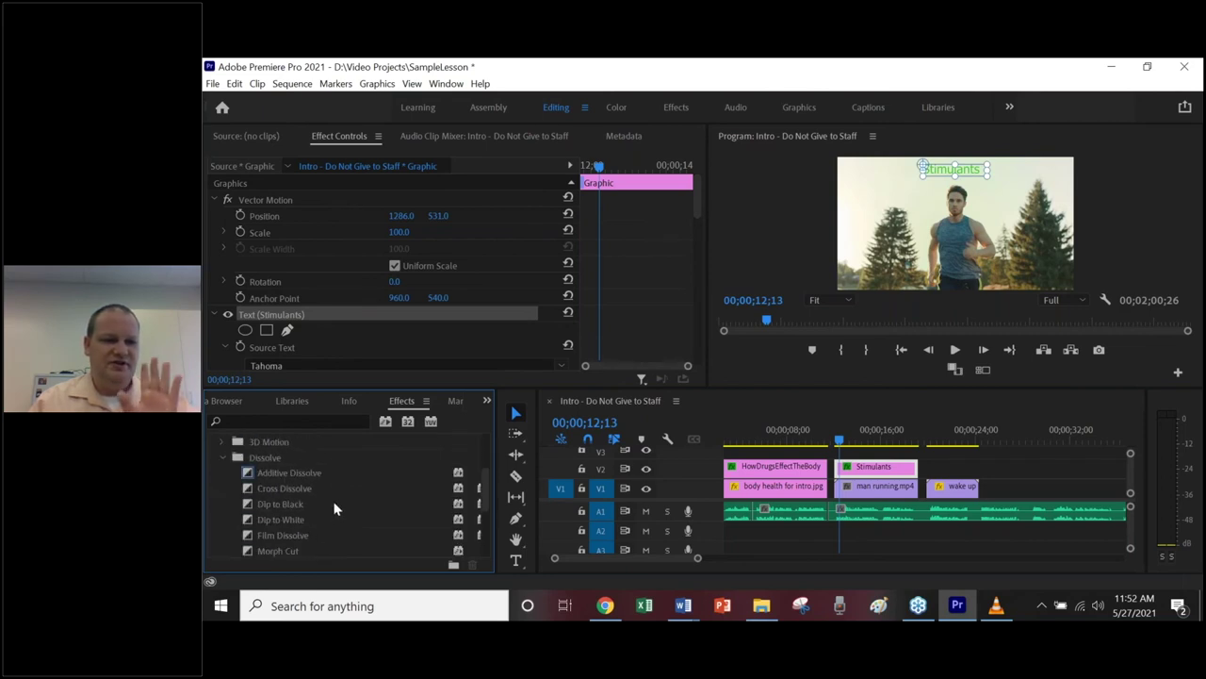
pyautogui.scroll(1, 329, 507)
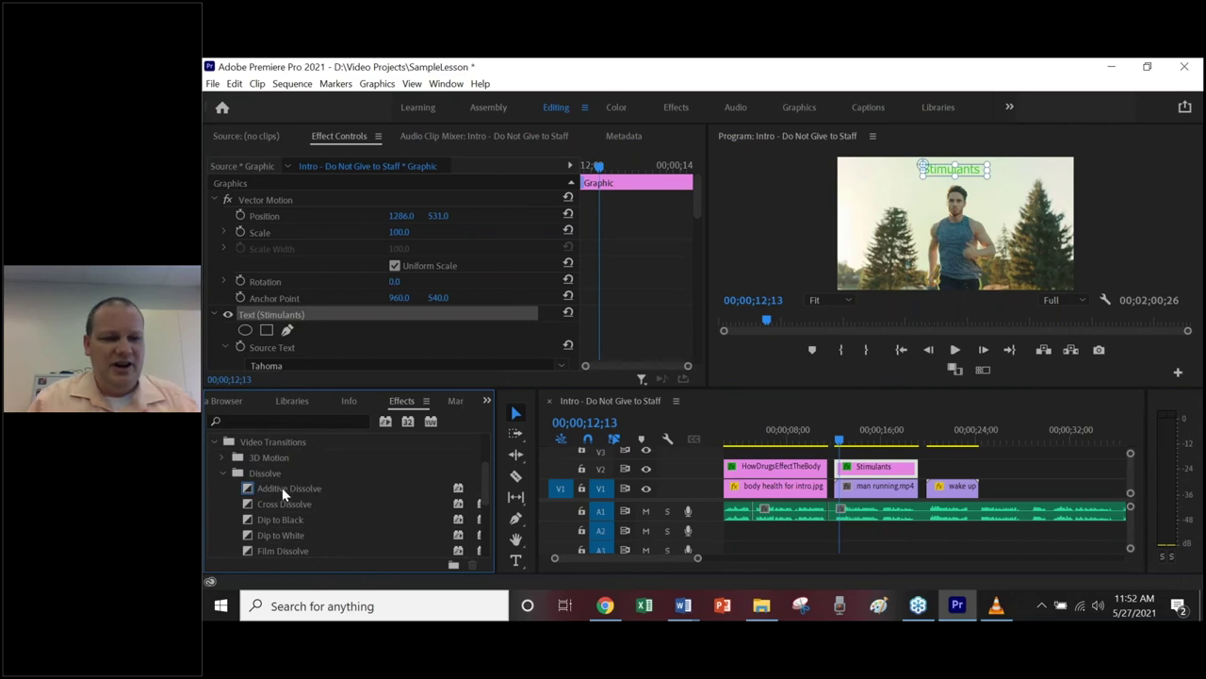
pyautogui.moveTo(280, 495); pyautogui.dragTo(846, 475)
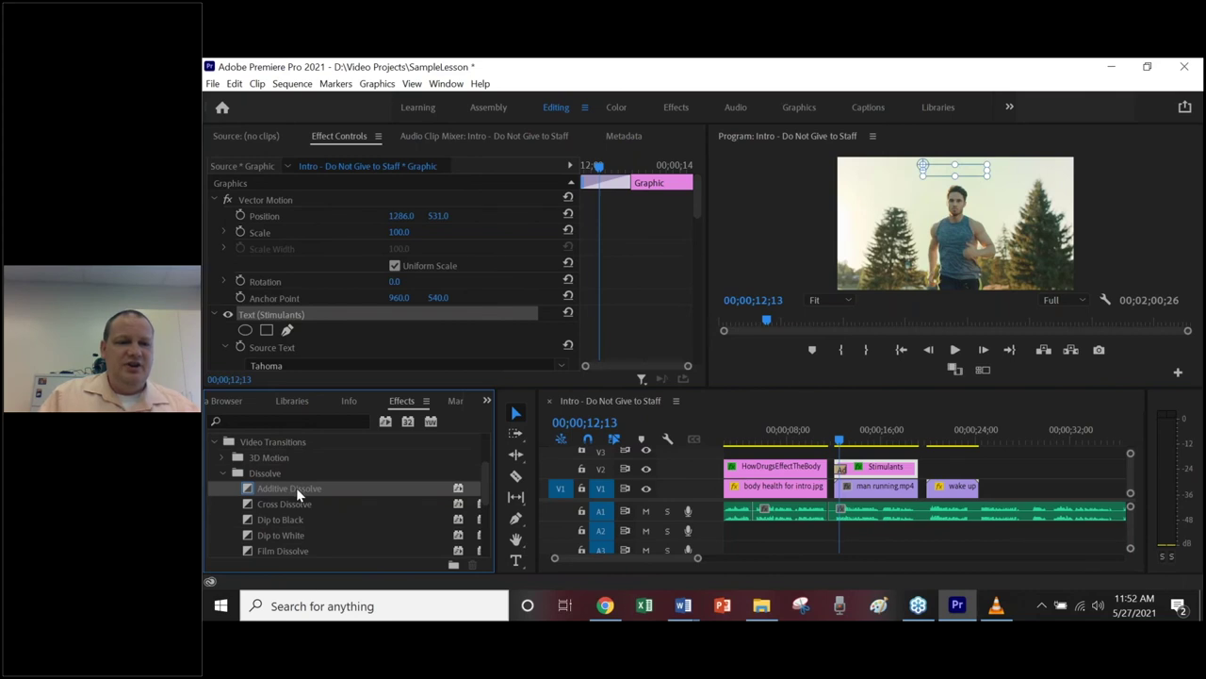
pyautogui.moveTo(296, 487)
pyautogui.mouseDown()
pyautogui.moveTo(774, 436)
pyautogui.moveTo(919, 475)
pyautogui.mouseUp()
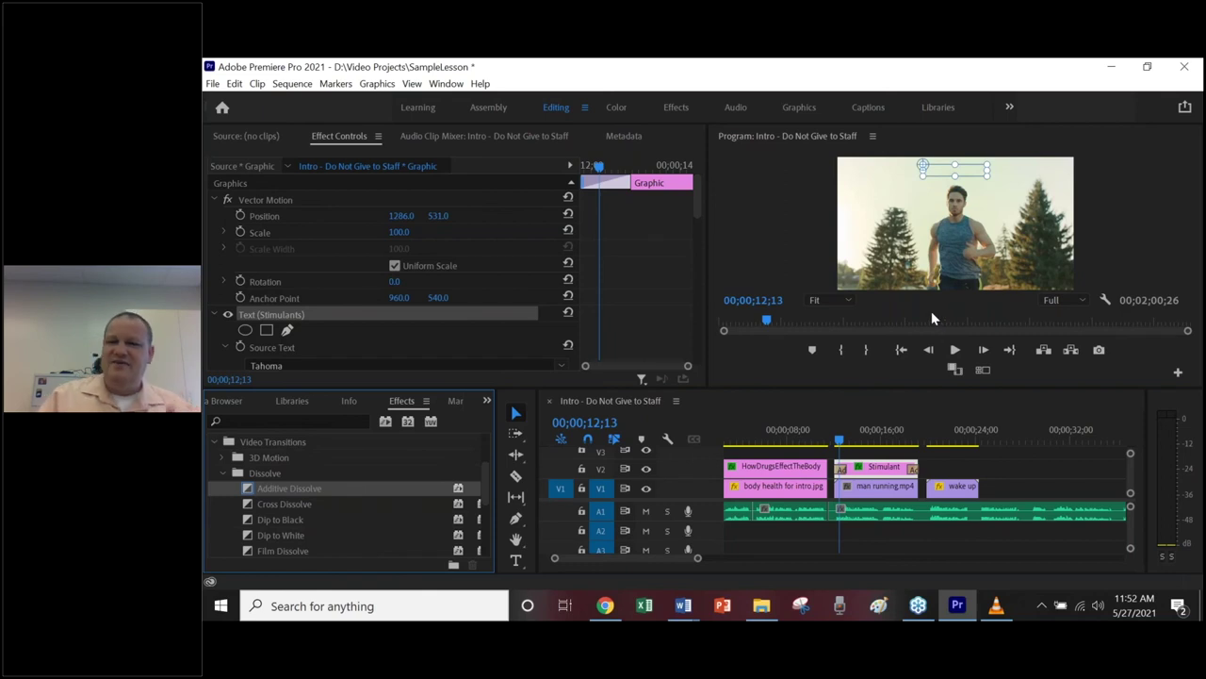
# - Play back the man running section to check the dissolves on the Stimulants title
pyautogui.press('=')
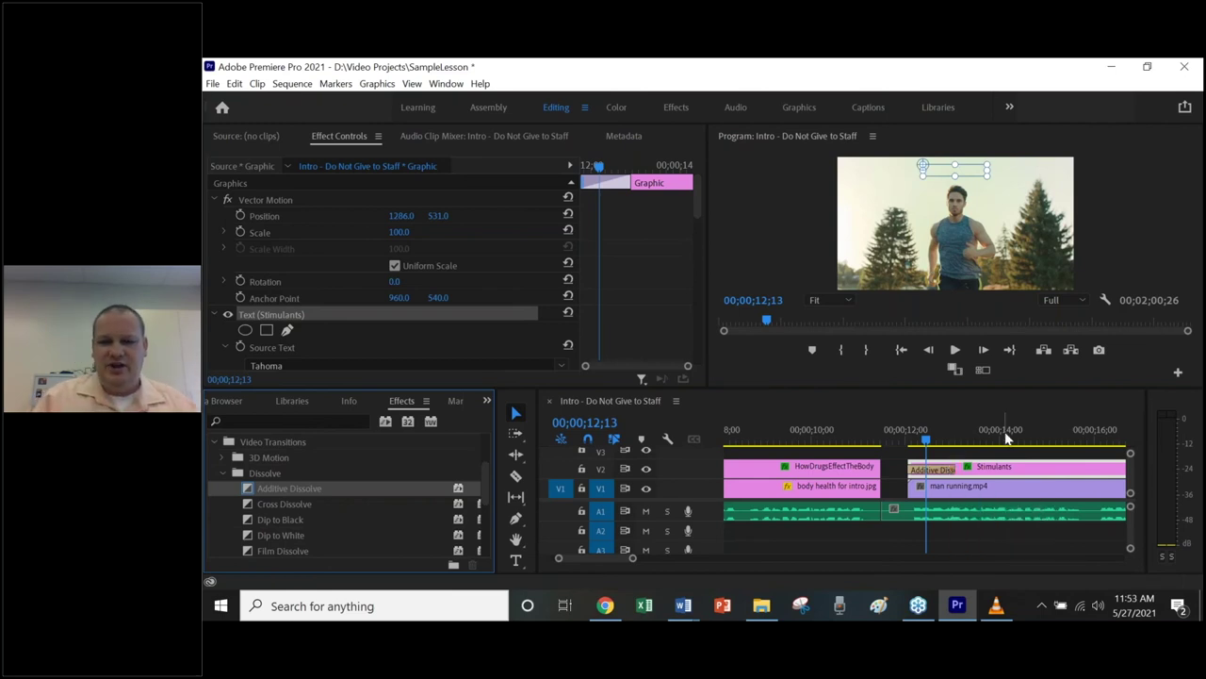
pyautogui.press('-')
pyautogui.press('-')
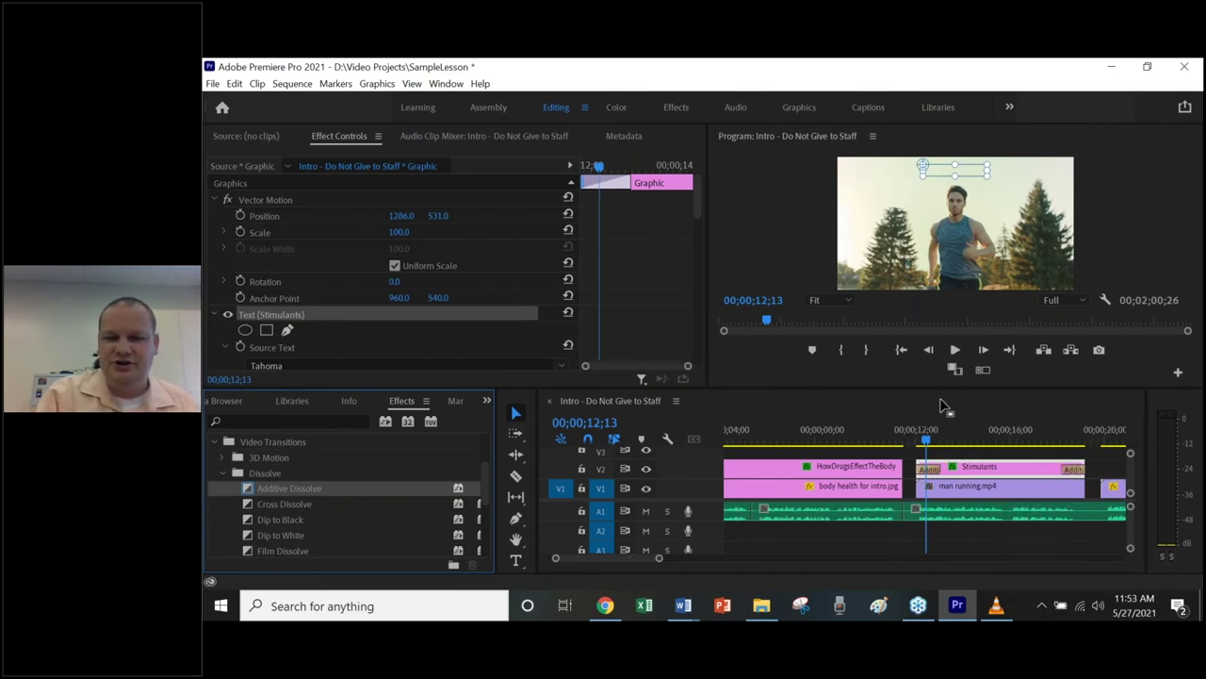
pyautogui.moveTo(868, 441); pyautogui.dragTo(860, 443)
pyautogui.press('space')
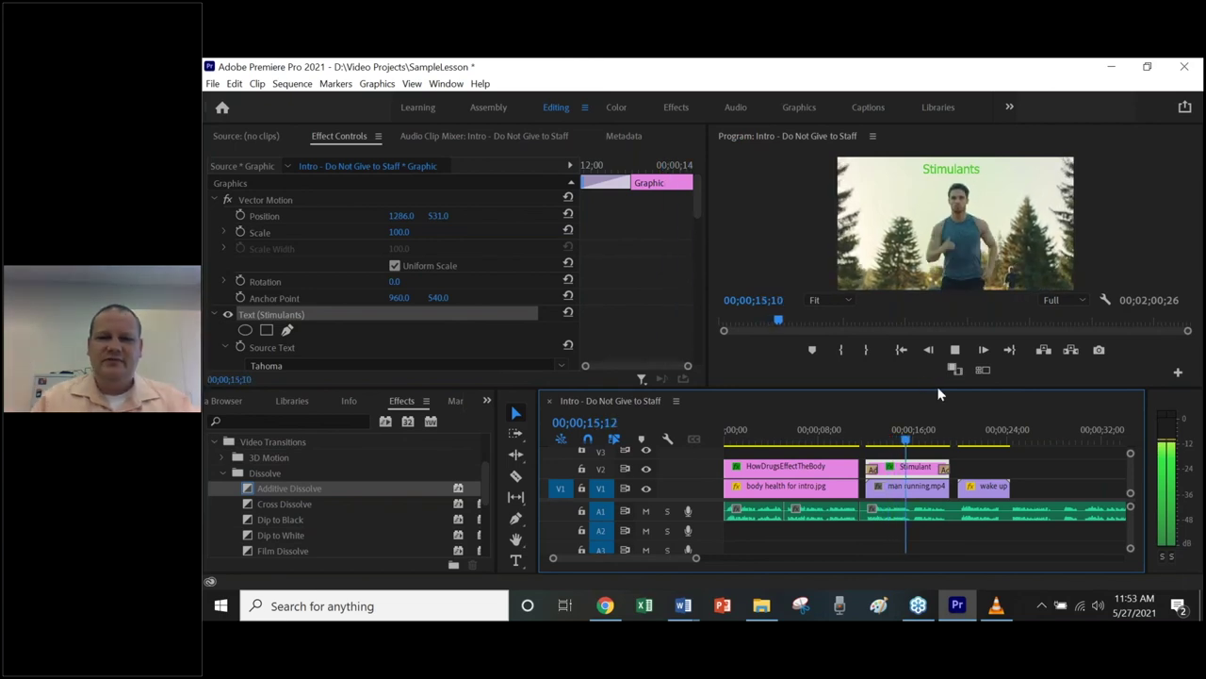
pyautogui.click(955, 349)
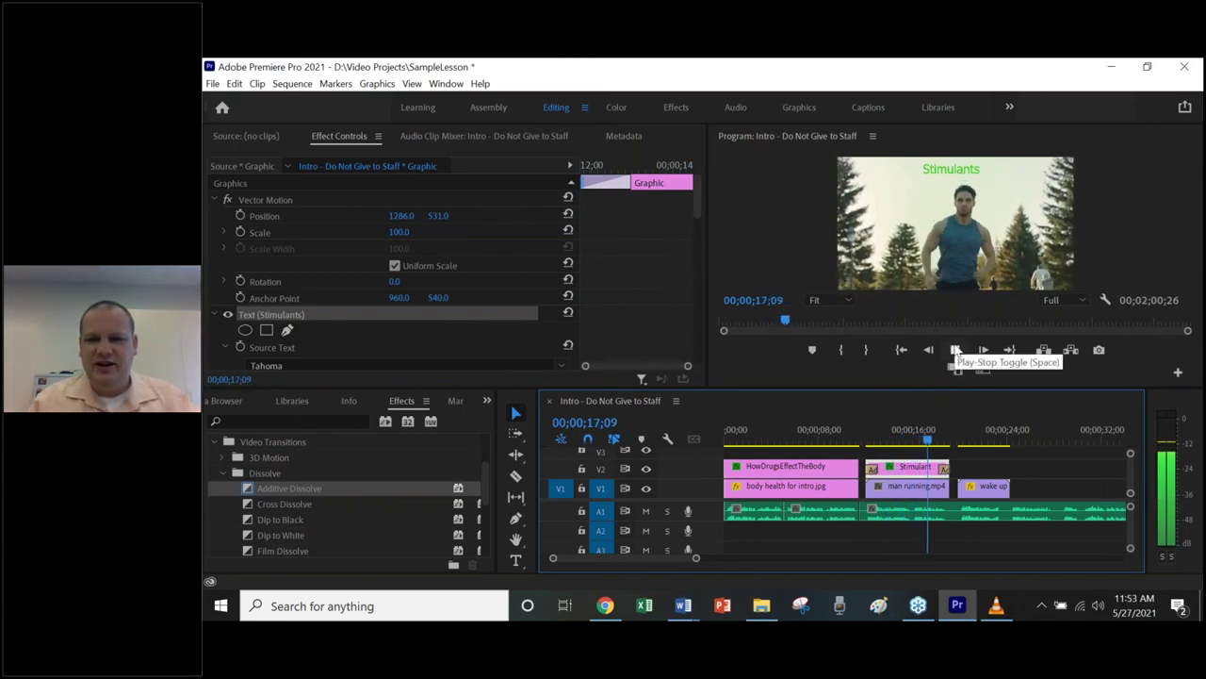
pyautogui.click(955, 350)
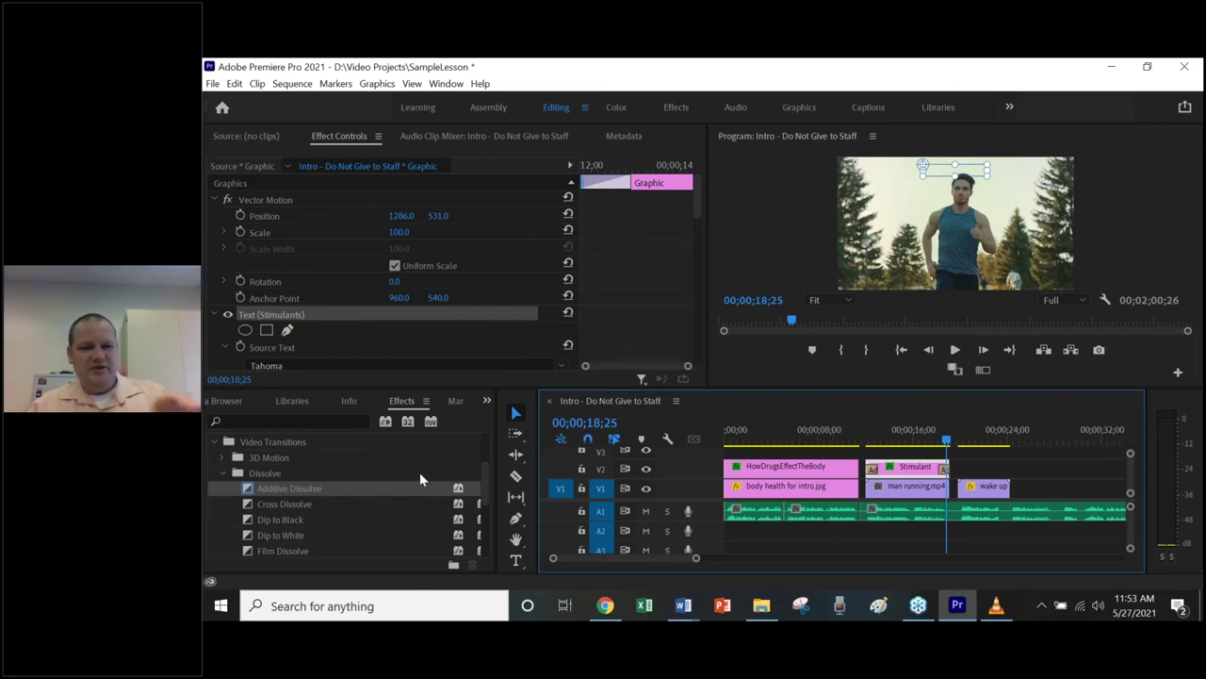
# - Add the first chill-out-in-the-evening music file from the Audio bin to track A2 at the start of the sequence
pyautogui.click(486, 402)
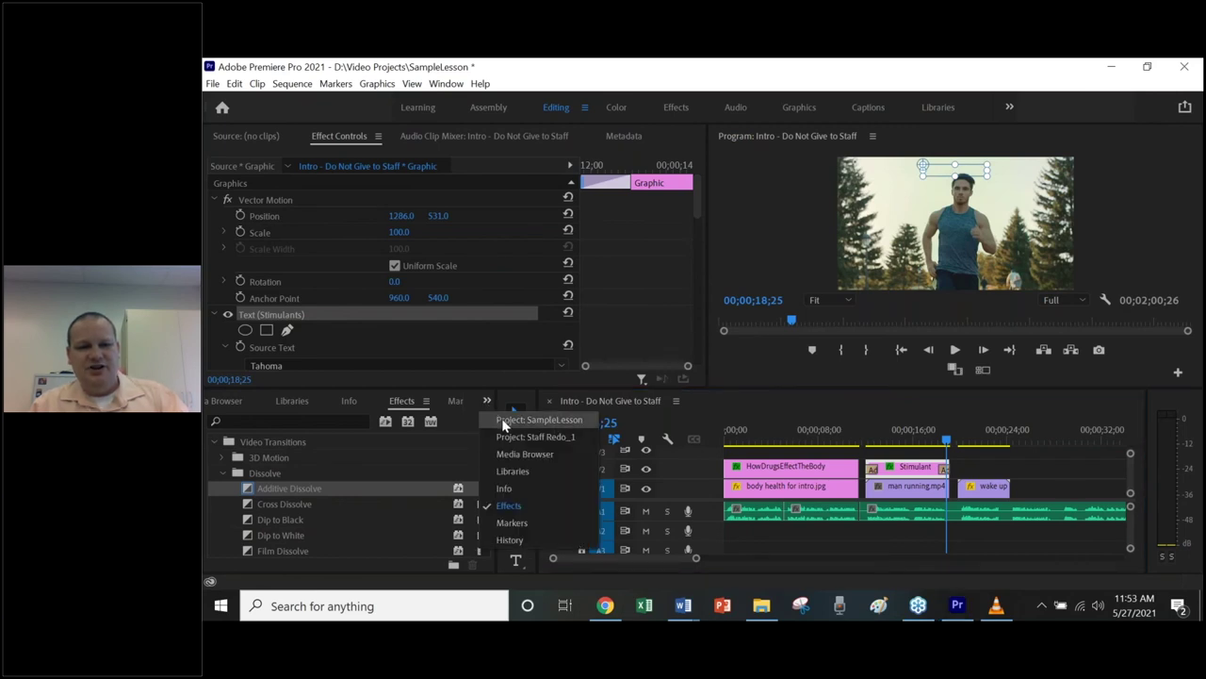
pyautogui.click(502, 425)
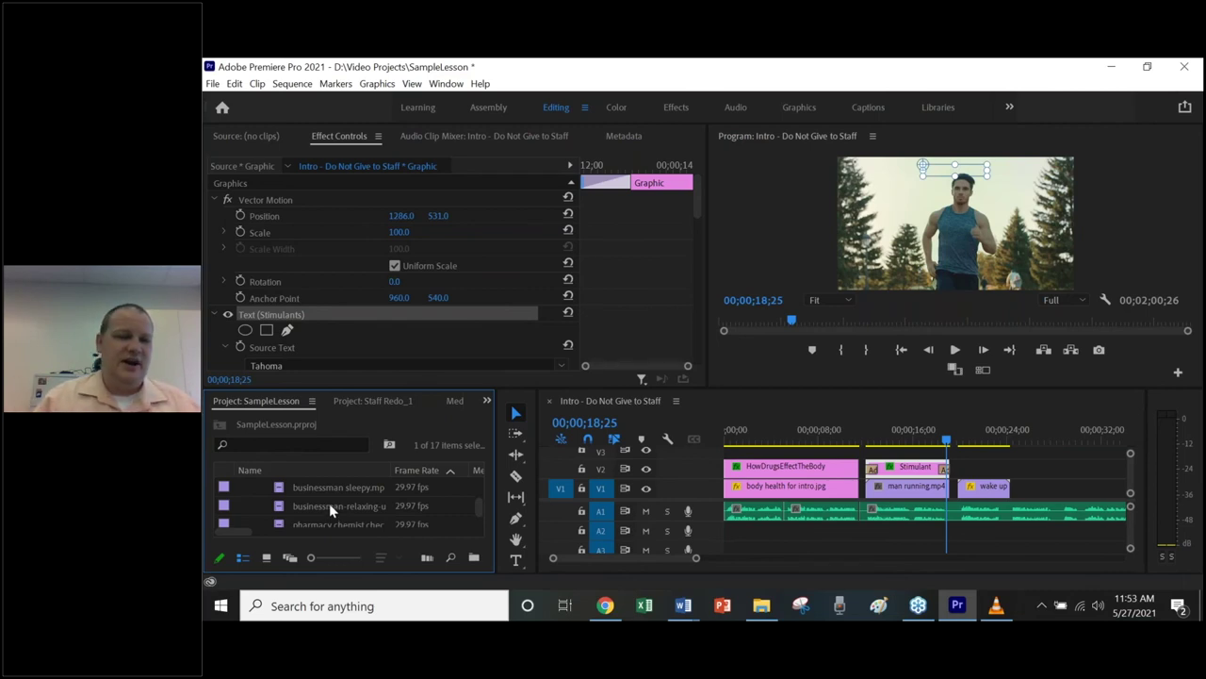
pyautogui.scroll(5, 311, 521)
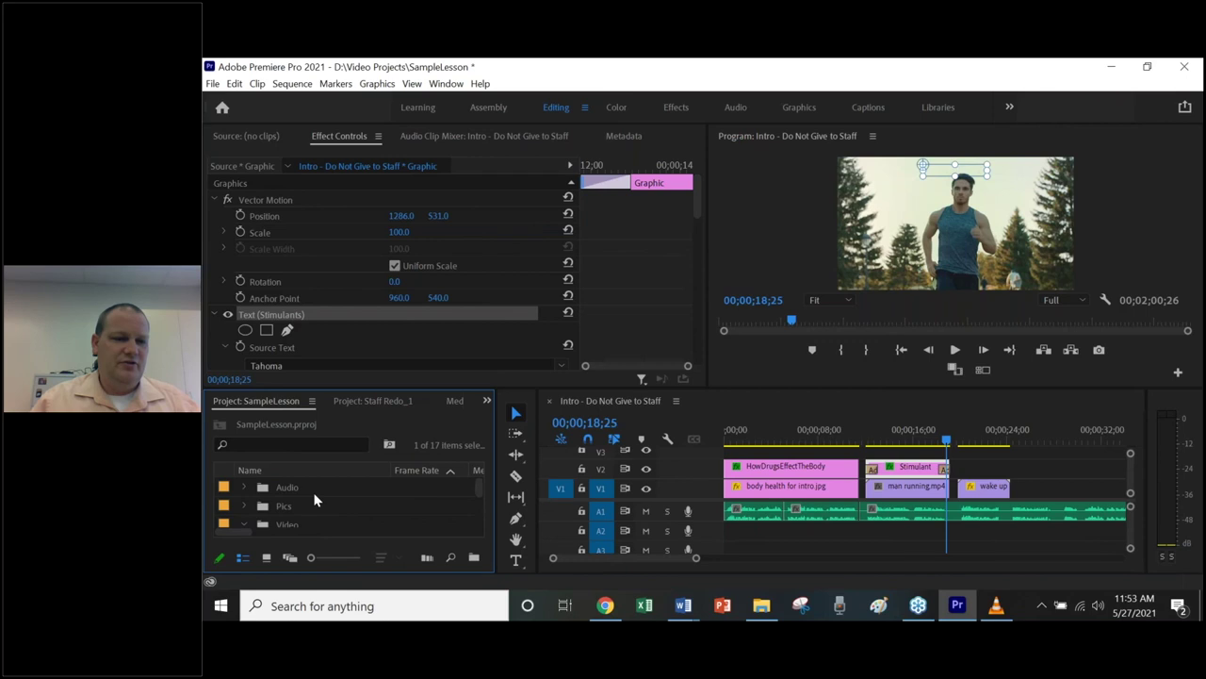
pyautogui.click(244, 488)
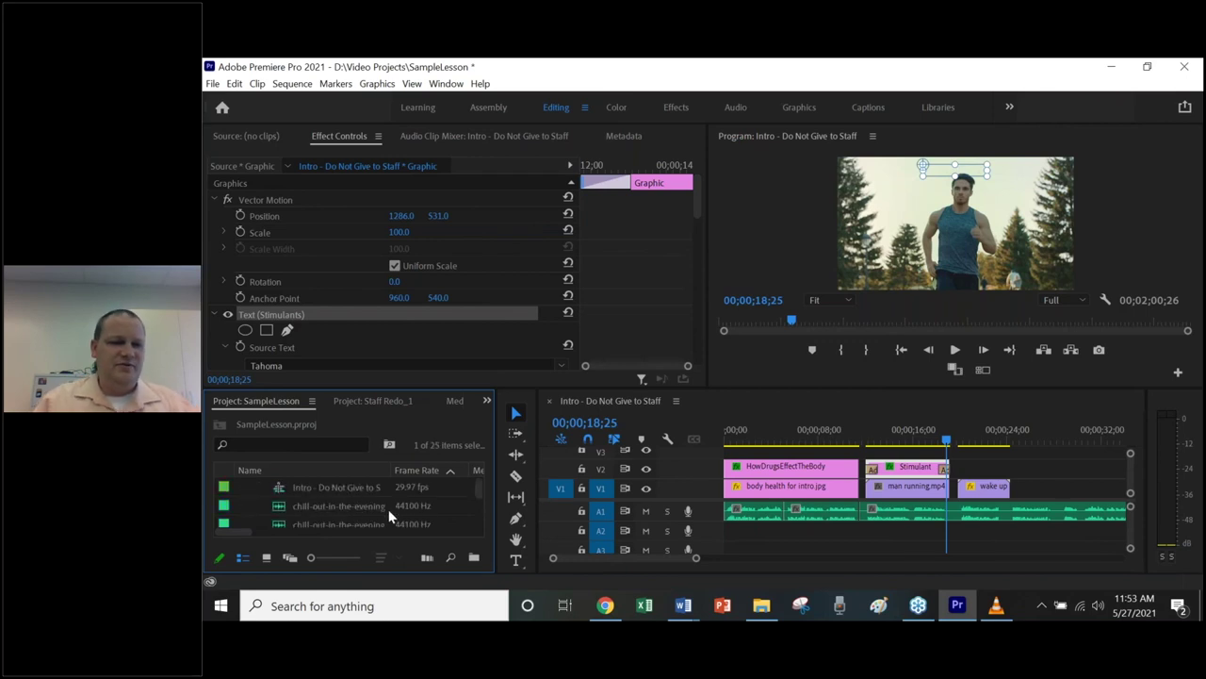
pyautogui.scroll(-1, 388, 514)
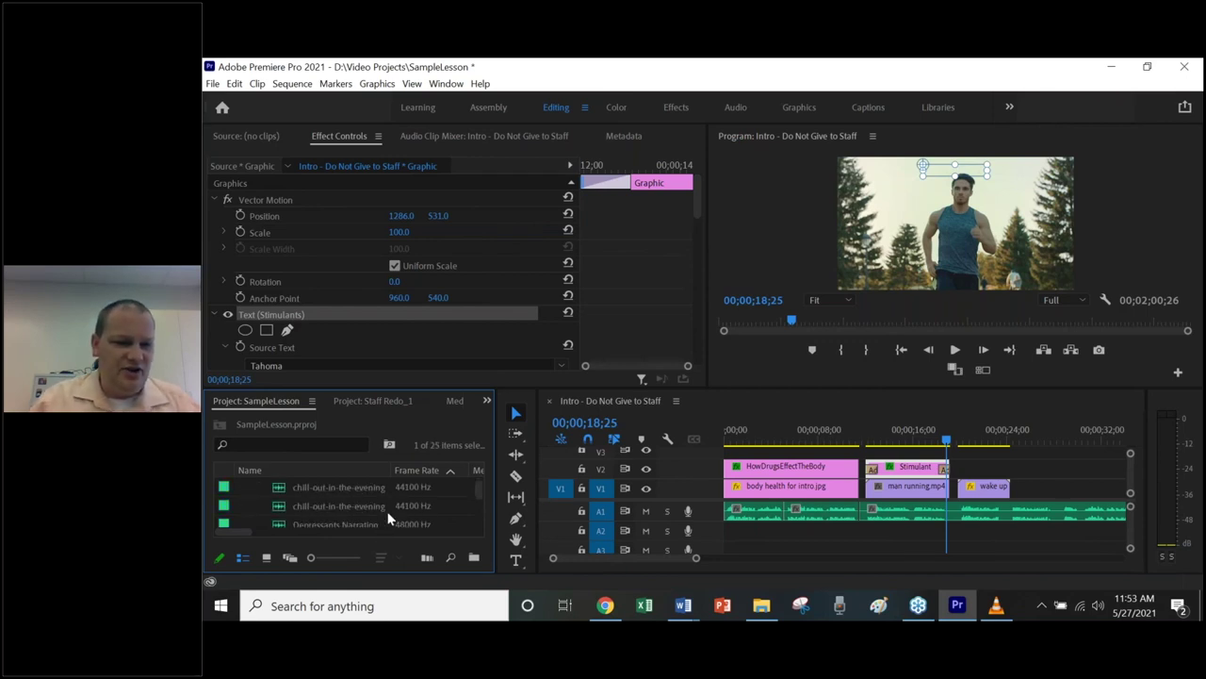
pyautogui.click(341, 489)
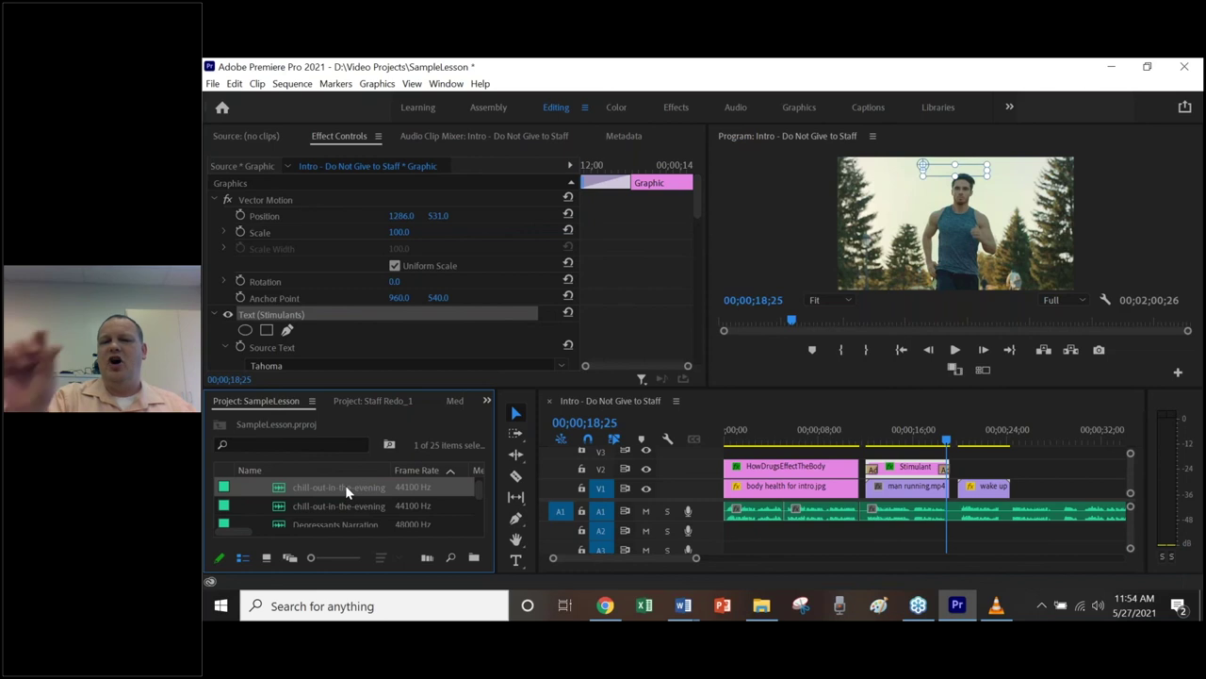
pyautogui.moveTo(345, 484); pyautogui.dragTo(722, 547)
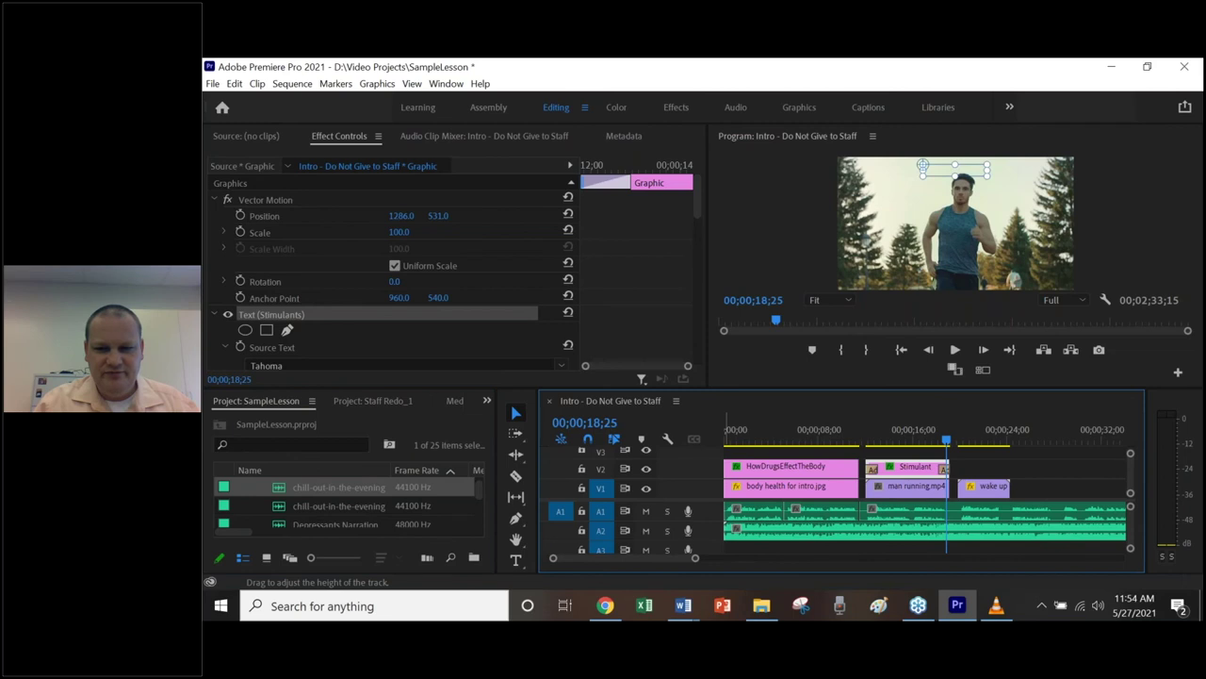
# - Play part of the Stimulants section to hear the background music against the narration
pyautogui.moveTo(945, 439); pyautogui.dragTo(900, 441)
pyautogui.press('space')
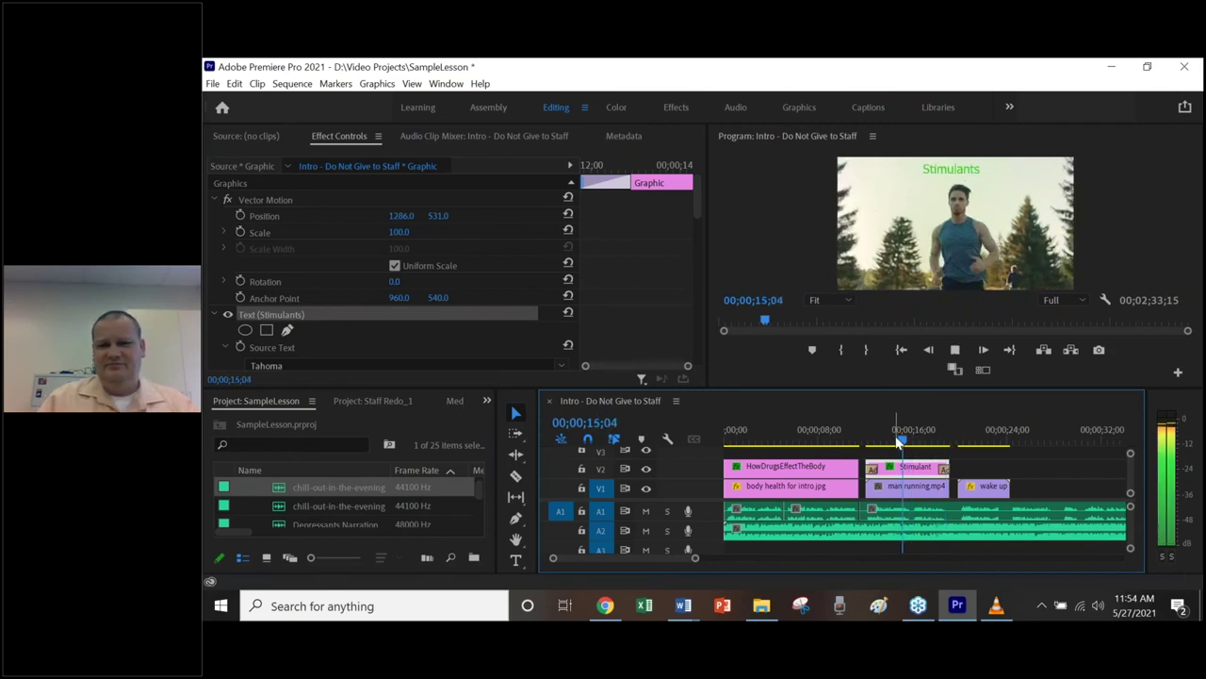
pyautogui.press('space')
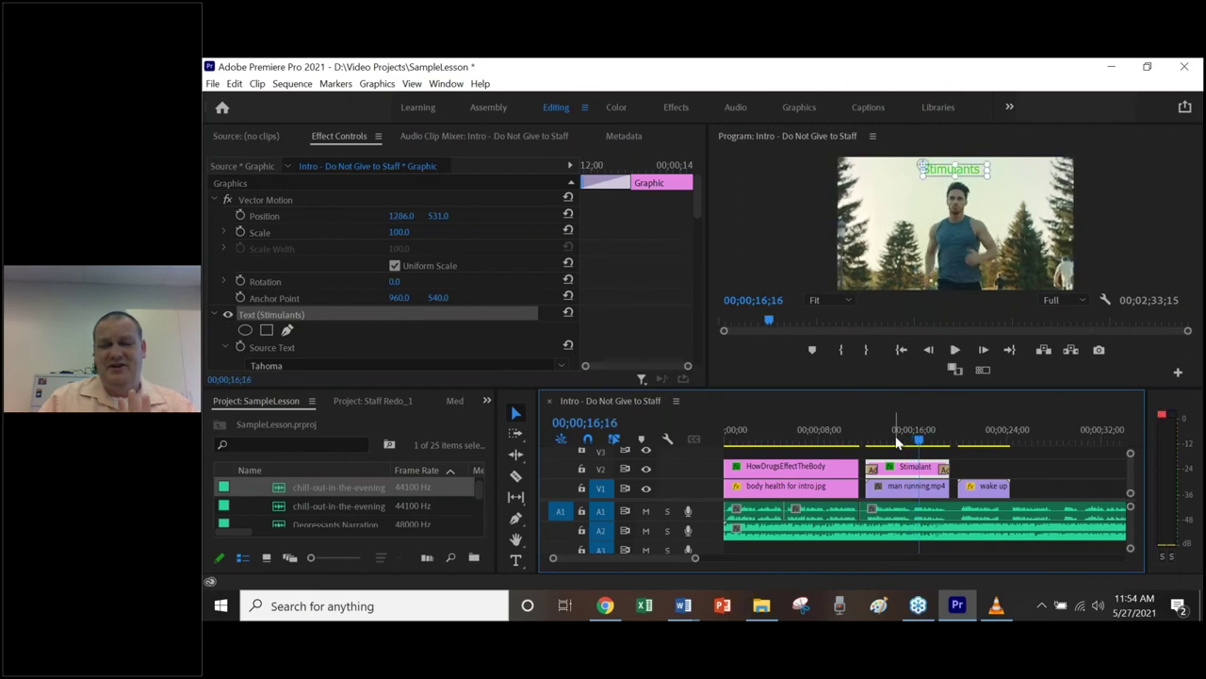
# - Adjust the audio gain of the chill-out-in-the-evening clip on A2 by -30 dB
pyautogui.click(838, 539)
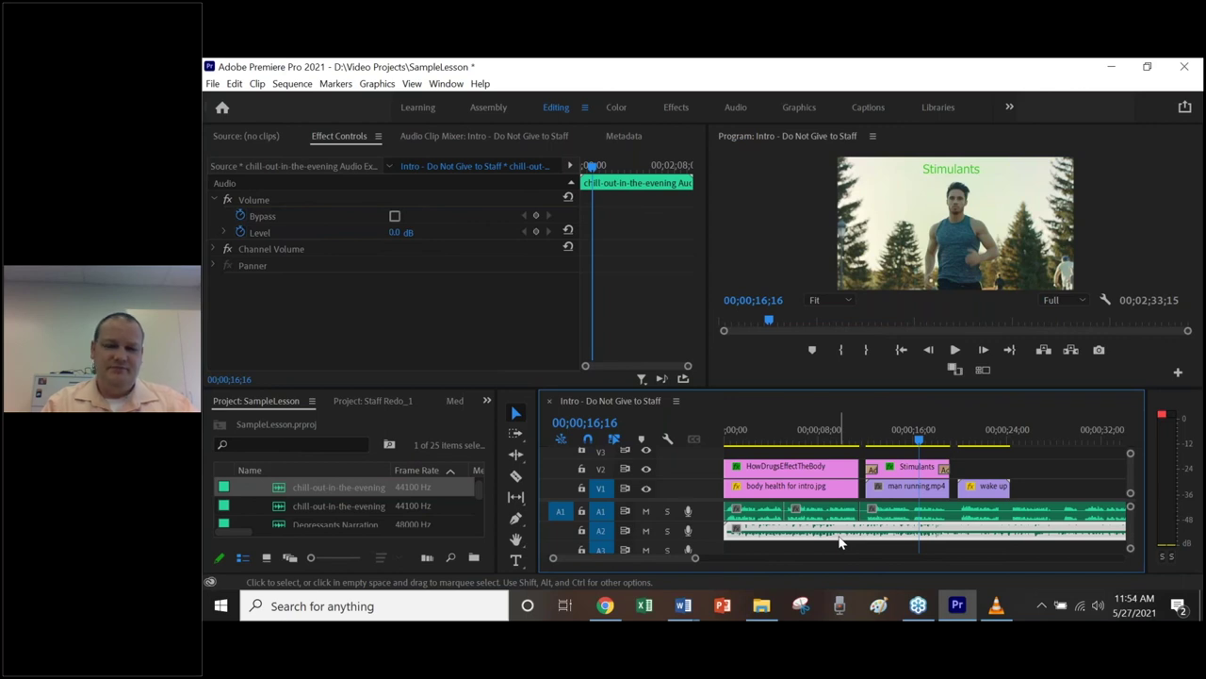
pyautogui.rightClick(841, 542)
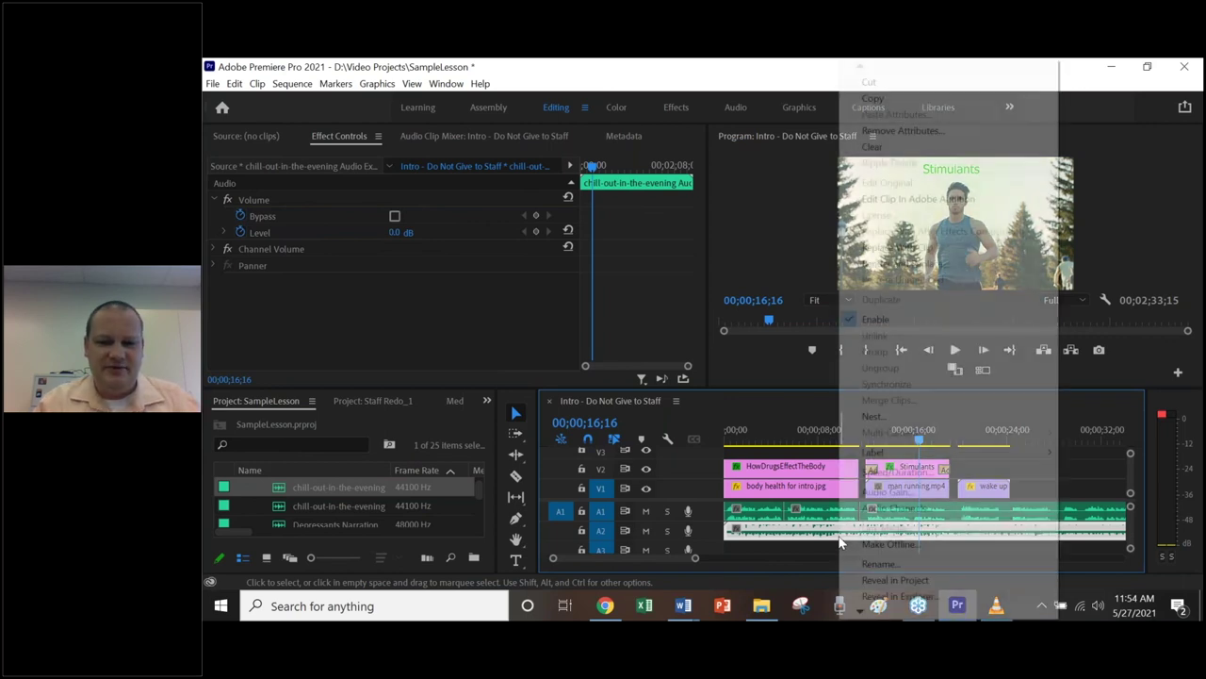
pyautogui.click(887, 492)
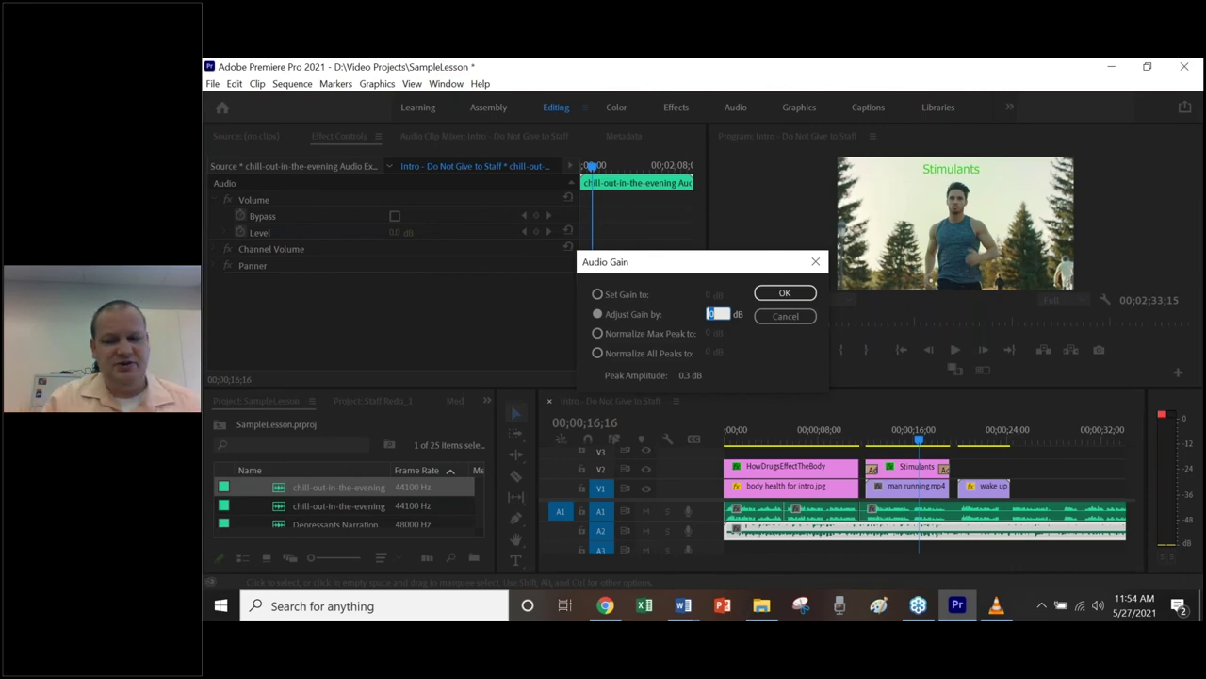
pyautogui.write('-30')
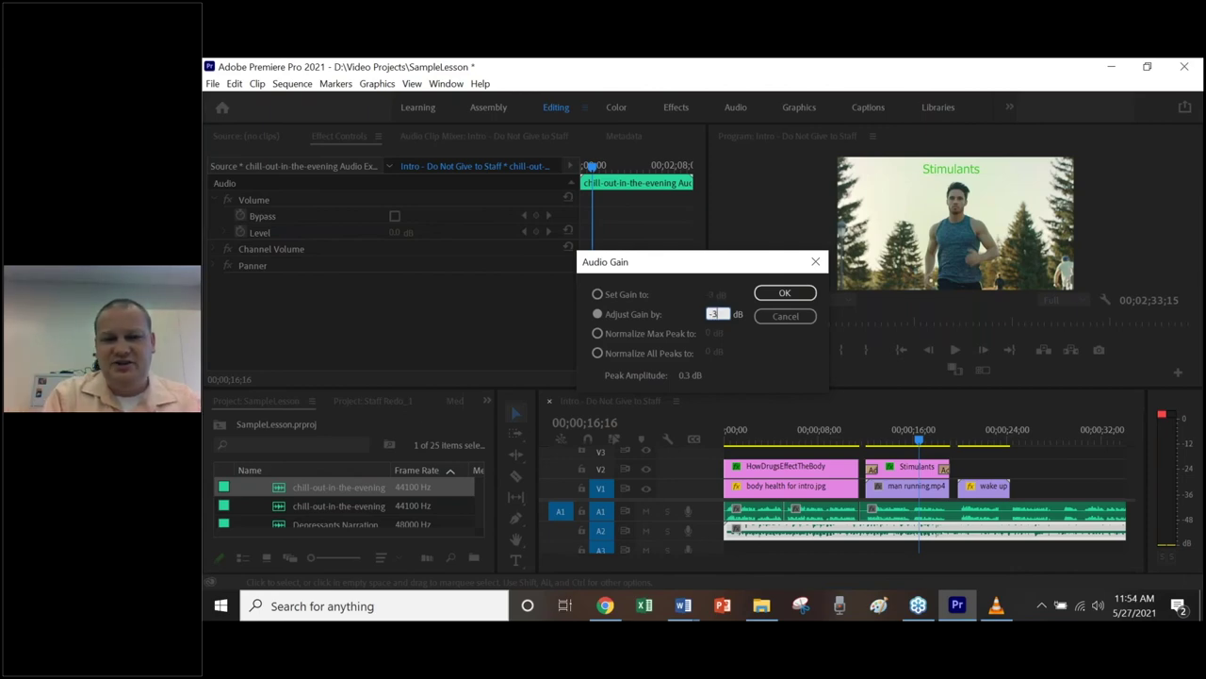
pyautogui.click(784, 293)
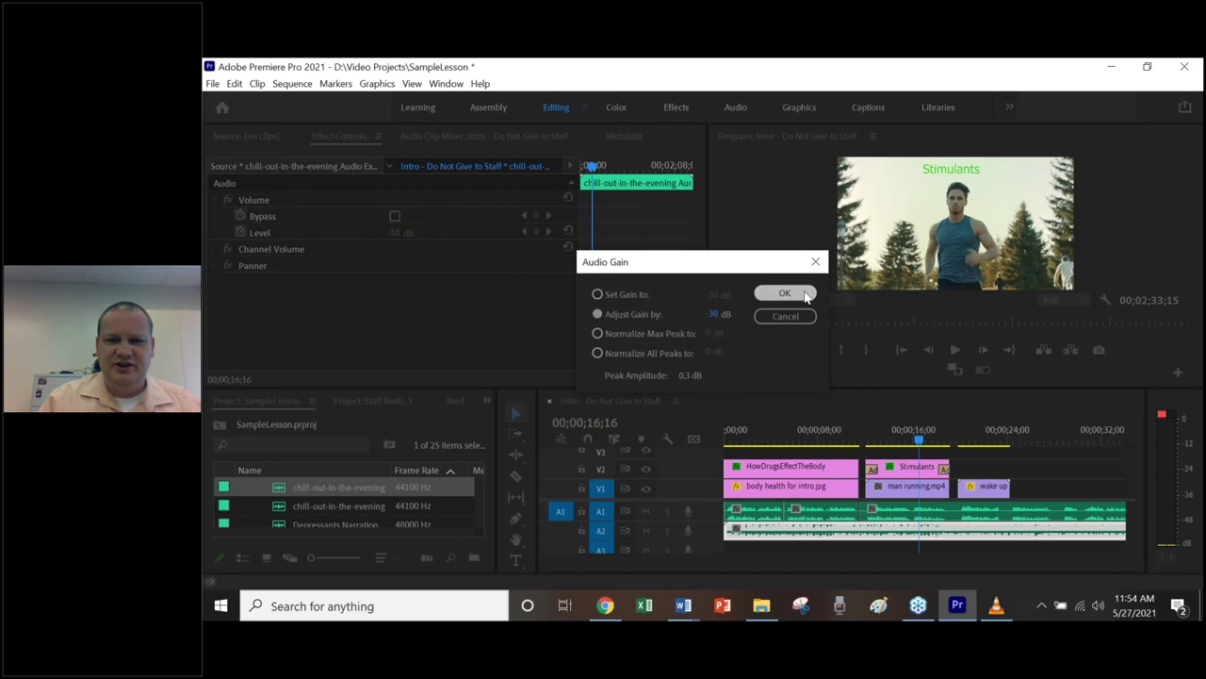
# - Replay the Stimulants section to check the lowered music level under the narration
pyautogui.moveTo(919, 440); pyautogui.dragTo(891, 440)
pyautogui.click(955, 350)
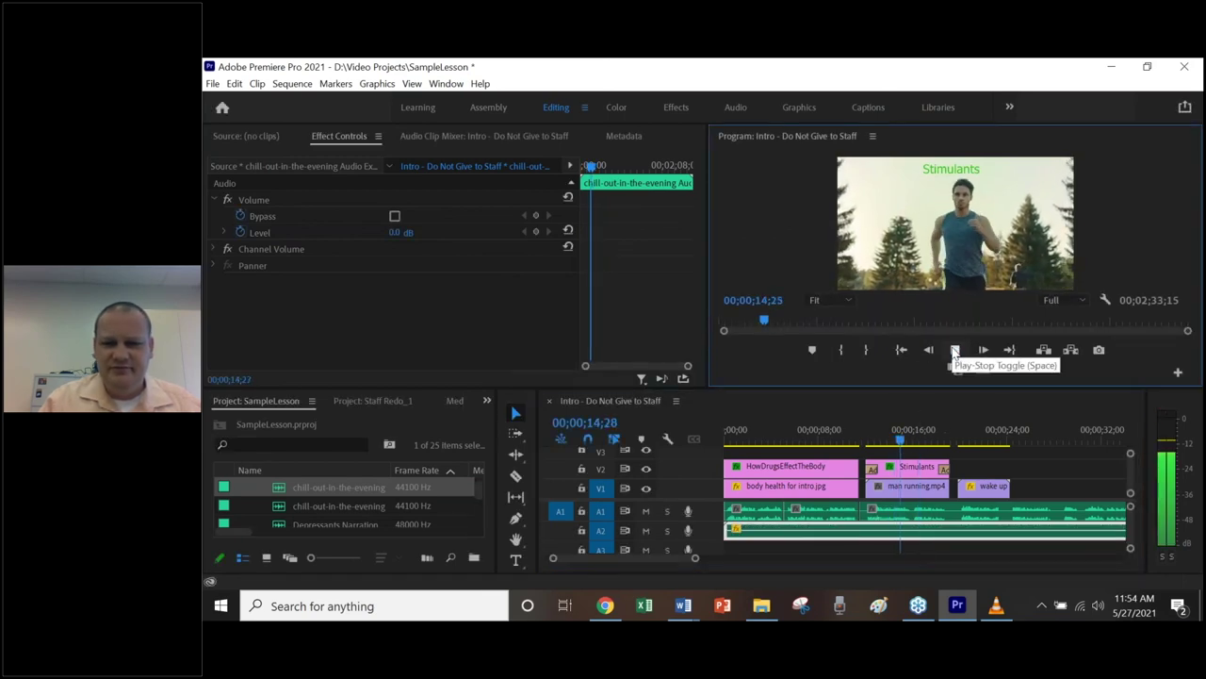
pyautogui.click(950, 350)
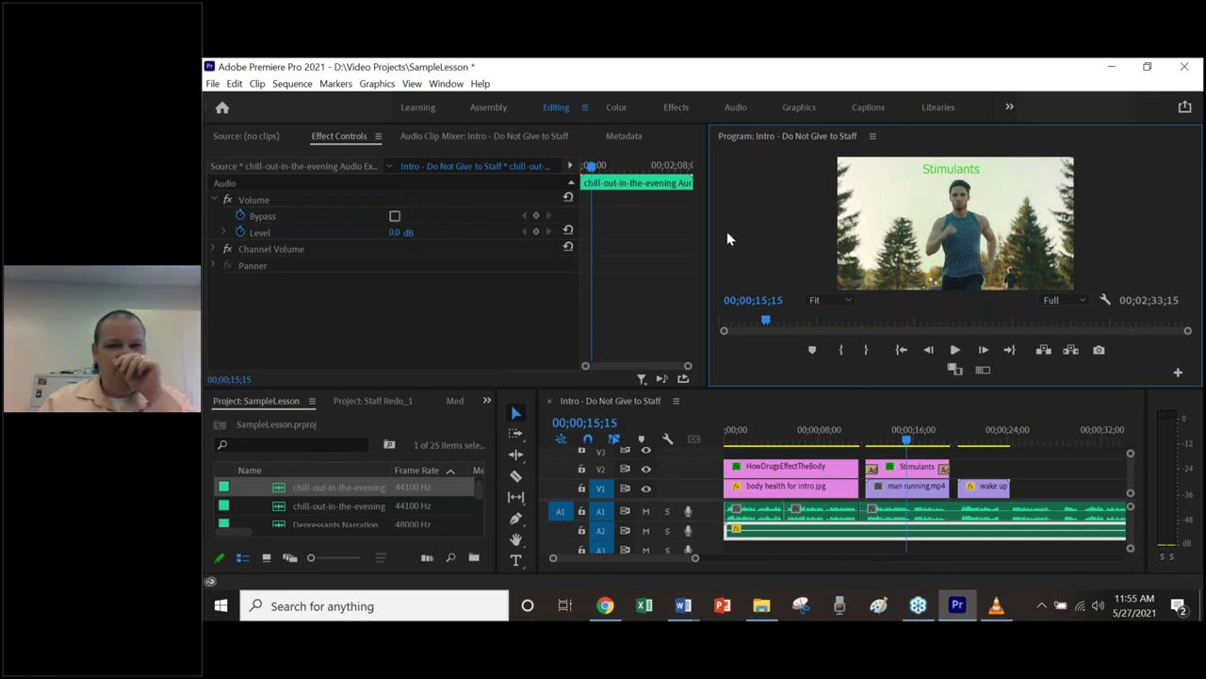
# - Enlarge the timeline area and increase the height of track A2 to show the music clip's waveform and volume line
pyautogui.moveTo(707, 227); pyautogui.dragTo(600, 222)
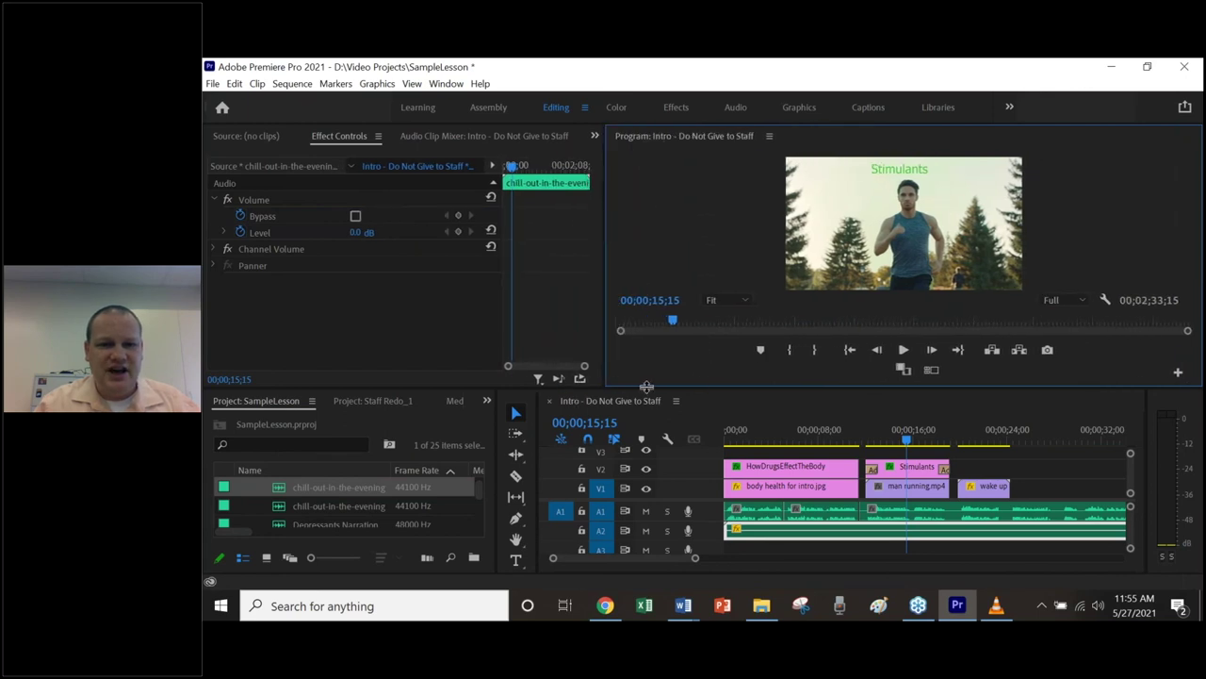
pyautogui.moveTo(650, 387); pyautogui.dragTo(652, 253)
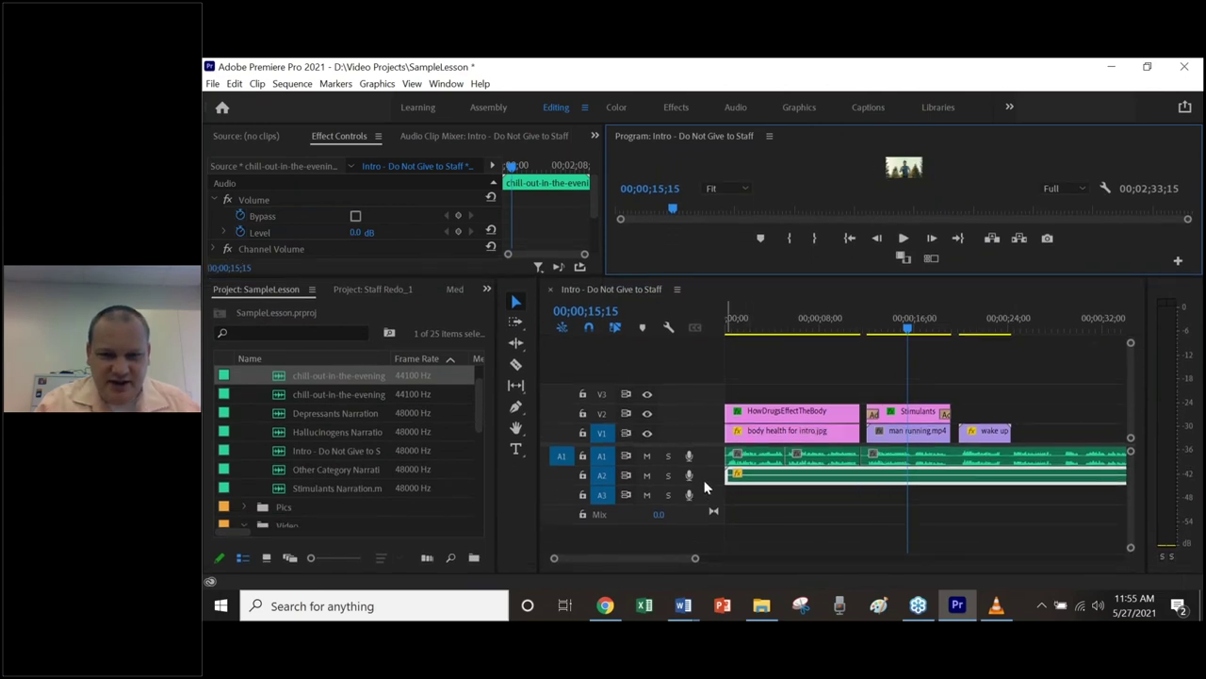
pyautogui.moveTo(705, 483); pyautogui.dragTo(716, 538)
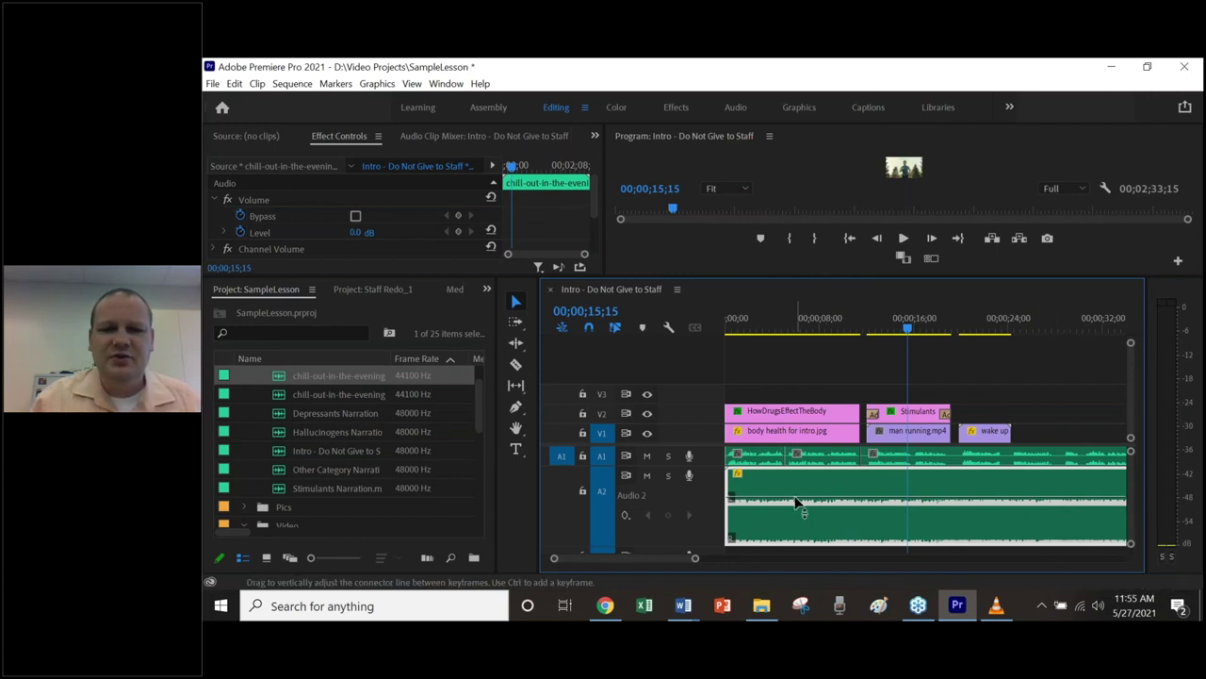
# - Create a fade-in on the A2 music clip with the Pen tool, adding volume keyframes near its start and lowering the first one
pyautogui.moveTo(797, 506)
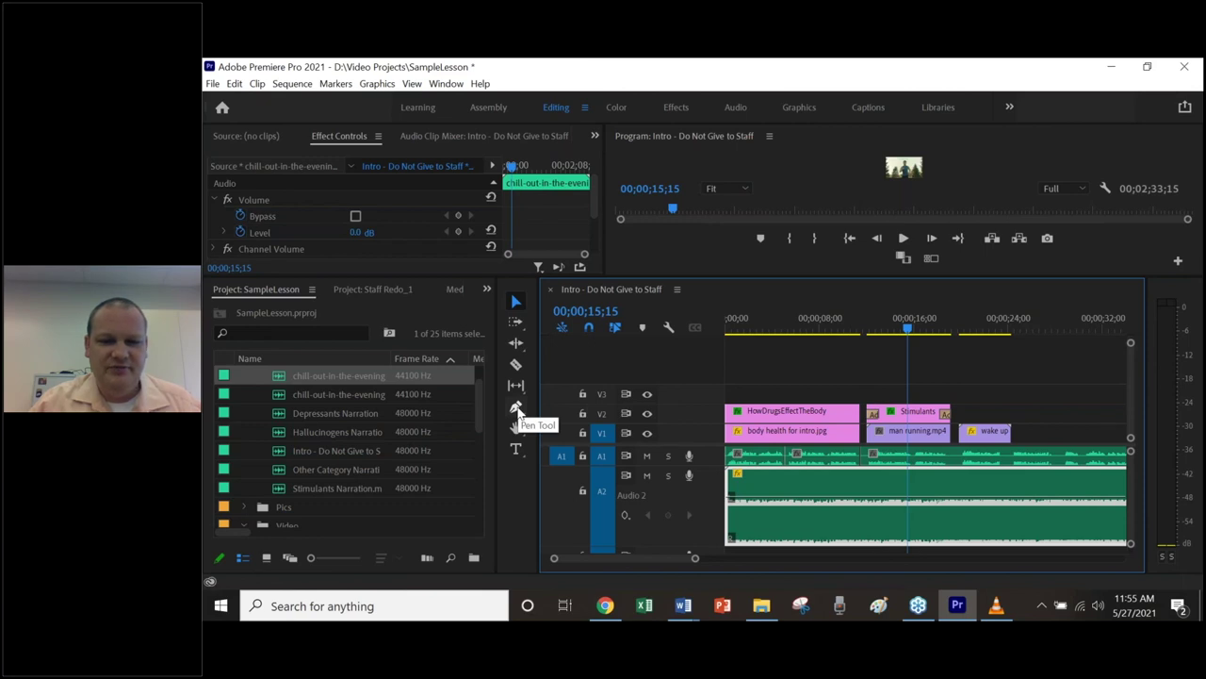
pyautogui.click(516, 409)
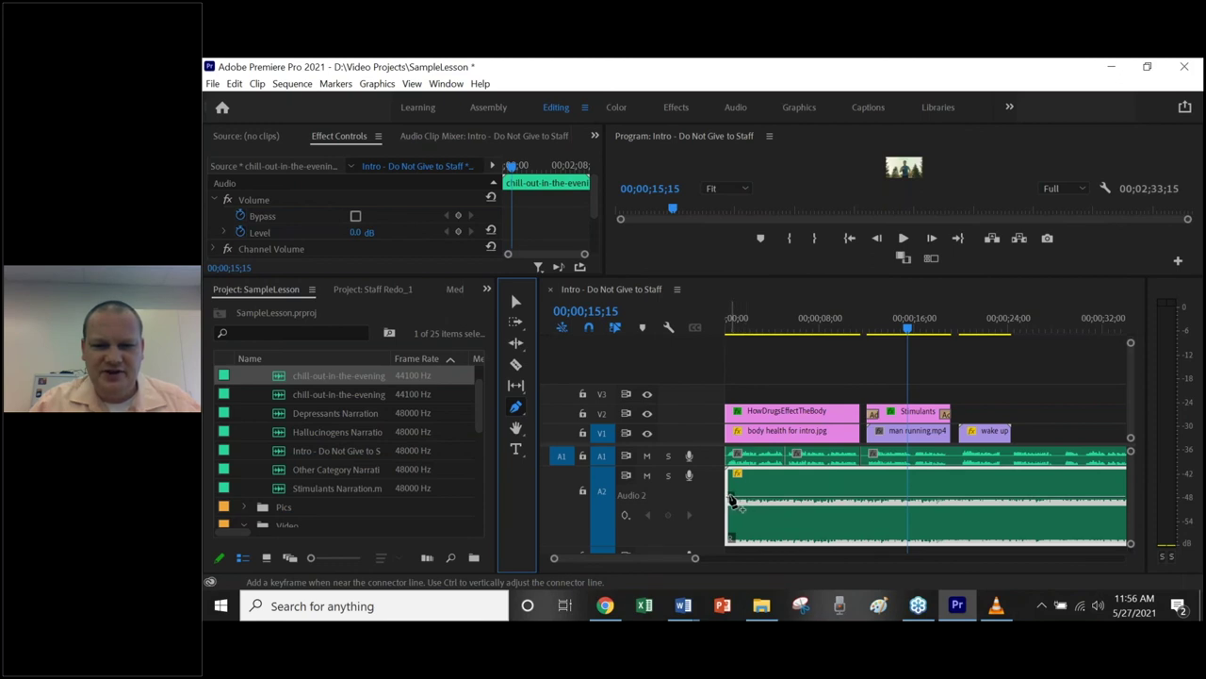
pyautogui.moveTo(733, 500)
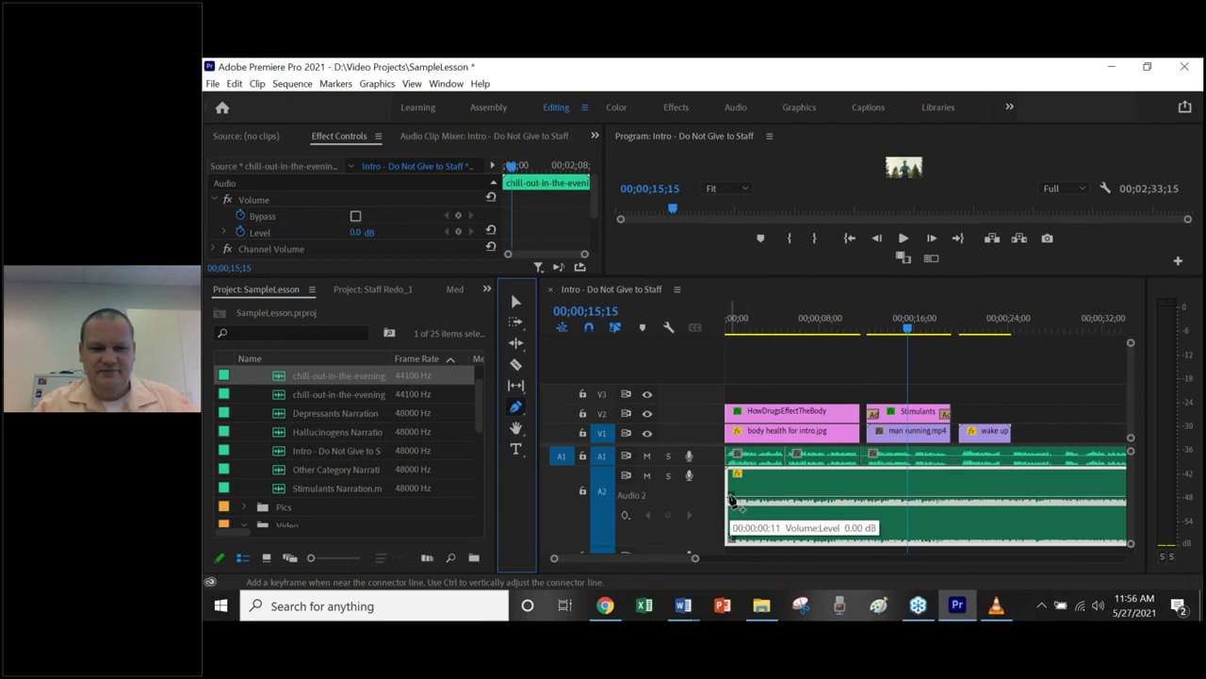
pyautogui.click(733, 502)
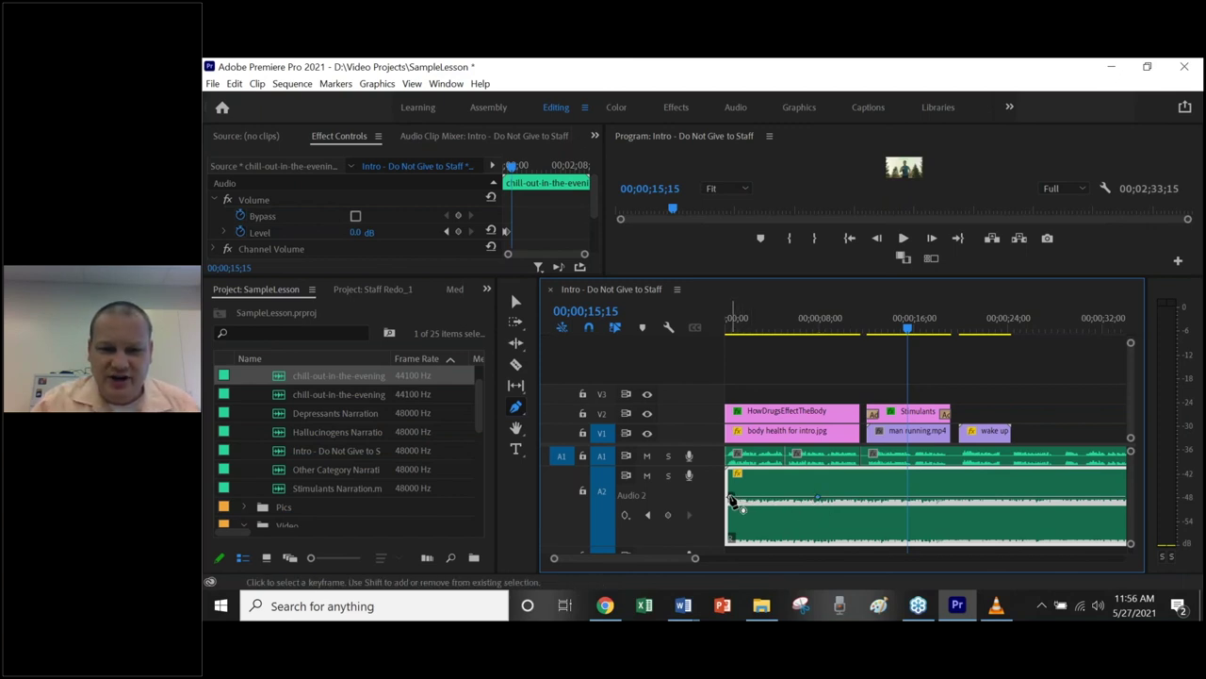
pyautogui.moveTo(732, 501); pyautogui.dragTo(731, 534)
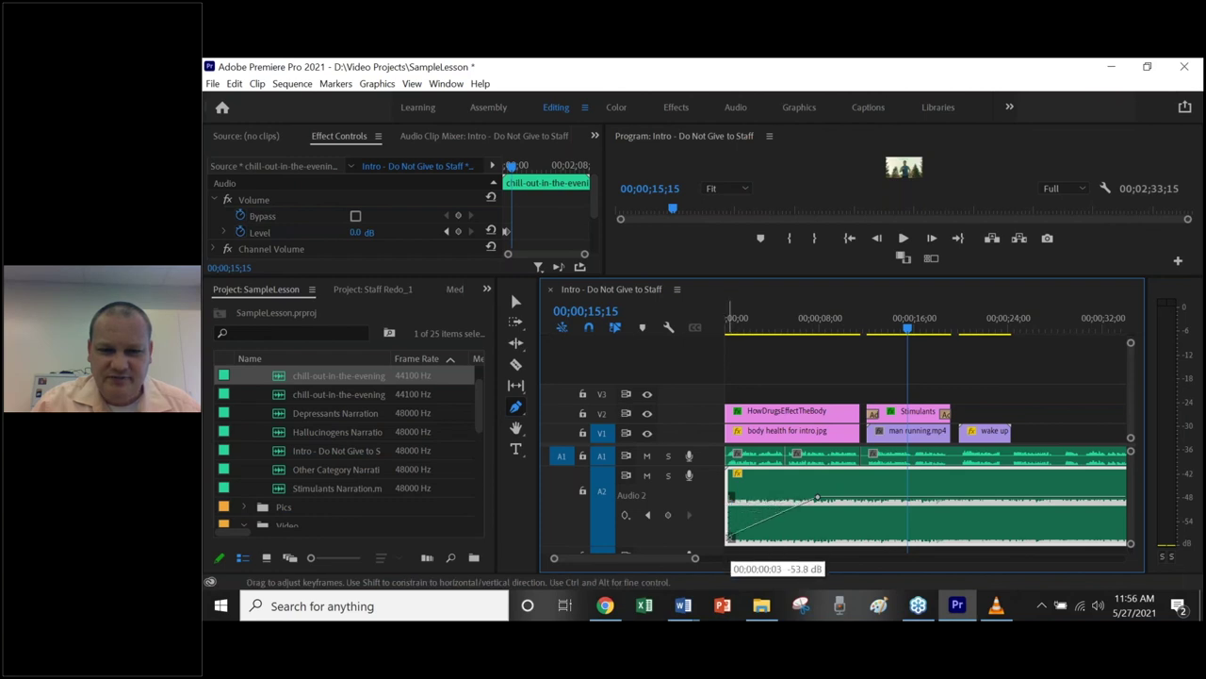
pyautogui.moveTo(731, 535); pyautogui.dragTo(732, 513)
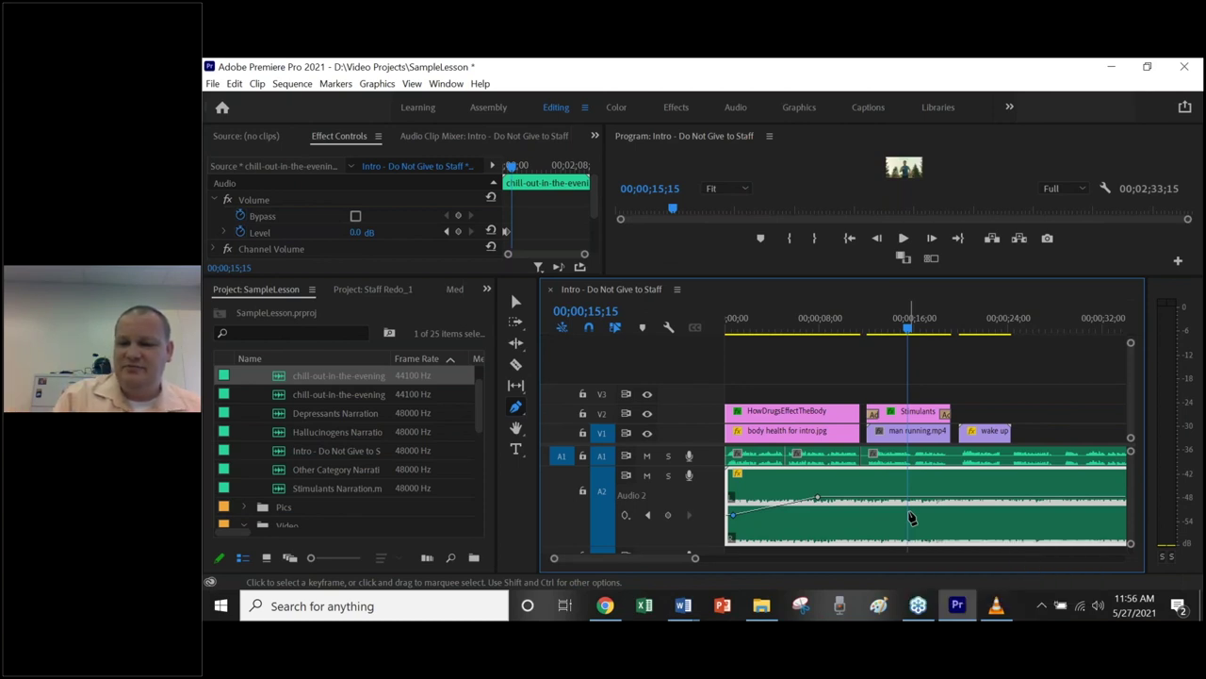
# - Trim the end of the A2 music clip back to the end of the narration on A1
pyautogui.press('\\')
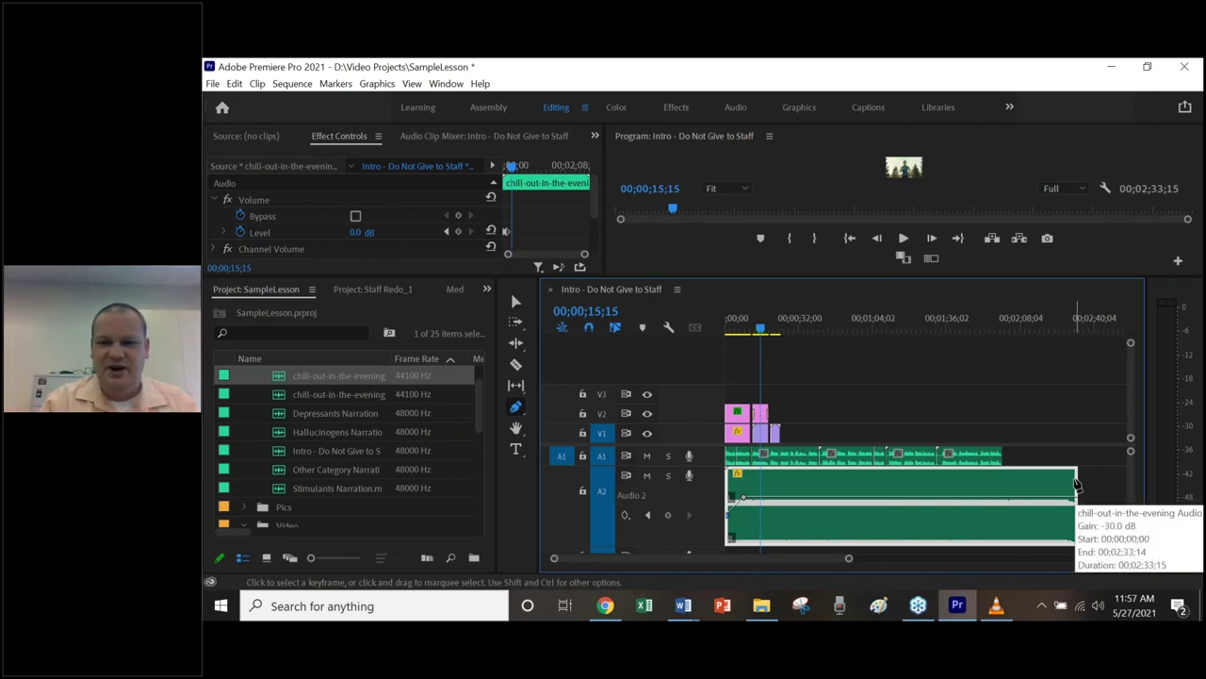
pyautogui.click(1052, 322)
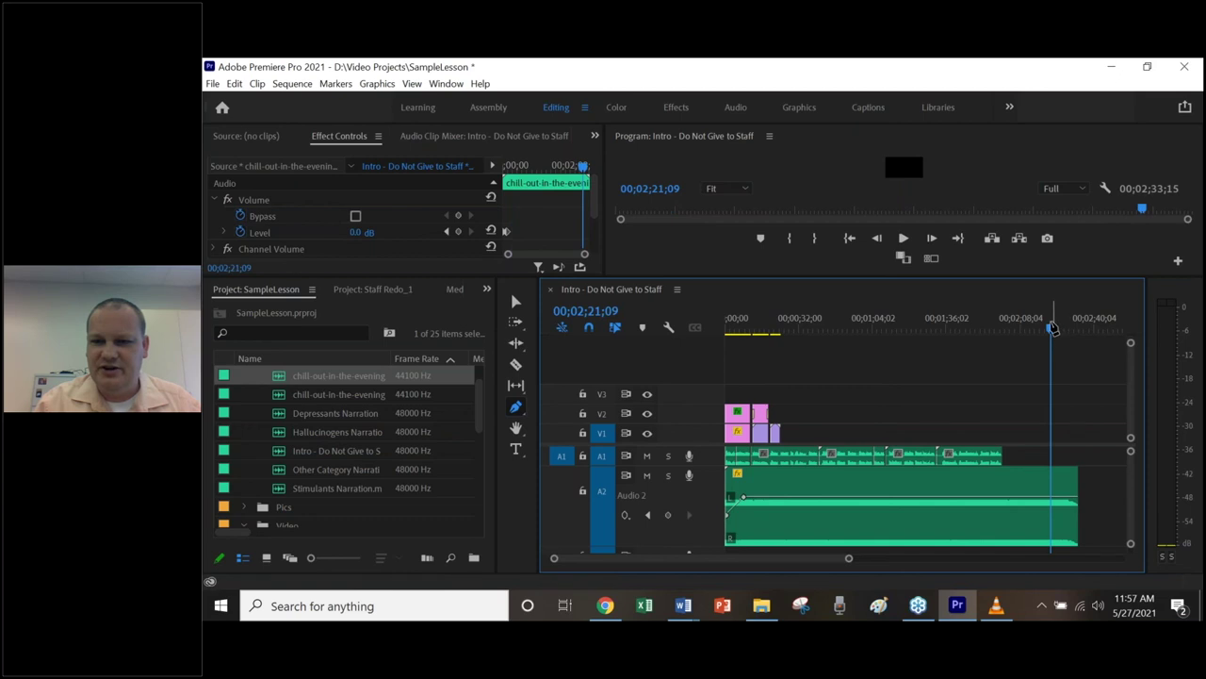
pyautogui.click(1062, 327)
pyautogui.moveTo(1062, 330); pyautogui.dragTo(1070, 330)
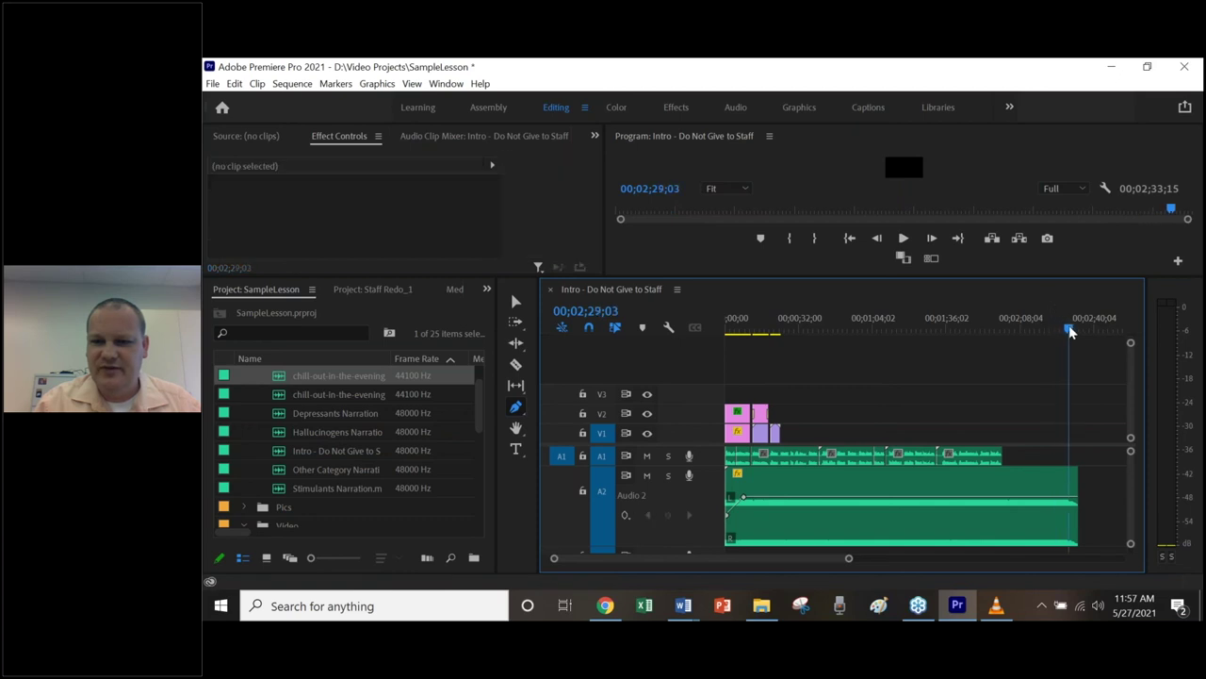
pyautogui.press('=')
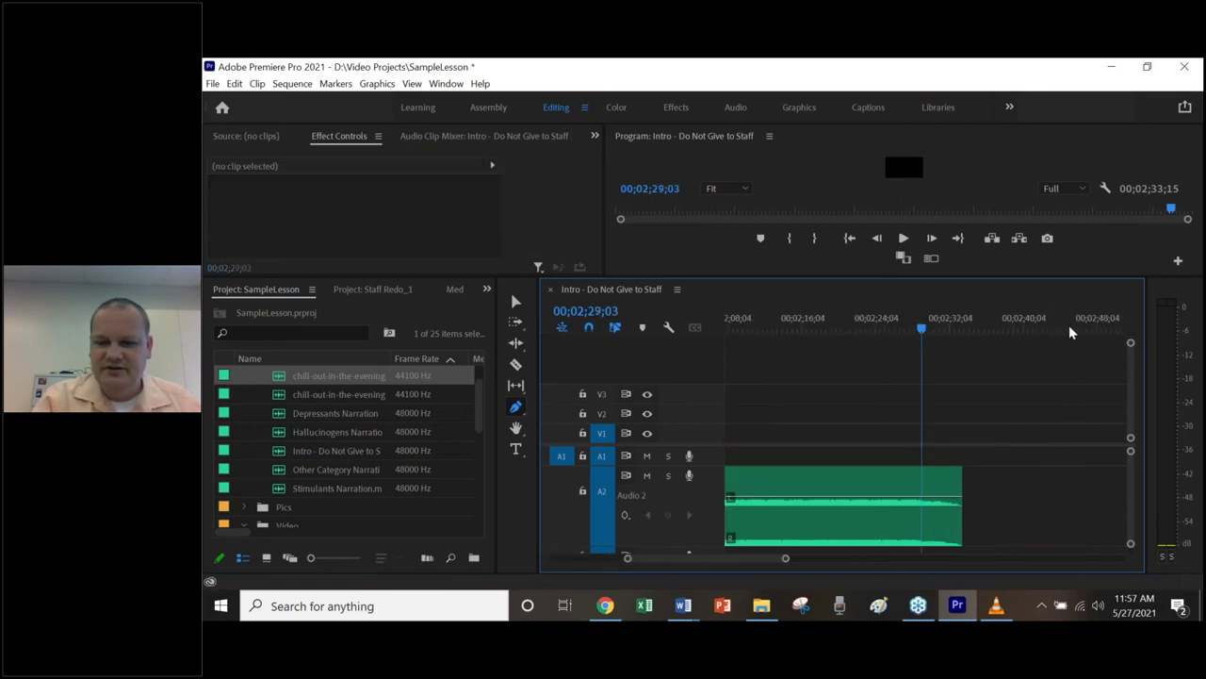
pyautogui.press('-')
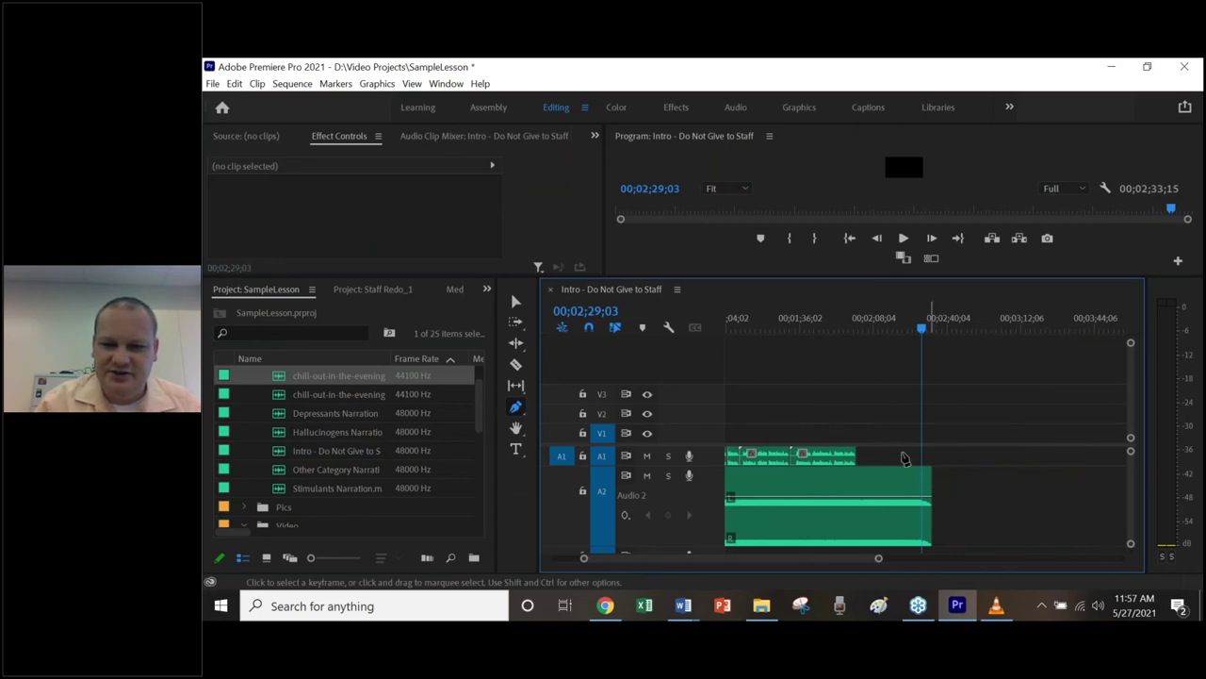
pyautogui.click(516, 301)
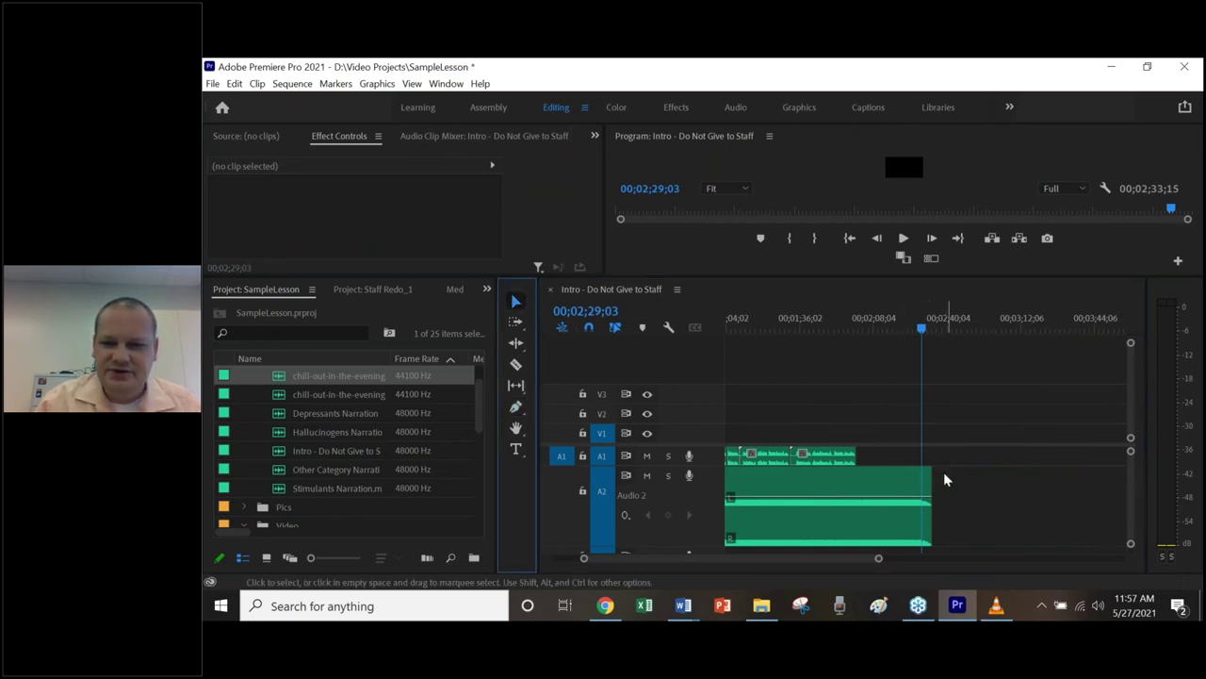
pyautogui.moveTo(930, 480); pyautogui.dragTo(853, 479)
# - Create a fade-out on the A2 music clip with the Pen tool, adding volume keyframes near its end and slightly lowering the last one
pyautogui.moveTo(924, 330); pyautogui.dragTo(847, 336)
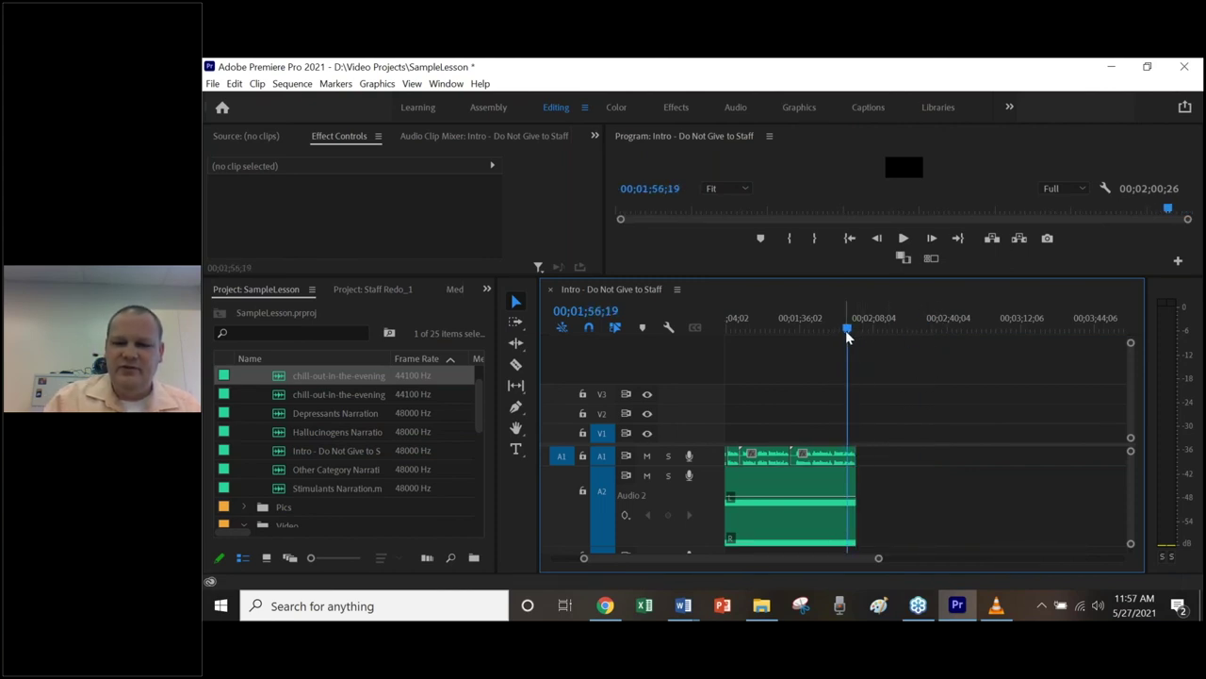
pyautogui.press('=')
pyautogui.press('=')
pyautogui.press('=')
pyautogui.press('=')
pyautogui.press('=')
pyautogui.press('=')
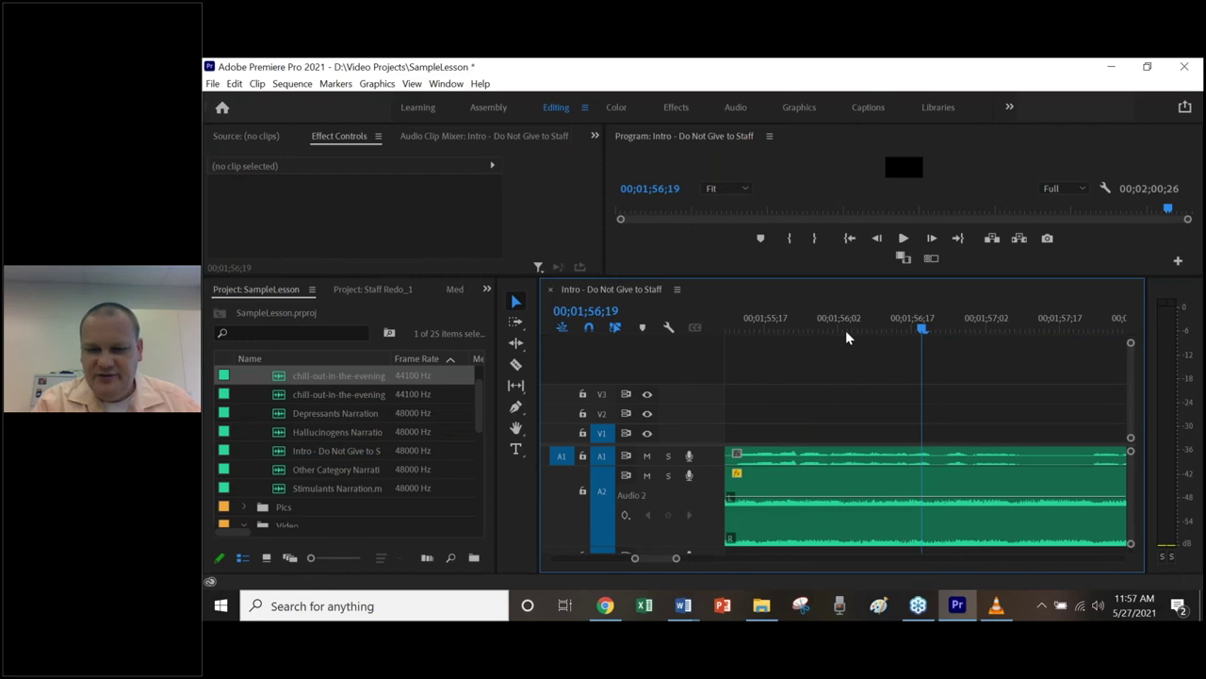
pyautogui.press('-')
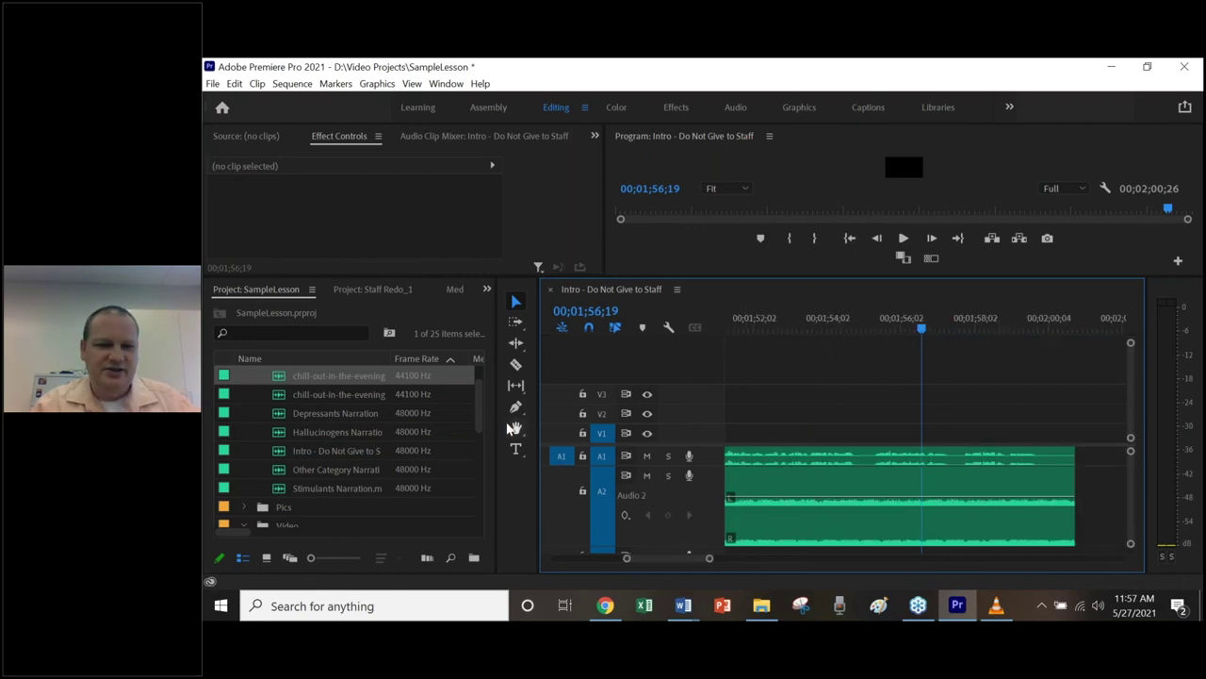
pyautogui.click(516, 407)
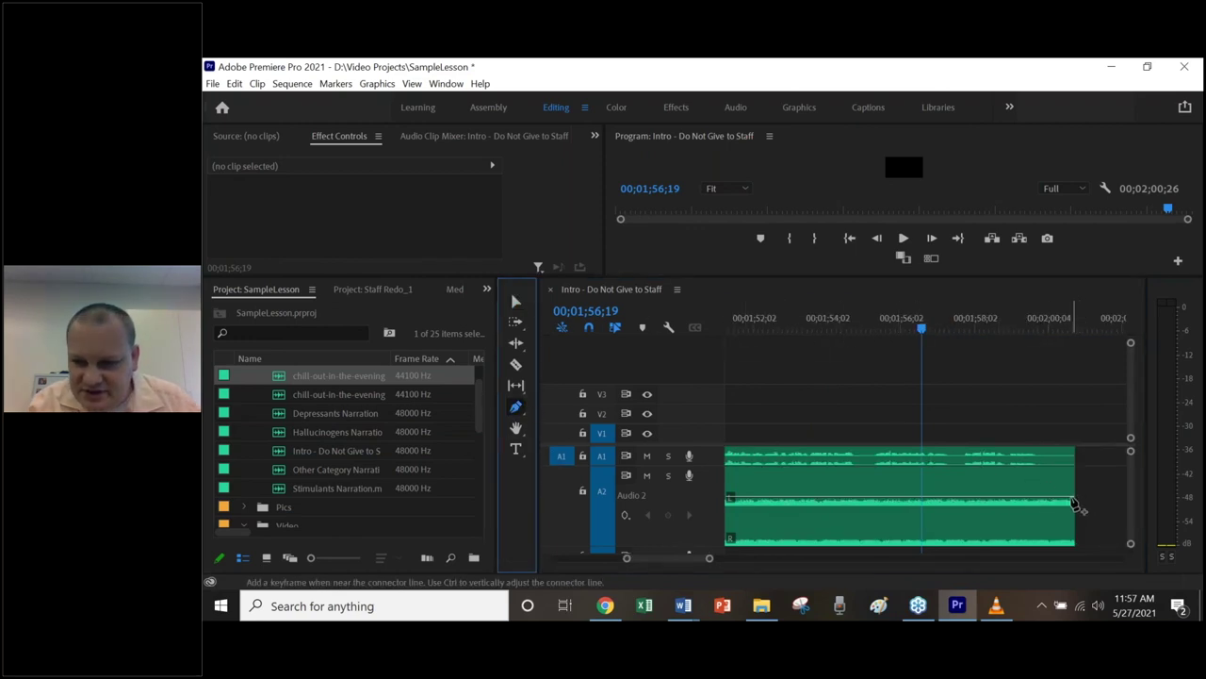
pyautogui.click(1075, 505)
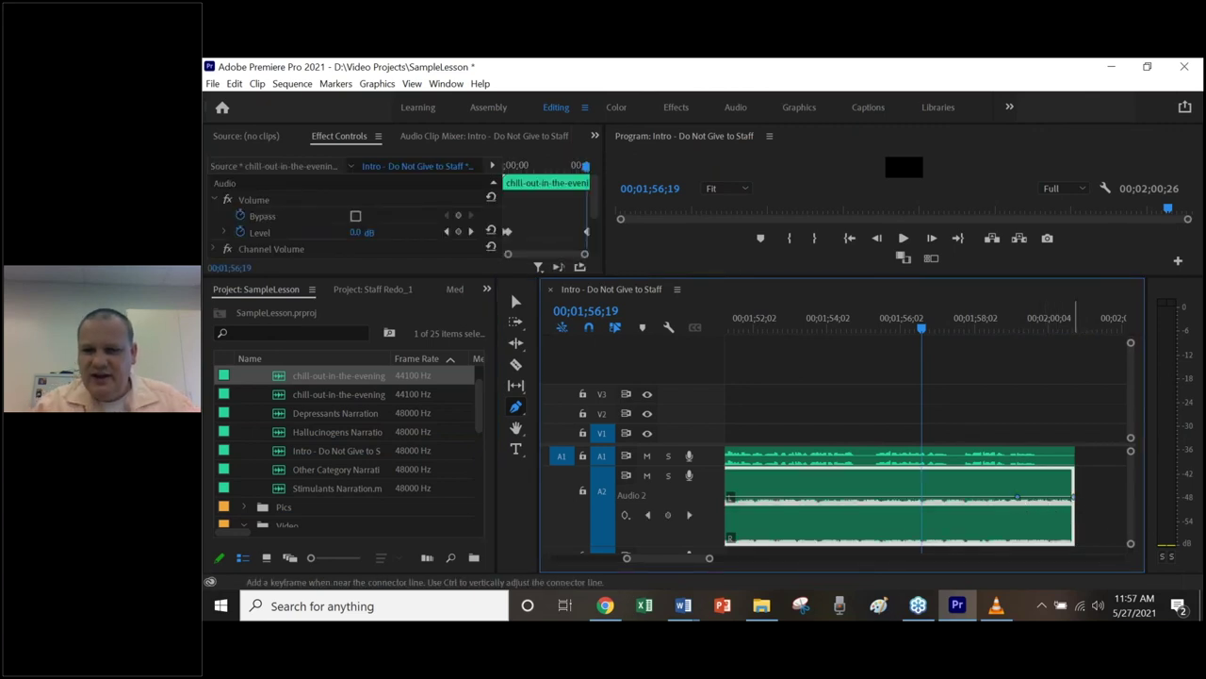
pyautogui.moveTo(1073, 500); pyautogui.dragTo(1075, 515)
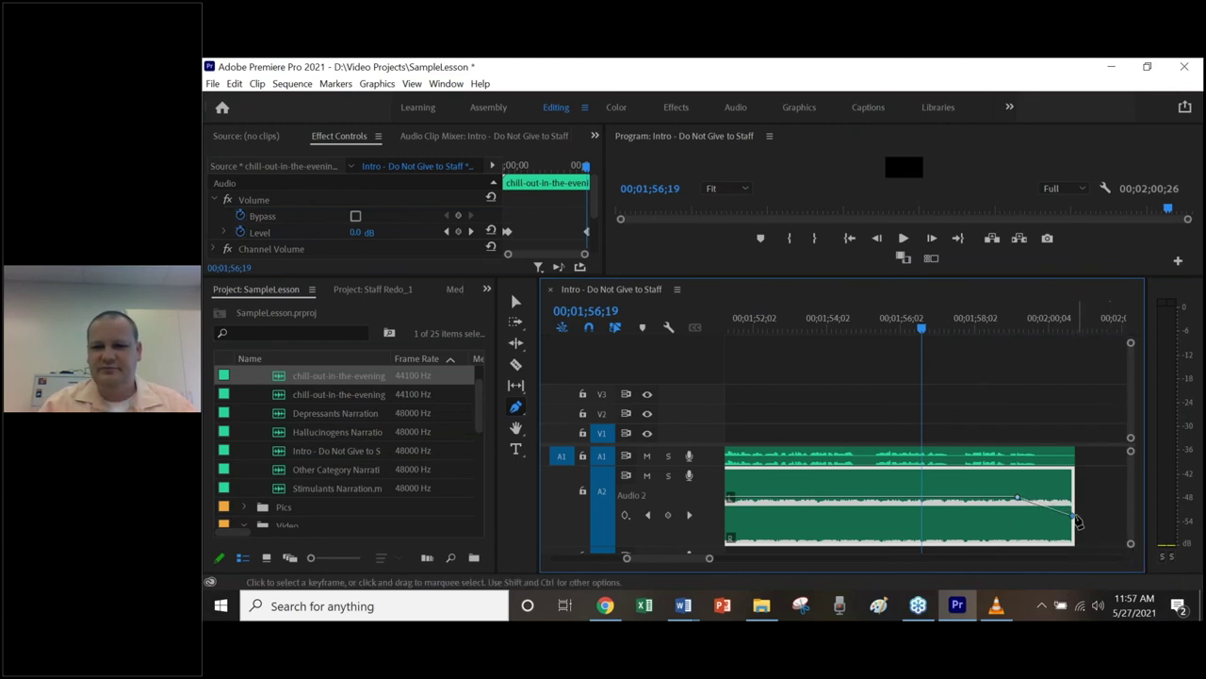
pyautogui.moveTo(1076, 515); pyautogui.dragTo(1074, 510)
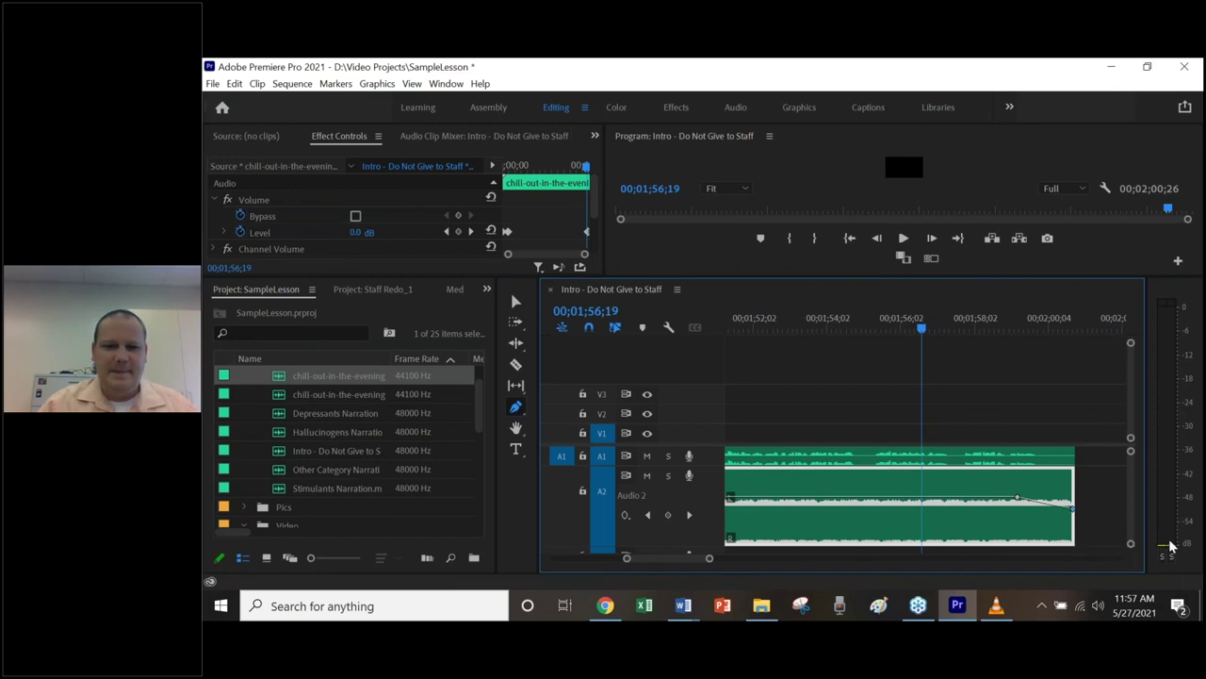
# - Return to the Selection tool, rebalance the monitor and timeline areas, and reduce the height of track A2
pyautogui.click(516, 301)
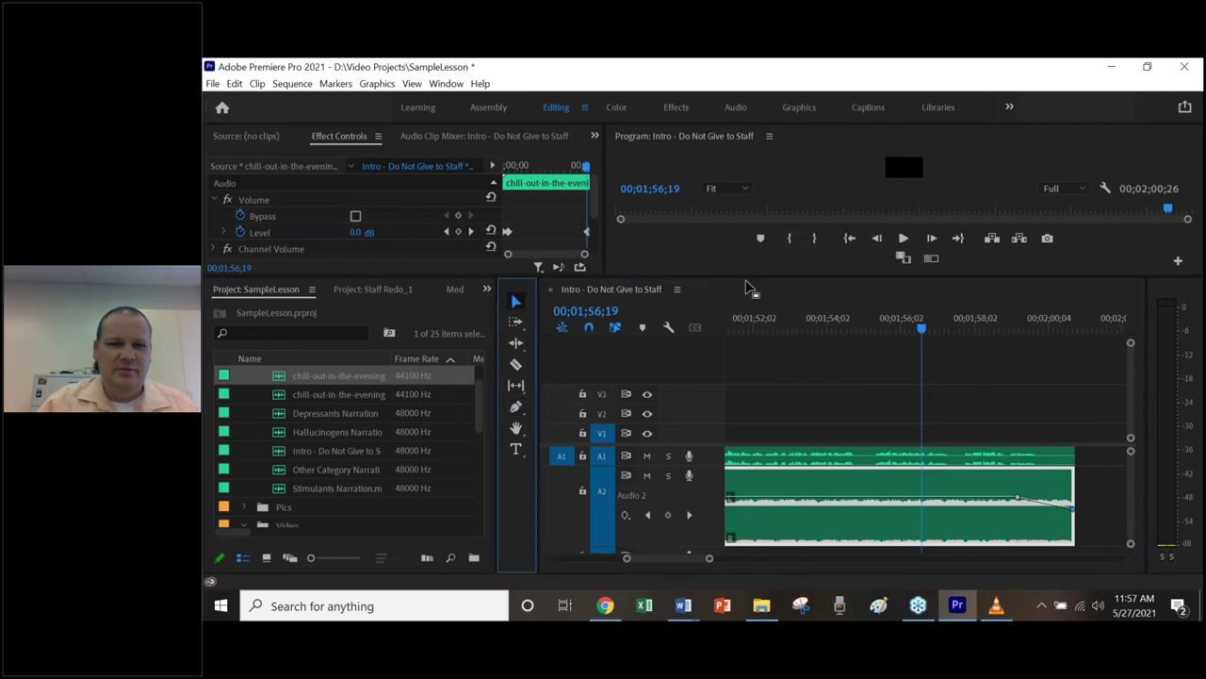
pyautogui.moveTo(747, 276); pyautogui.dragTo(746, 374)
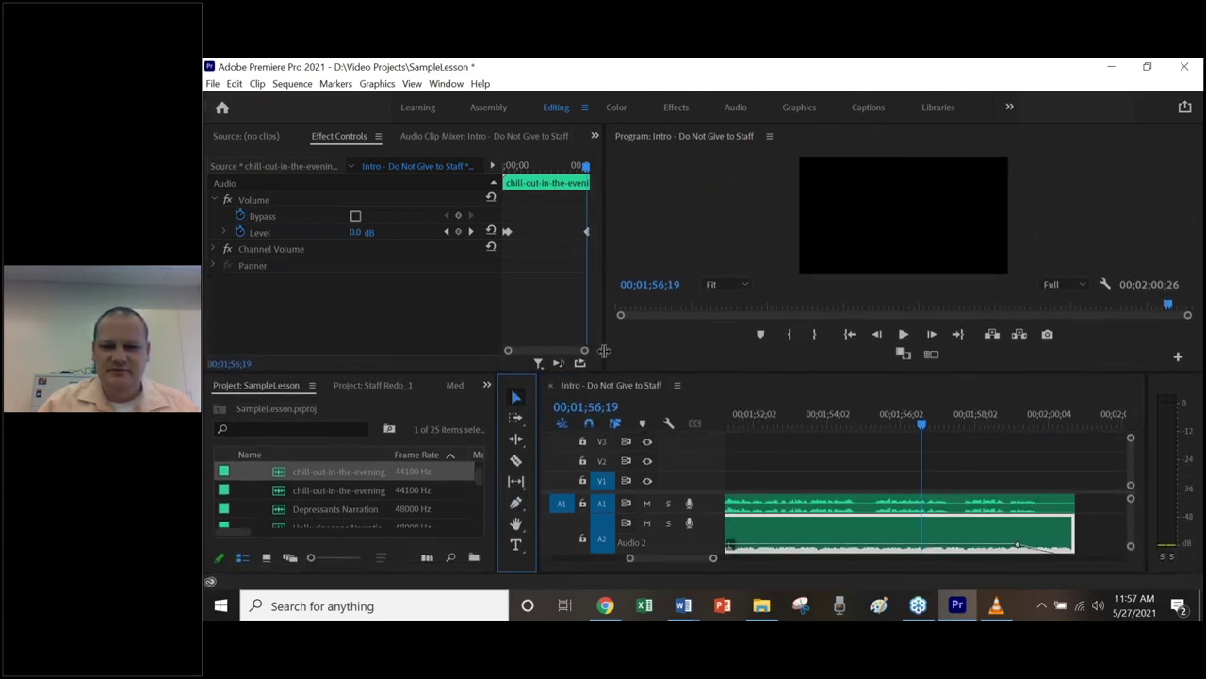
pyautogui.moveTo(671, 370); pyautogui.dragTo(671, 288)
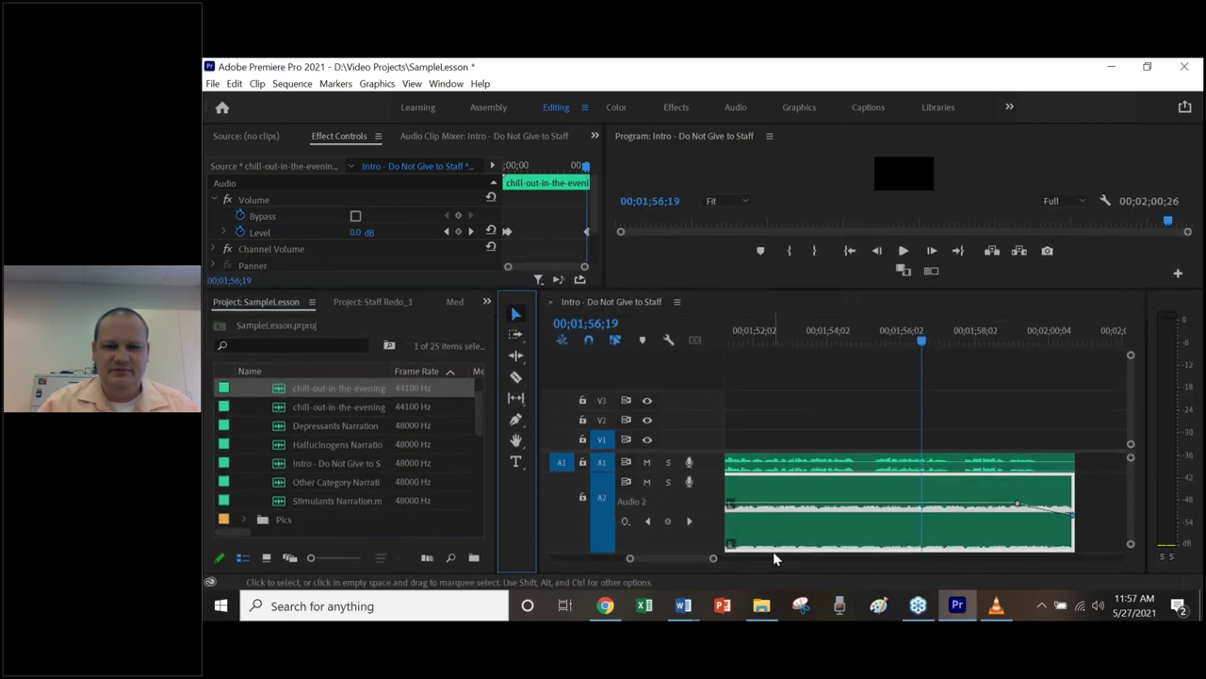
pyautogui.moveTo(706, 552); pyautogui.dragTo(654, 506)
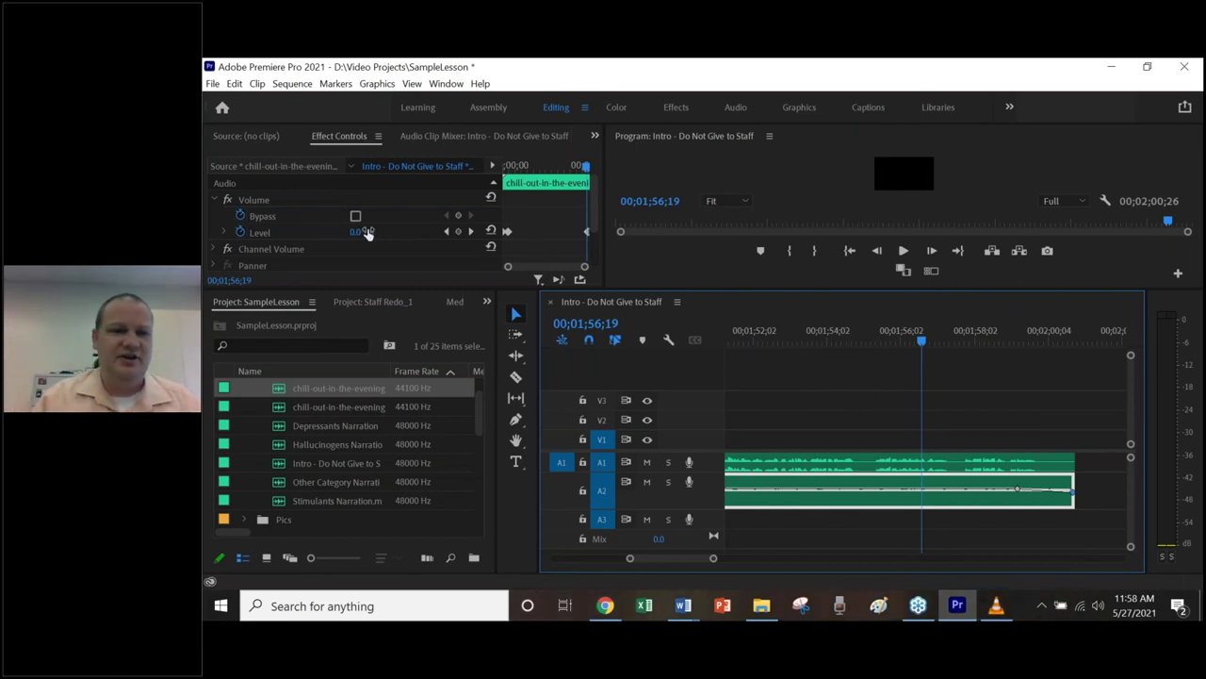
# - Open the media export settings for the sequence and choose H.264 as the format
pyautogui.click(213, 84)
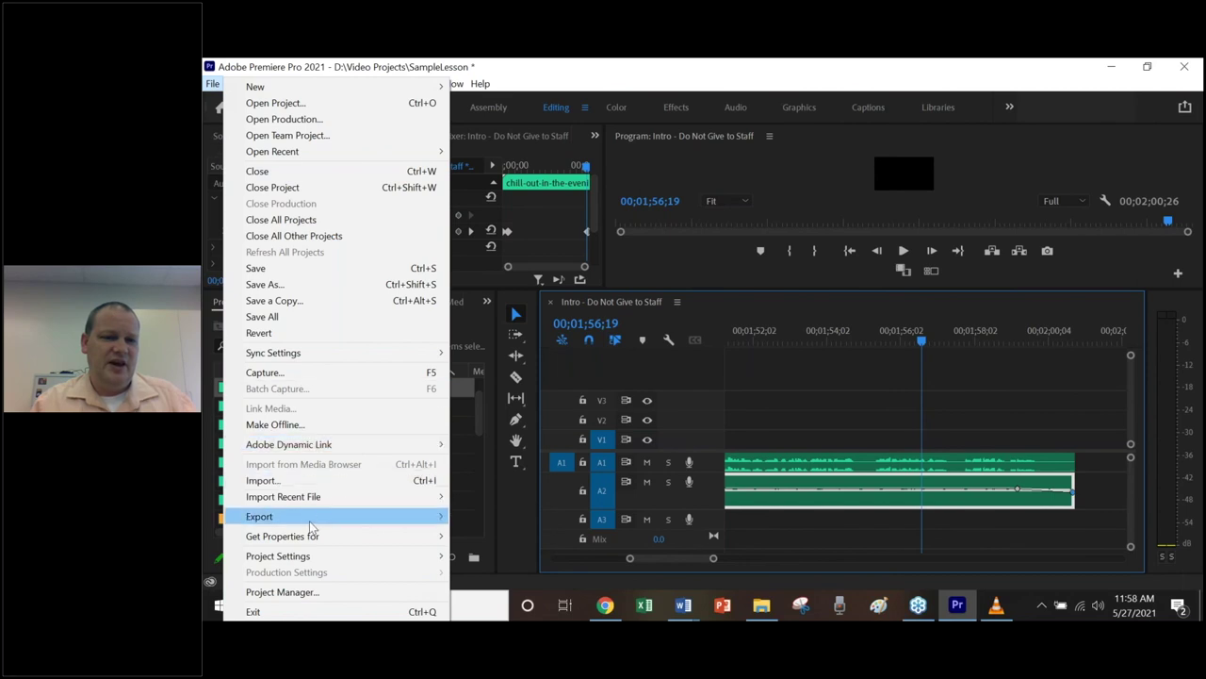
pyautogui.moveTo(311, 526)
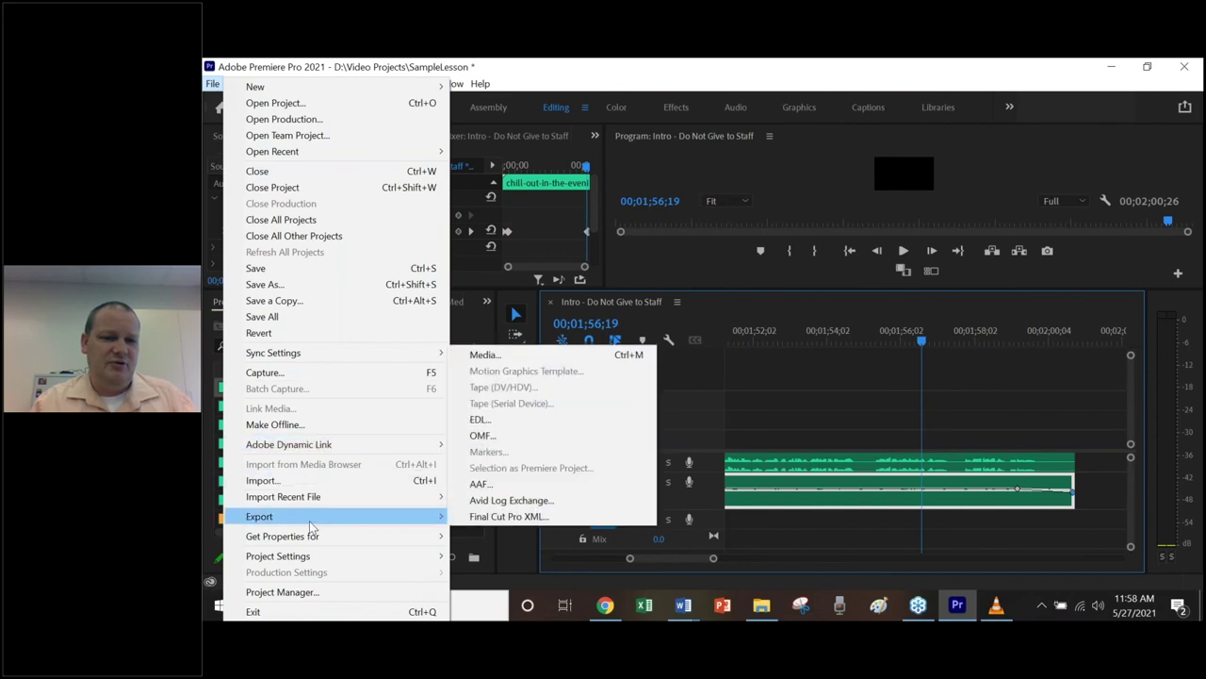
pyautogui.click(523, 357)
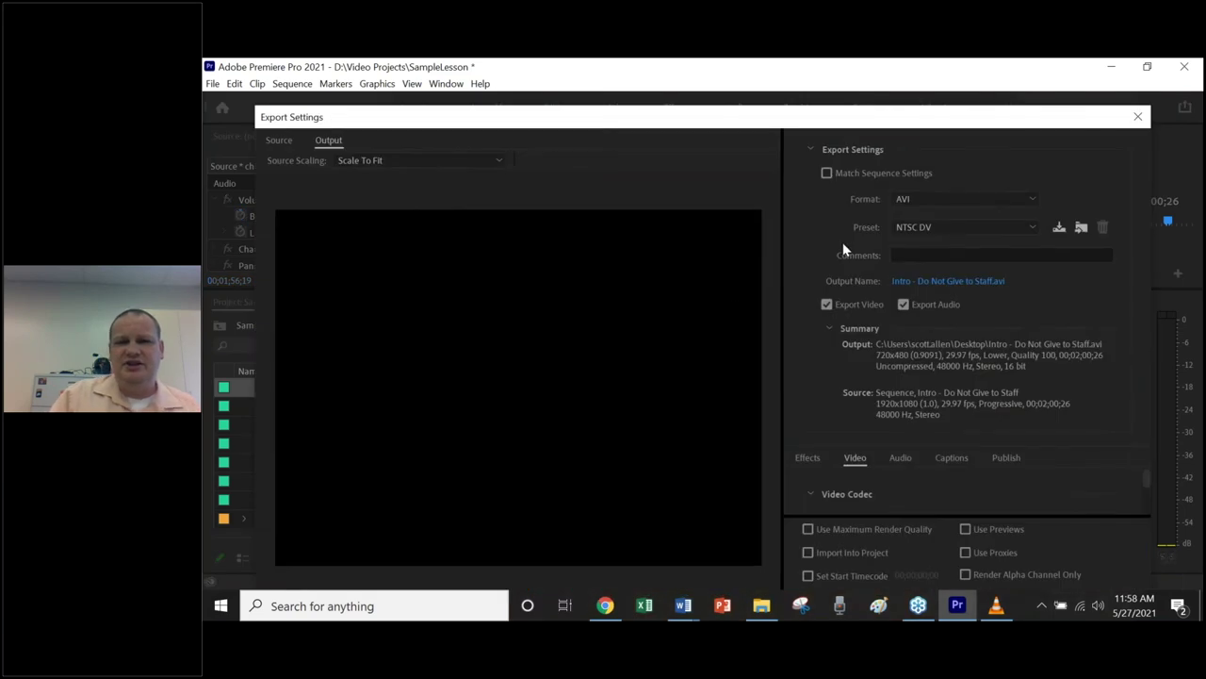
pyautogui.moveTo(748, 116); pyautogui.dragTo(684, 69)
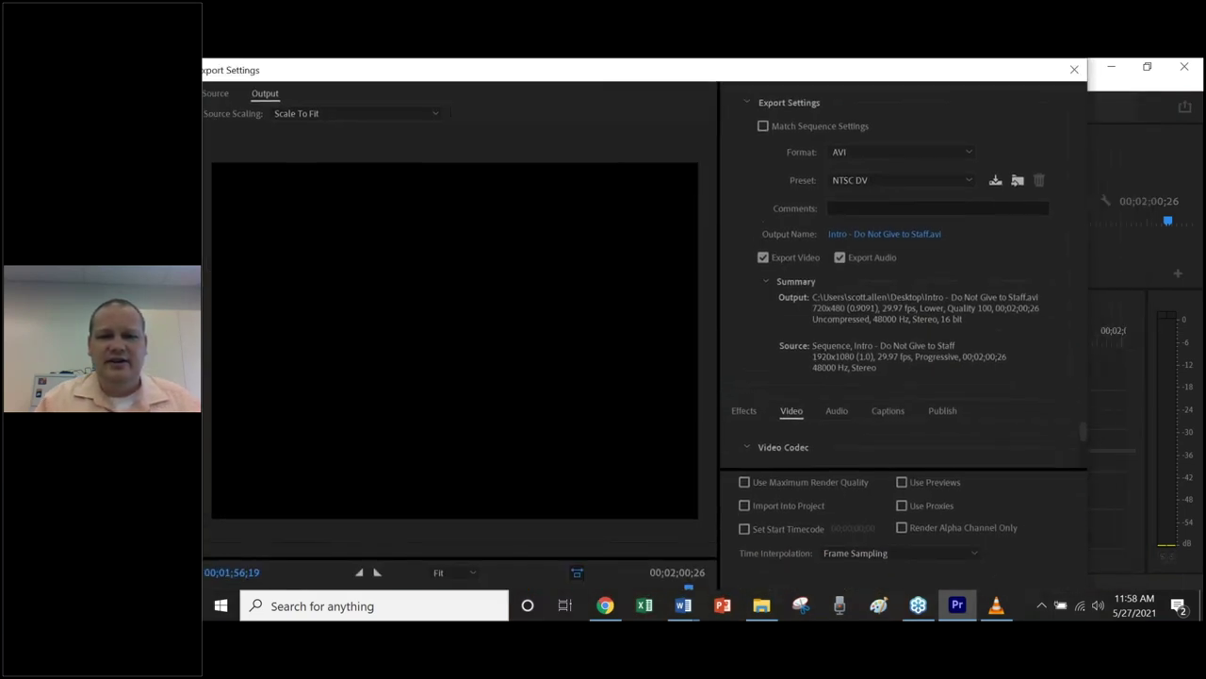
pyautogui.click(867, 153)
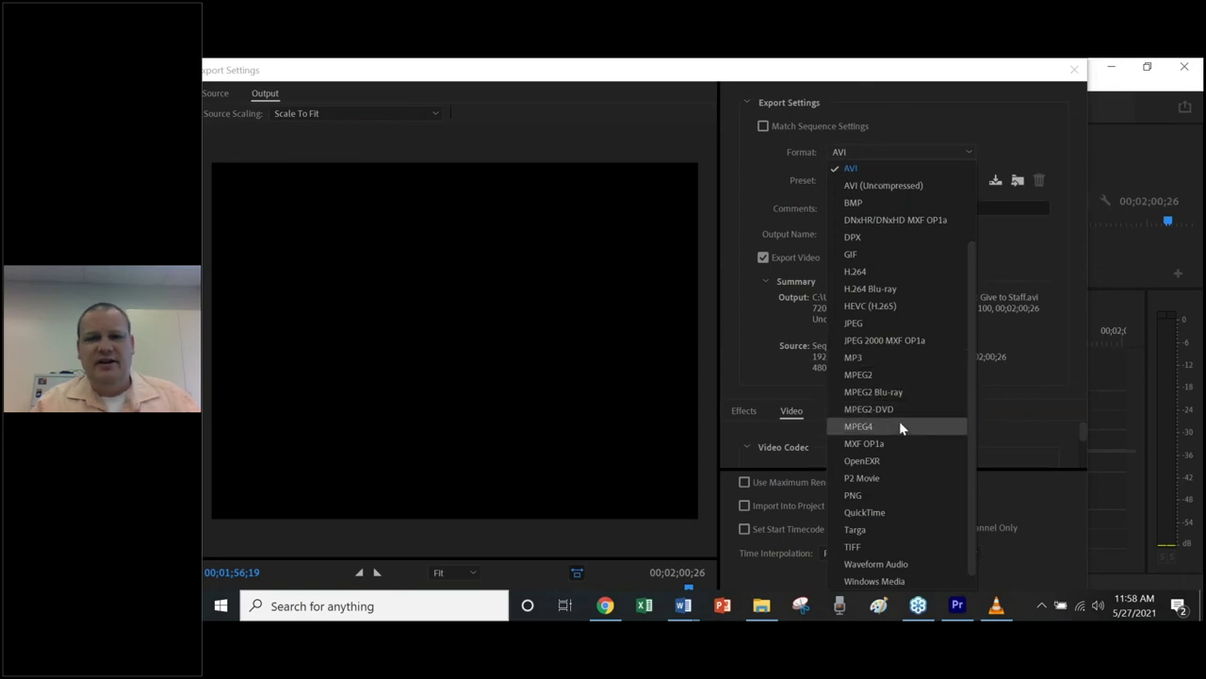
pyautogui.click(879, 269)
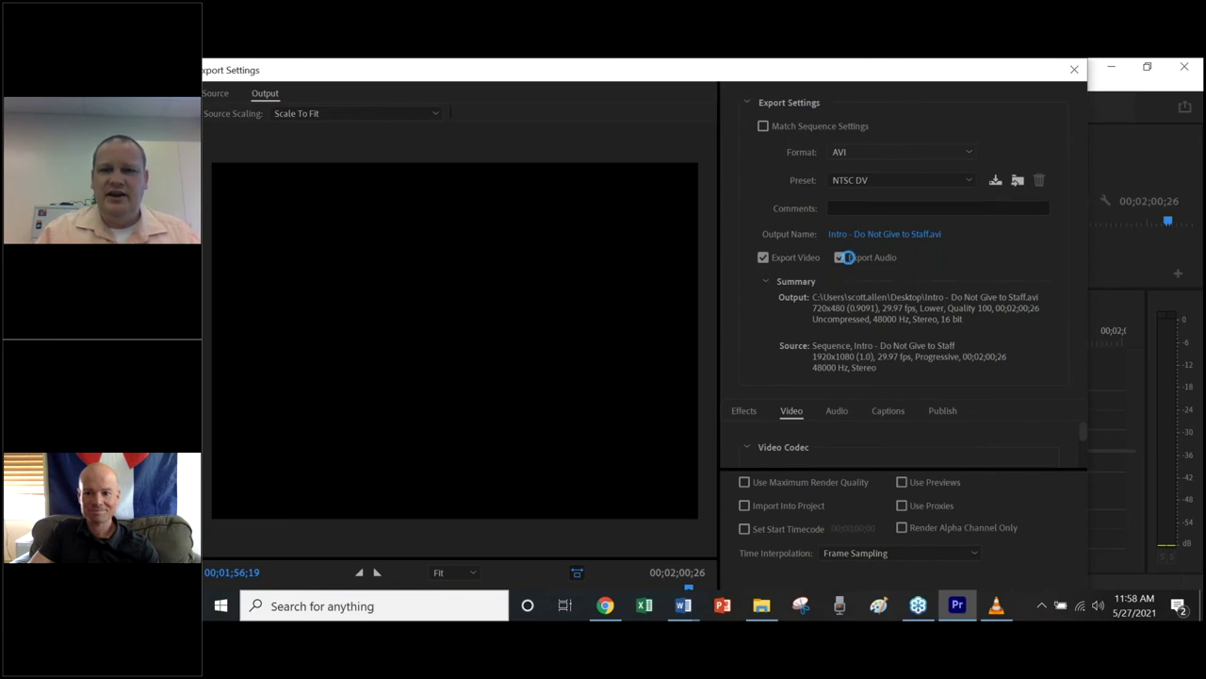
pyautogui.moveTo(843, 74); pyautogui.dragTo(812, 70)
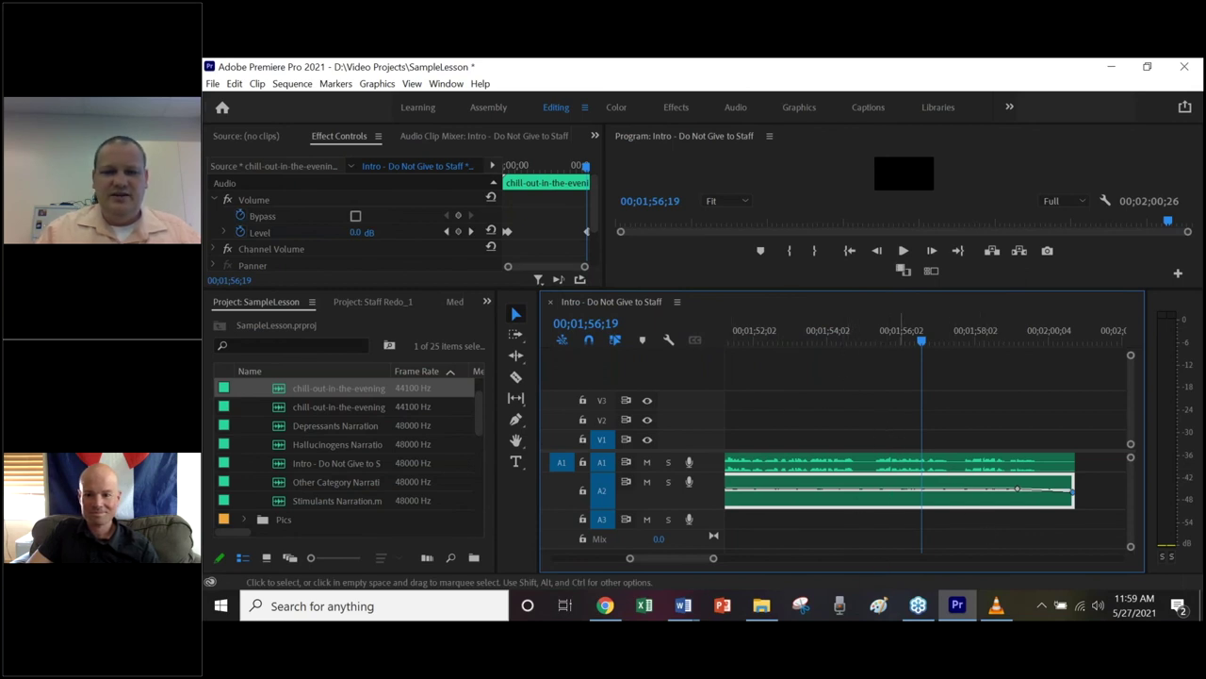
# - View the finished product video in VLC, and minimize all open windows to uncover the desktop where Media Encoder is loading
pyautogui.moveTo(999, 614)
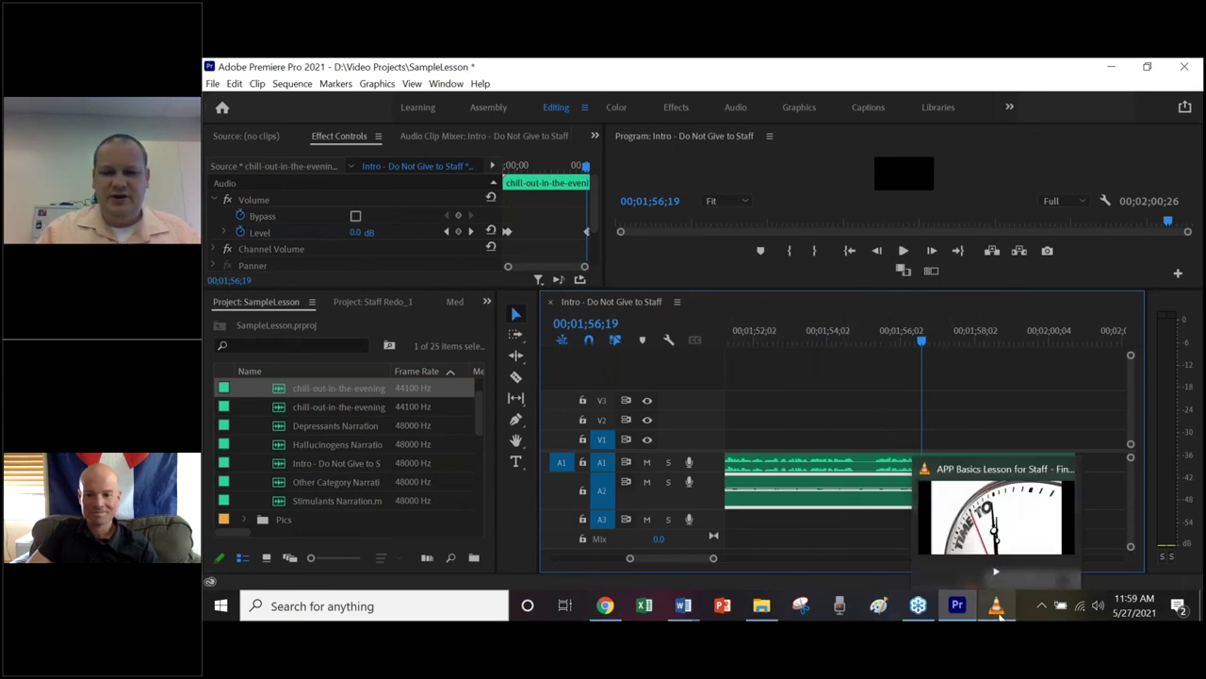
pyautogui.click(994, 519)
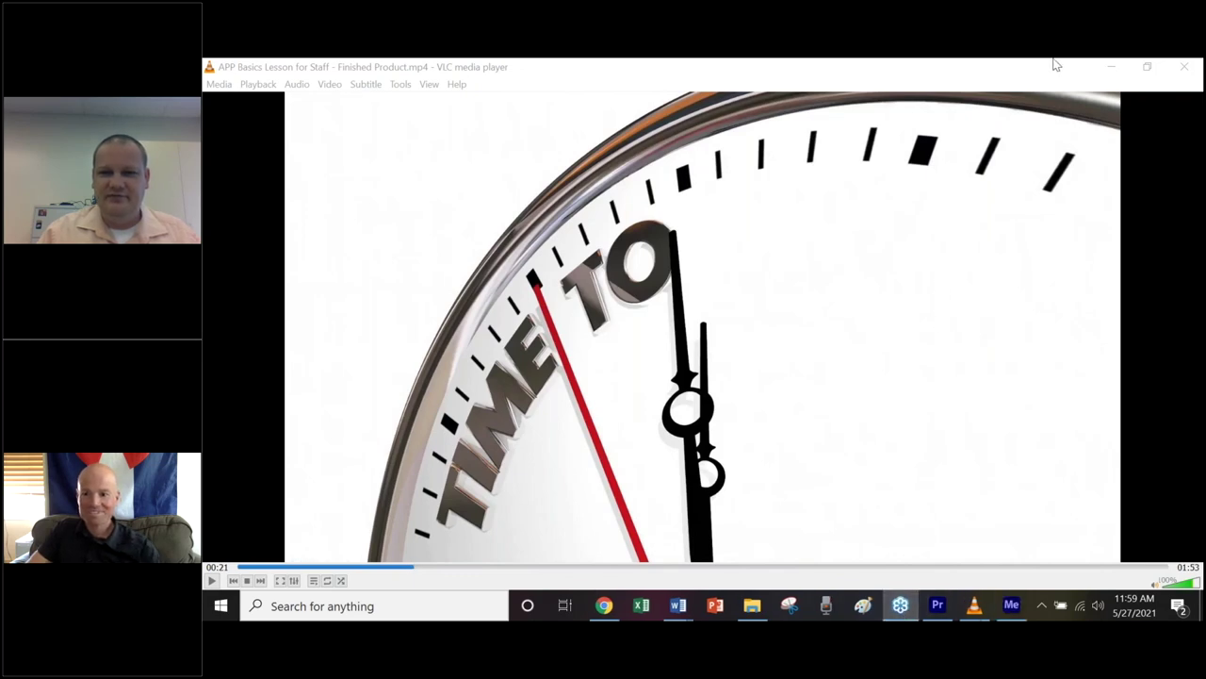
pyautogui.click(1112, 67)
pyautogui.click(1115, 67)
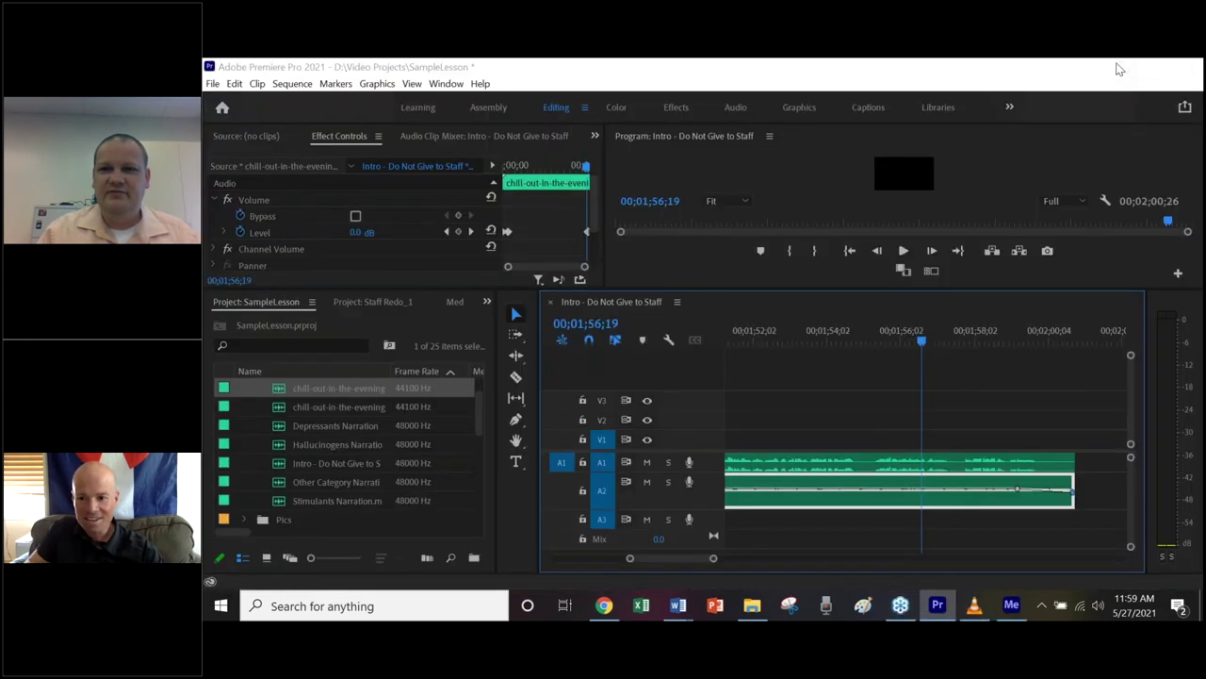
pyautogui.click(1116, 67)
pyautogui.click(1115, 68)
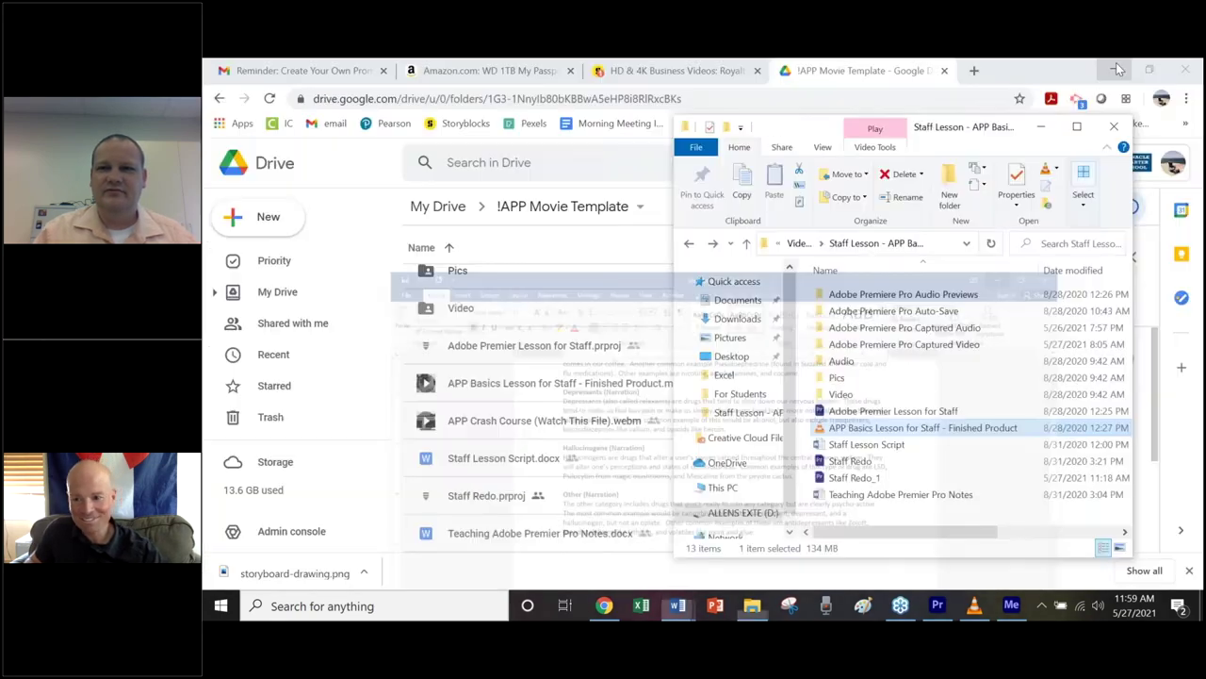
pyautogui.click(1046, 132)
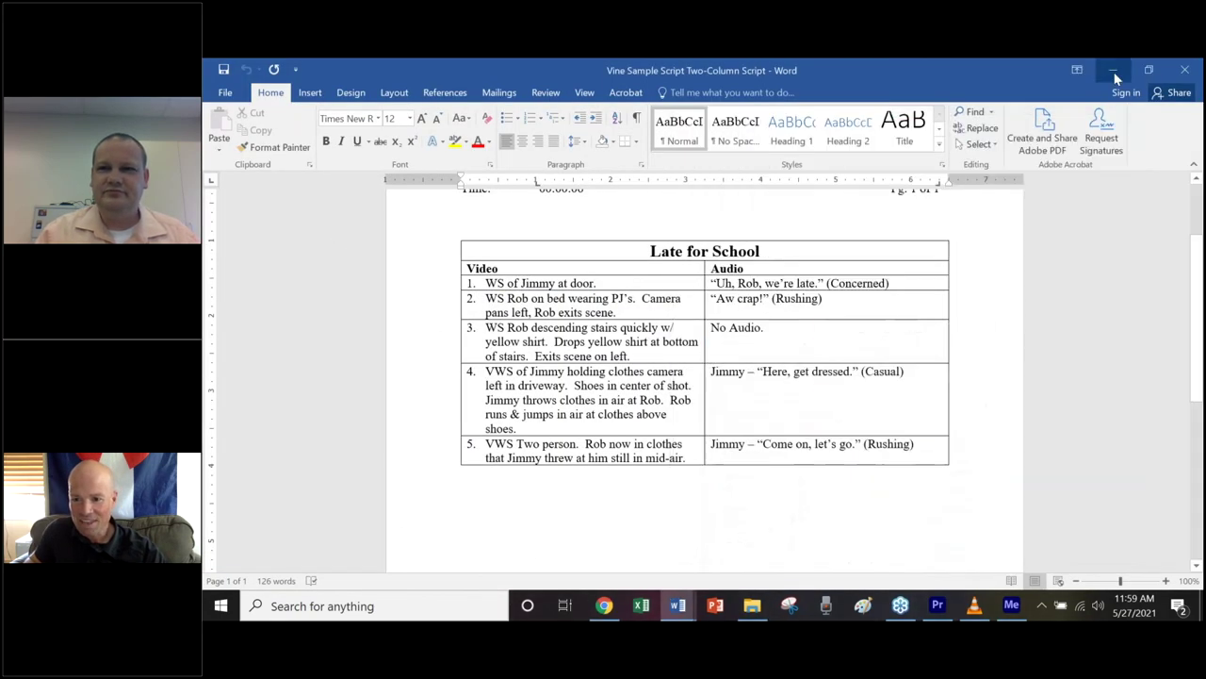
pyautogui.click(1114, 71)
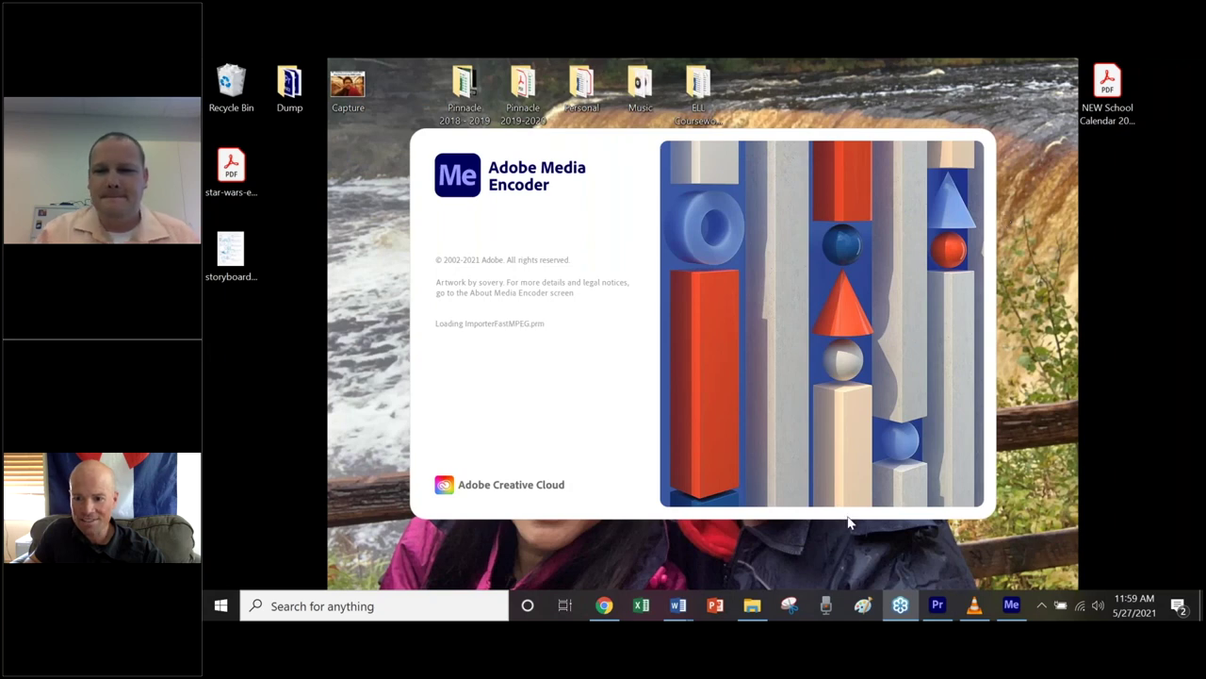
# - Browse the Video Production folder inside the desktop's Pinnacle 2019-2020 folder, and close the folder window
pyautogui.moveTo(1016, 615)
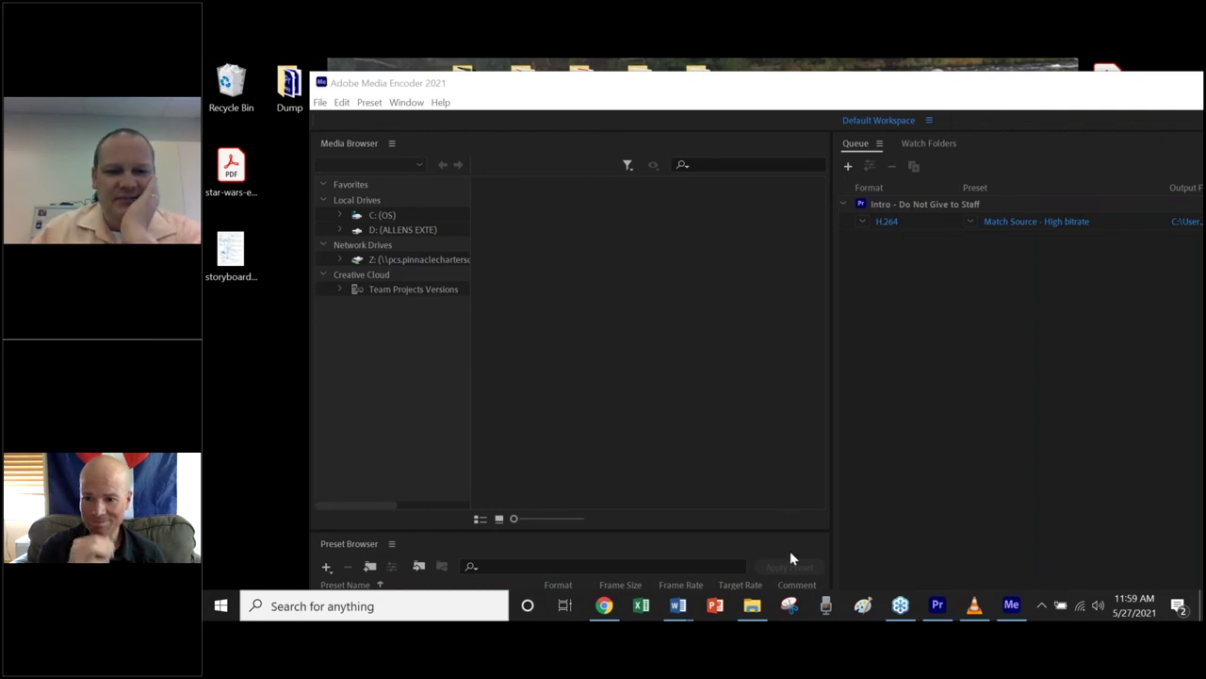
pyautogui.moveTo(760, 610)
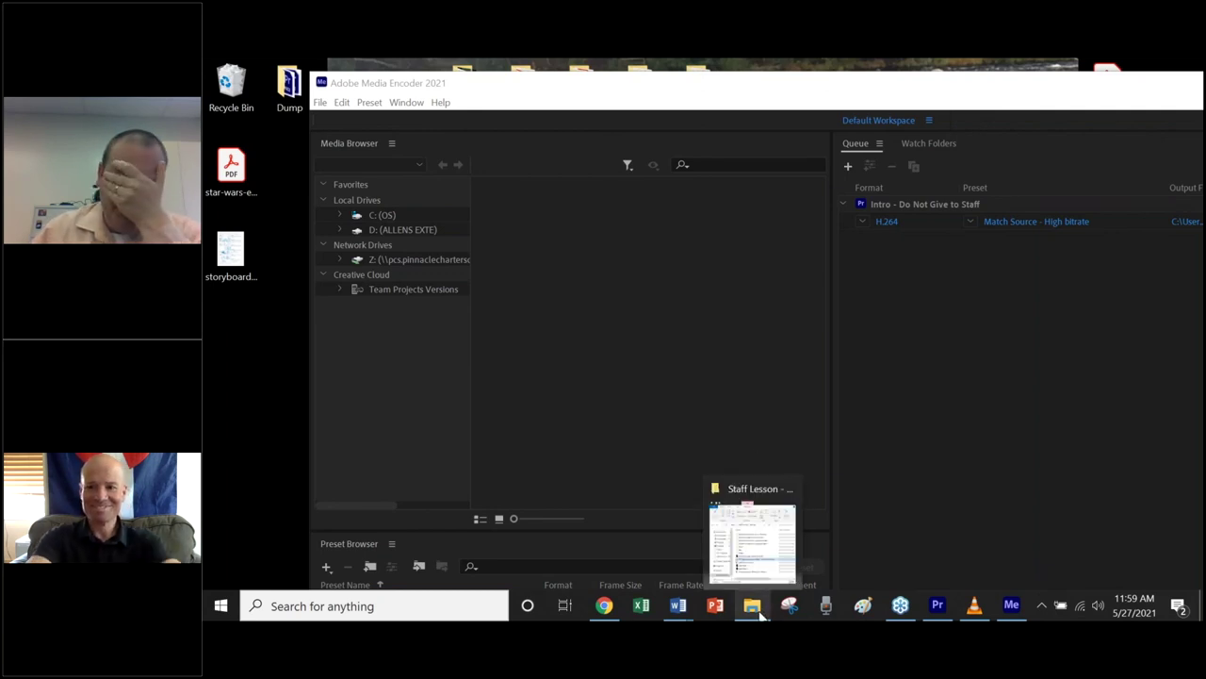
pyautogui.click(759, 610)
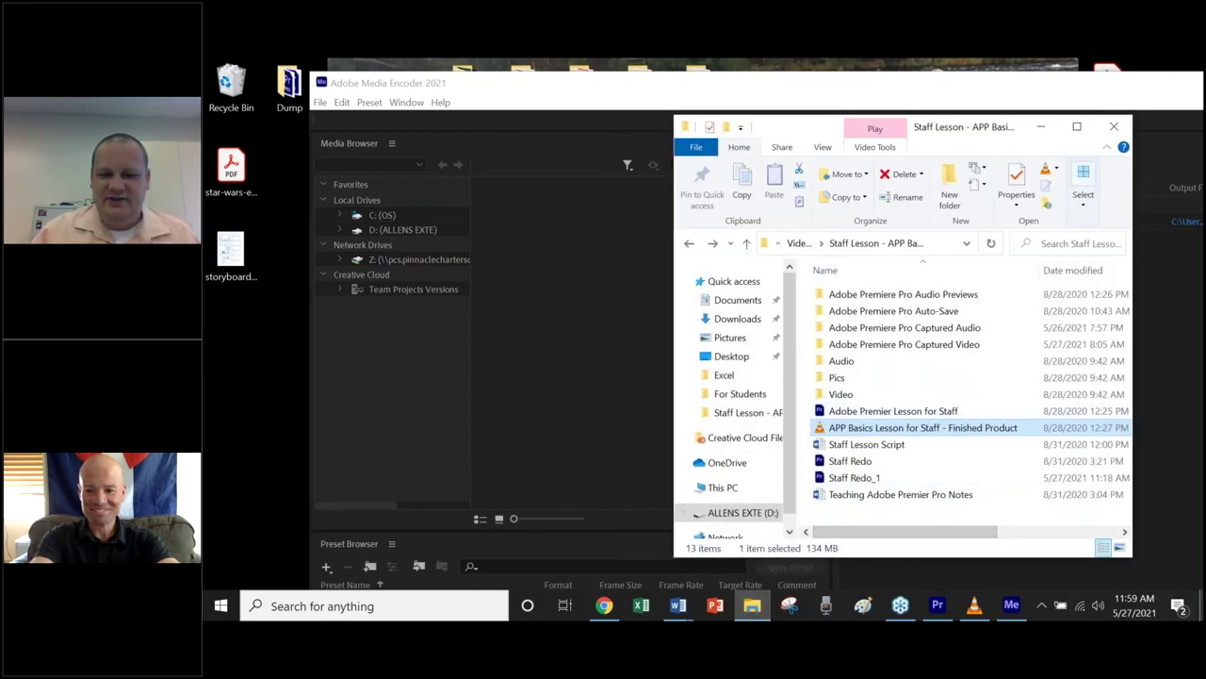
pyautogui.press('super+d')
pyautogui.doubleClick(523, 85)
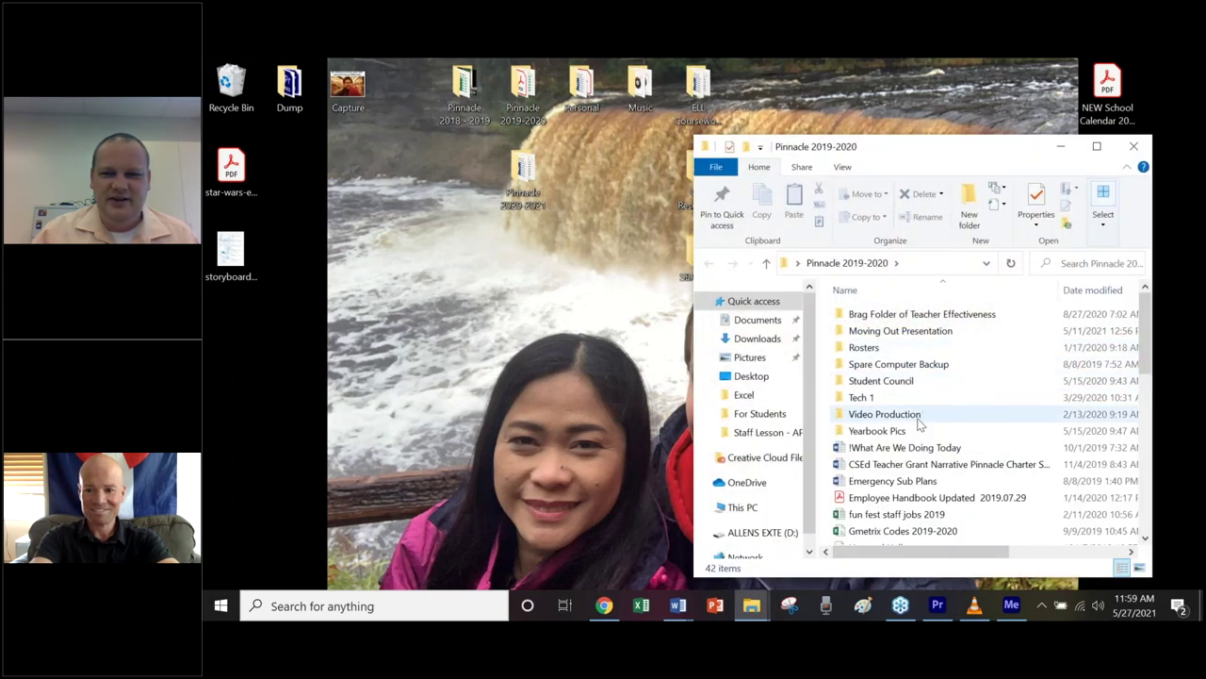
pyautogui.doubleClick(885, 419)
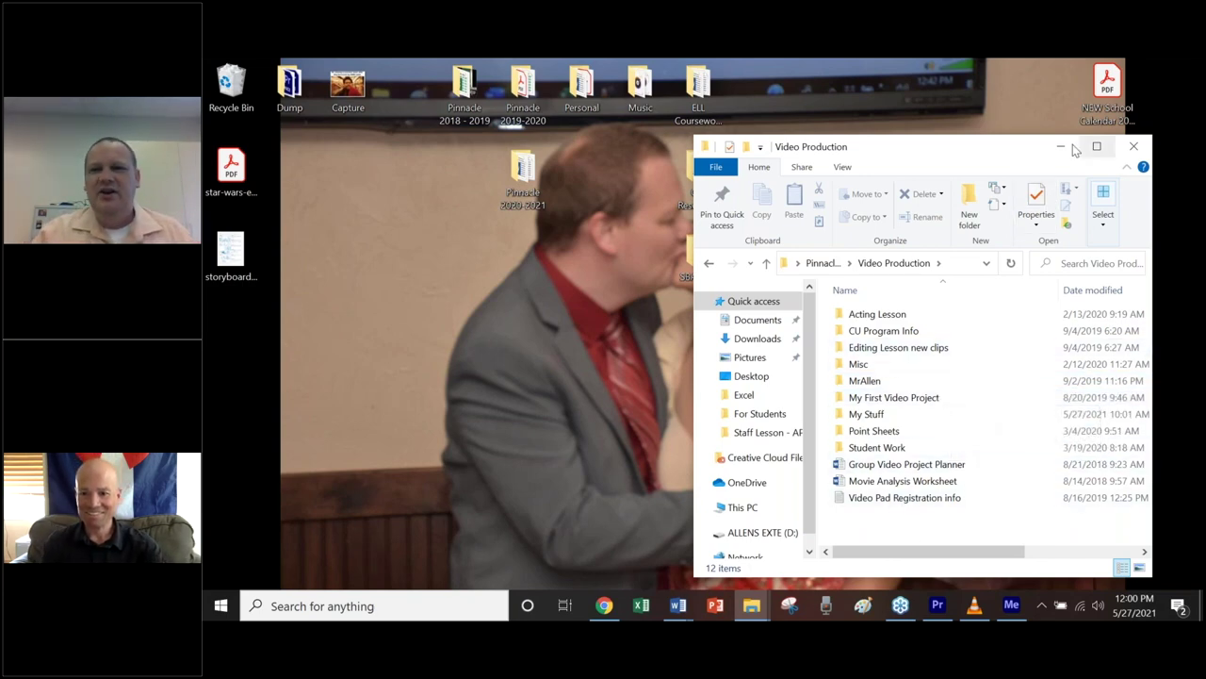
pyautogui.click(1134, 146)
# - Switch to Adobe Media Encoder and maximize its window to show the queued H.264 export
pyautogui.click(1011, 604)
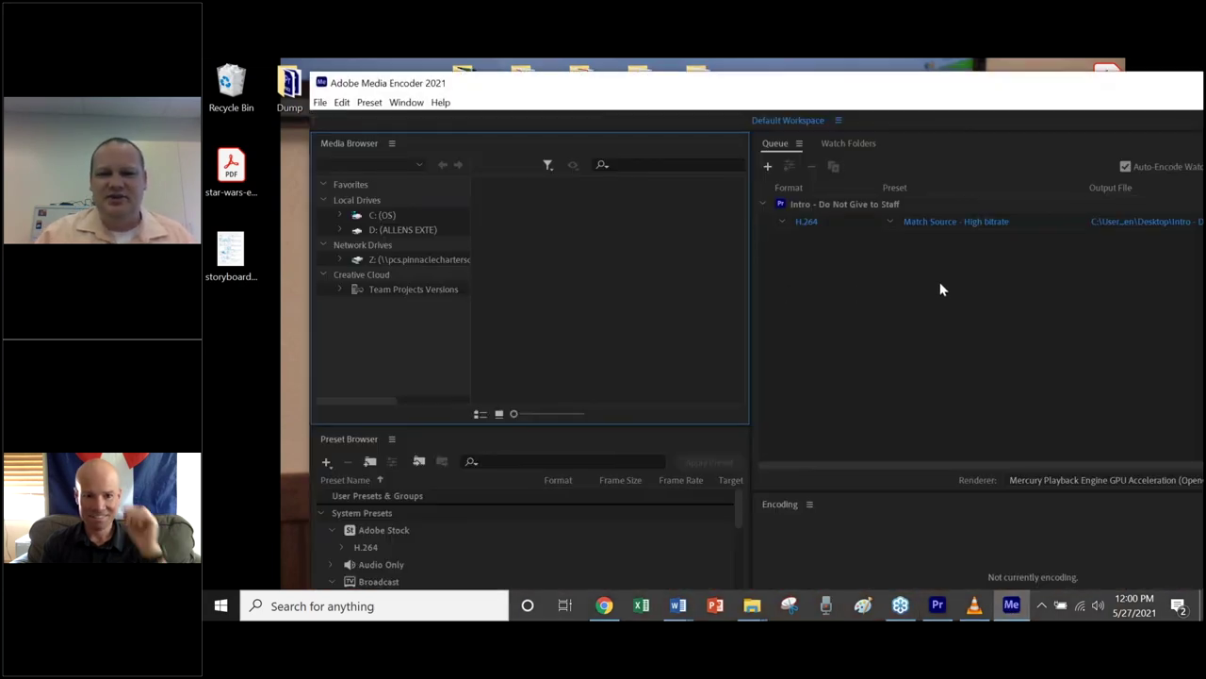
pyautogui.doubleClick(609, 93)
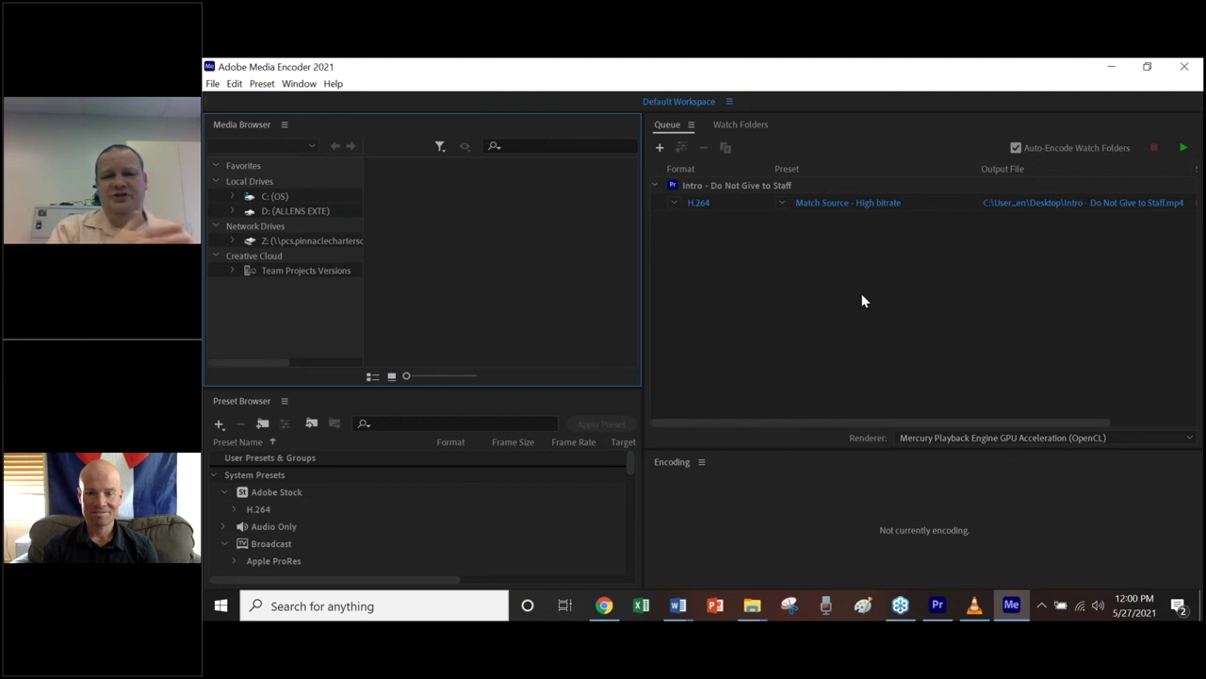
# - Switch to Premiere Pro and examine the commands for the A2 music clip, including Edit Clip In Adobe Audition
pyautogui.click(937, 605)
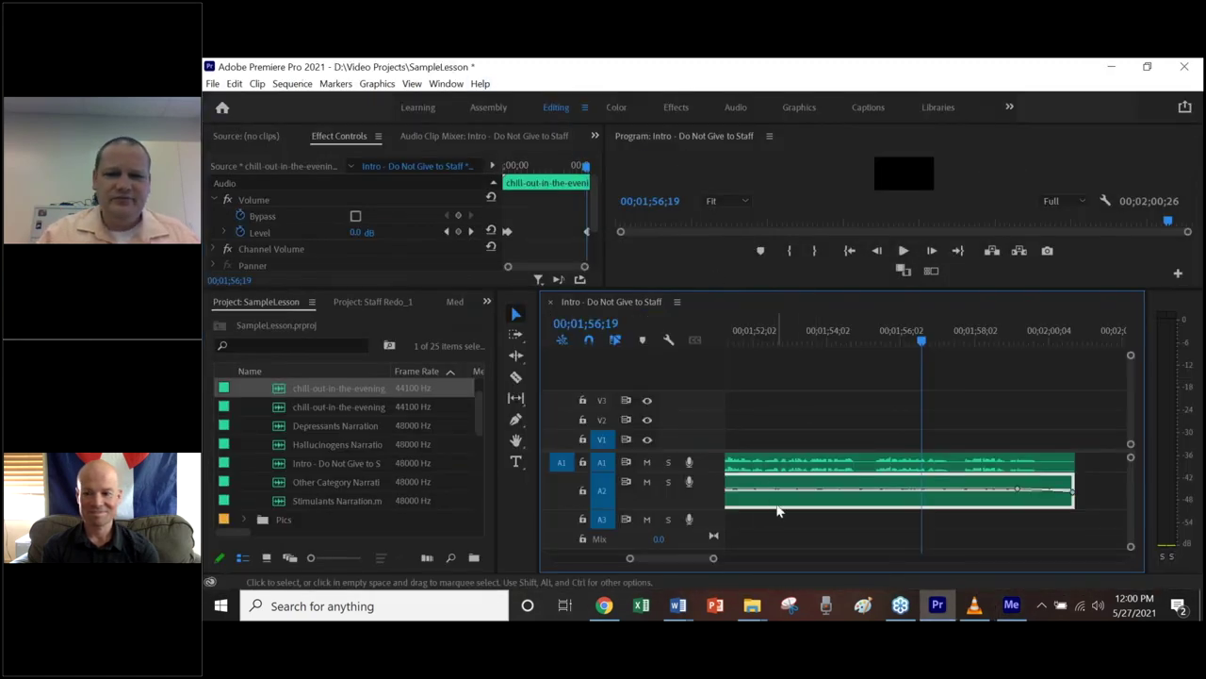
pyautogui.rightClick(778, 508)
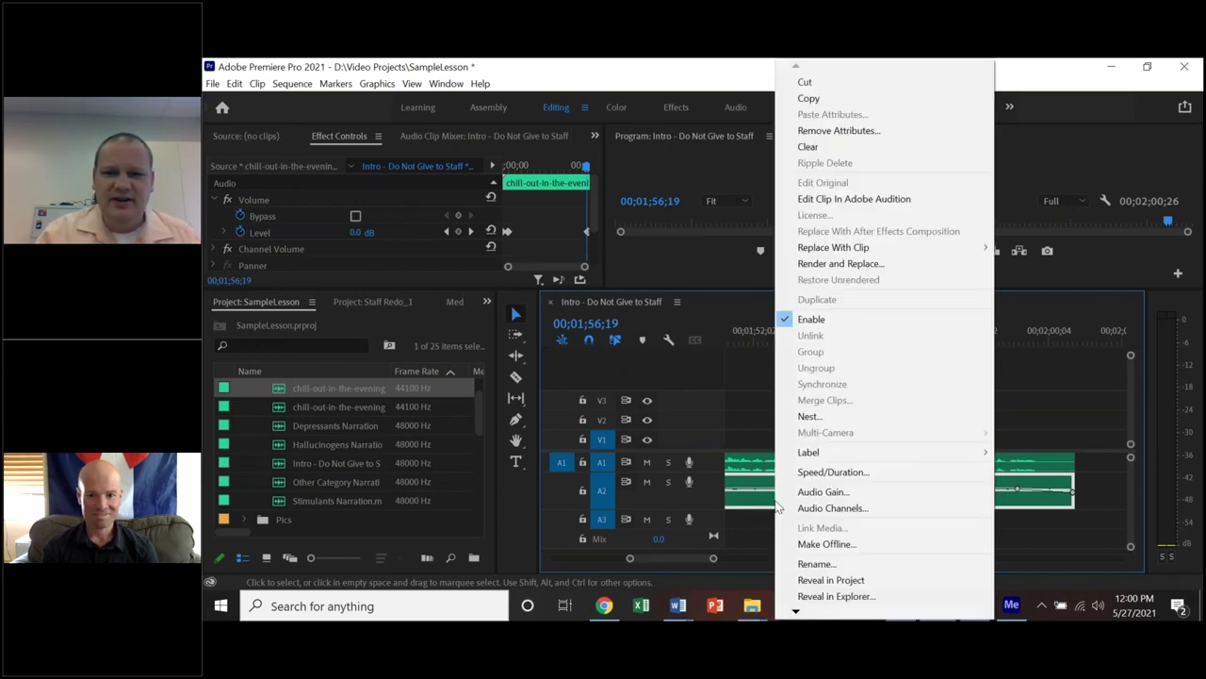
pyautogui.click(415, 68)
pyautogui.click(233, 83)
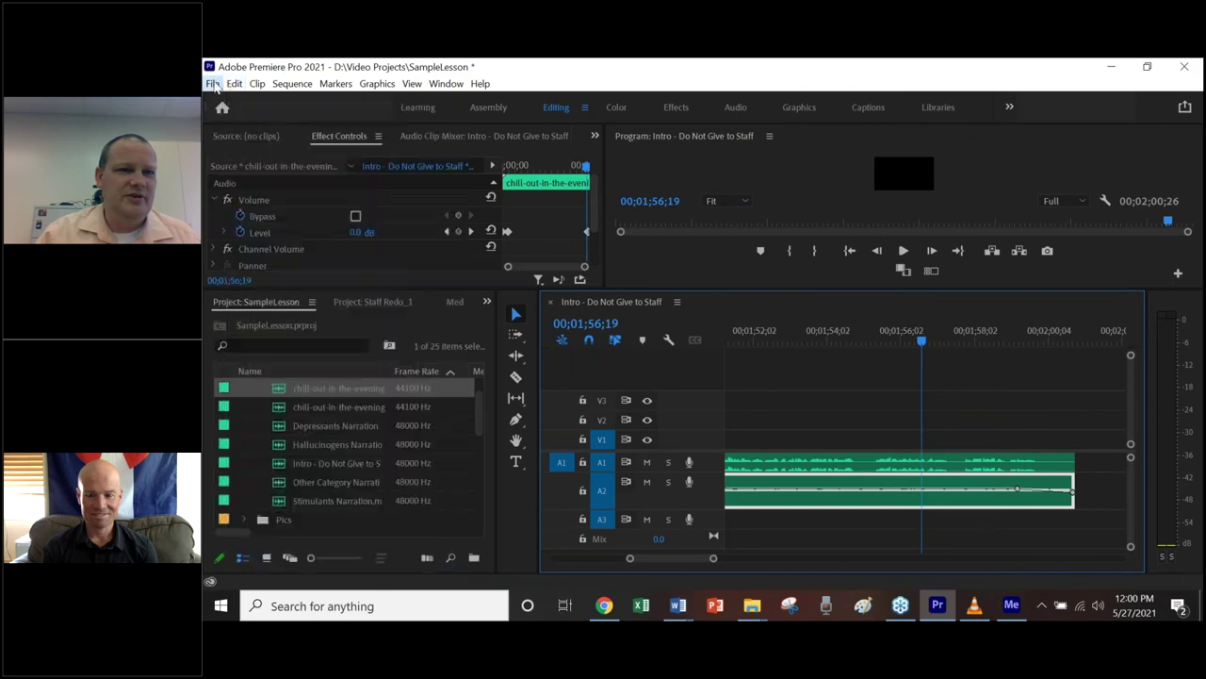
pyautogui.moveTo(214, 87)
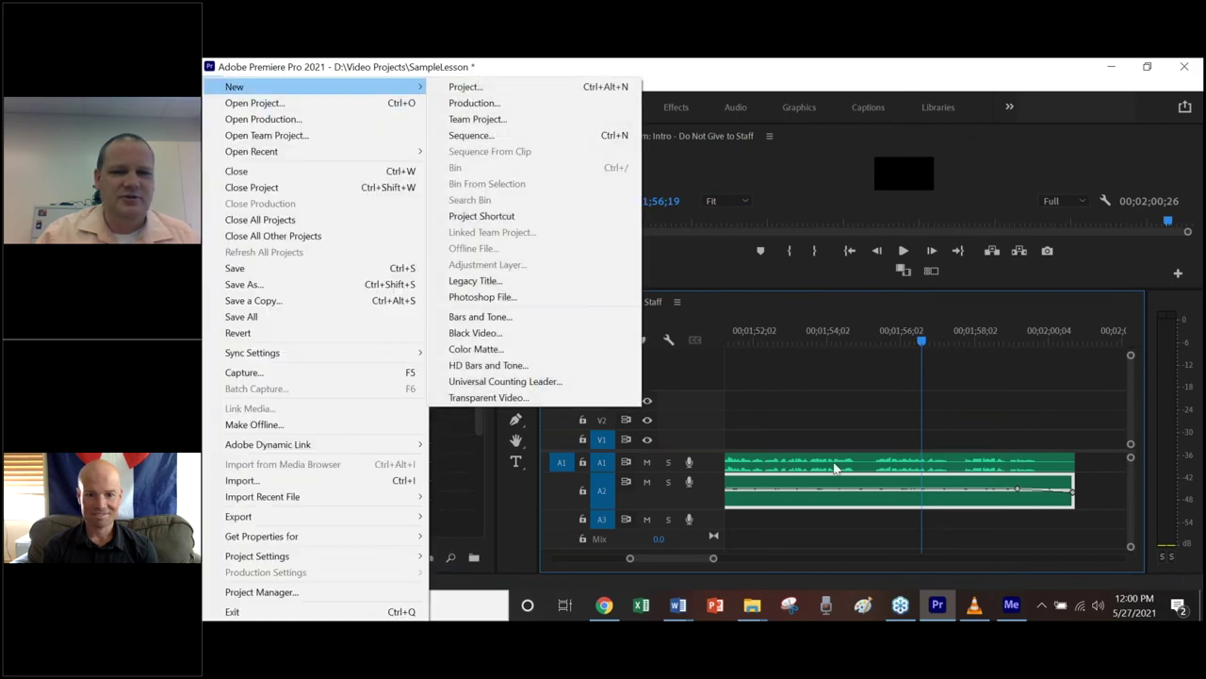
pyautogui.click(827, 509)
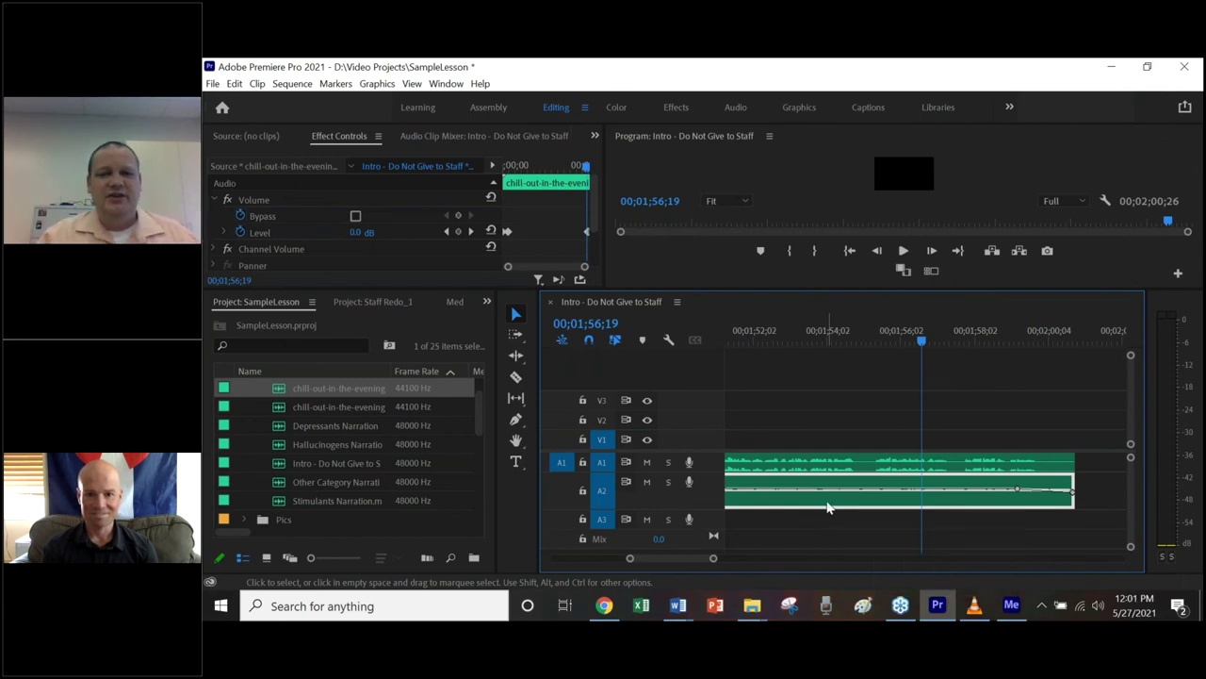
pyautogui.rightClick(827, 509)
pyautogui.moveTo(848, 613)
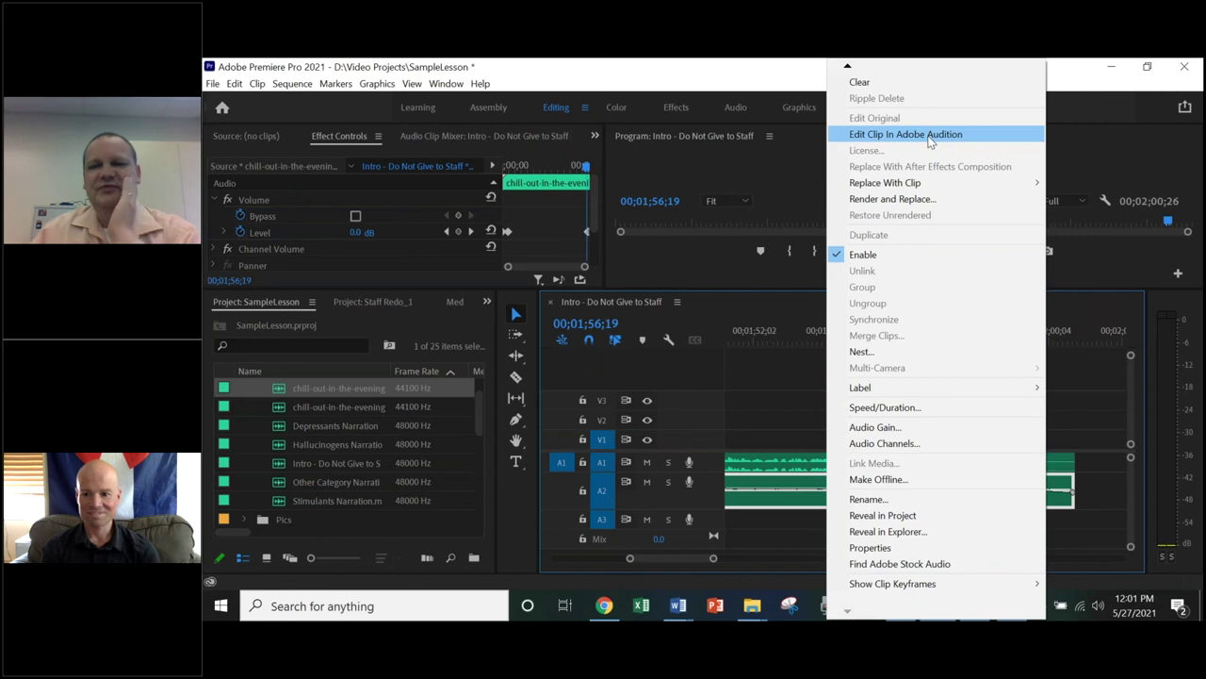
pyautogui.click(705, 64)
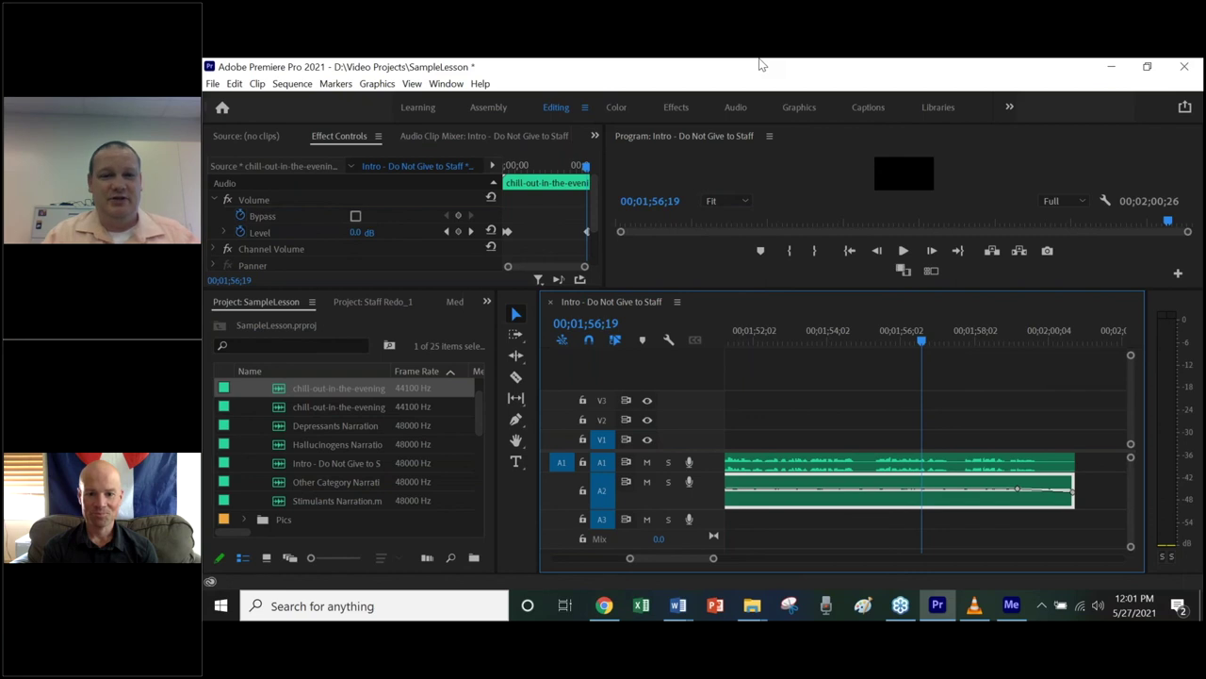
pyautogui.click(900, 606)
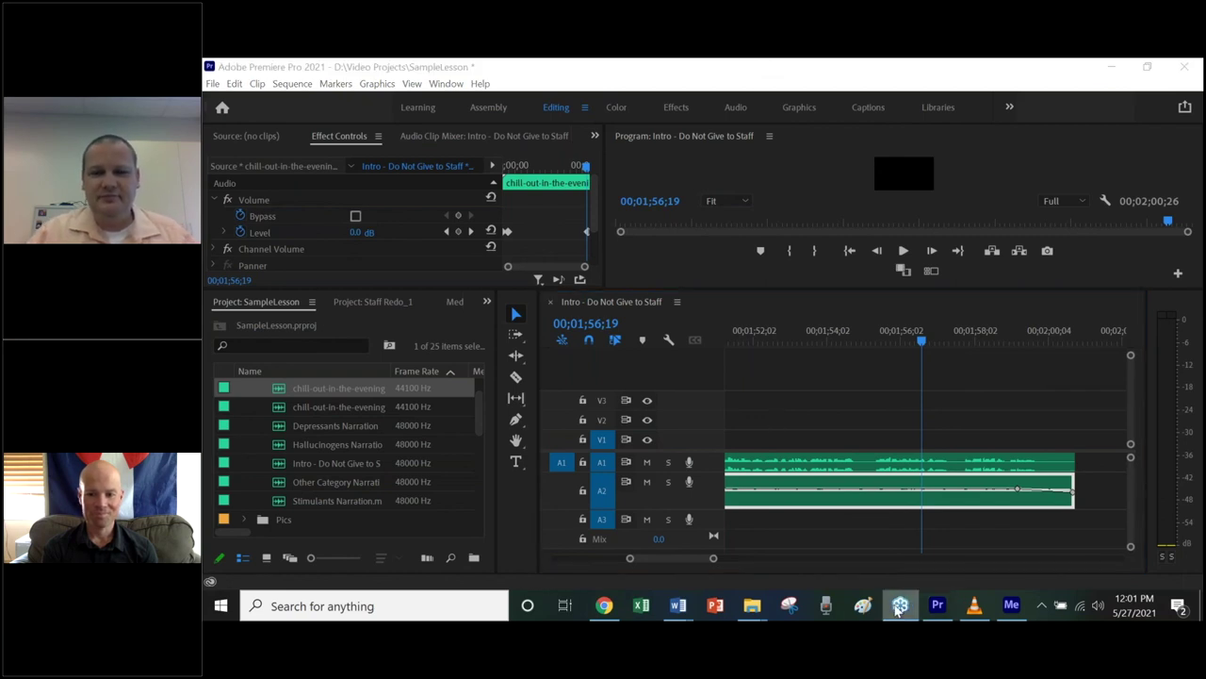